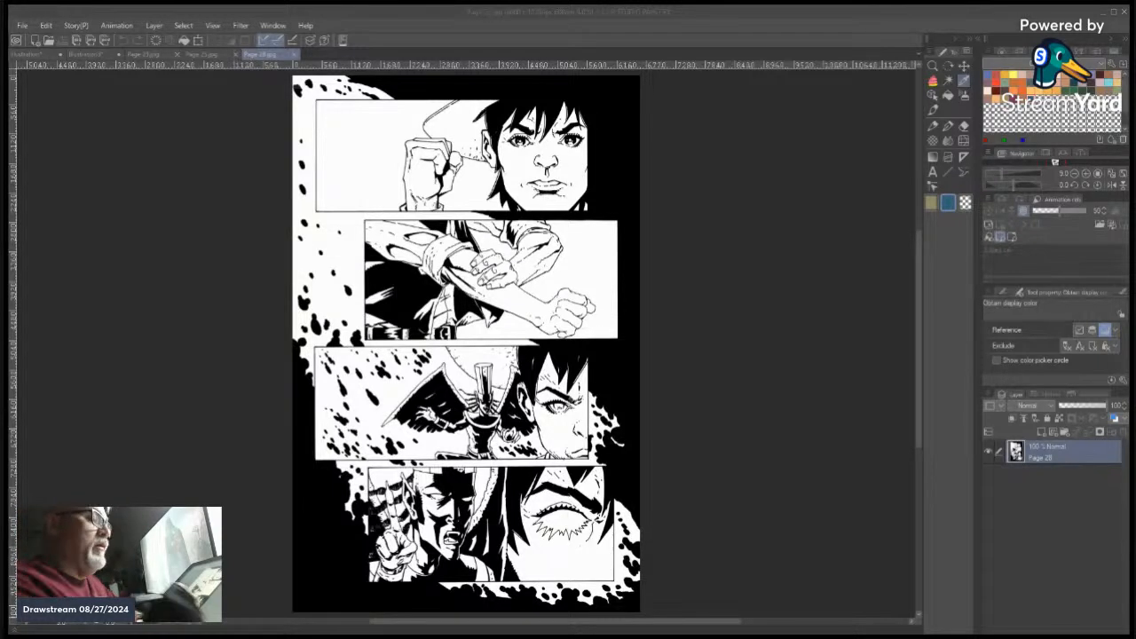
Duplicate the Page 28 line art layer and hide the original
drag(641, 621, 619, 627)
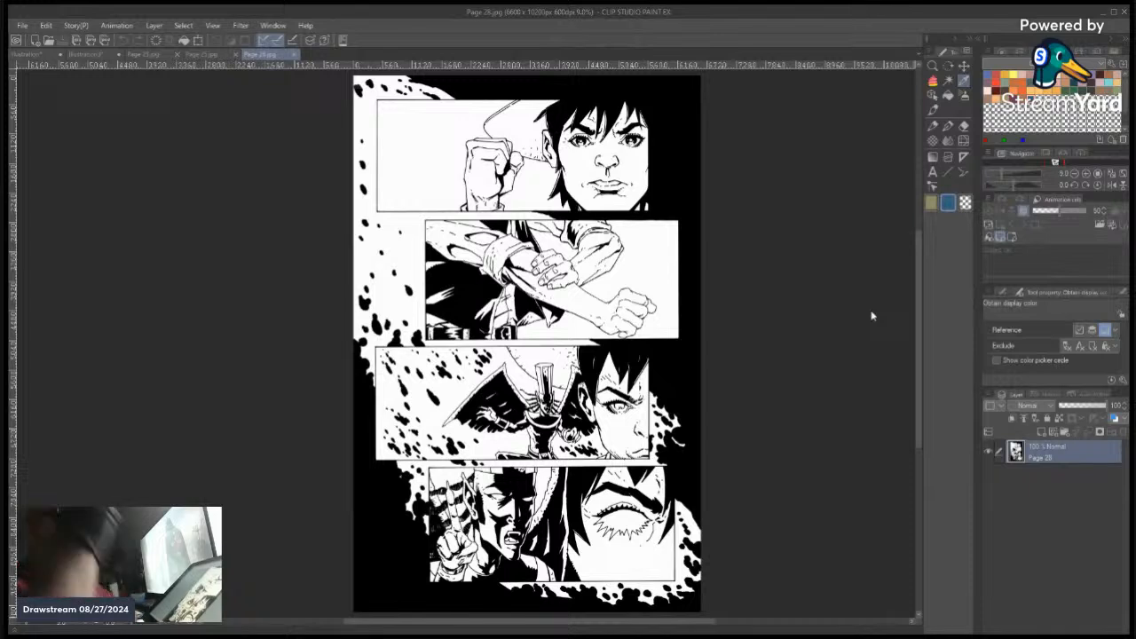
key(ctrl+v)
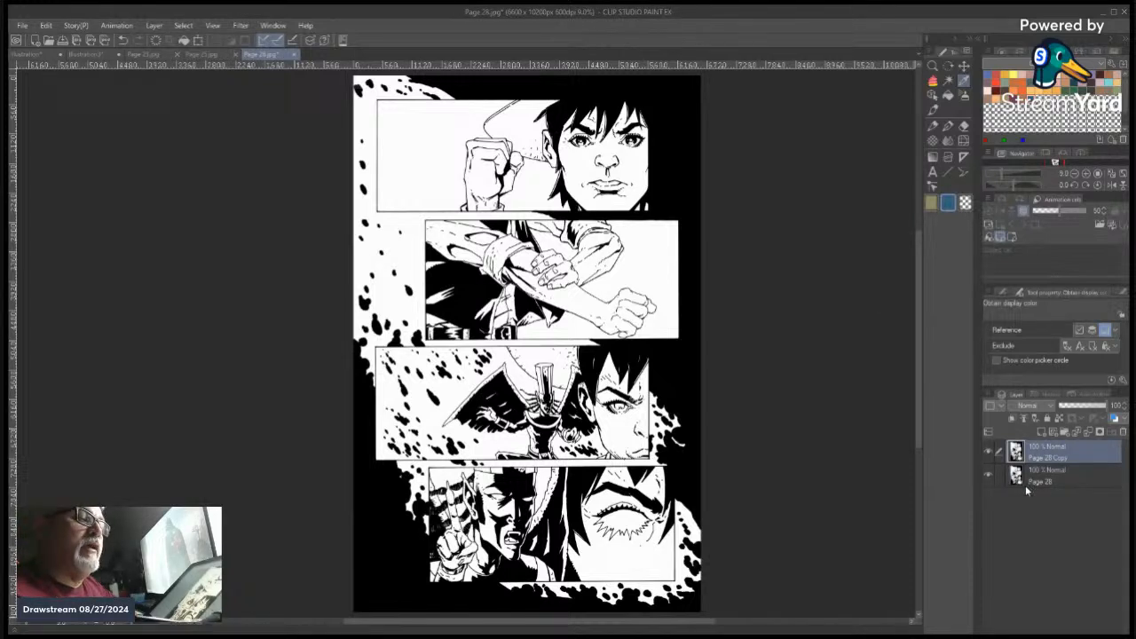
click(988, 476)
Add a blank layer above the hidden original and convert the copied line art's brightness to opacity
click(1064, 477)
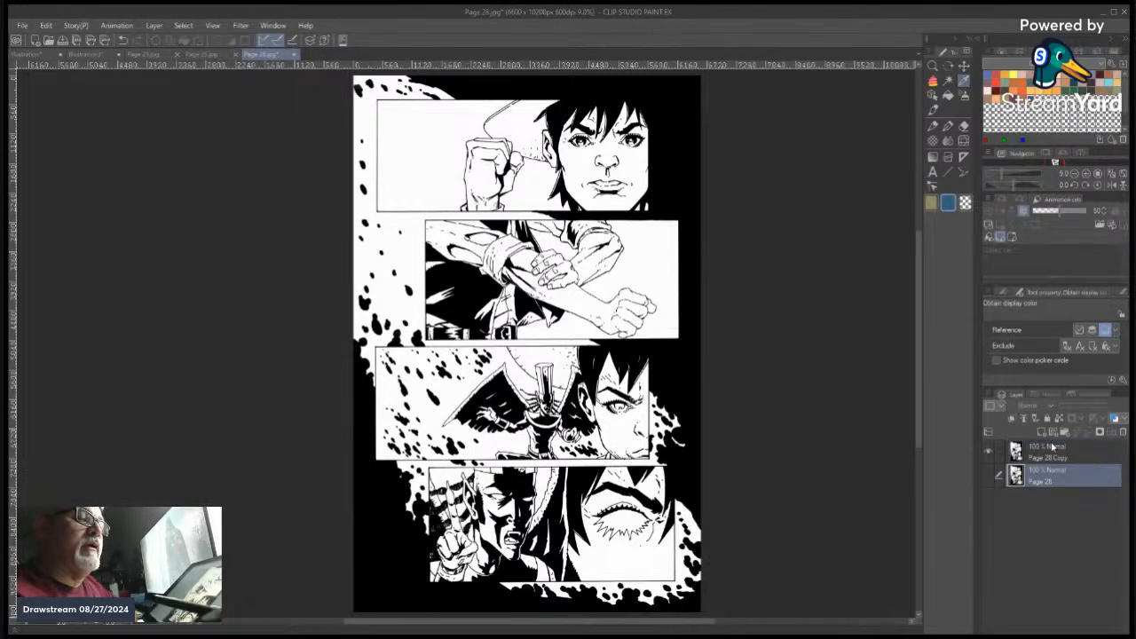
click(1041, 433)
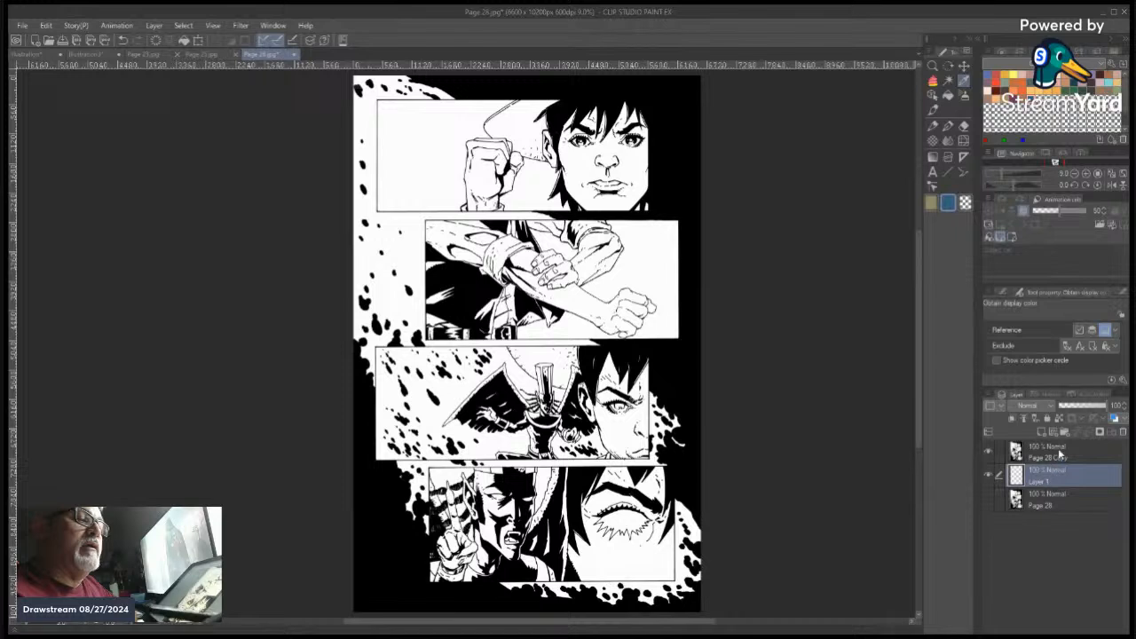
click(1061, 452)
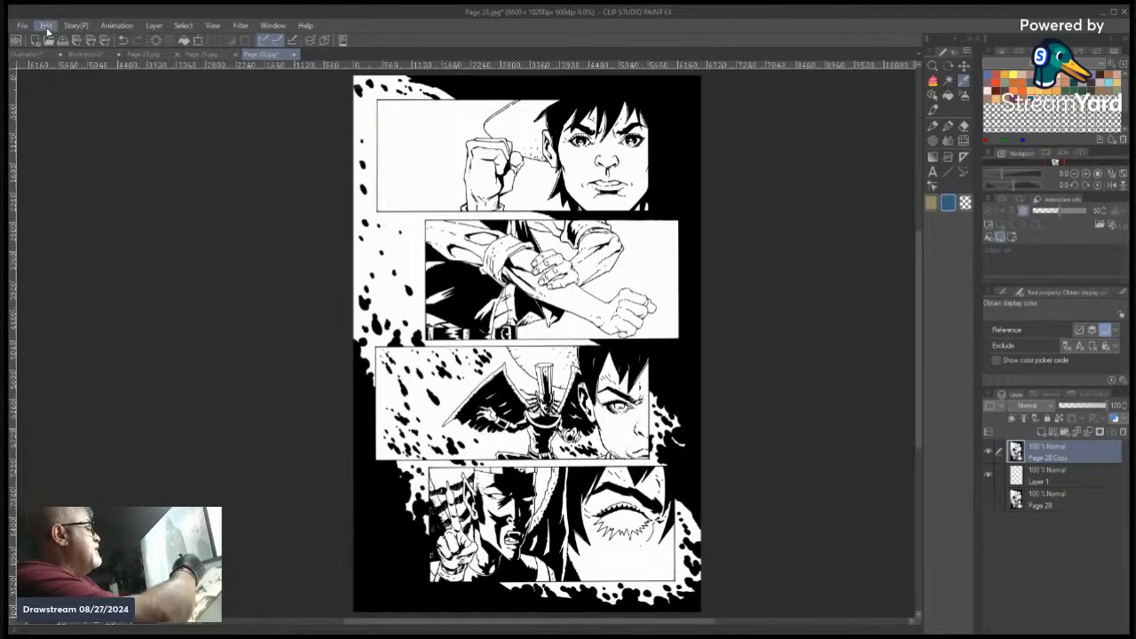
click(163, 277)
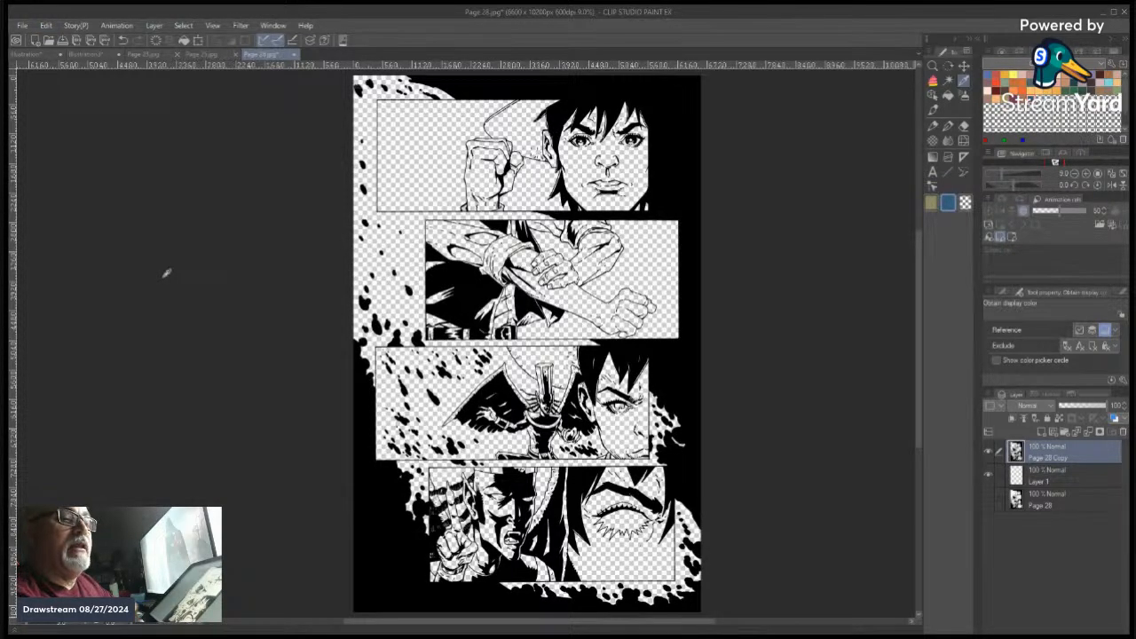
Make the blank layer under the line art active and set the drawing colour to a light orange-tan
click(1006, 467)
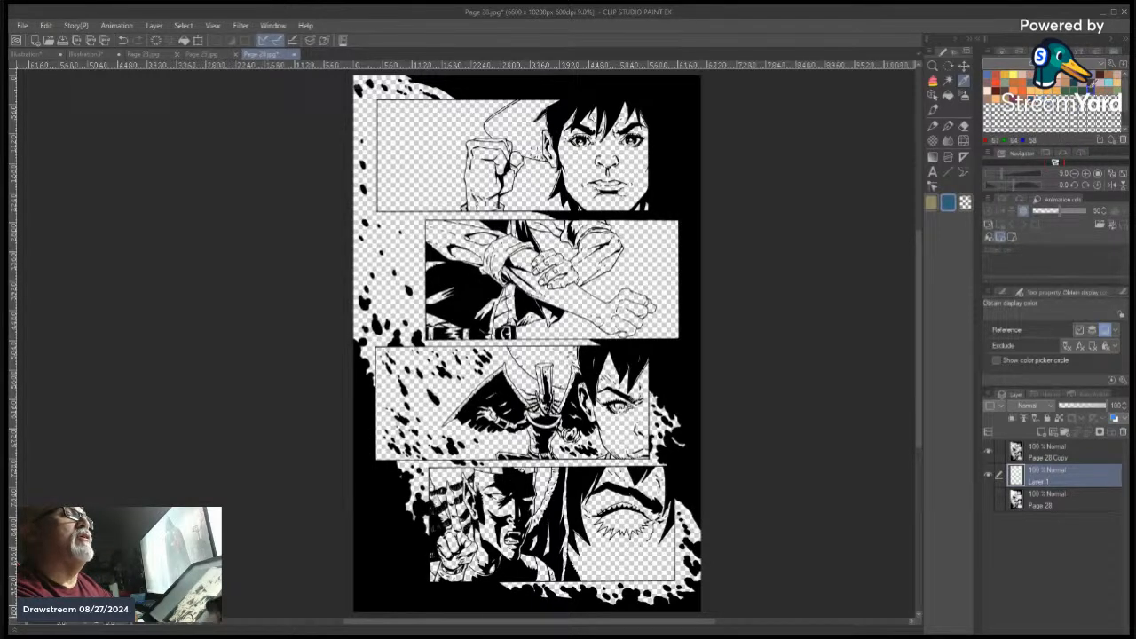
click(1004, 52)
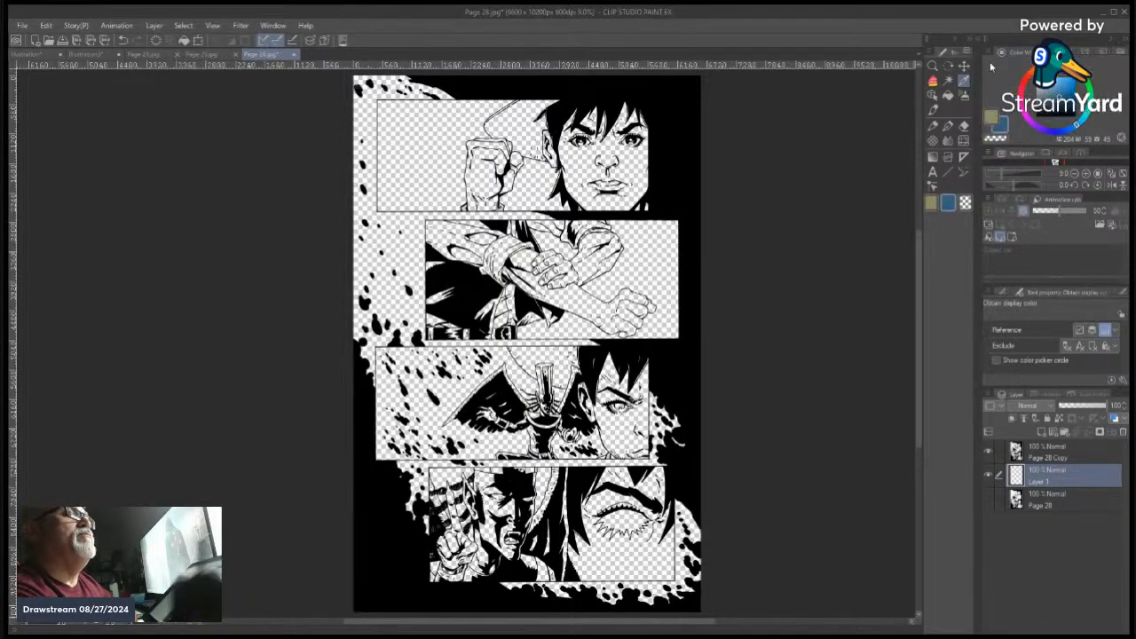
click(1069, 81)
drag(1069, 81, 1057, 81)
click(1061, 79)
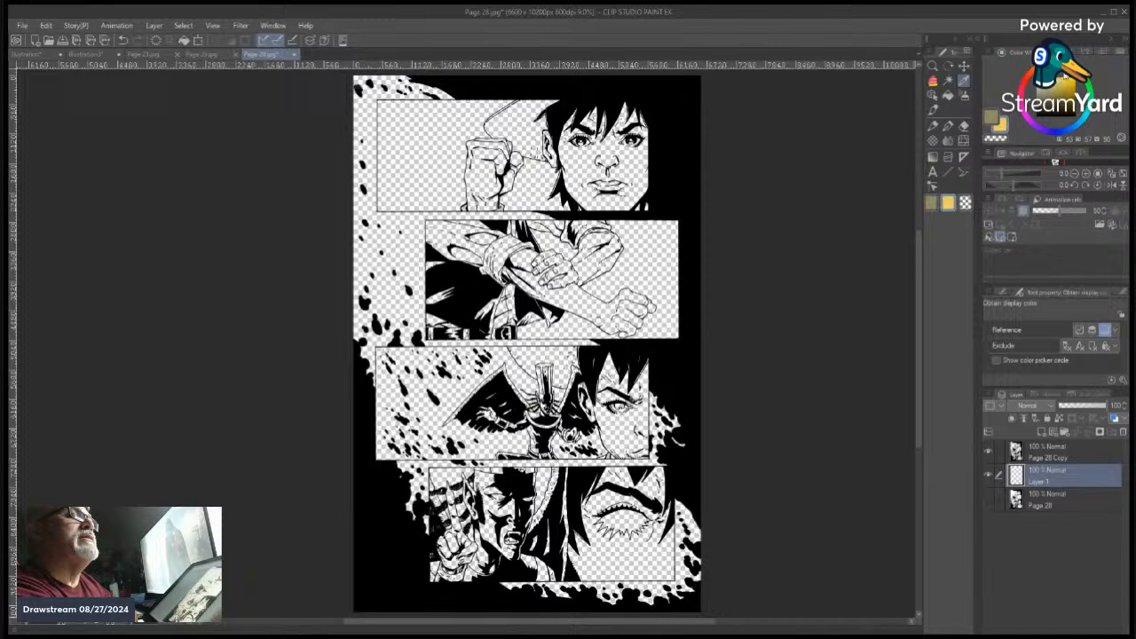
click(1028, 71)
click(1056, 78)
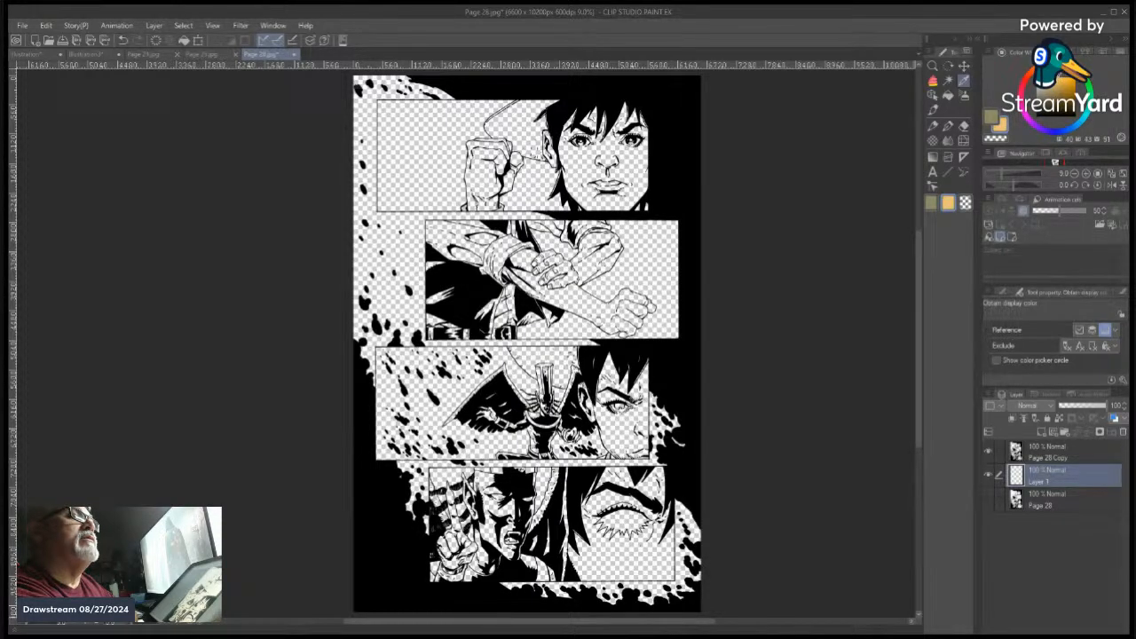
click(1051, 80)
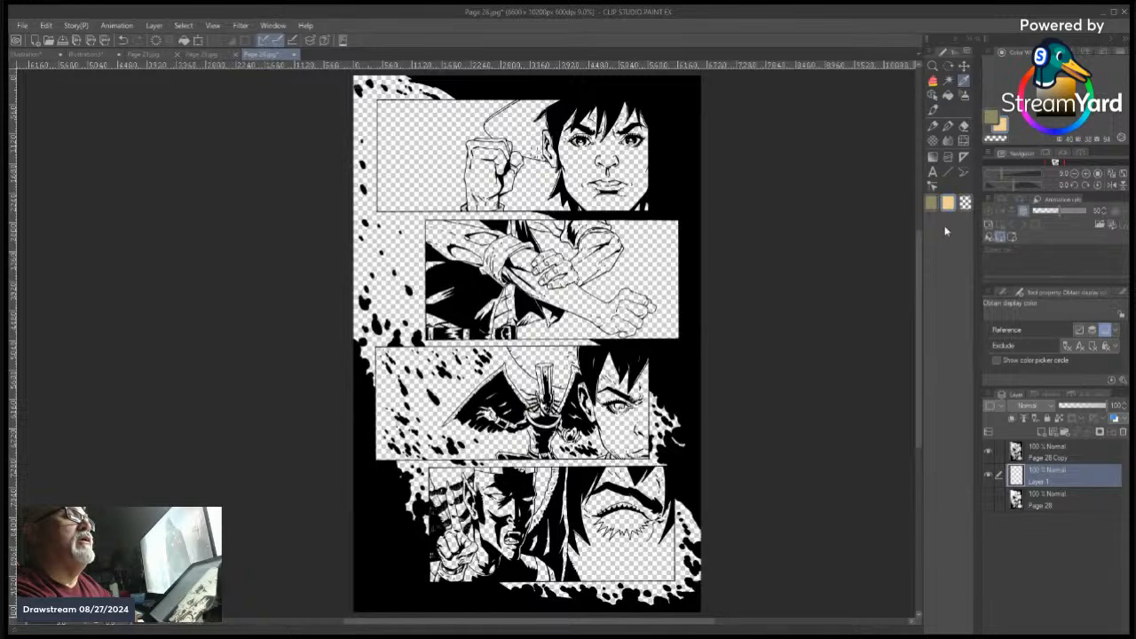
Fill the entire blank layer beneath the line art with the light tan colour
click(948, 95)
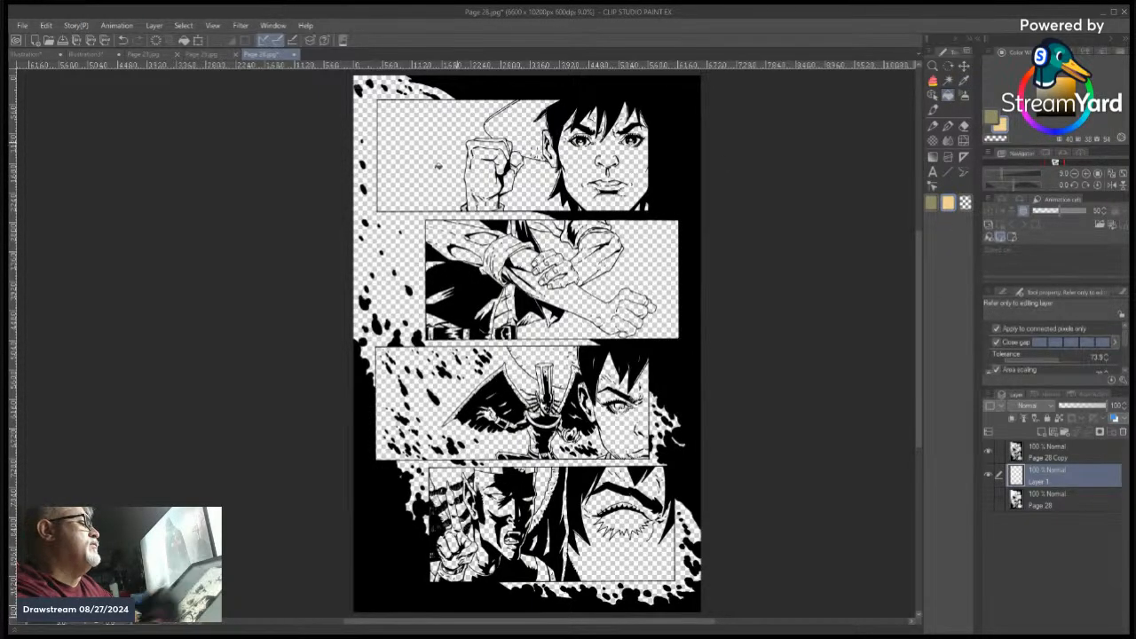
click(438, 166)
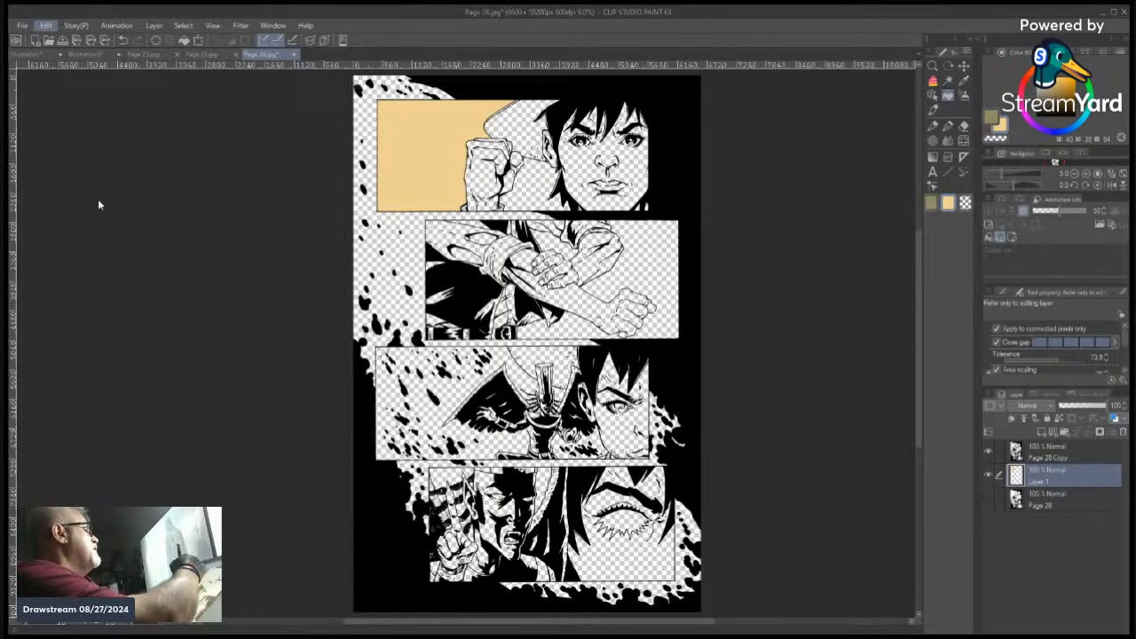
click(63, 232)
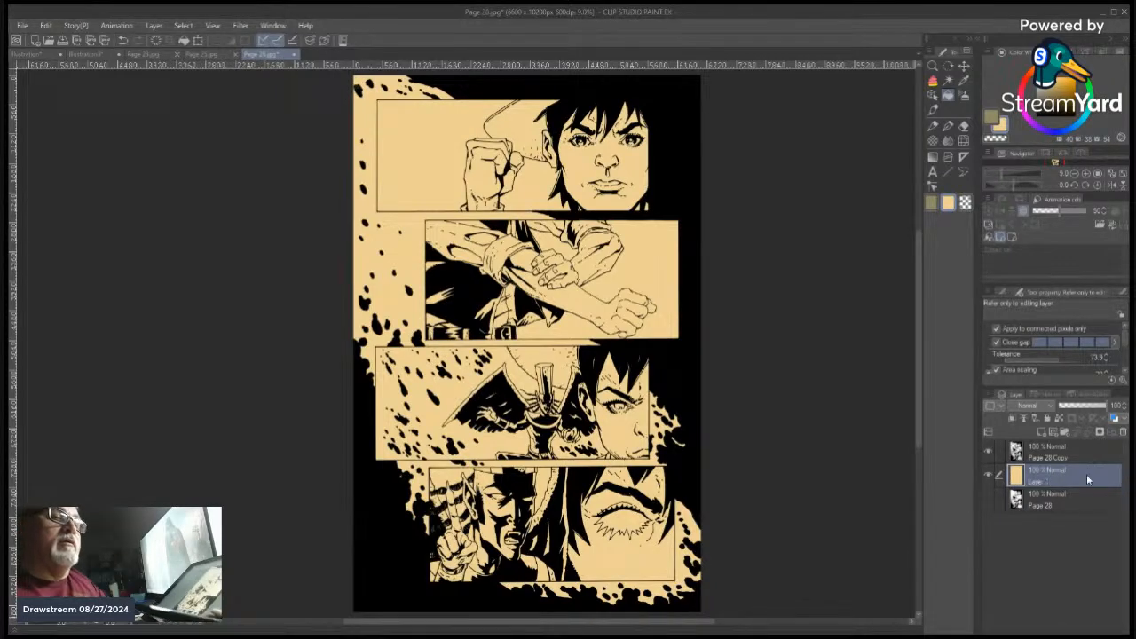
Rename the tan-filled layer base and add a new layer named panels above it
click(1042, 433)
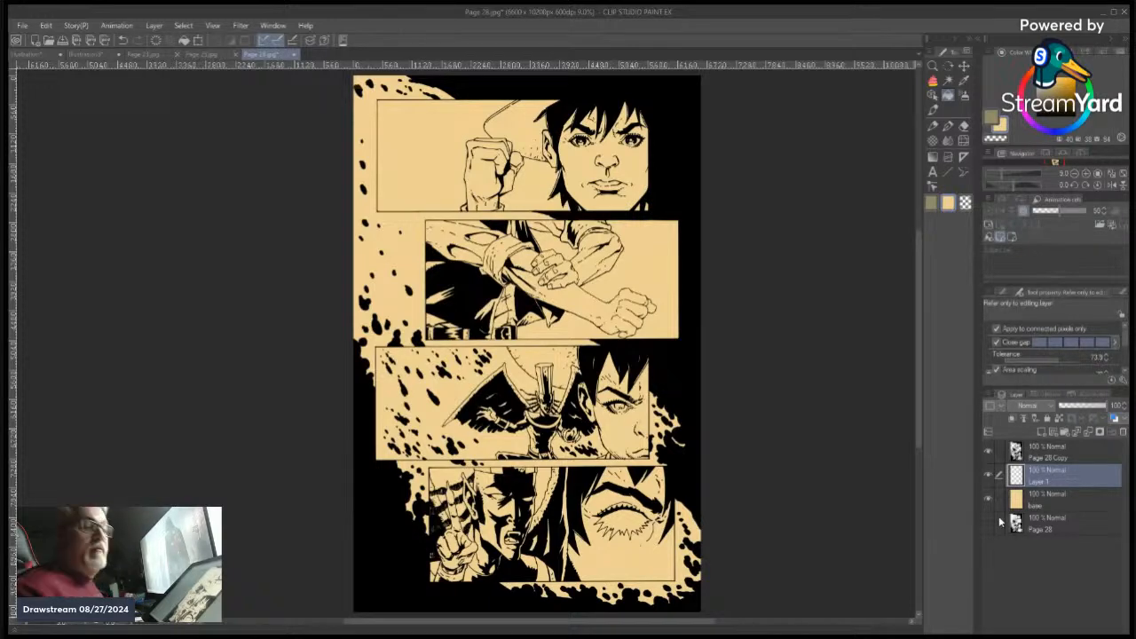
double_click(1078, 474)
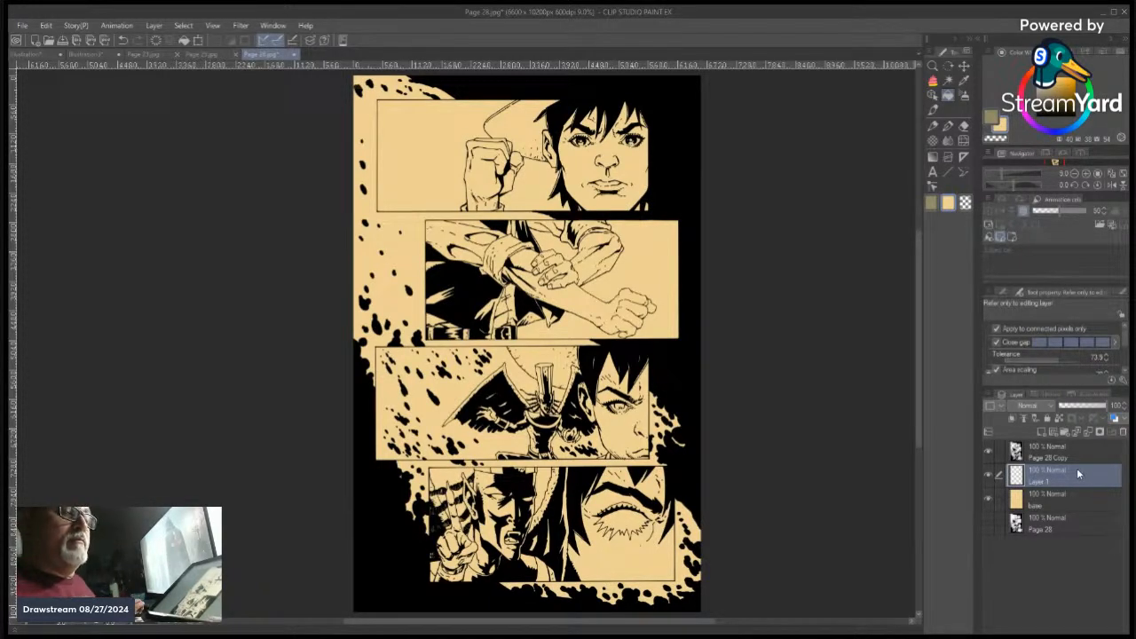
text(panels)
key(Return)
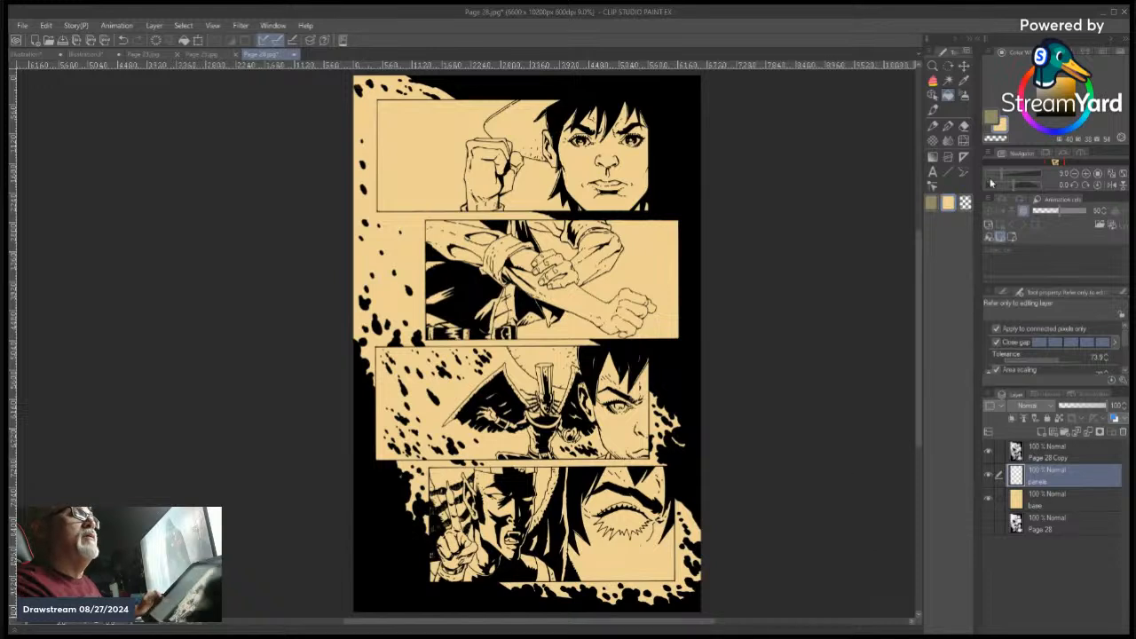
Outline the bottom panel with a Polyline selection along its borders and fill it with greyish beige on the panels layer
click(934, 81)
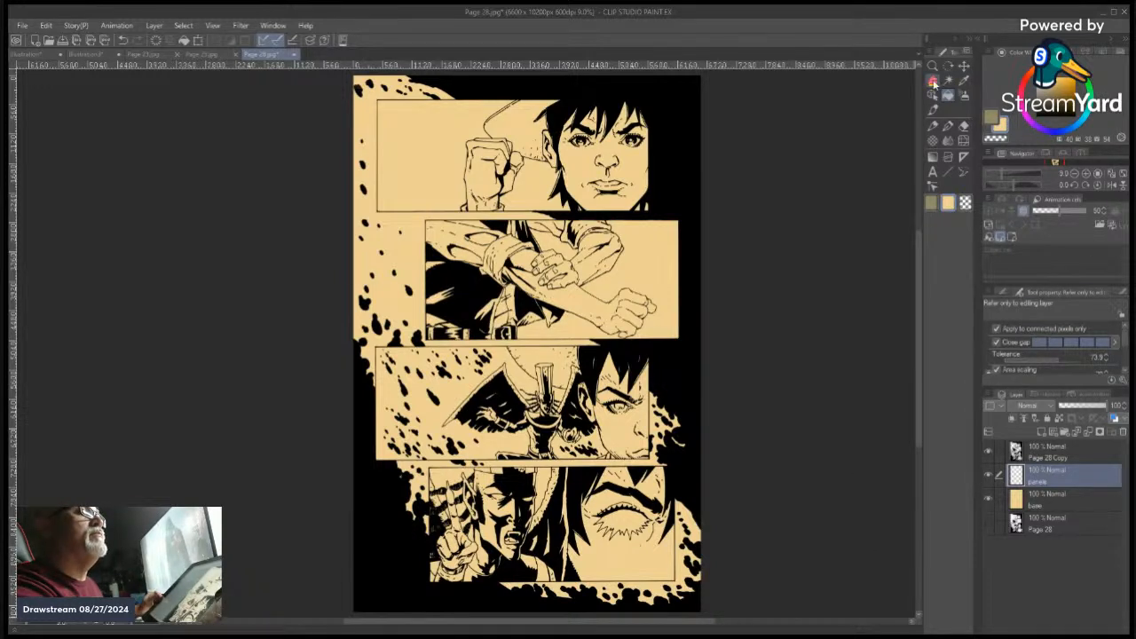
click(1121, 293)
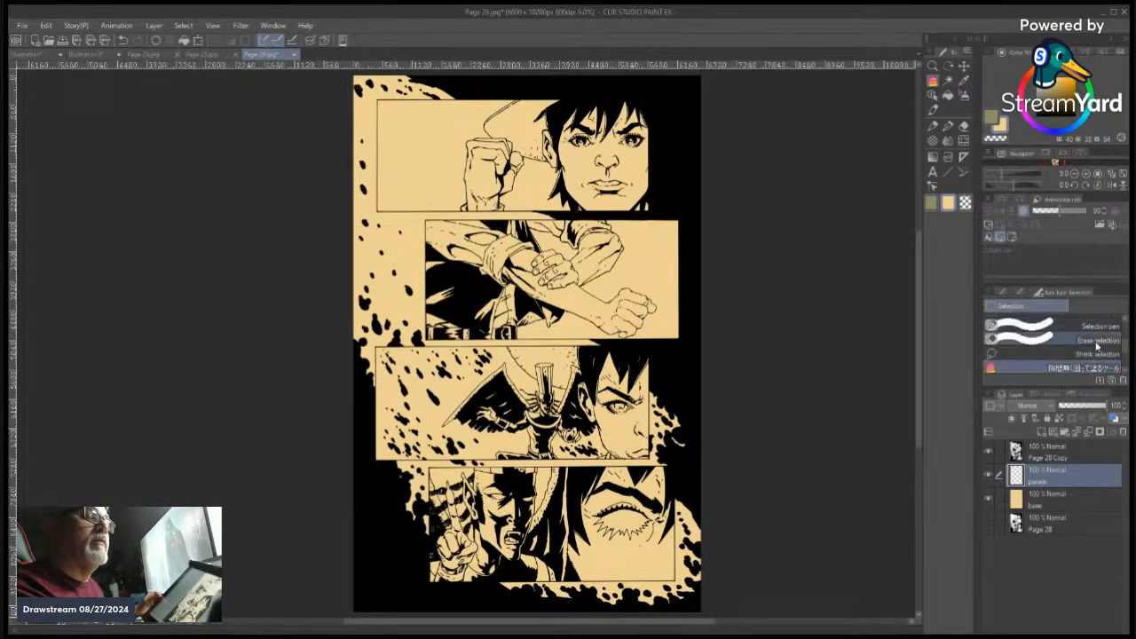
drag(1124, 346, 1127, 330)
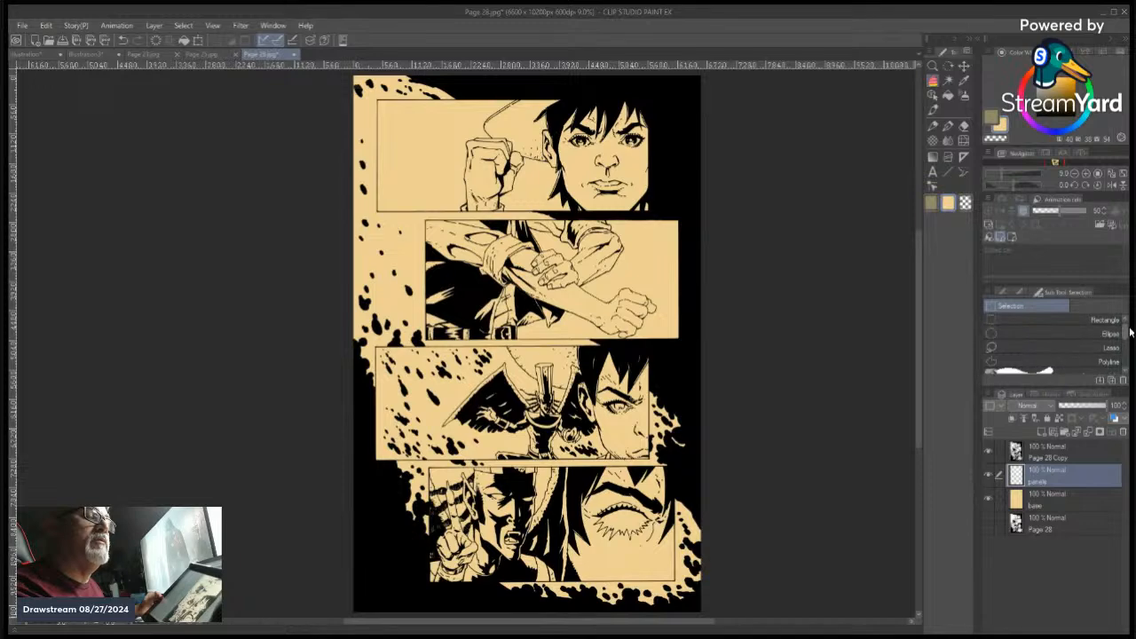
click(1067, 352)
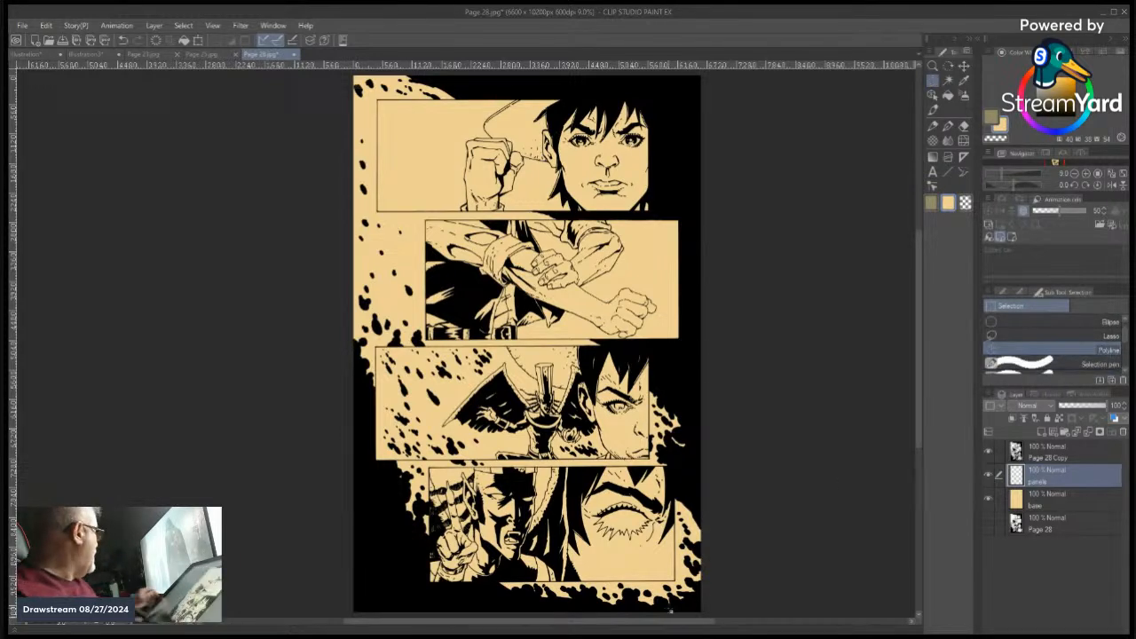
click(1087, 177)
drag(919, 350, 919, 398)
click(1086, 176)
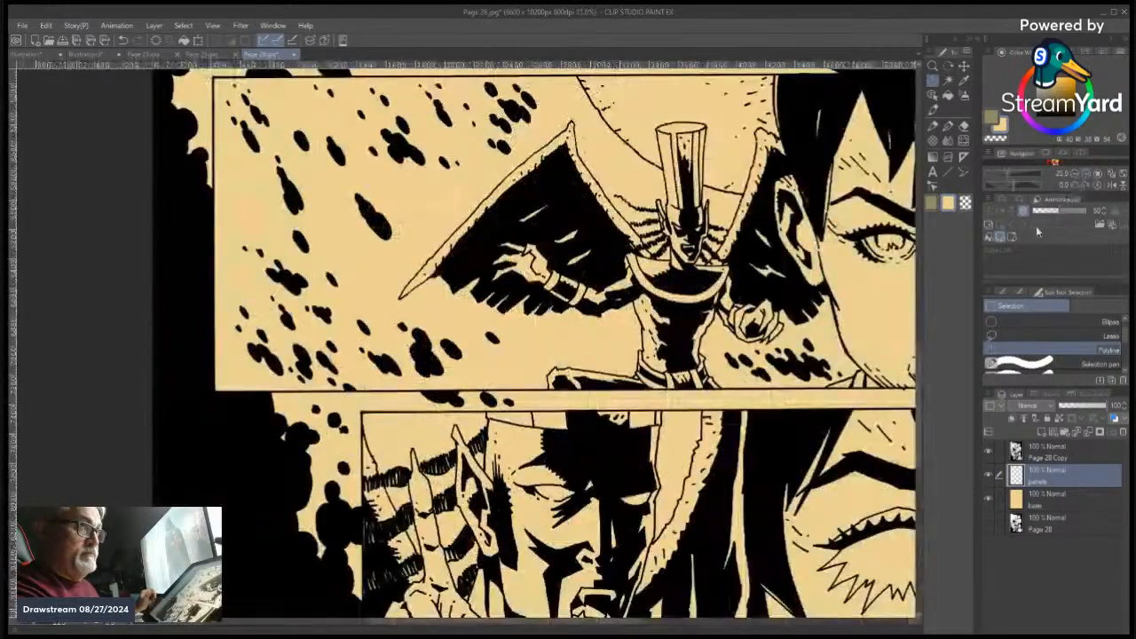
drag(919, 371, 919, 405)
drag(569, 627, 644, 623)
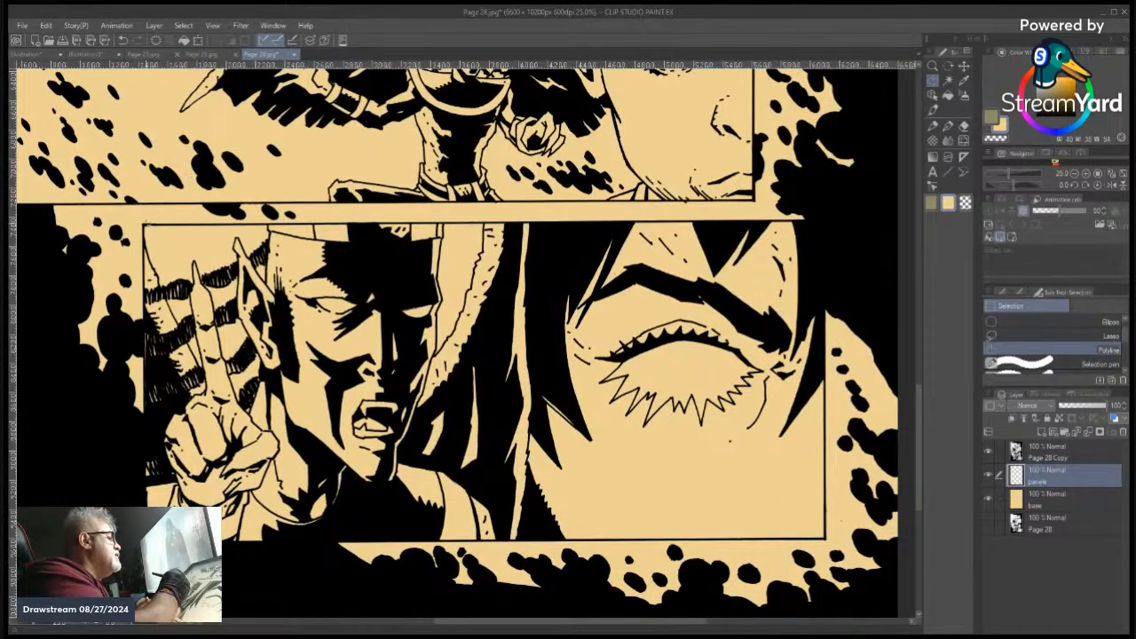
click(143, 225)
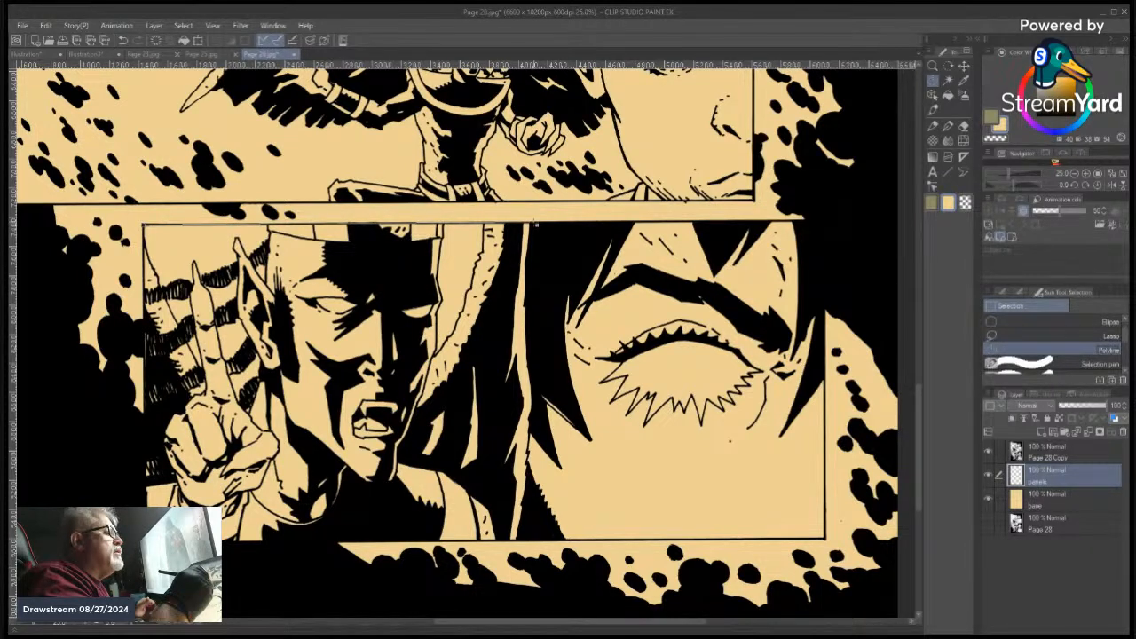
click(826, 220)
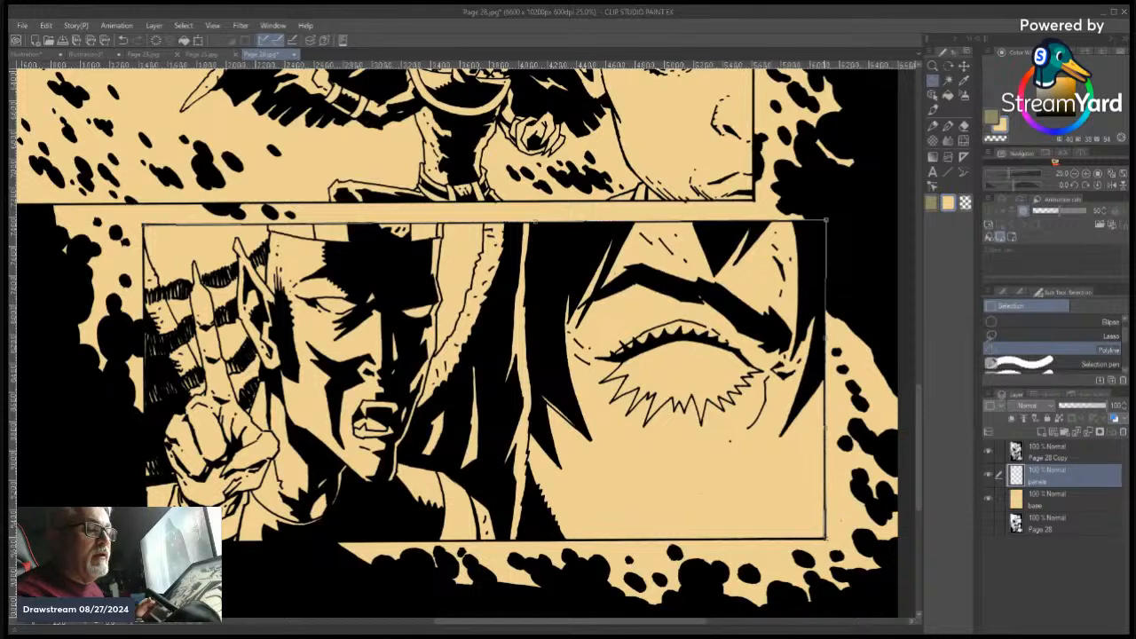
click(826, 538)
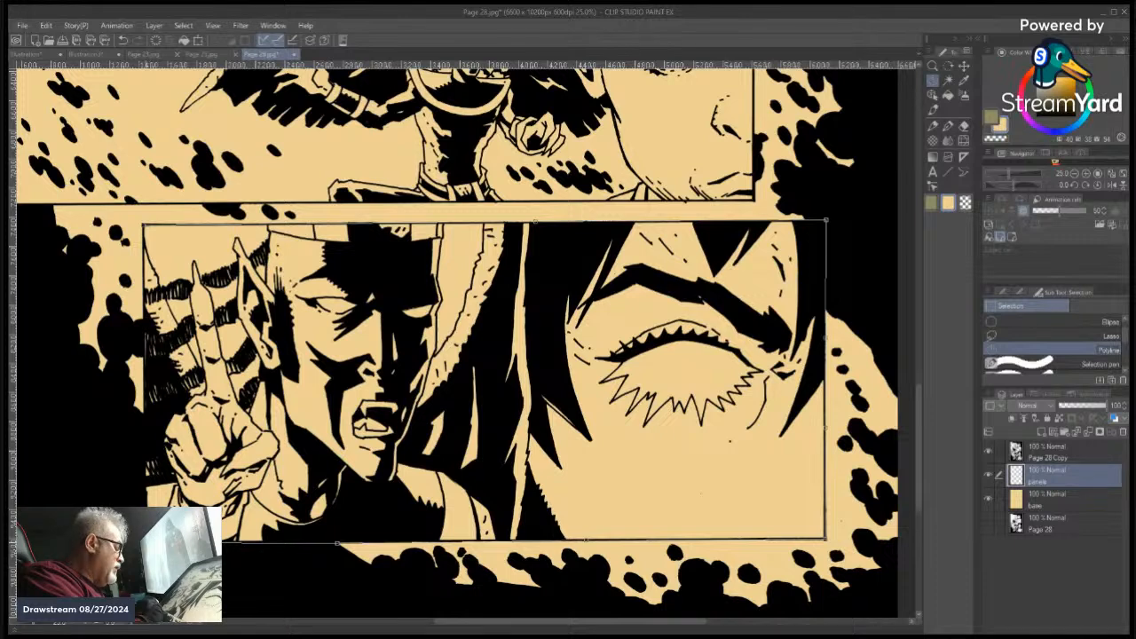
click(147, 544)
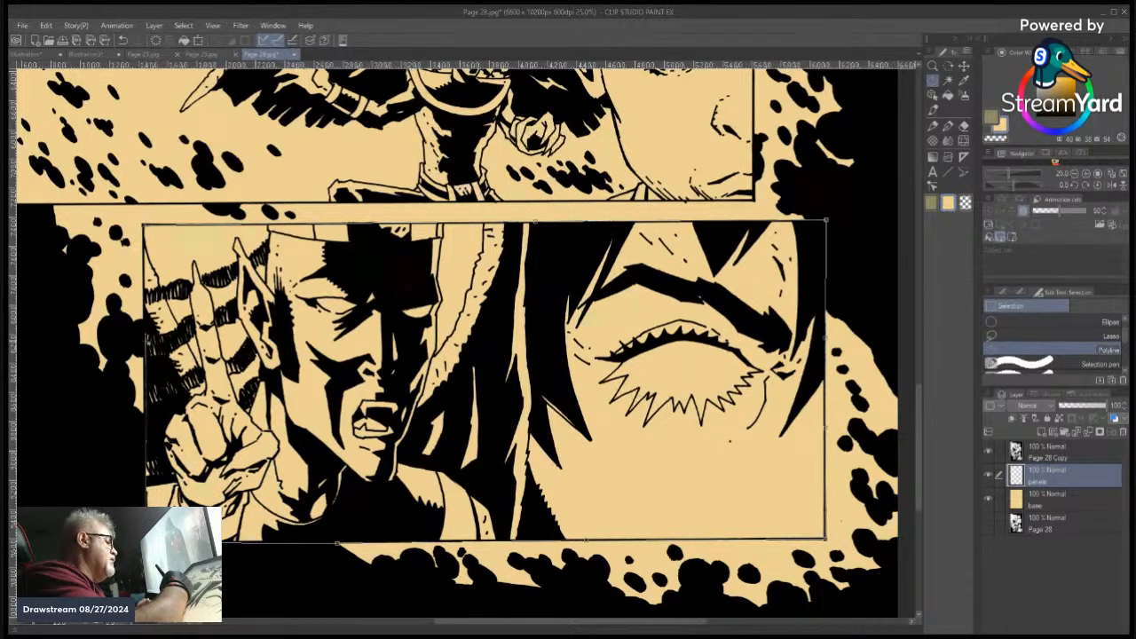
click(145, 338)
click(144, 226)
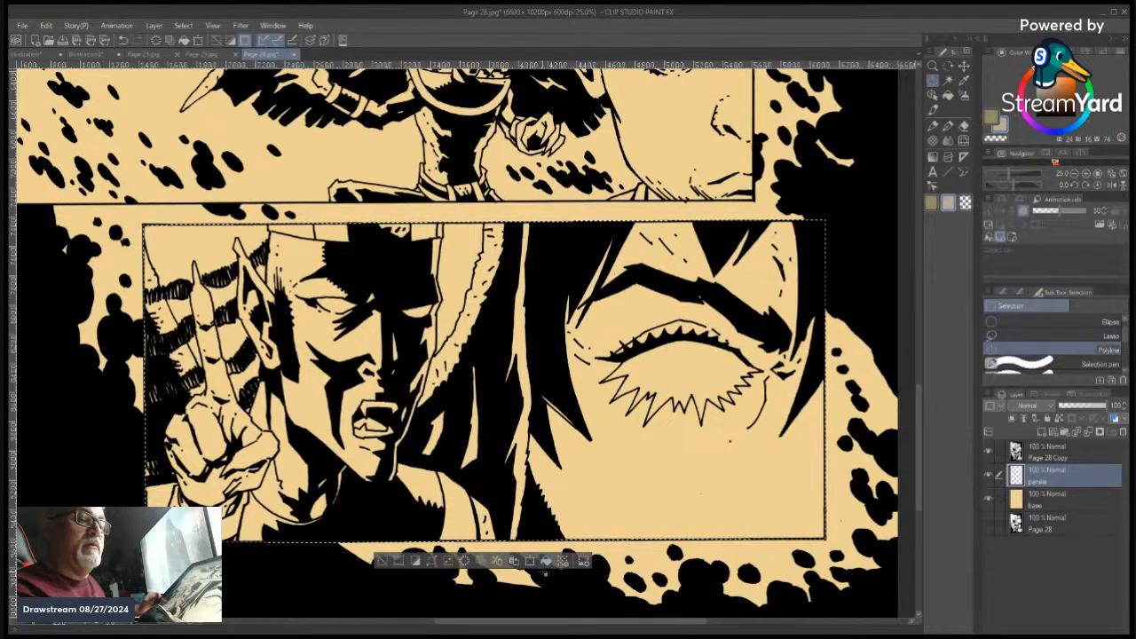
click(546, 562)
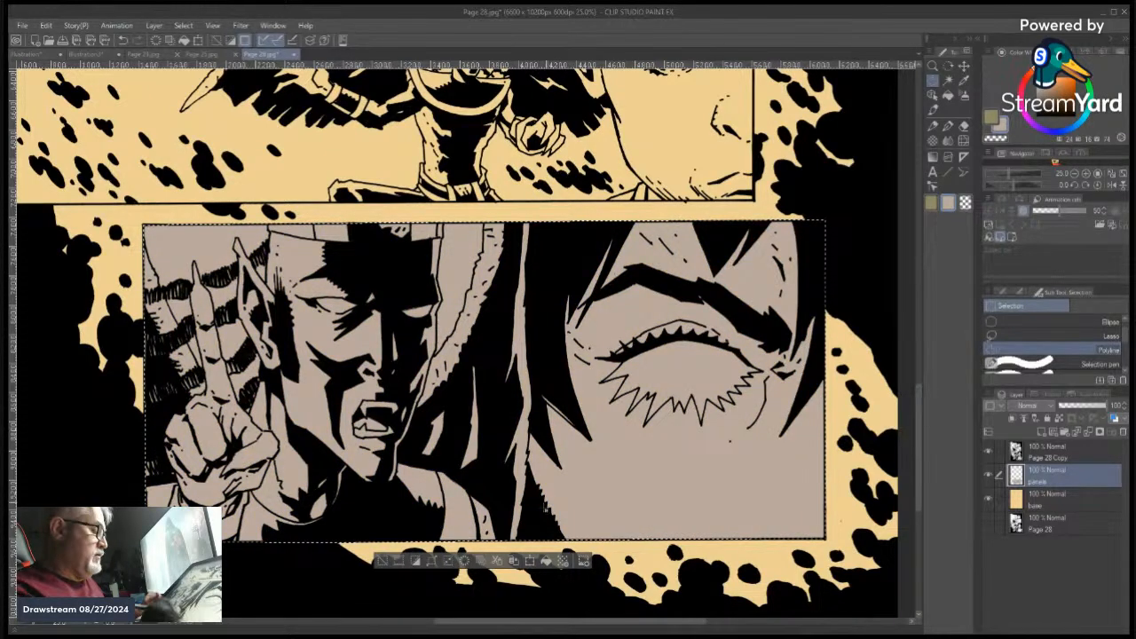
Outline the panel with the winged figure using a Polyline selection along its borders and fill it with greyish beige on the panels layer
drag(918, 393, 918, 328)
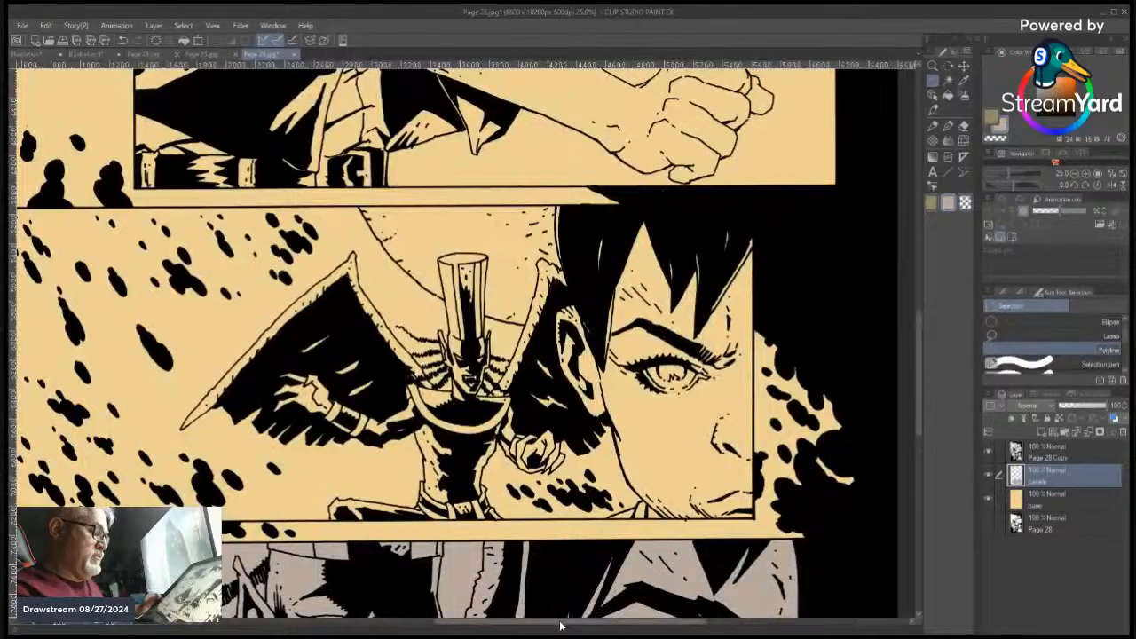
drag(560, 626, 502, 626)
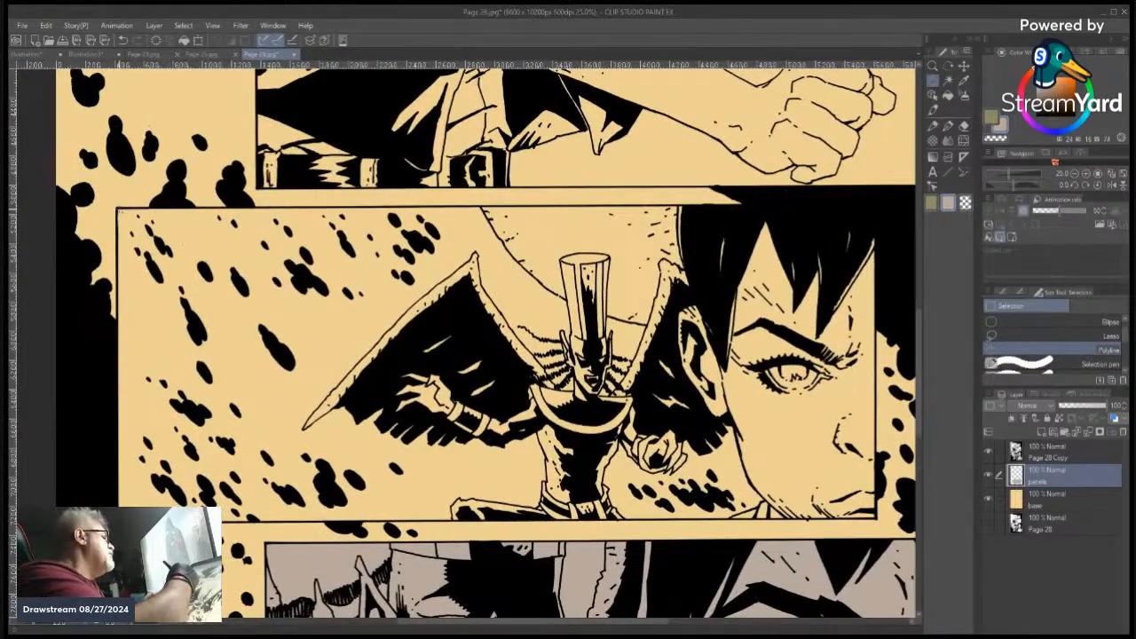
click(117, 209)
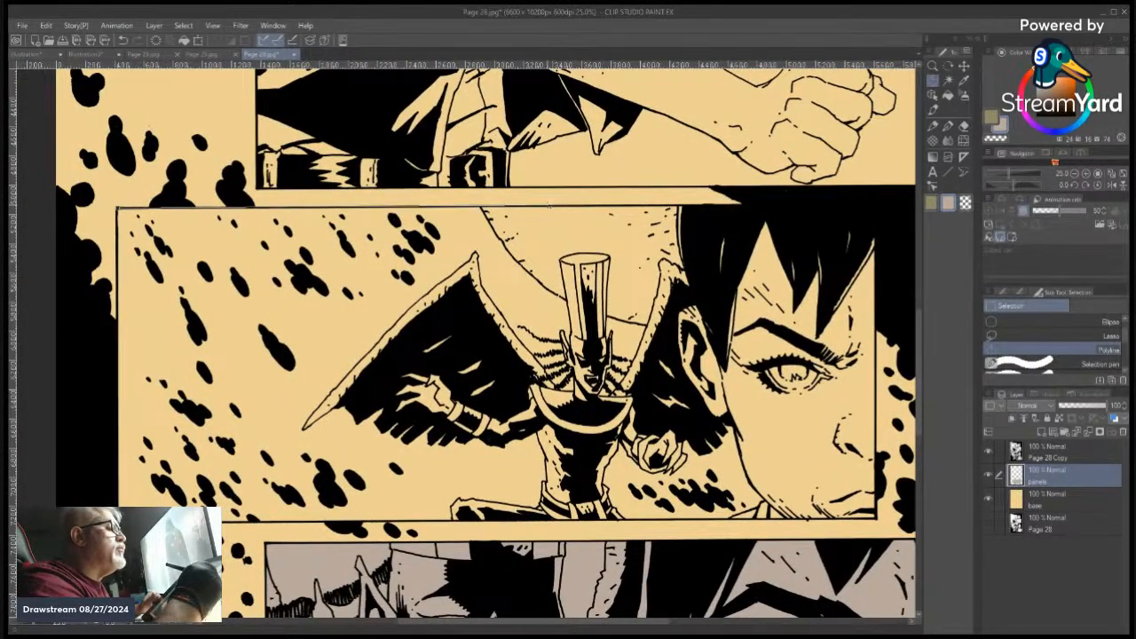
click(549, 206)
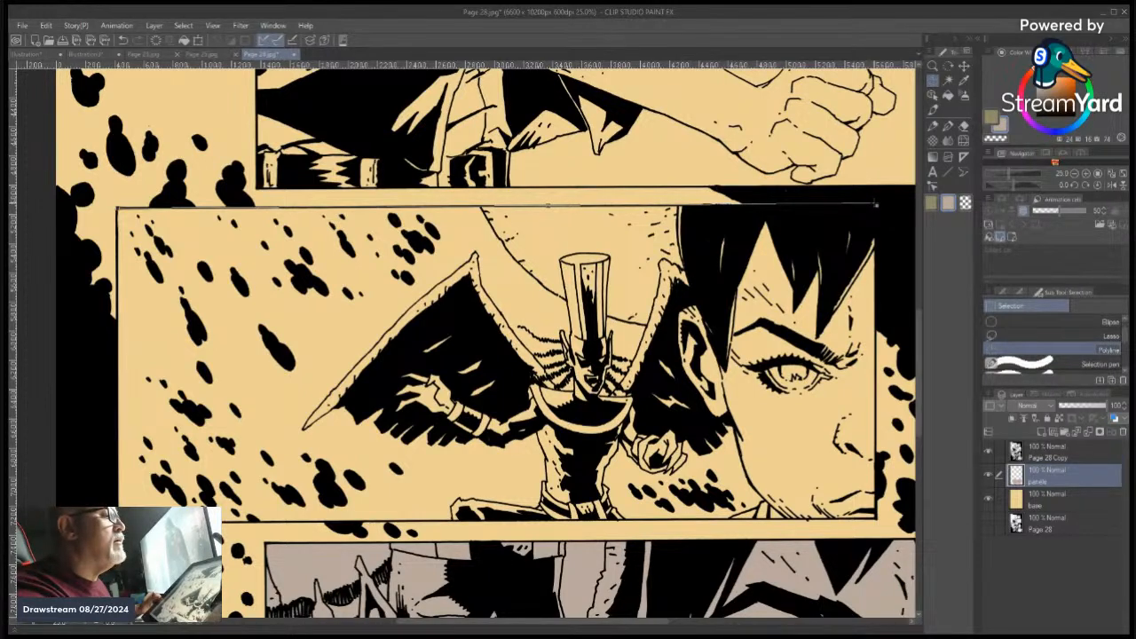
click(876, 206)
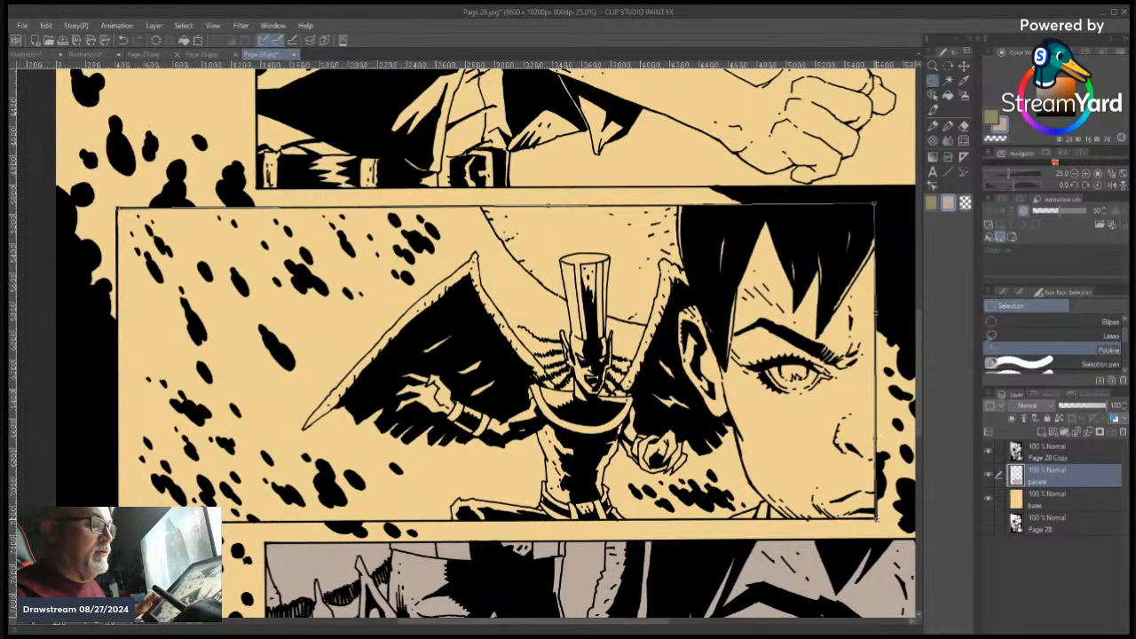
click(877, 519)
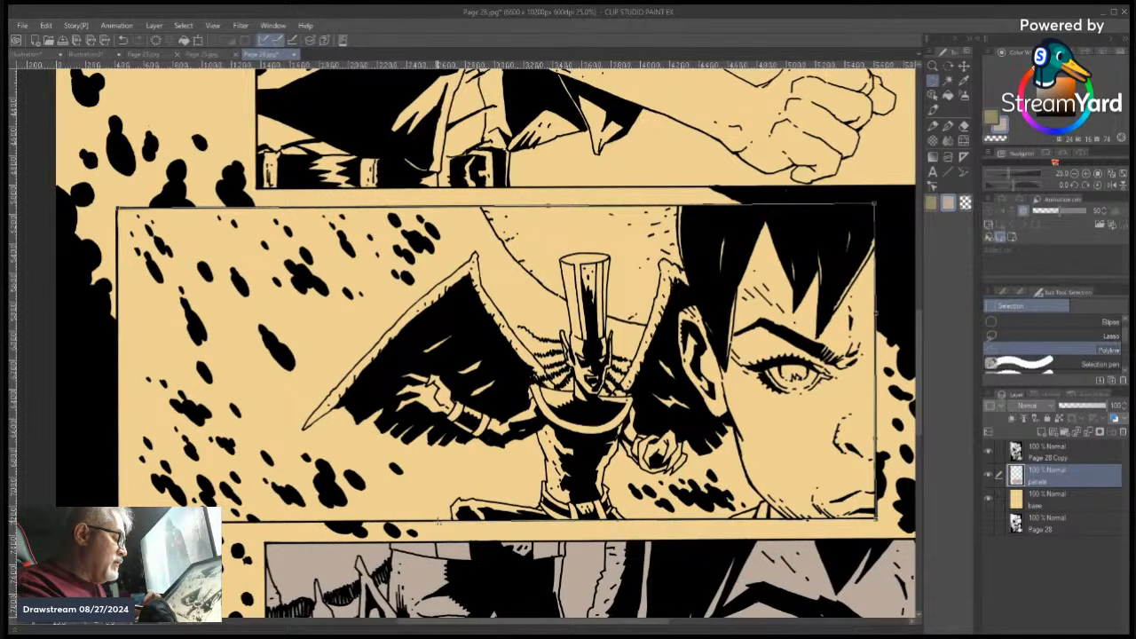
click(123, 520)
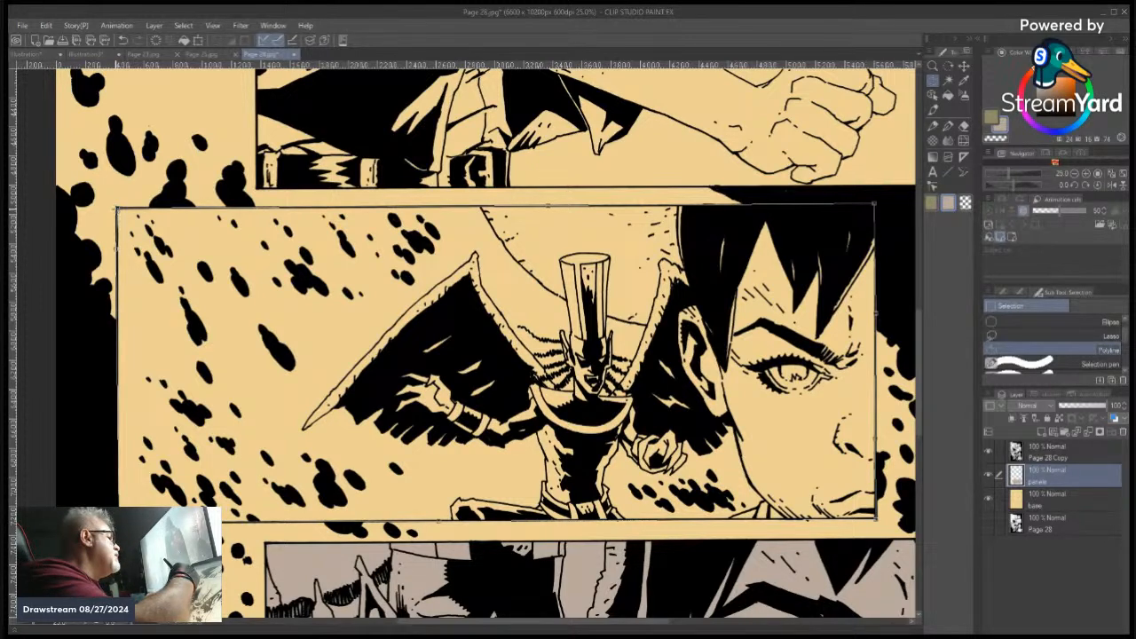
click(118, 210)
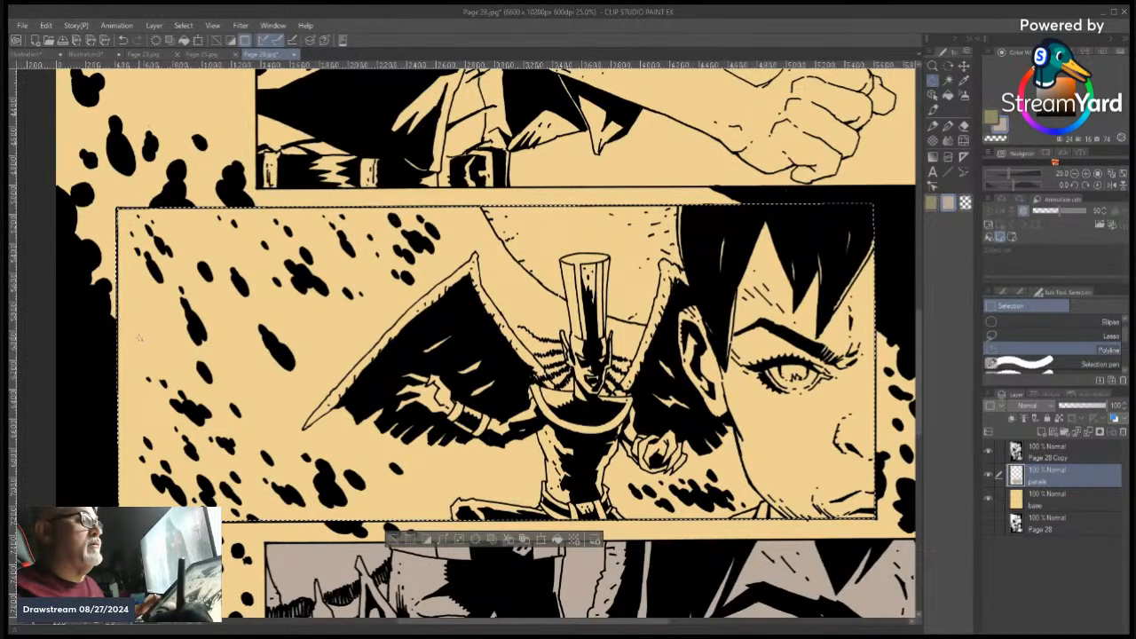
click(557, 539)
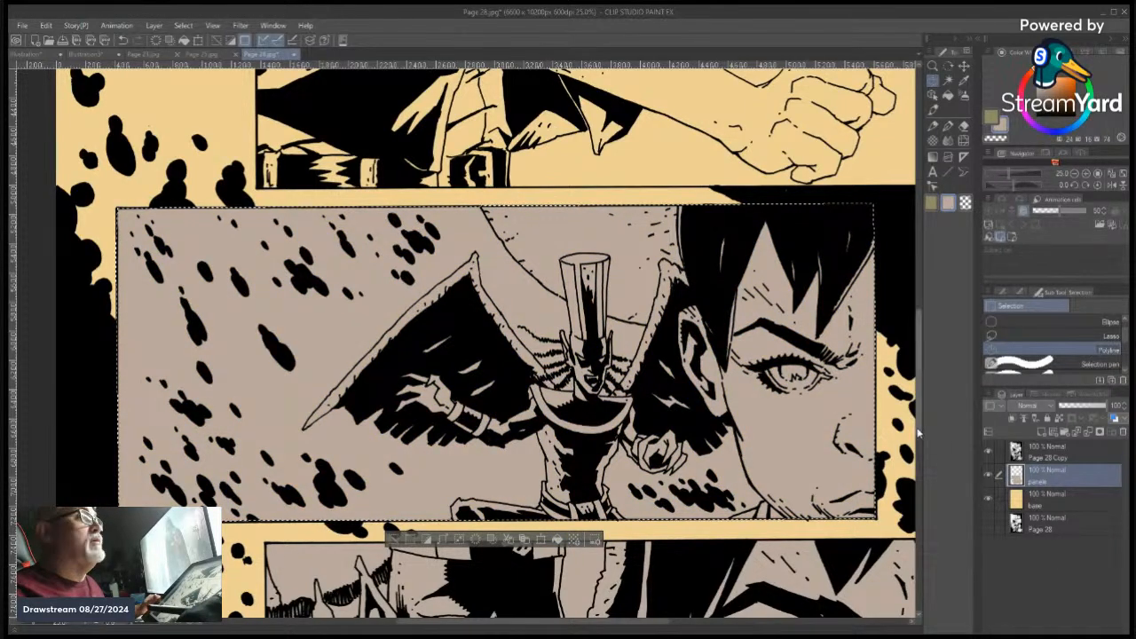
Outline the panel with the crossed forearms and clenched fist using a Polyline selection and fill it with the same greyish beige
scroll(918, 430, up, 1)
scroll(919, 430, up, 2)
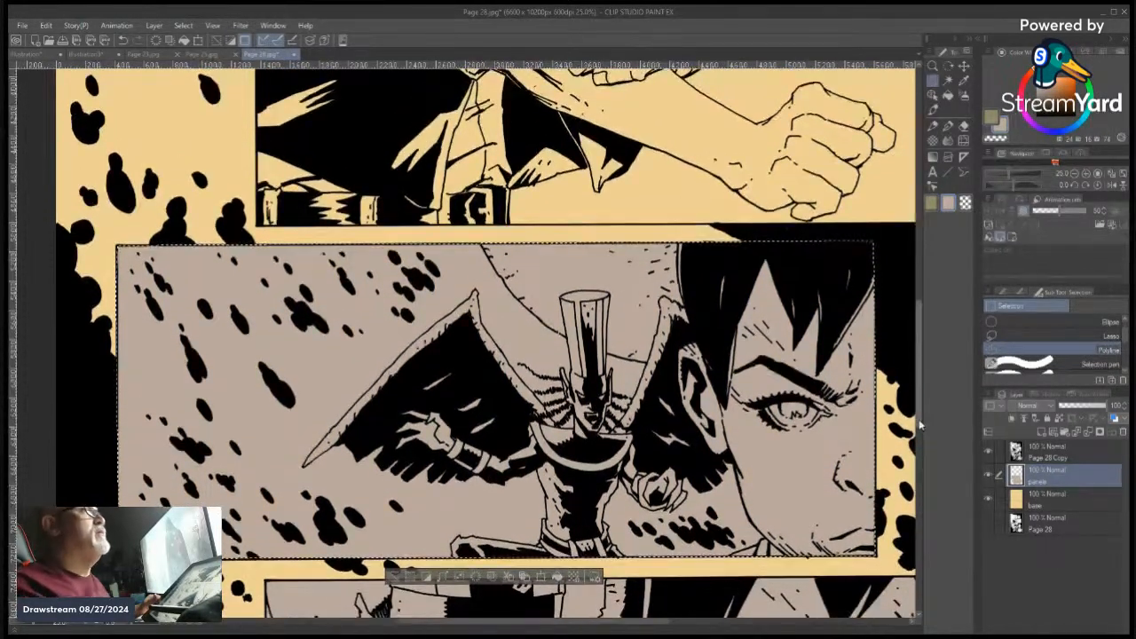
scroll(919, 430, down, 2)
scroll(919, 429, down, 14)
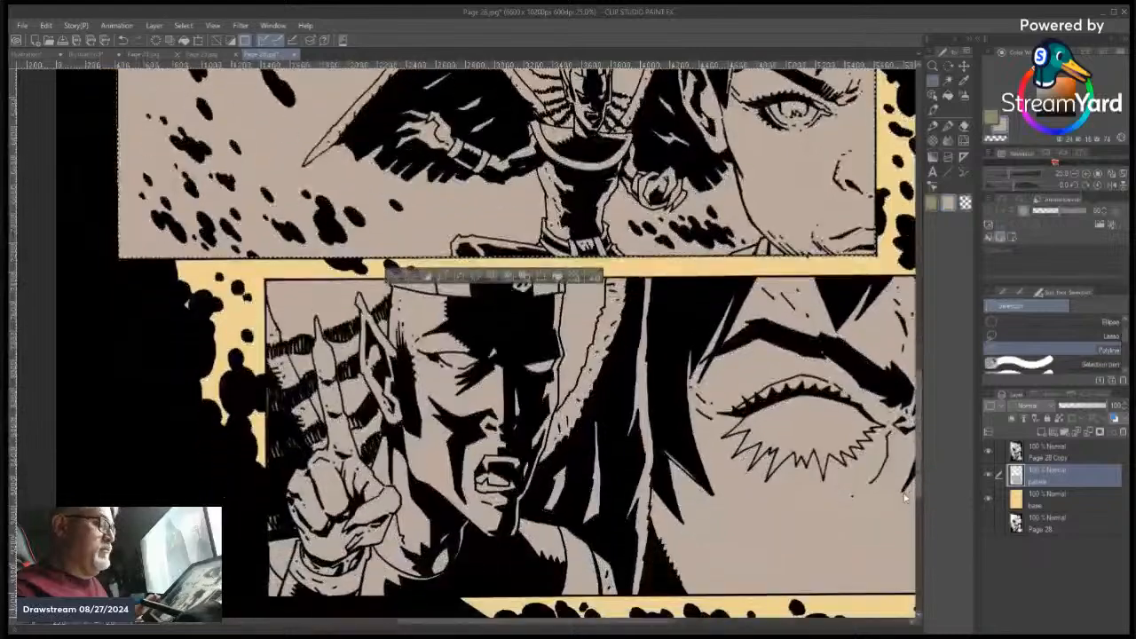
scroll(906, 500, up, 20)
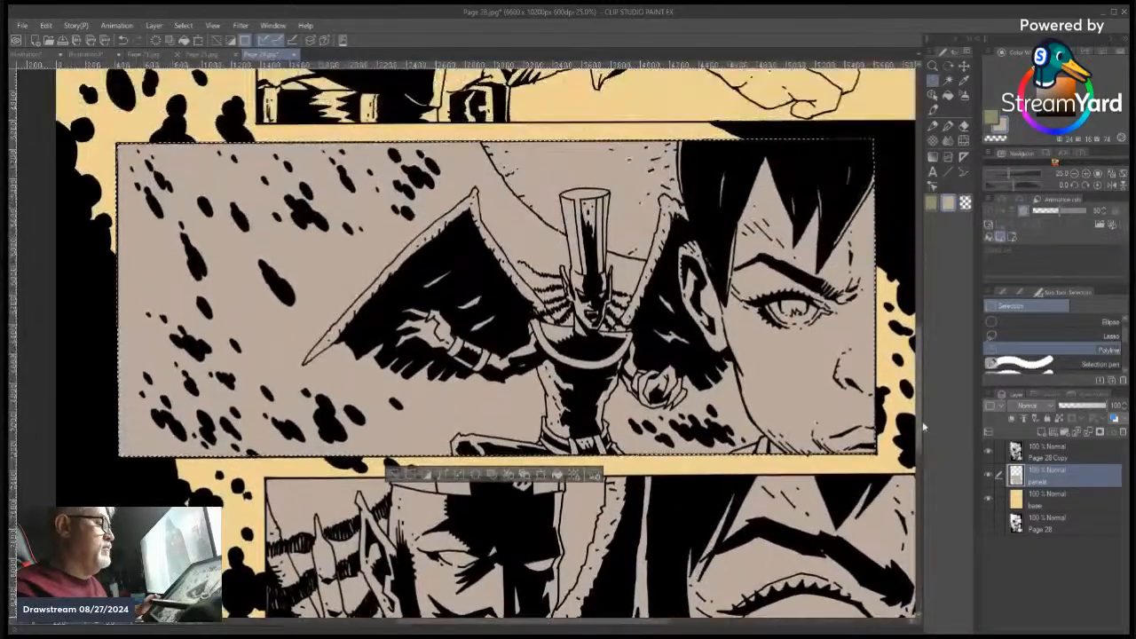
scroll(926, 401, down, 1)
scroll(931, 381, up, 9)
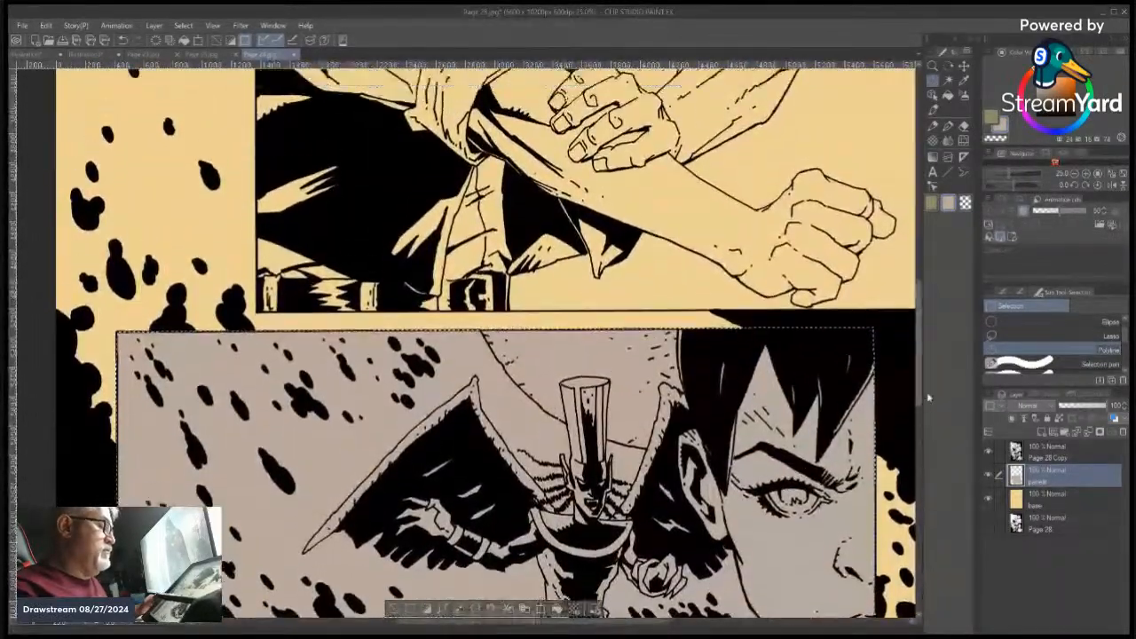
drag(935, 361, 935, 365)
drag(543, 621, 593, 633)
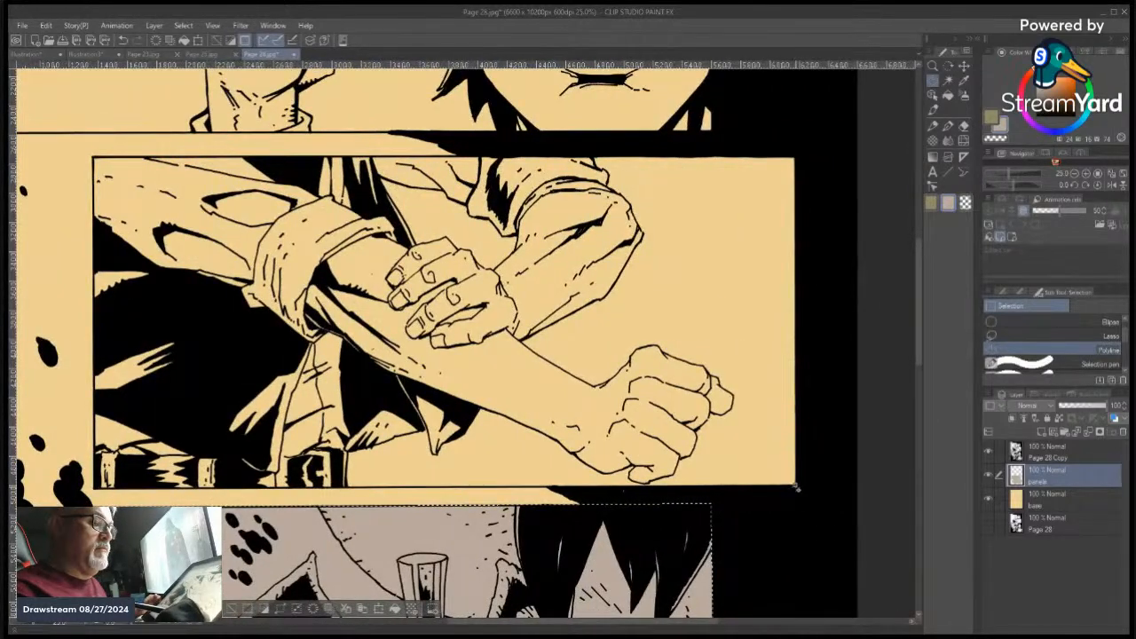
click(795, 485)
click(796, 158)
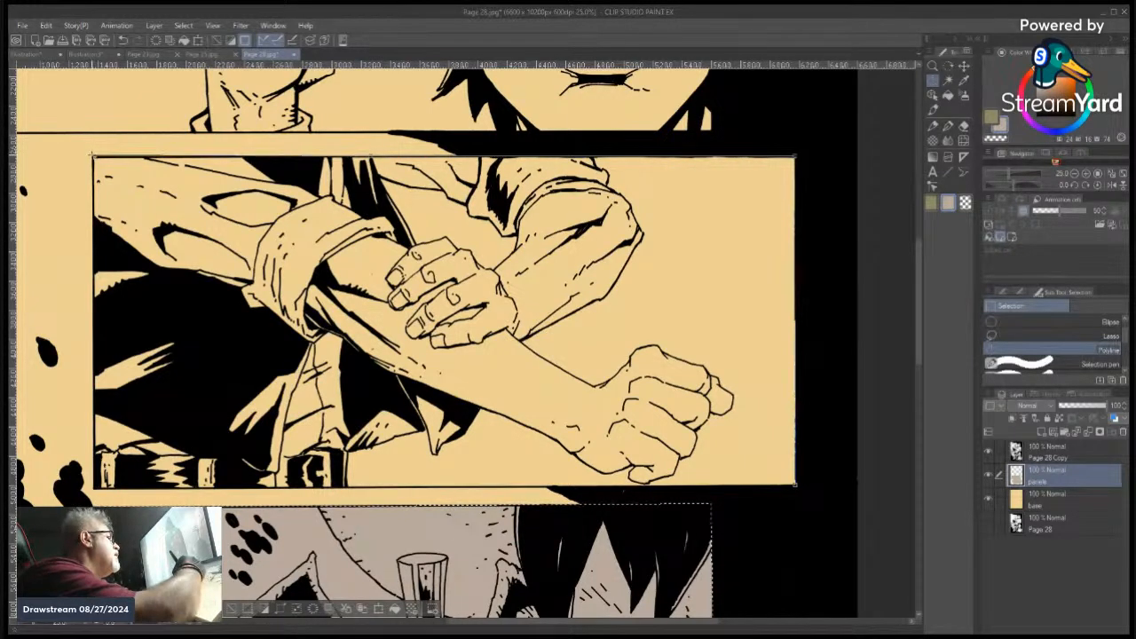
click(92, 158)
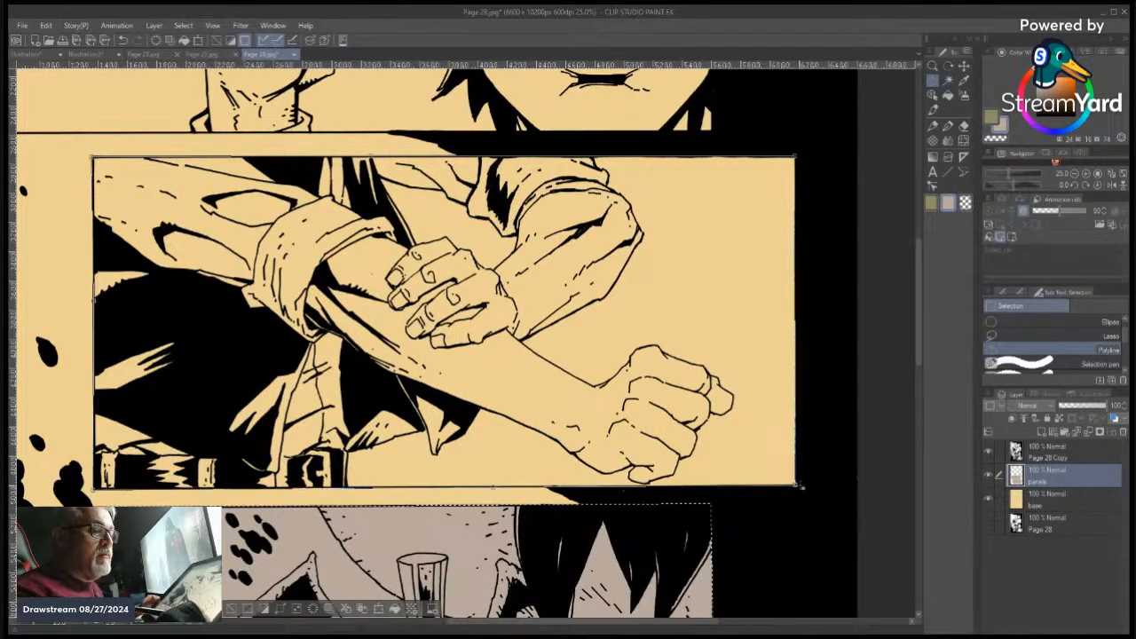
click(795, 484)
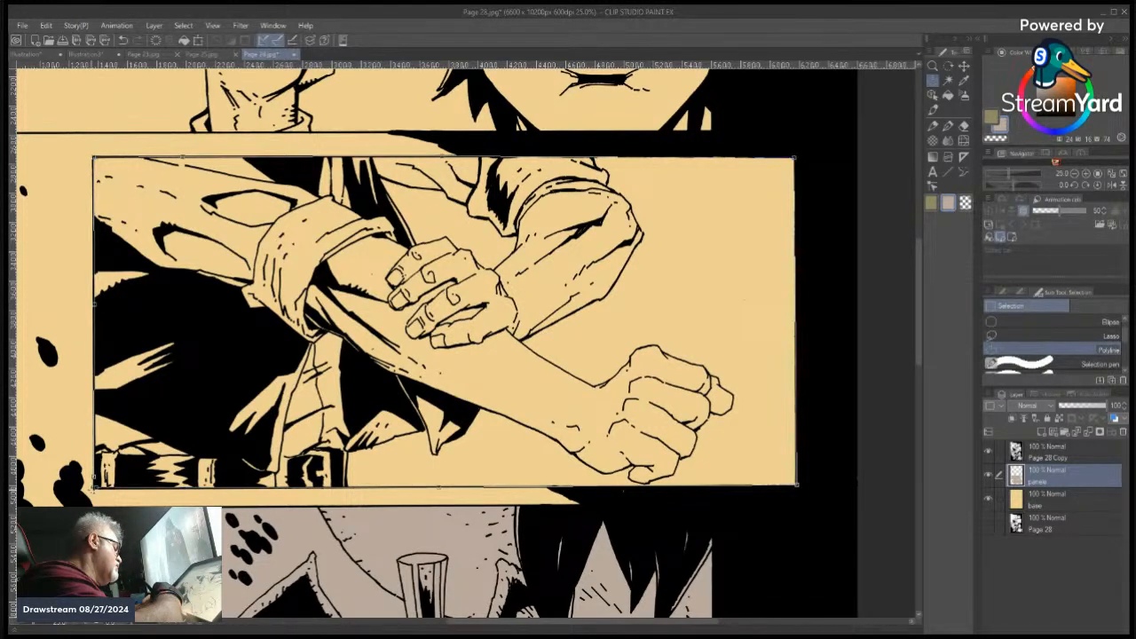
double_click(94, 486)
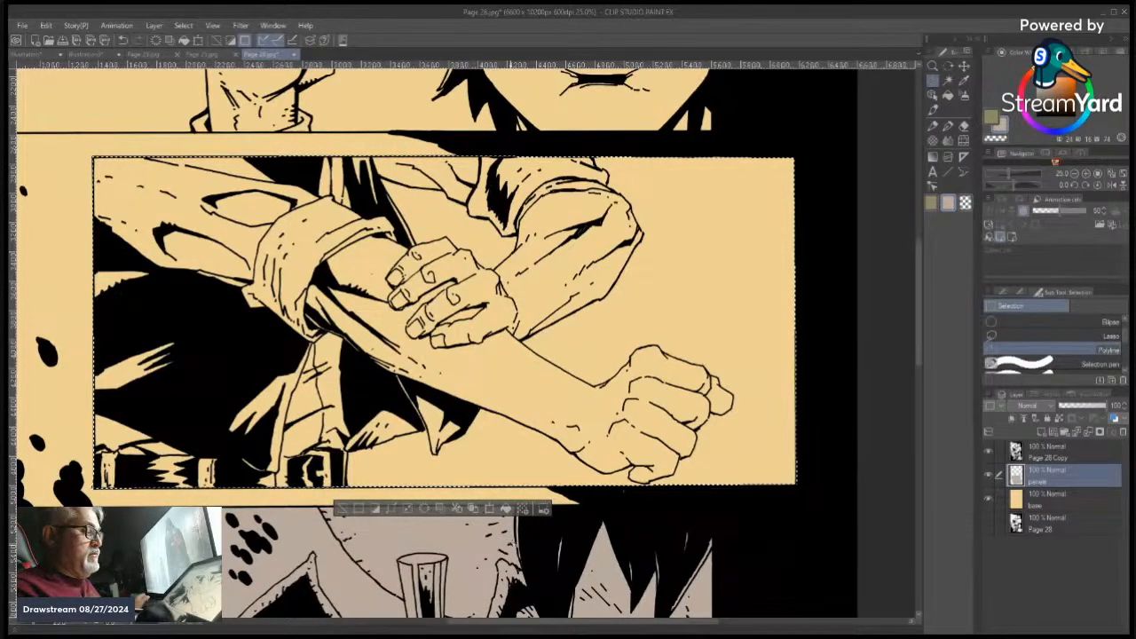
click(504, 511)
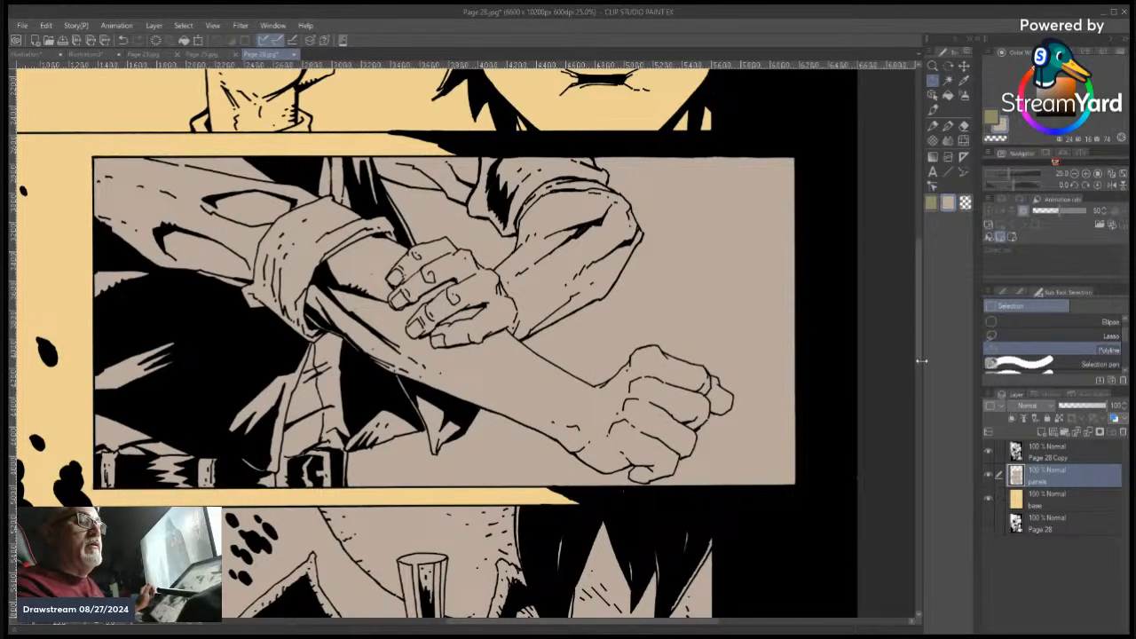
Outline the top panel with the raised fist and frowning face using a Polyline selection, fill it with greyish beige and clear the selection
drag(919, 359, 909, 283)
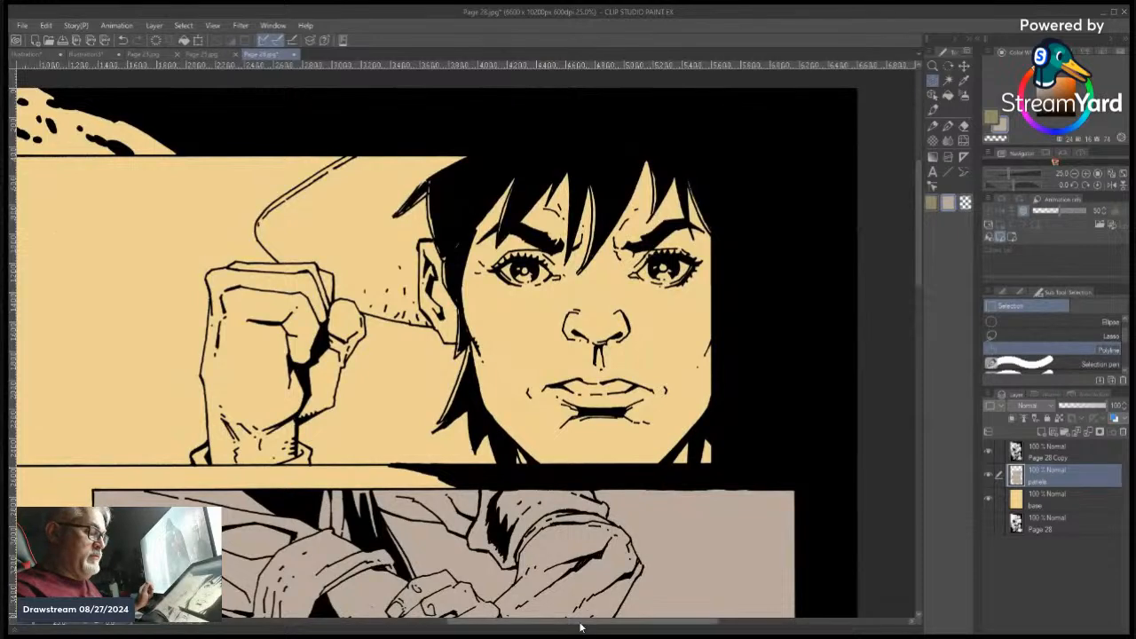
drag(583, 626, 544, 625)
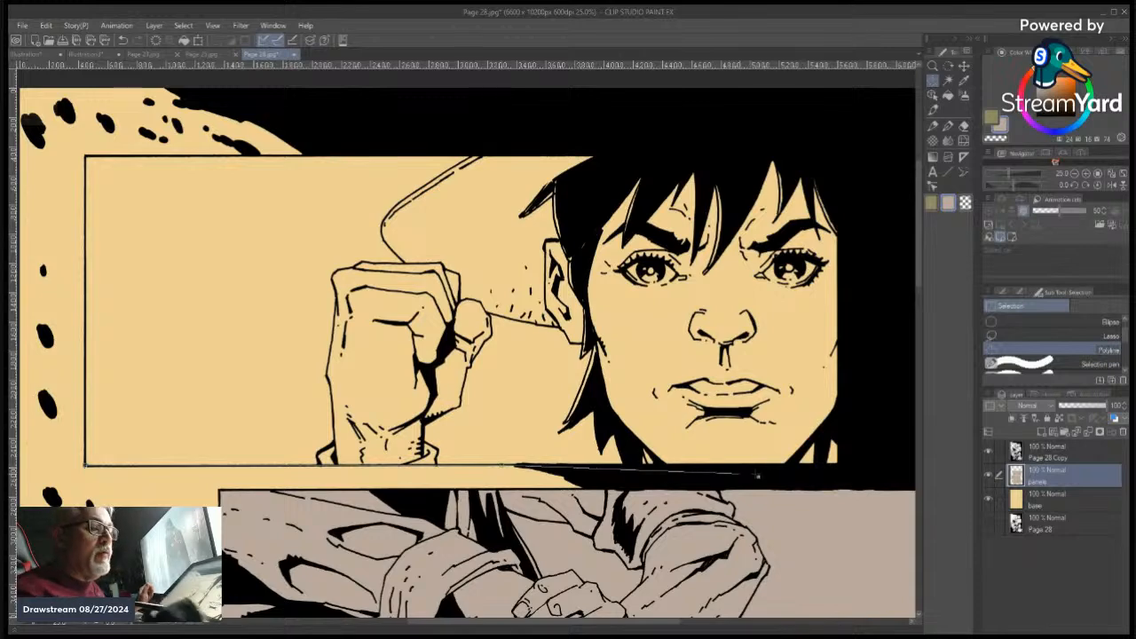
click(839, 463)
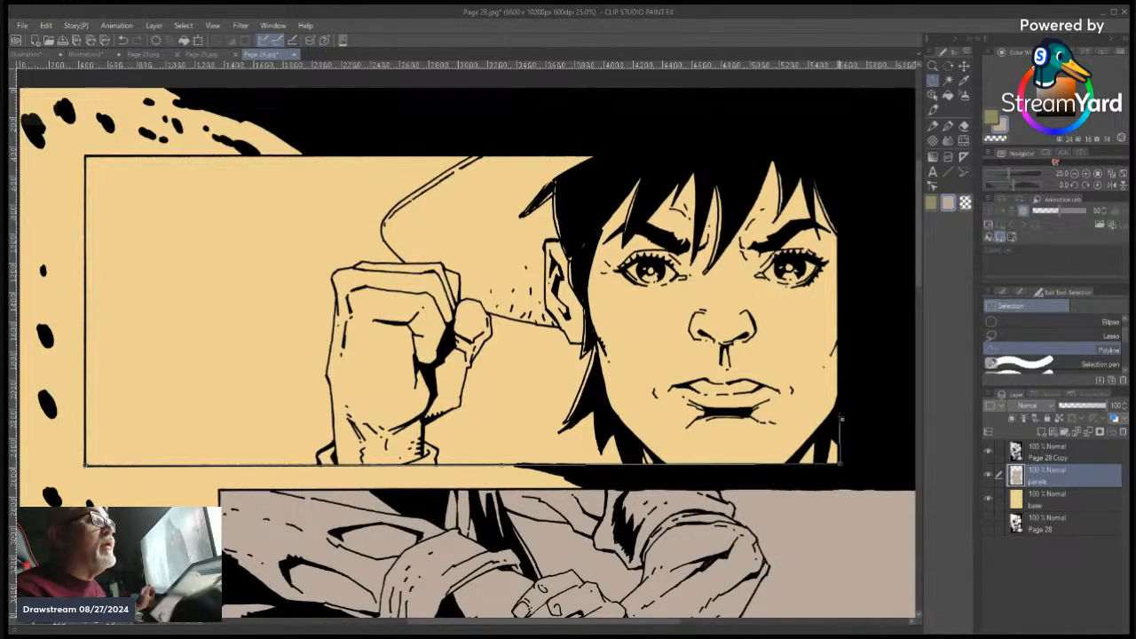
click(850, 153)
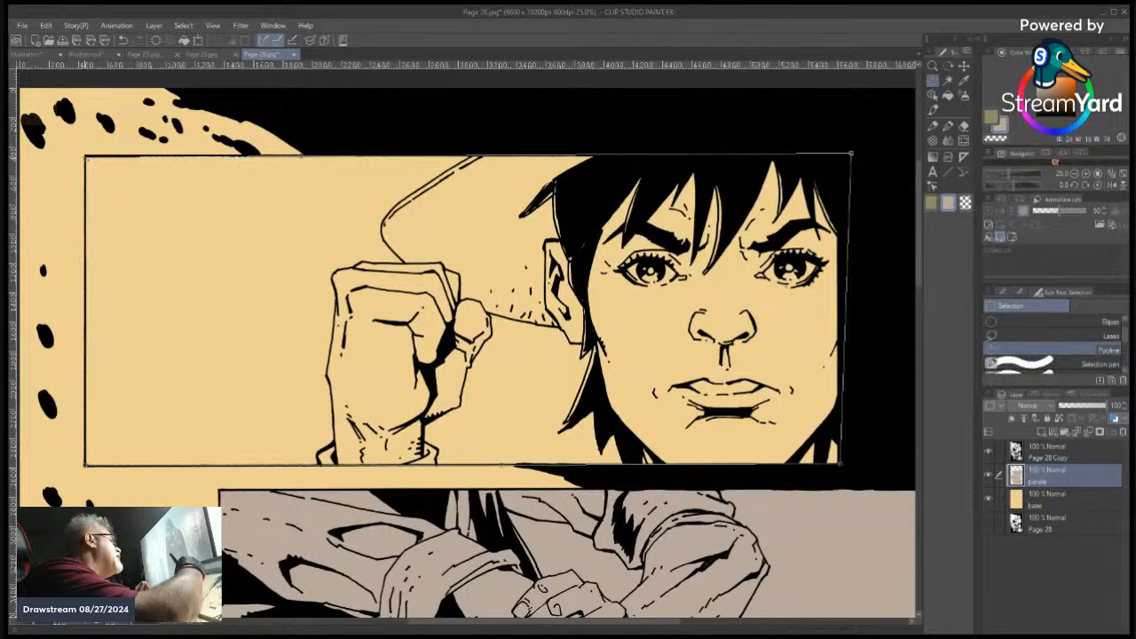
click(86, 158)
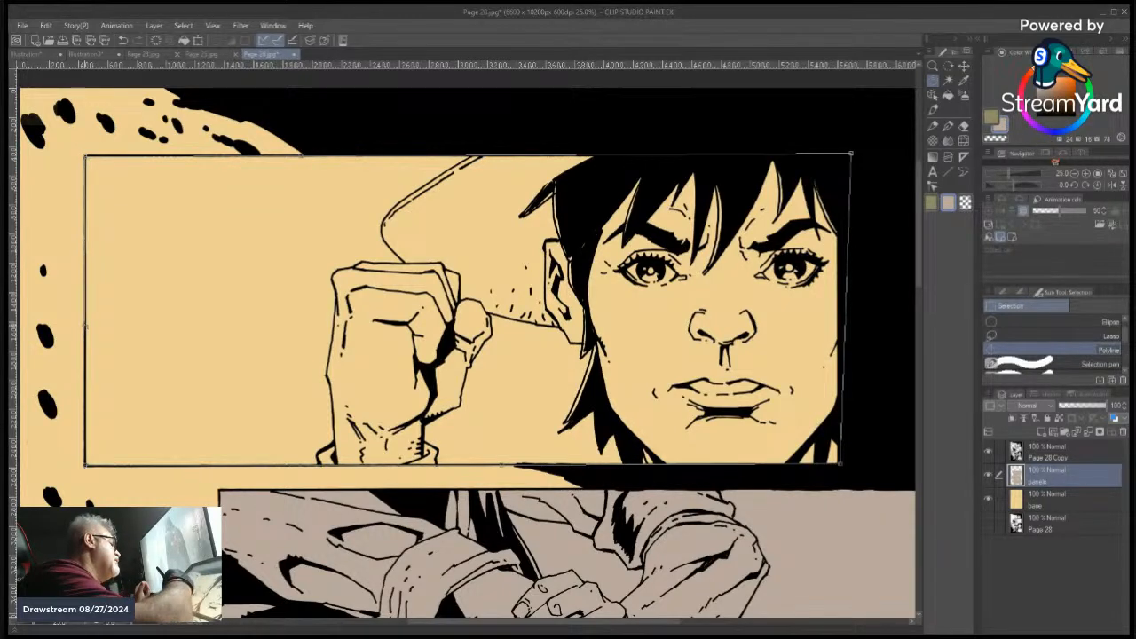
click(86, 465)
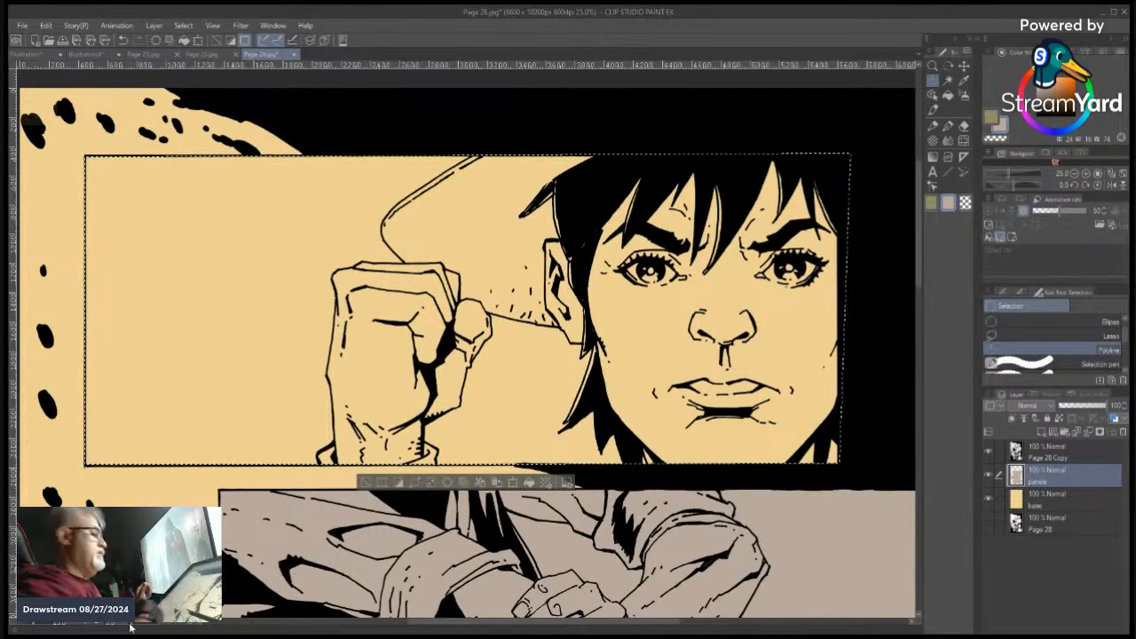
click(530, 484)
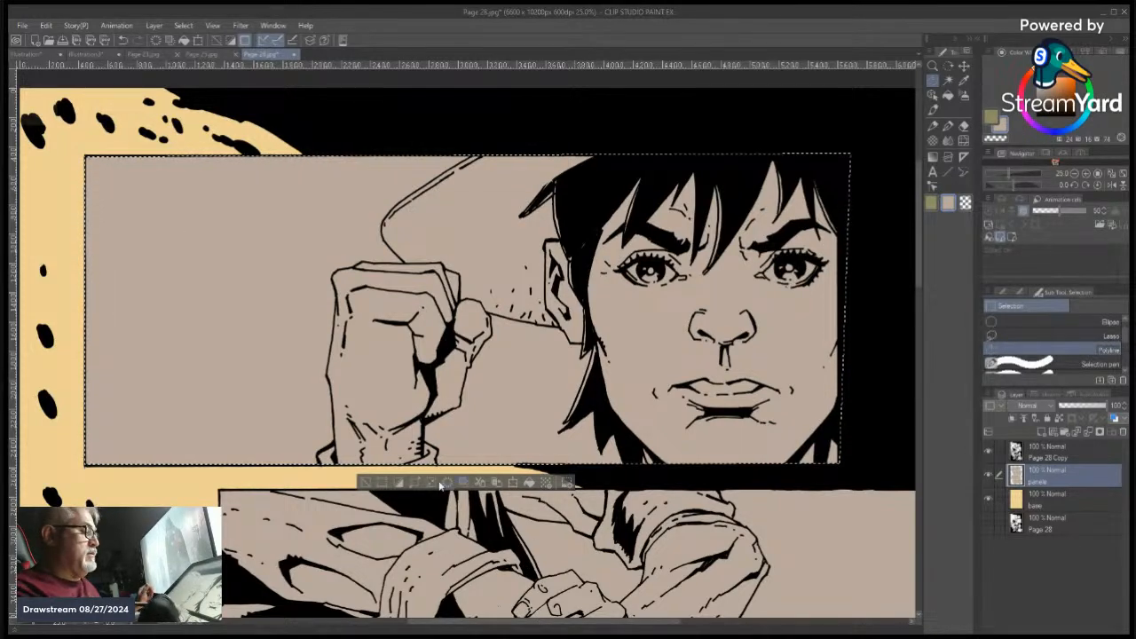
click(364, 482)
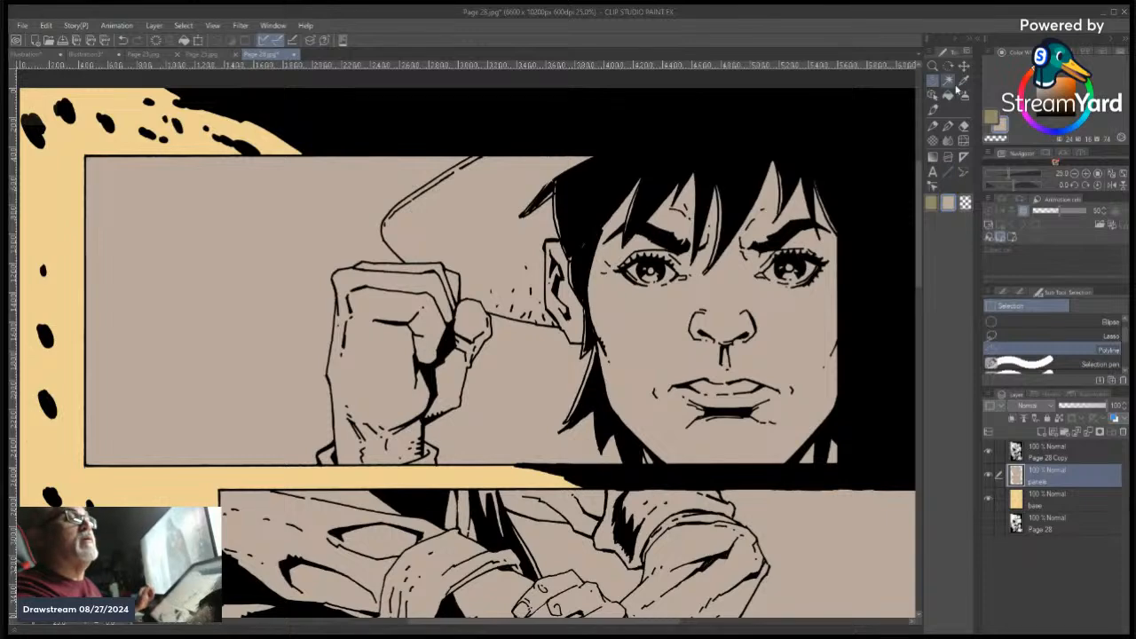
Select all the panel fills on the panels layer with Auto select, recolour them to a light greyish green and deselect
key(w)
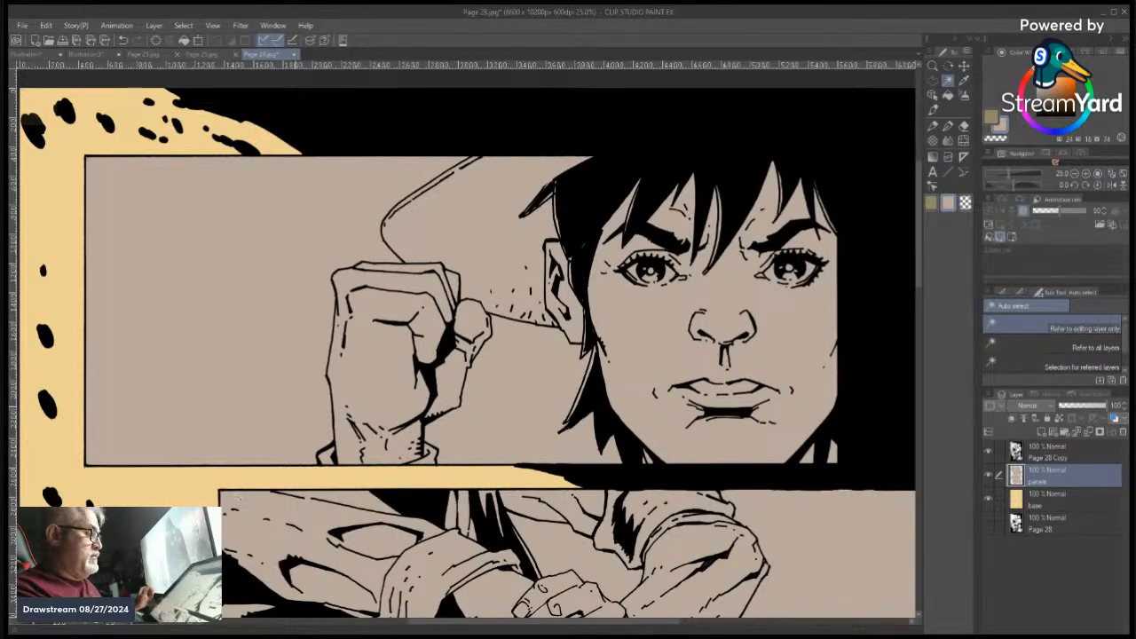
click(237, 498)
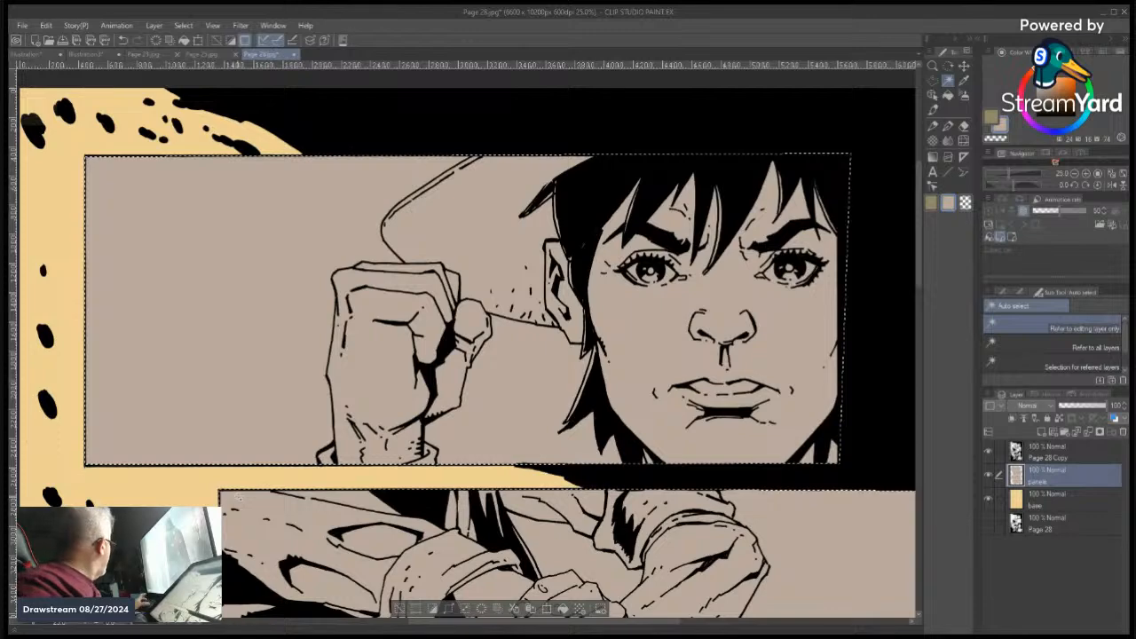
key(Tab)
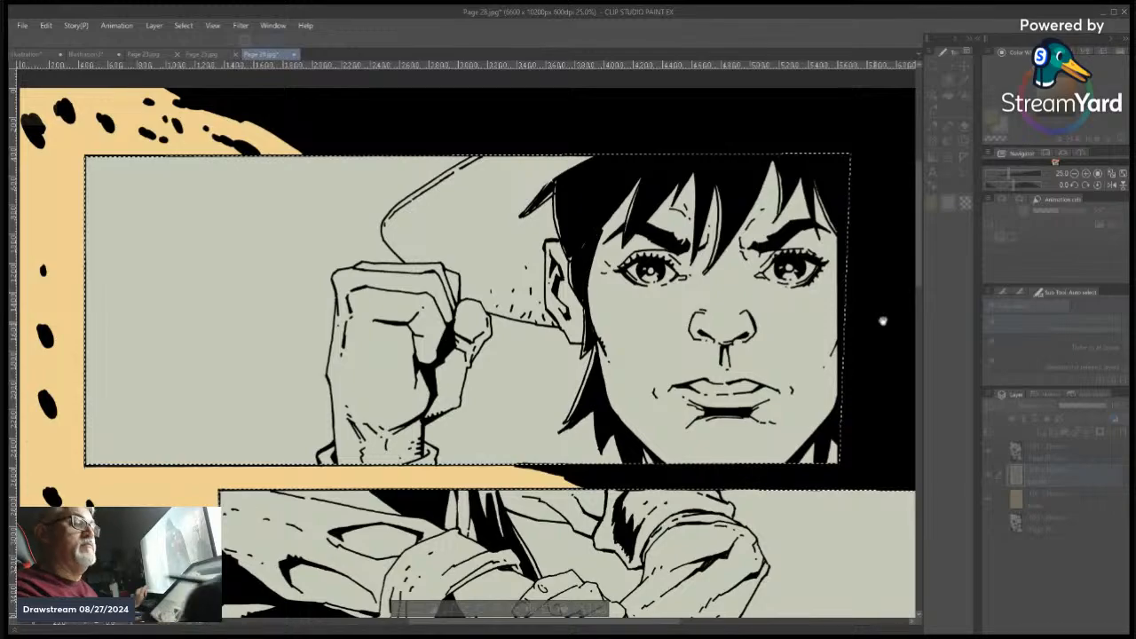
scroll(907, 358, down, 5)
scroll(907, 358, down, 13)
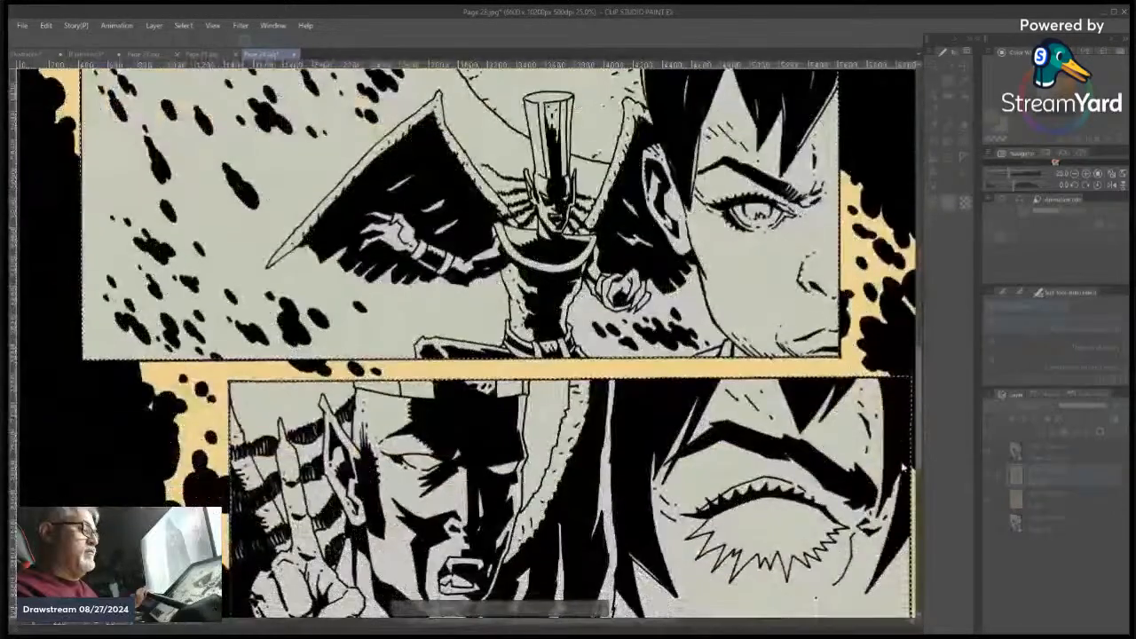
scroll(915, 309, up, 15)
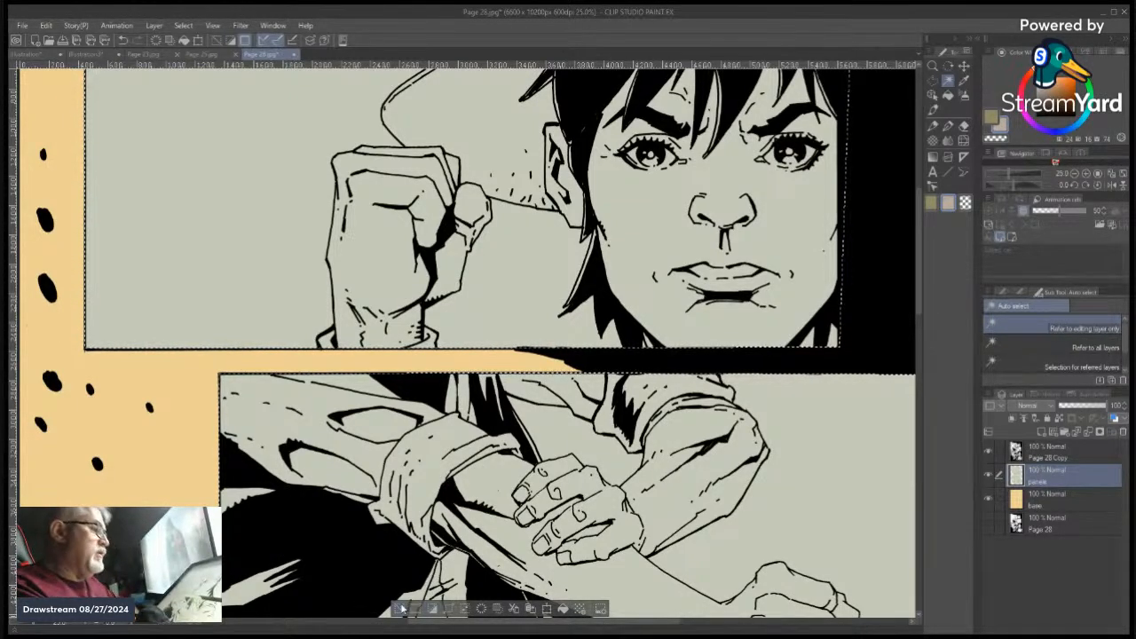
key(ctrl+d)
scroll(921, 302, up, 3)
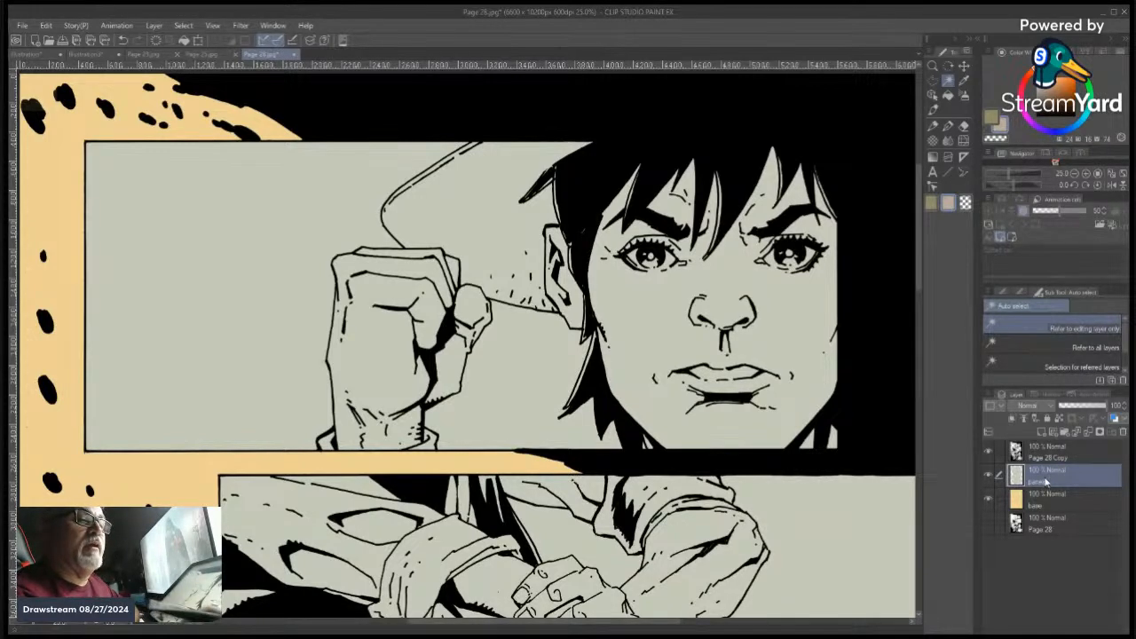
Add a new layer above the panels layer and name it flats
click(1041, 433)
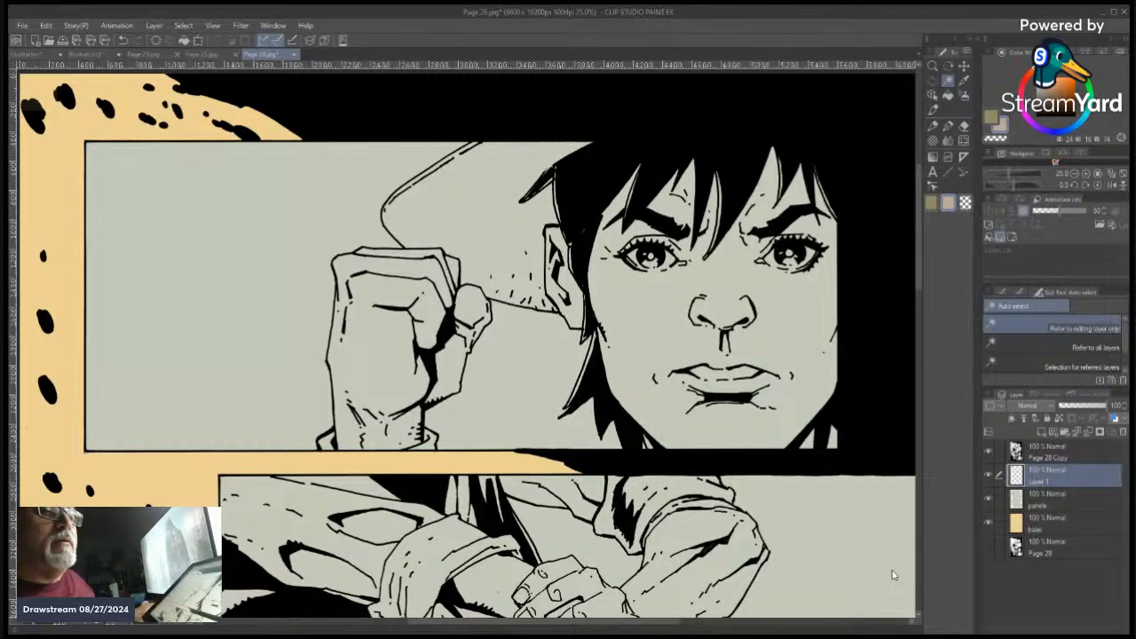
key(Return)
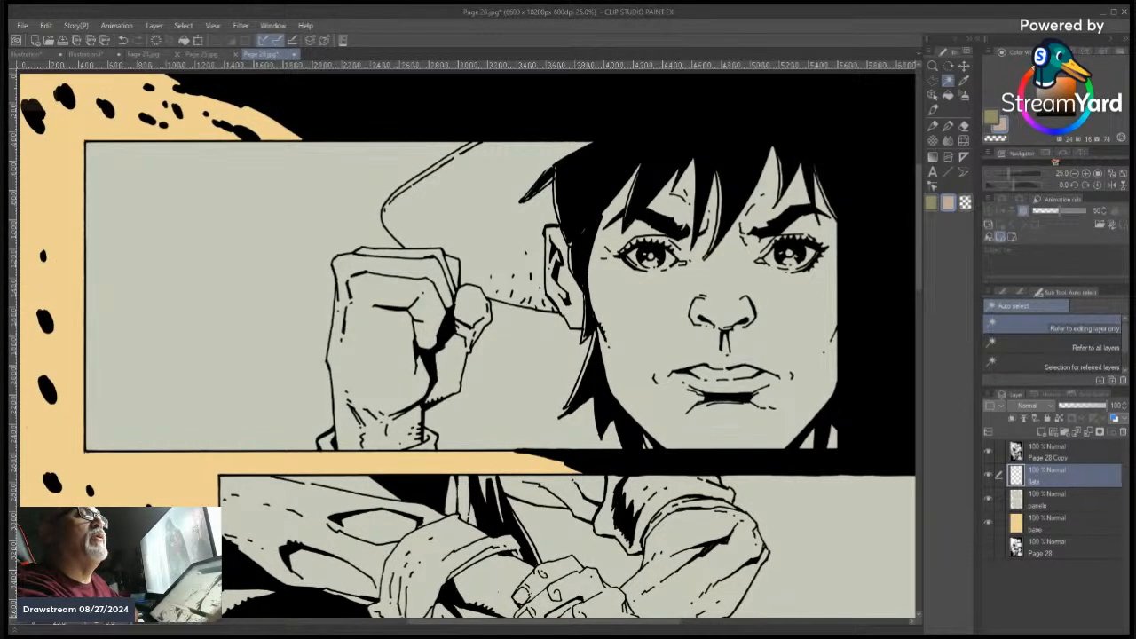
Bring up the Standard colour set and outline the hat behind the top panel's frowning face with a Polyline selection on the flats layer
click(1099, 52)
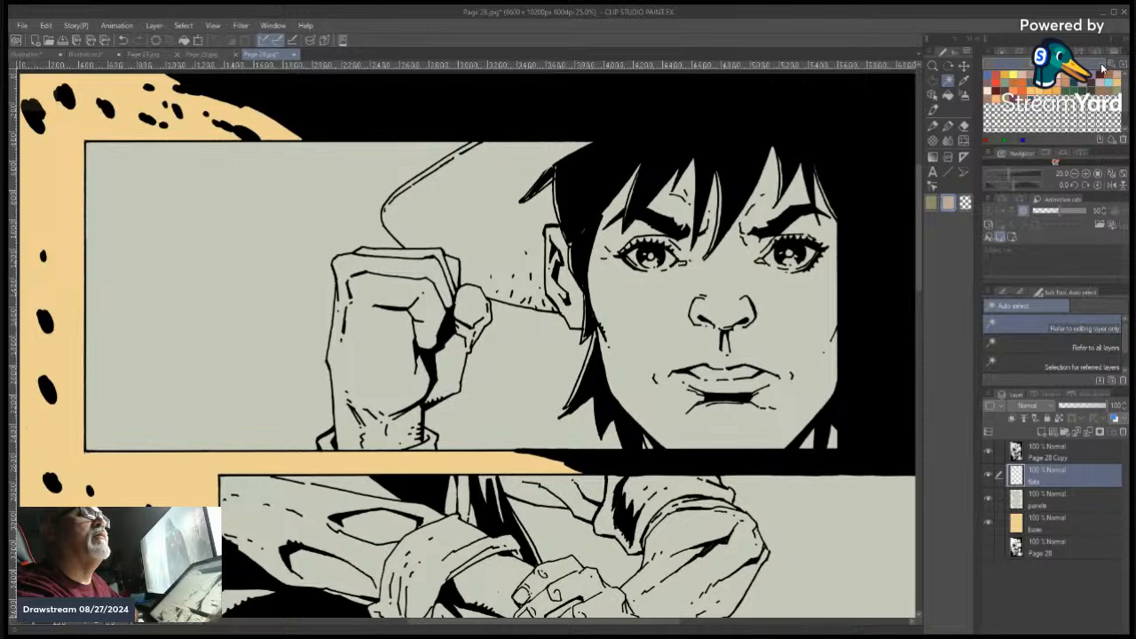
scroll(1018, 89, up, 3)
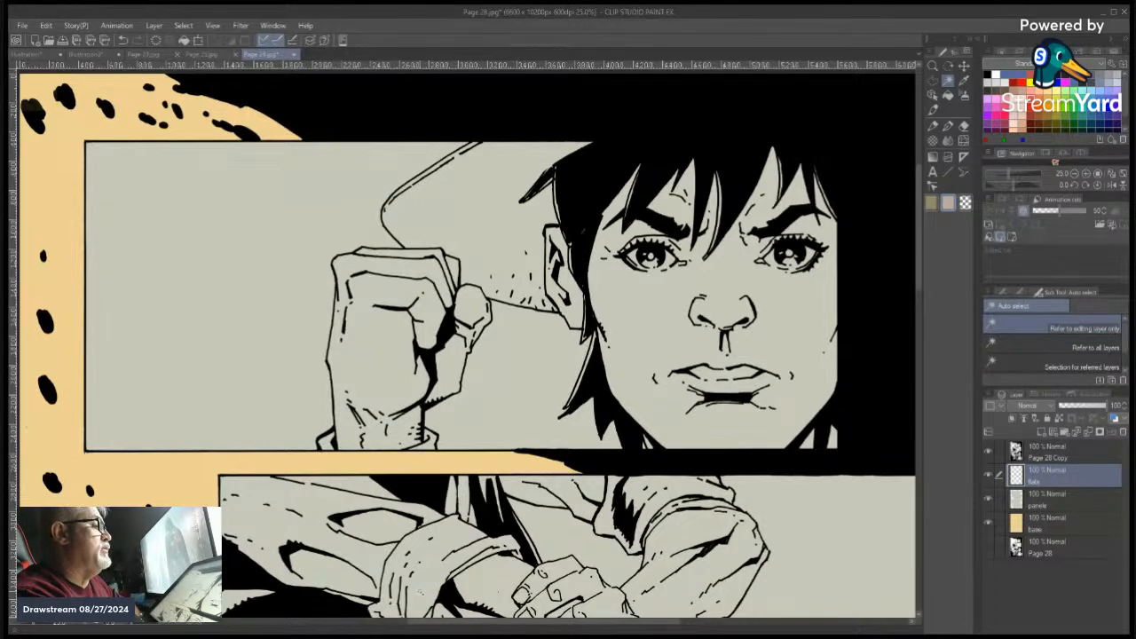
click(934, 81)
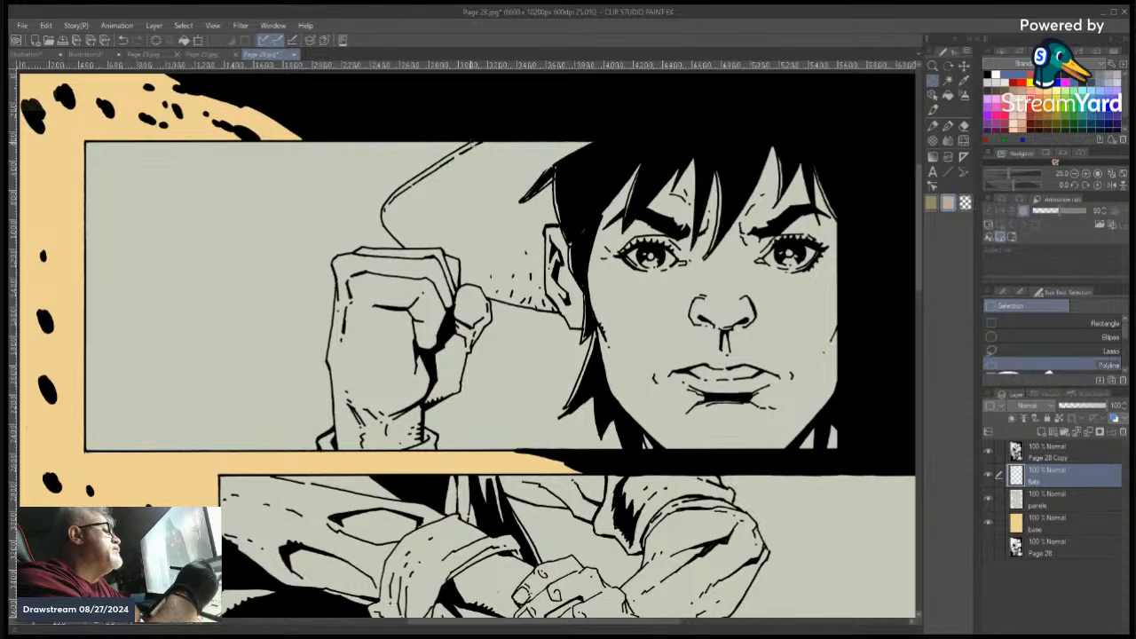
click(424, 170)
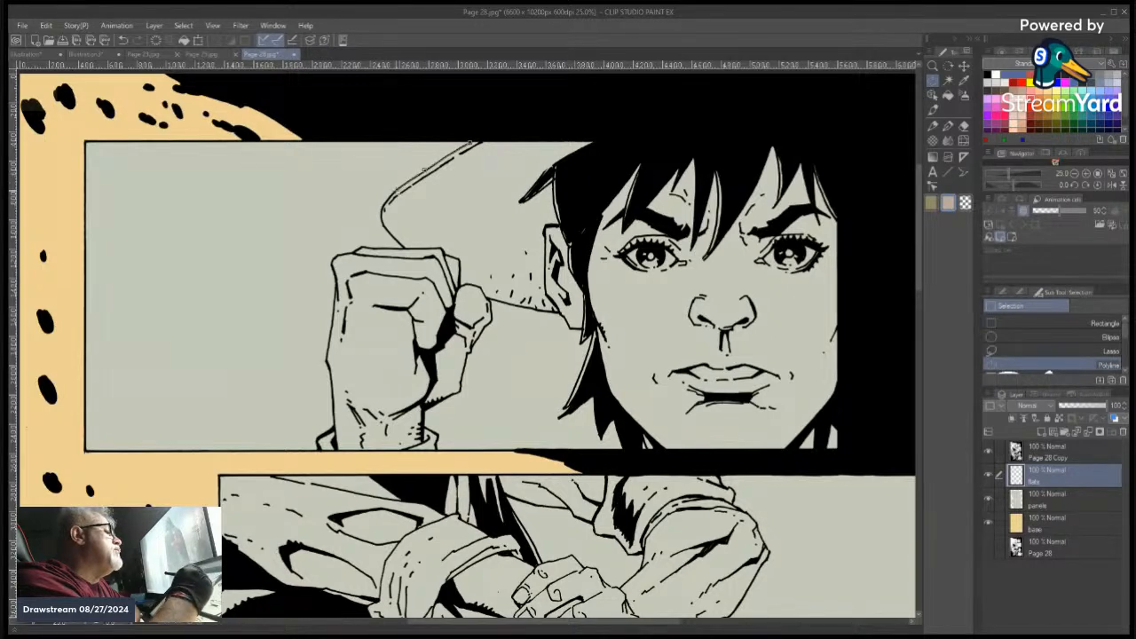
click(393, 193)
click(383, 208)
click(382, 220)
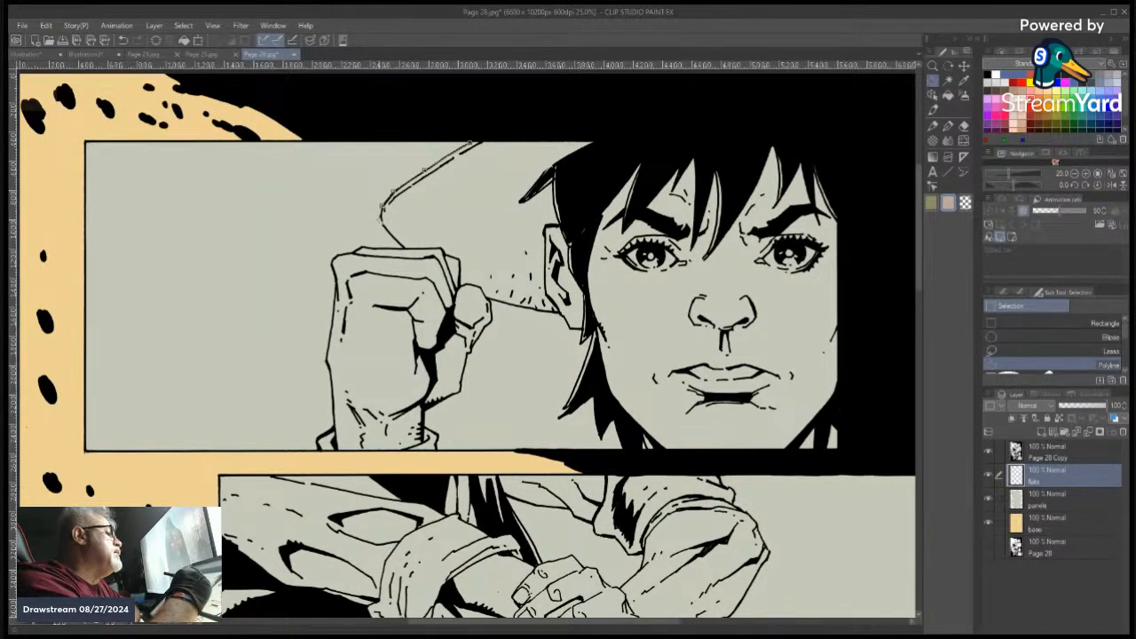
click(390, 234)
click(410, 252)
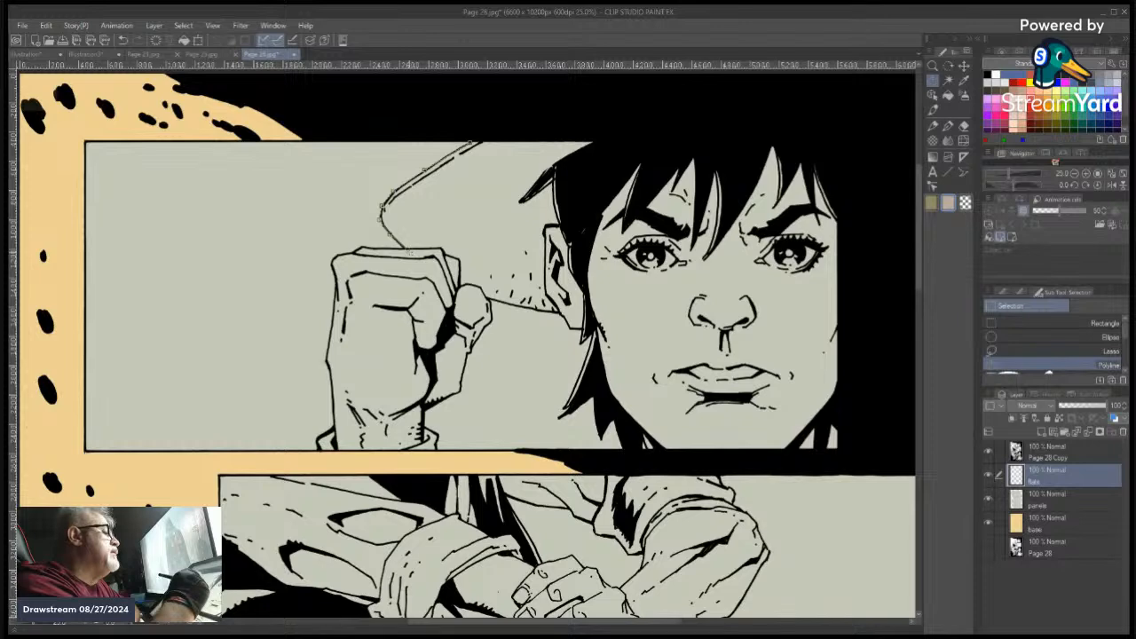
click(489, 298)
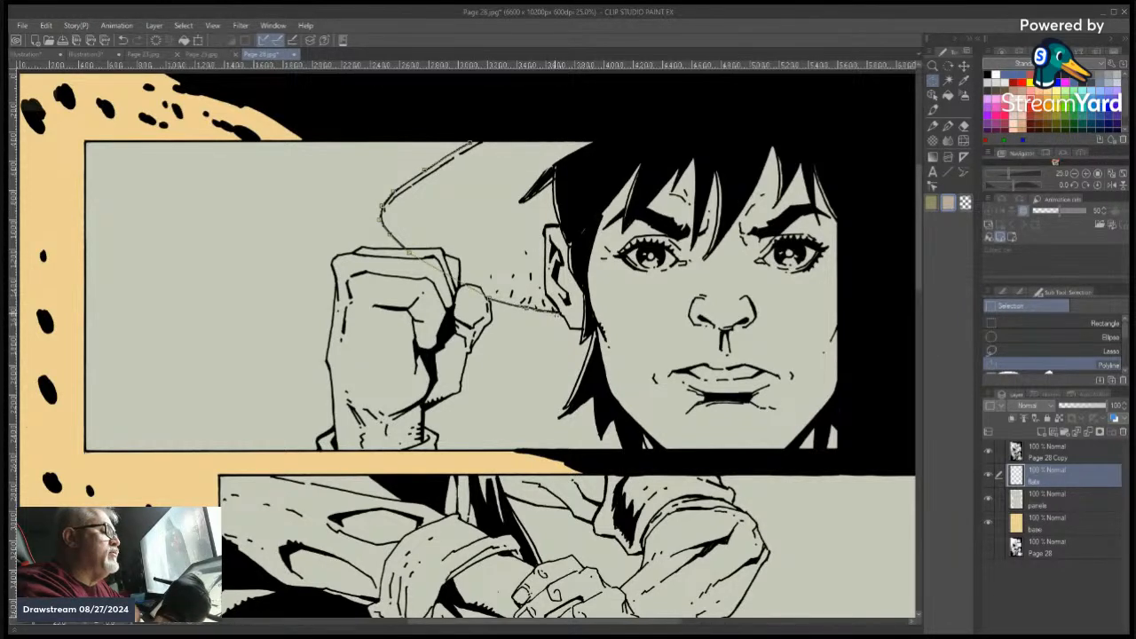
click(577, 316)
click(757, 325)
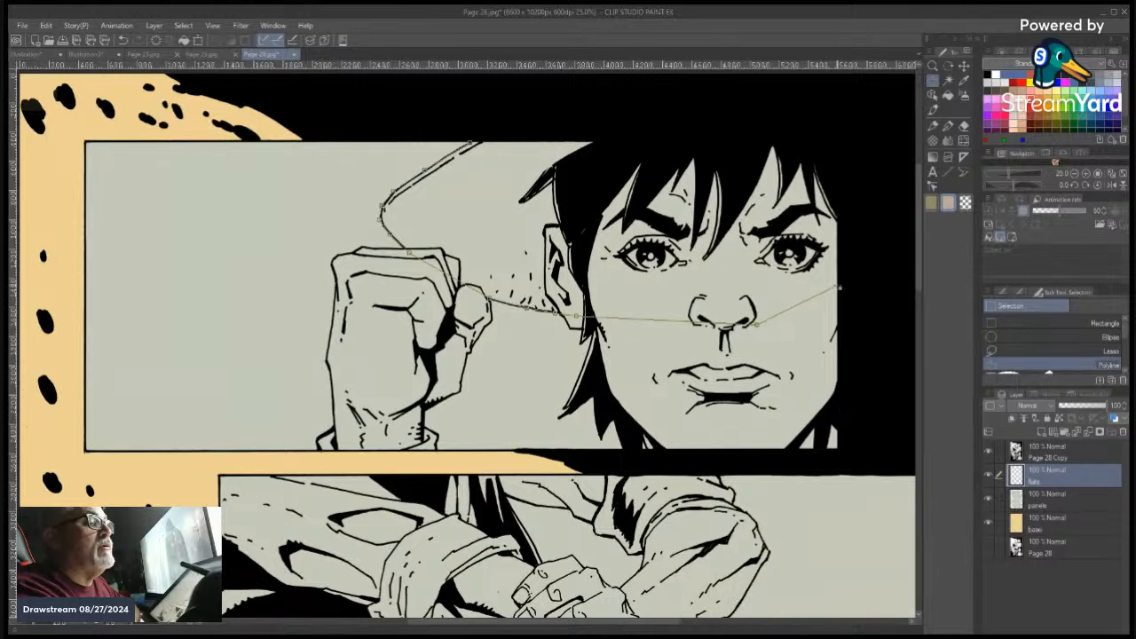
click(839, 285)
click(841, 144)
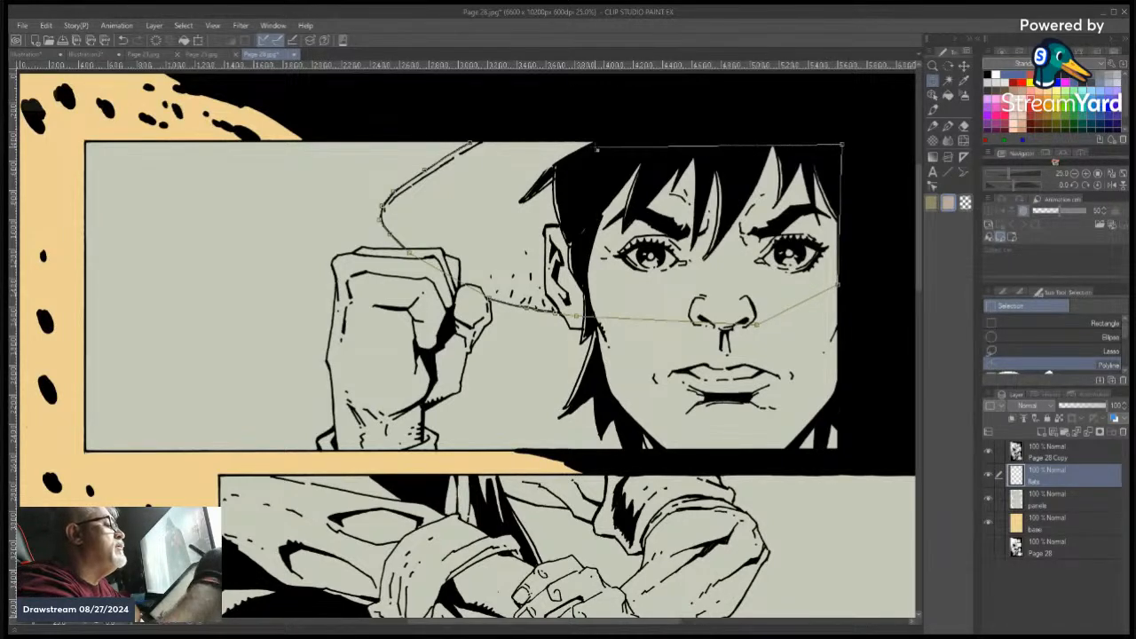
click(479, 143)
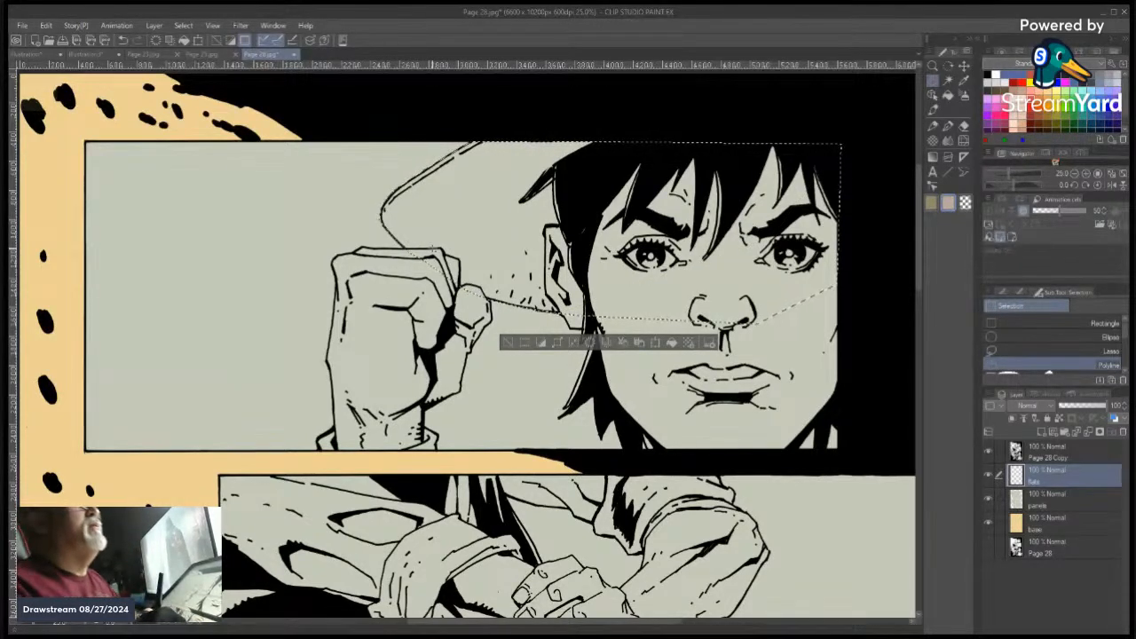
Fill the hat selection with light yellow, mute the fill slightly with a hue and saturation adjustment, and deselect
click(1060, 87)
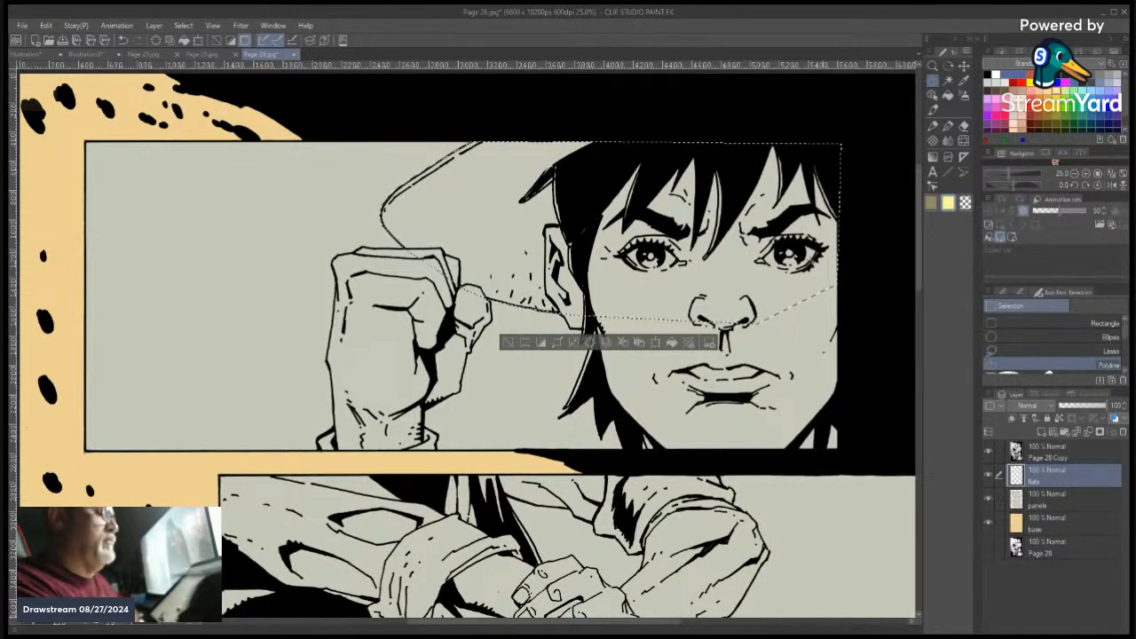
click(671, 343)
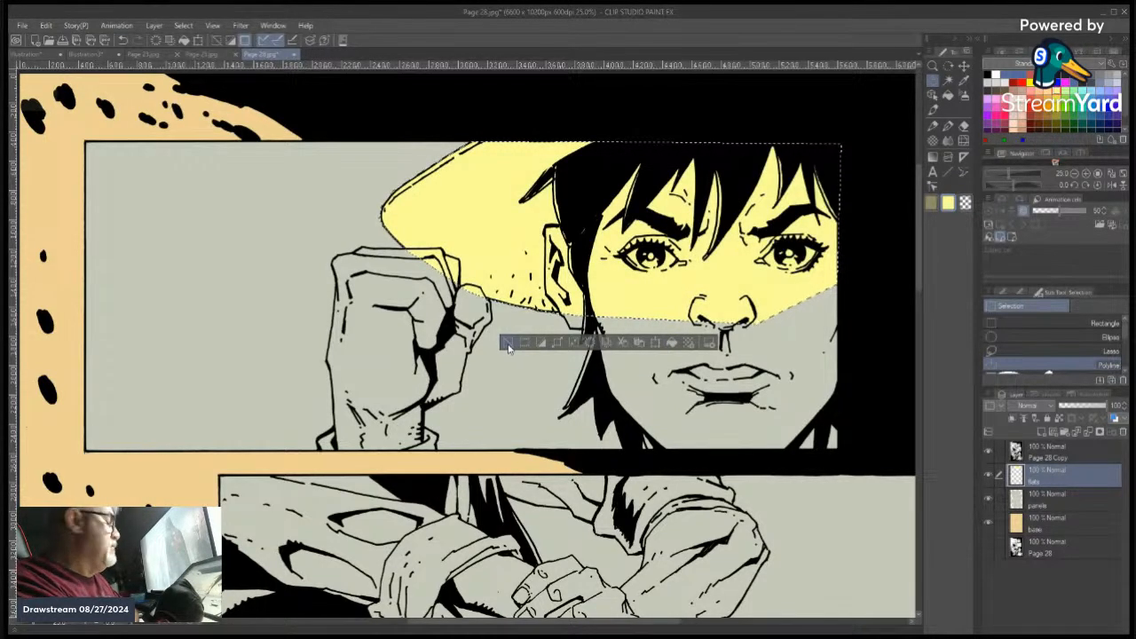
key(ctrl+u)
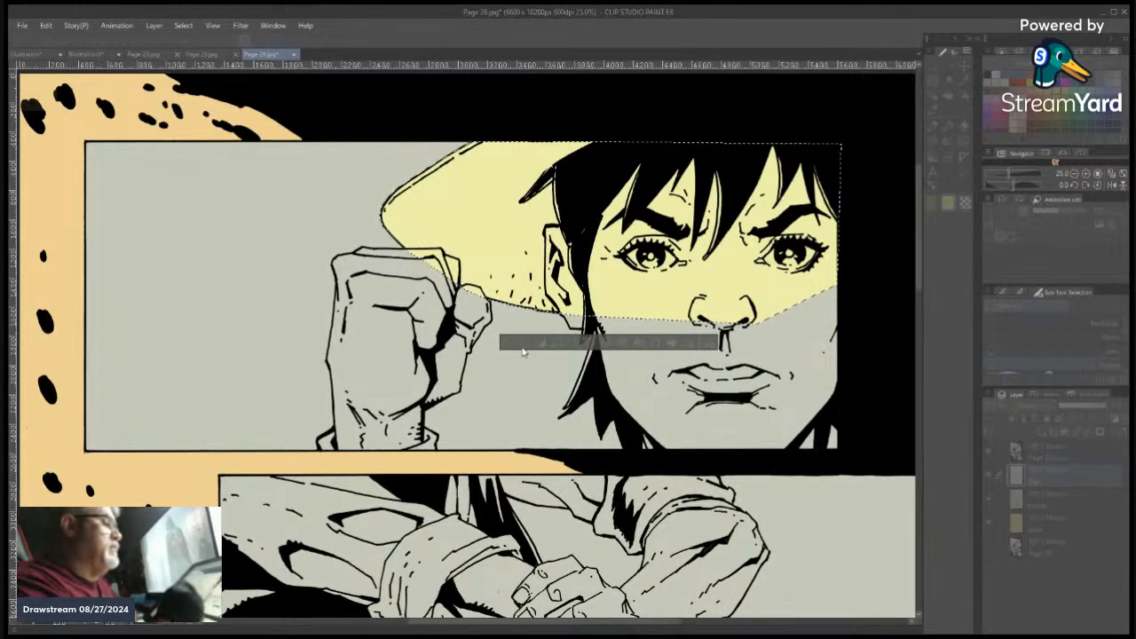
click(286, 632)
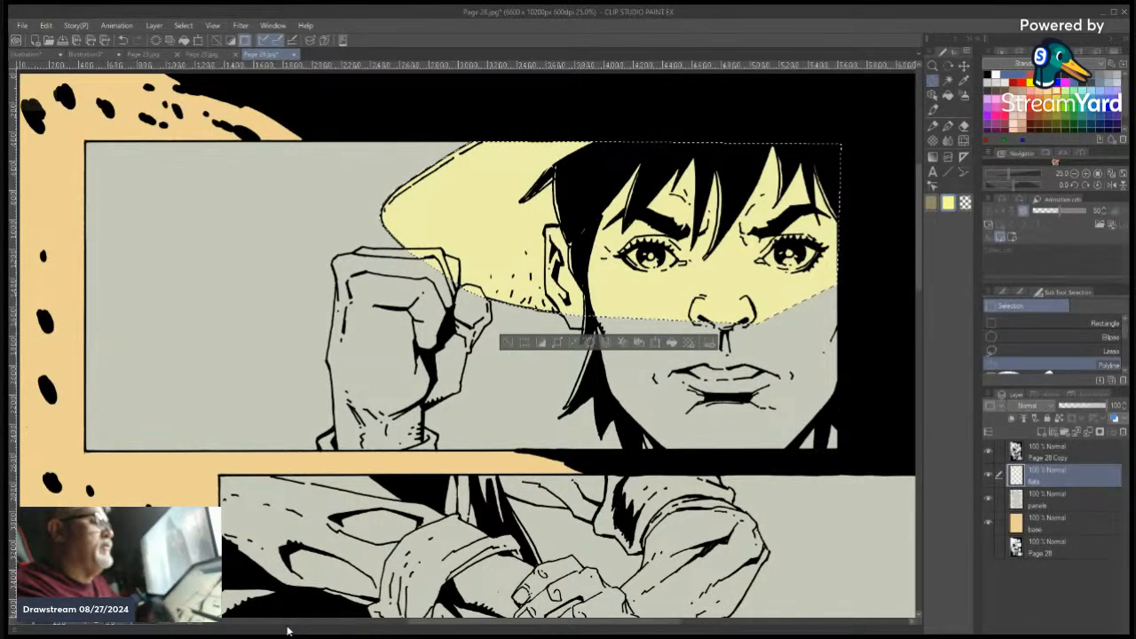
key(ctrl+d)
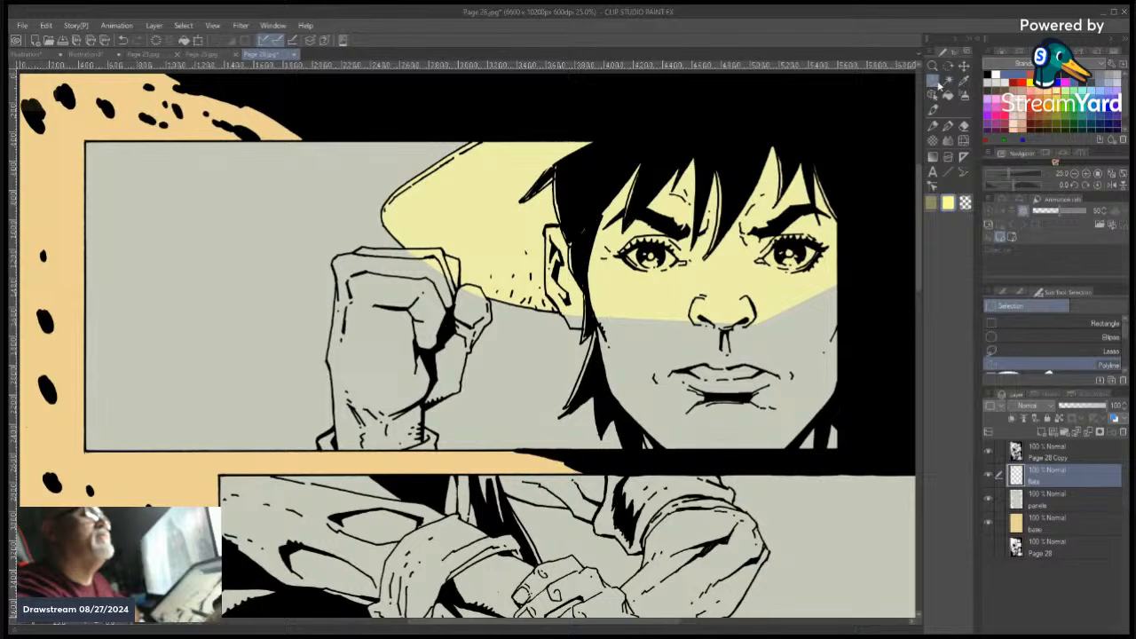
Outline the character's black hair in the top panel, including the fringe and the spiky strands beside the jaw, with a Polyline selection
click(520, 202)
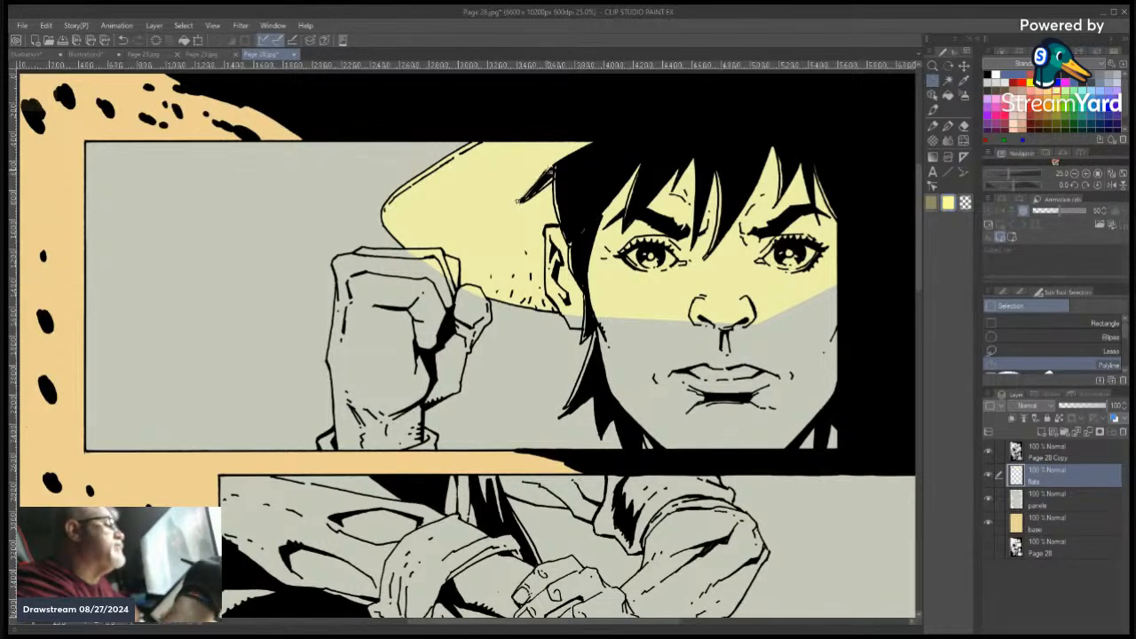
click(549, 169)
click(595, 142)
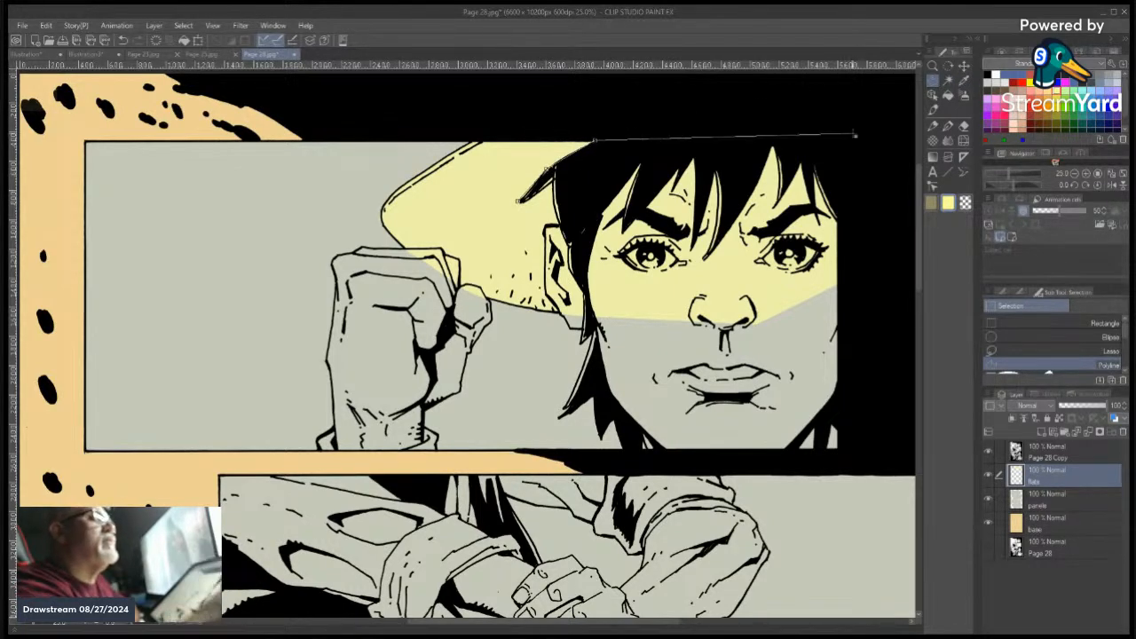
click(843, 140)
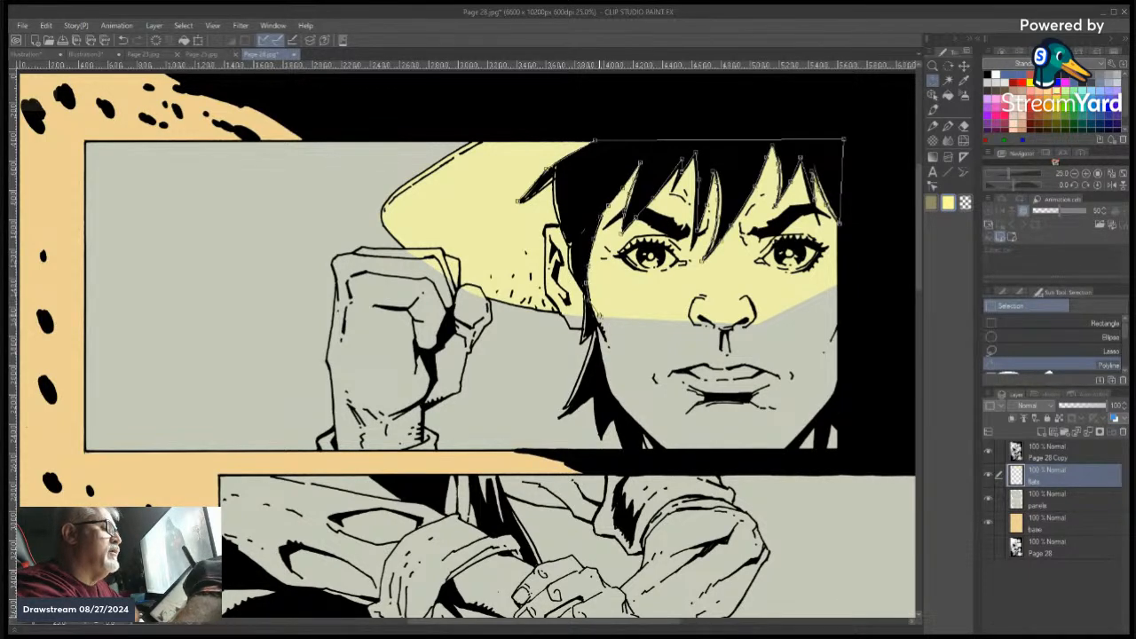
click(614, 389)
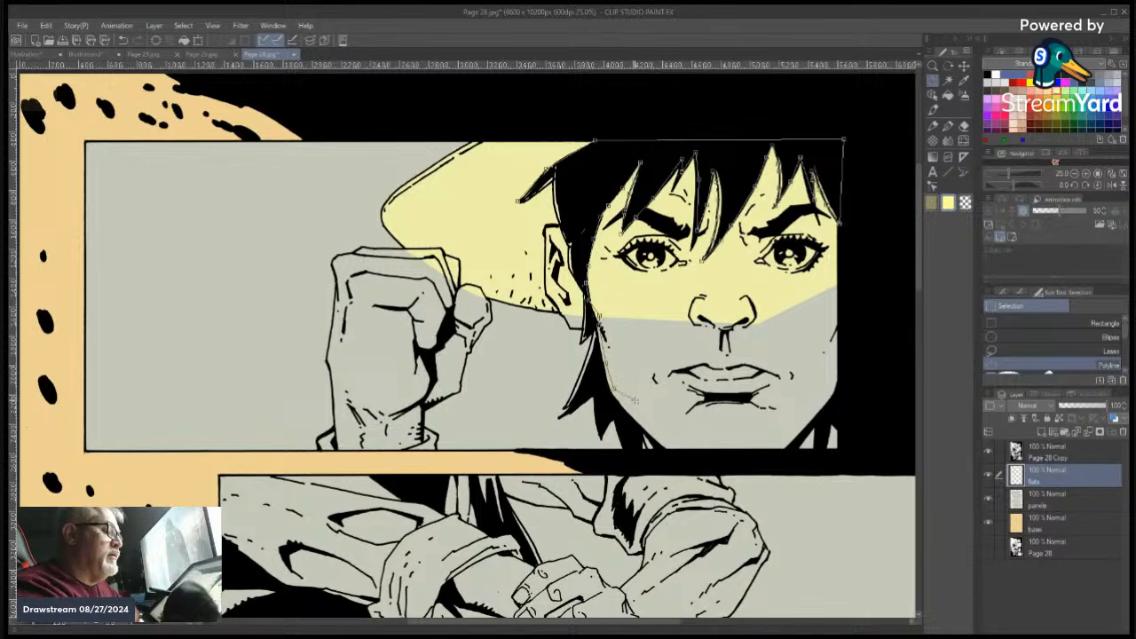
click(639, 407)
click(646, 428)
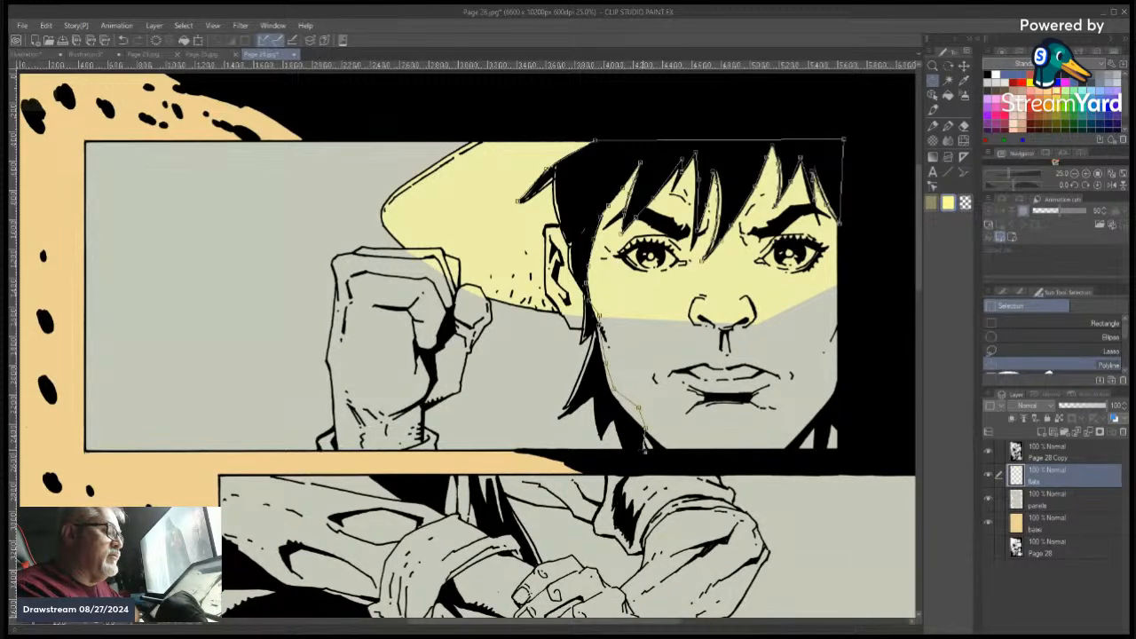
click(644, 451)
click(624, 451)
click(613, 415)
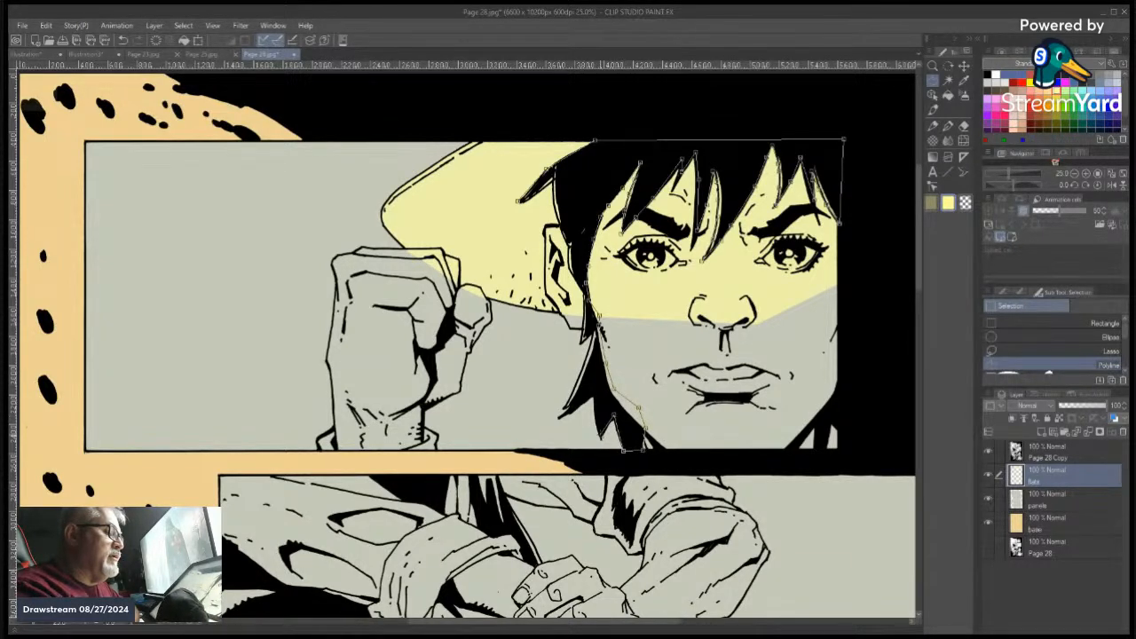
click(600, 436)
click(595, 392)
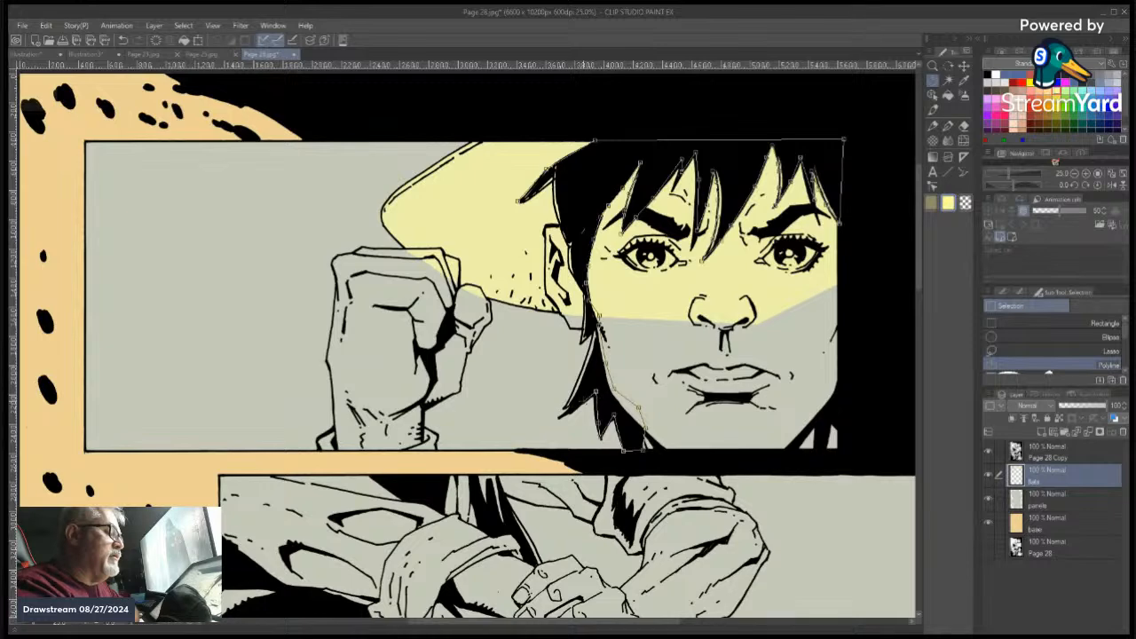
click(585, 402)
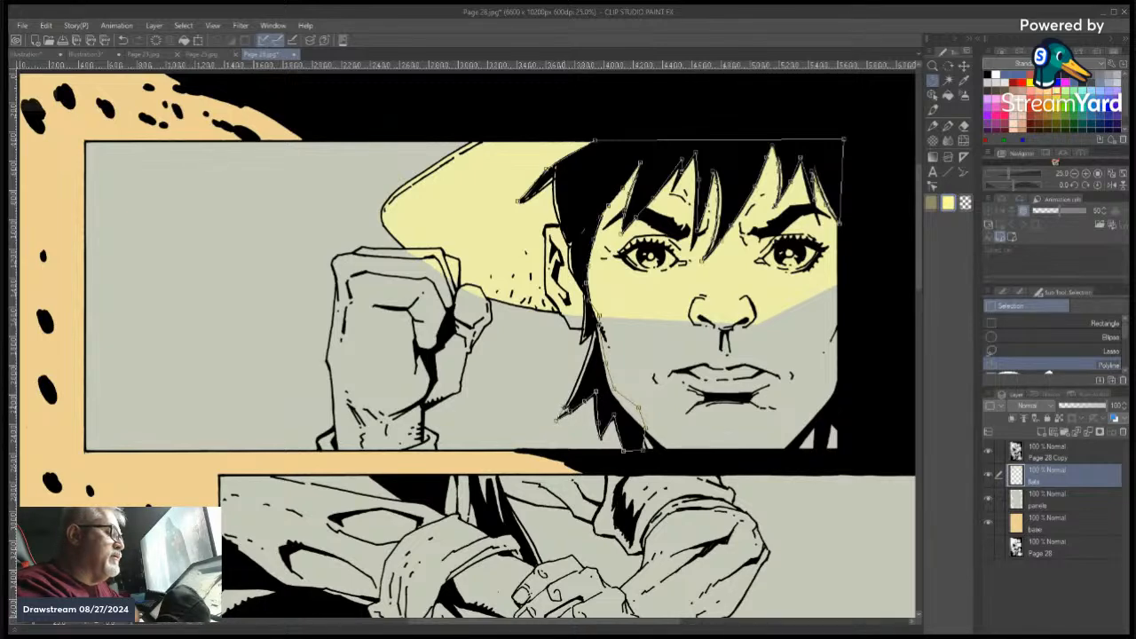
click(578, 381)
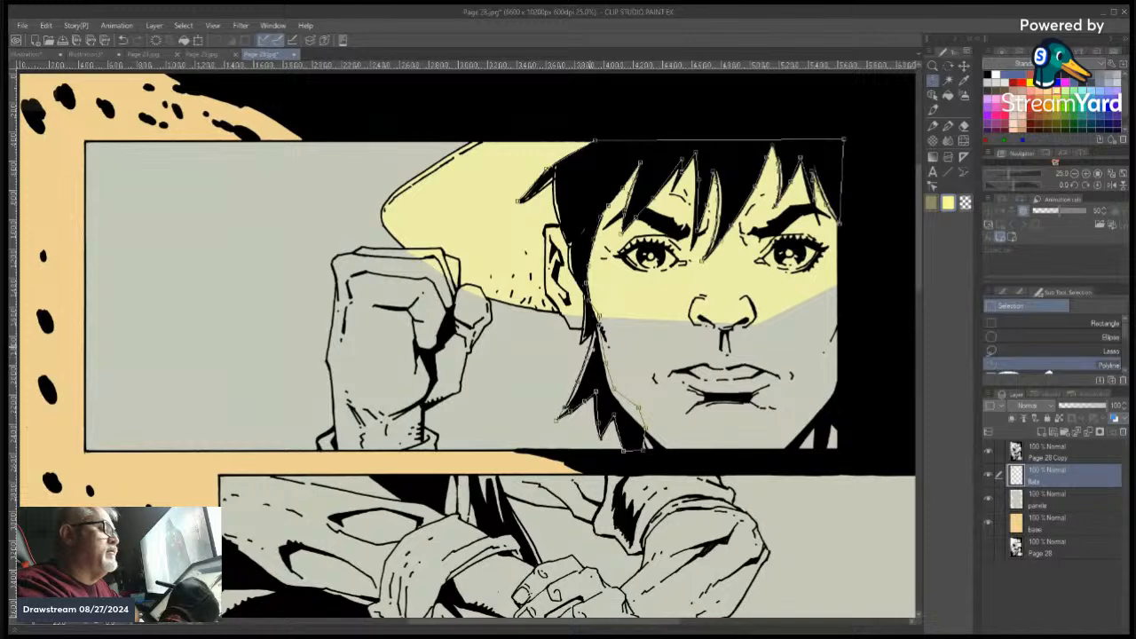
click(582, 343)
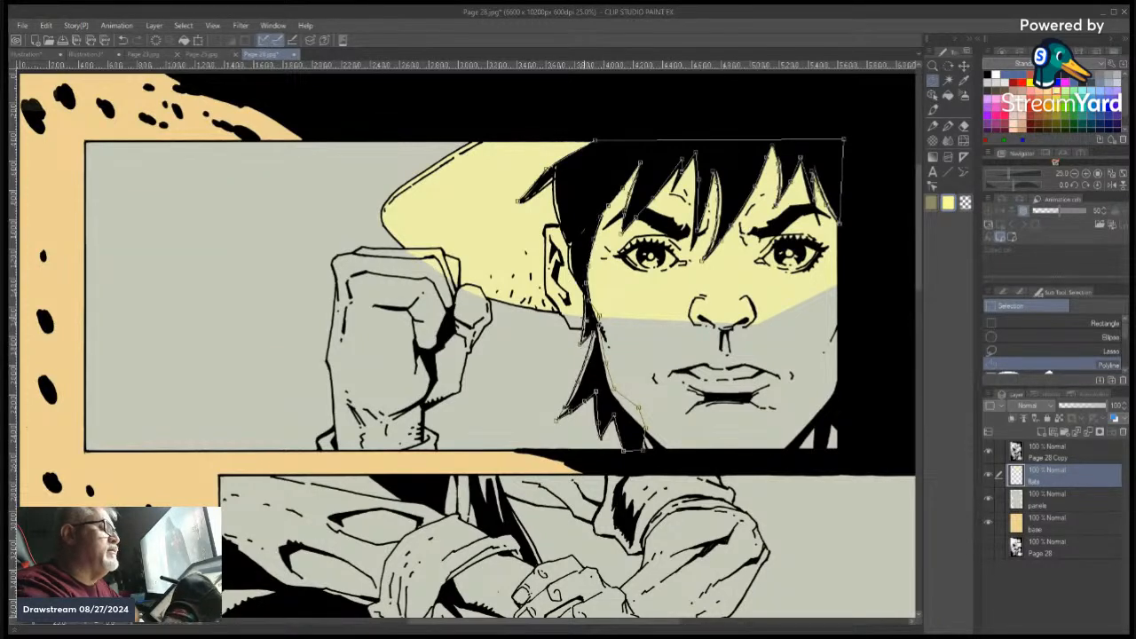
click(584, 294)
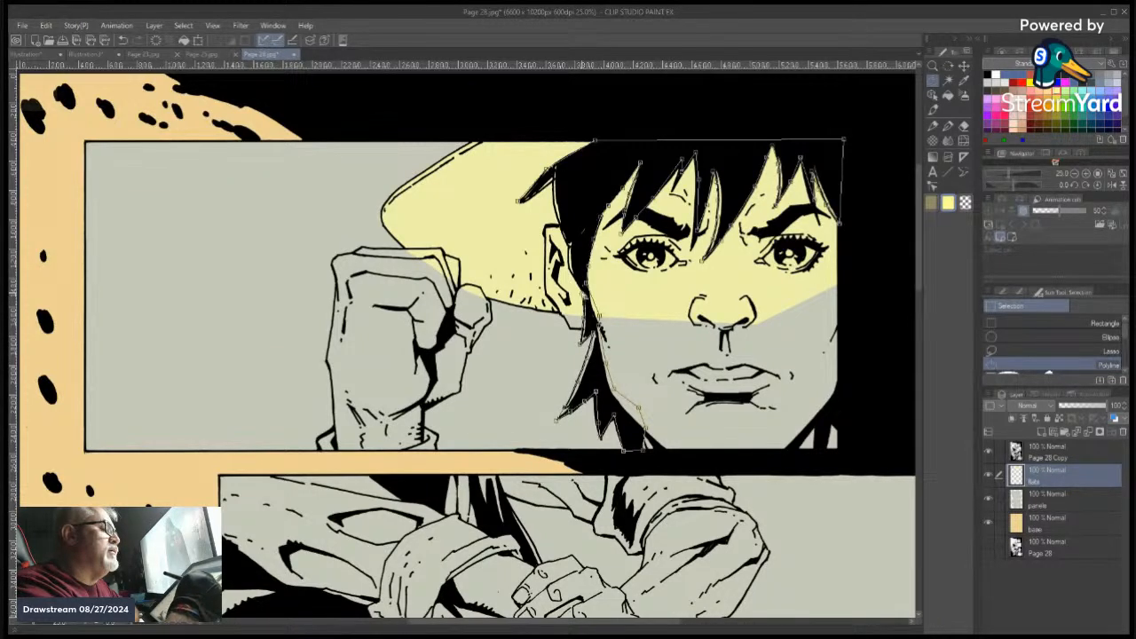
click(569, 244)
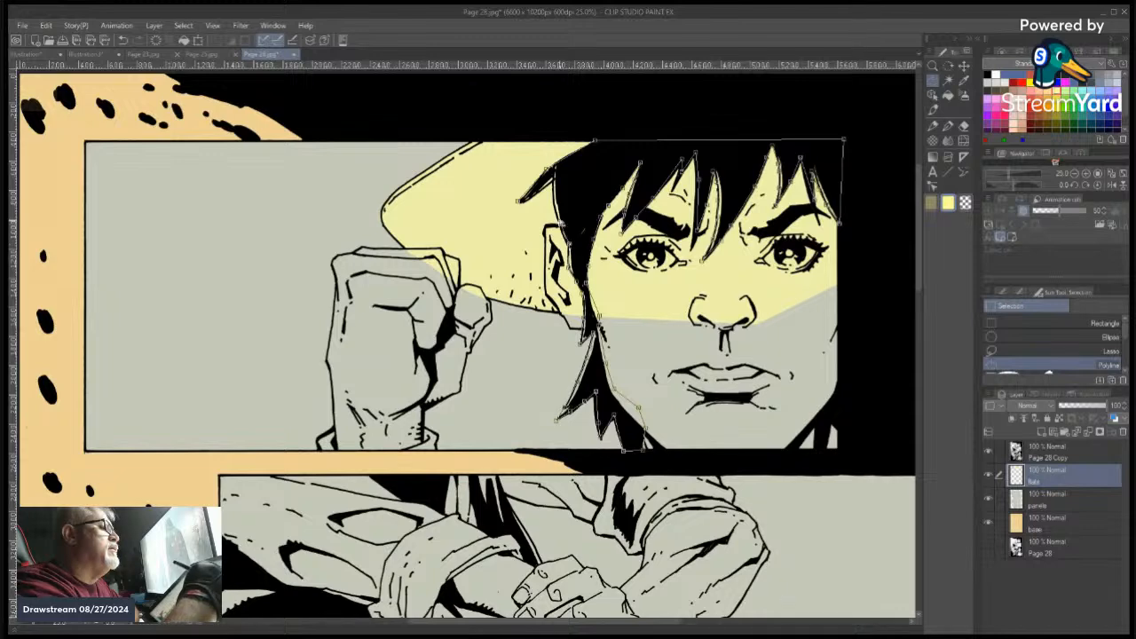
click(539, 192)
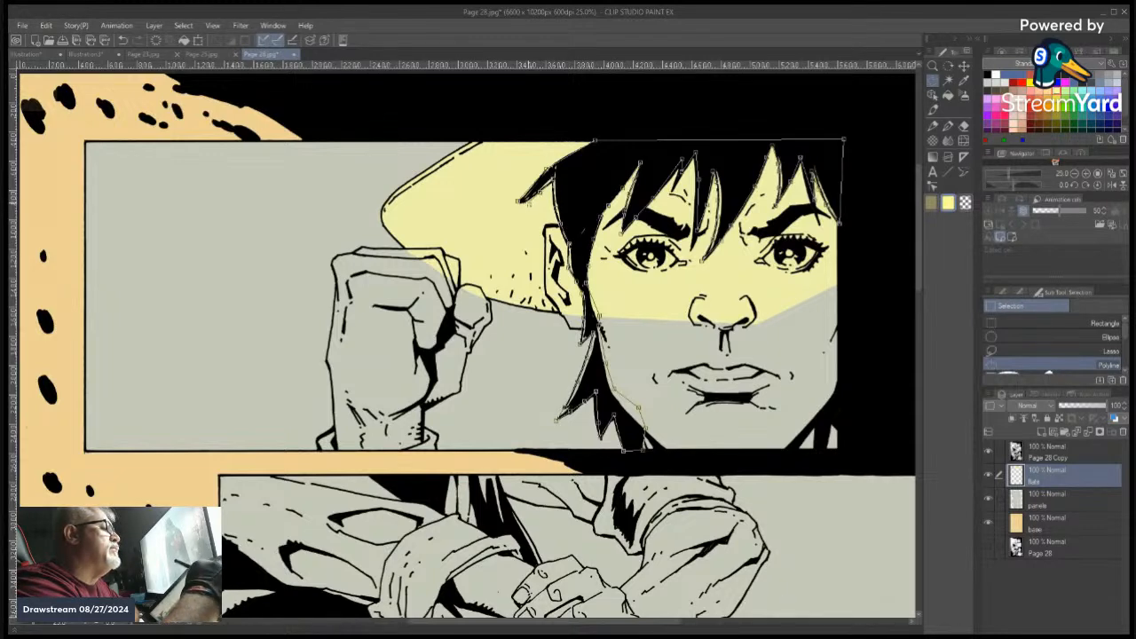
double_click(519, 202)
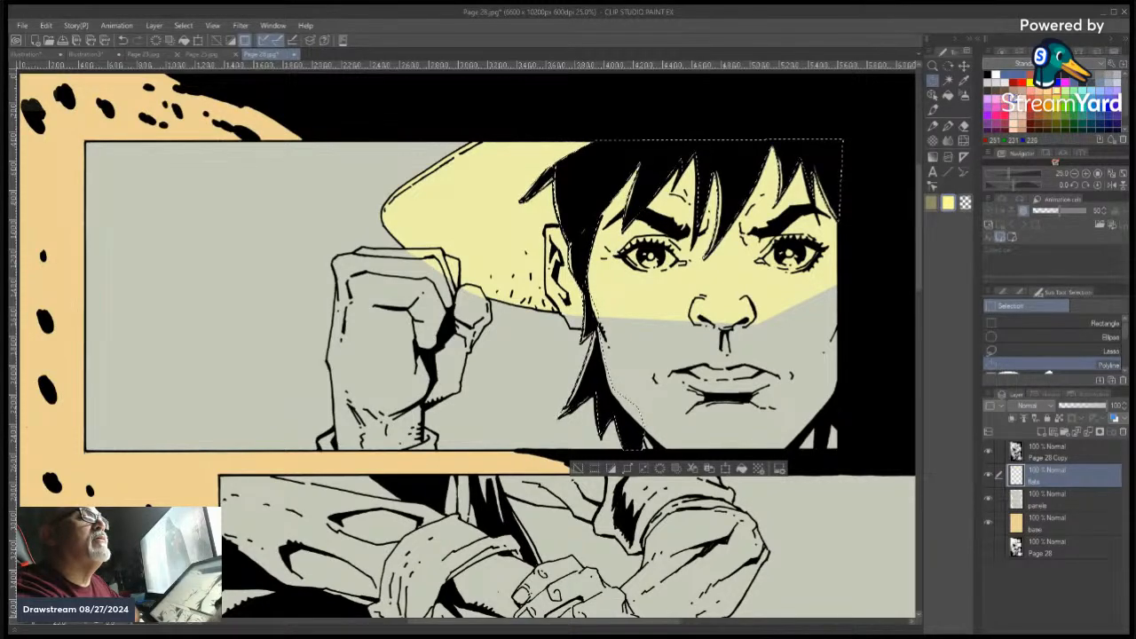
Fill the hair selection with pink, tone it down to a muted dusky pink with a hue and saturation adjustment, and deselect
click(1010, 94)
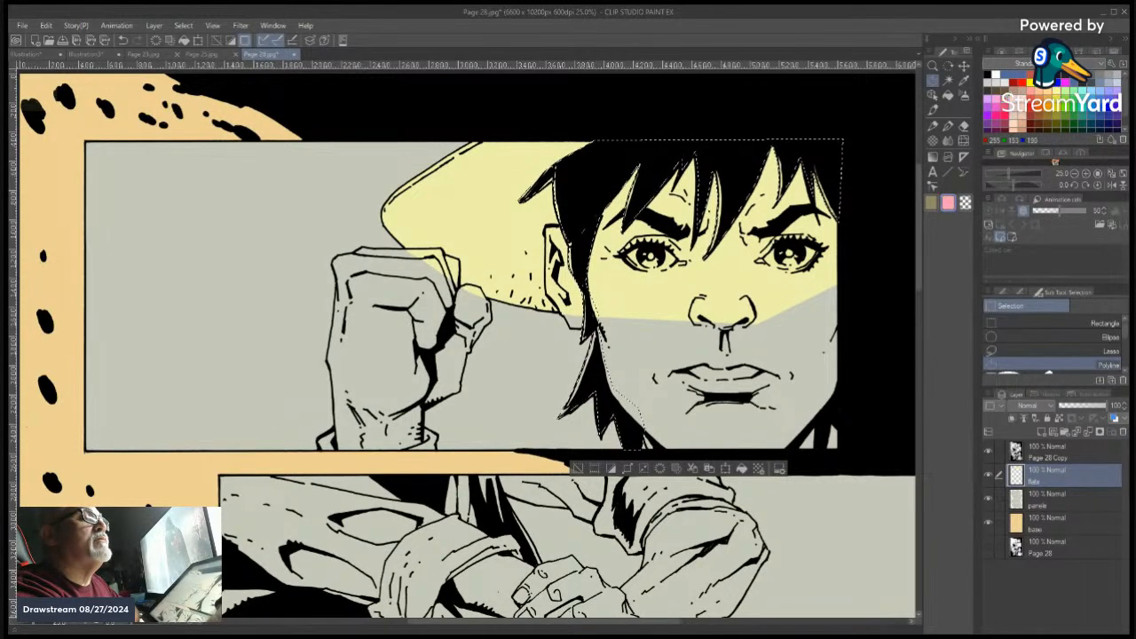
click(742, 468)
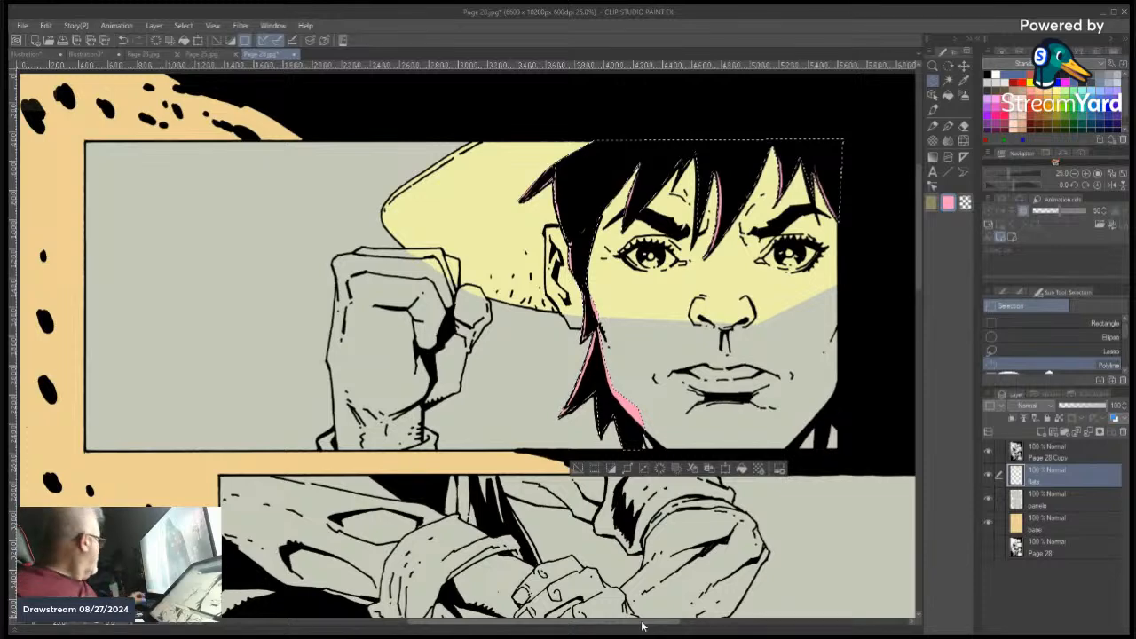
key(ctrl+u)
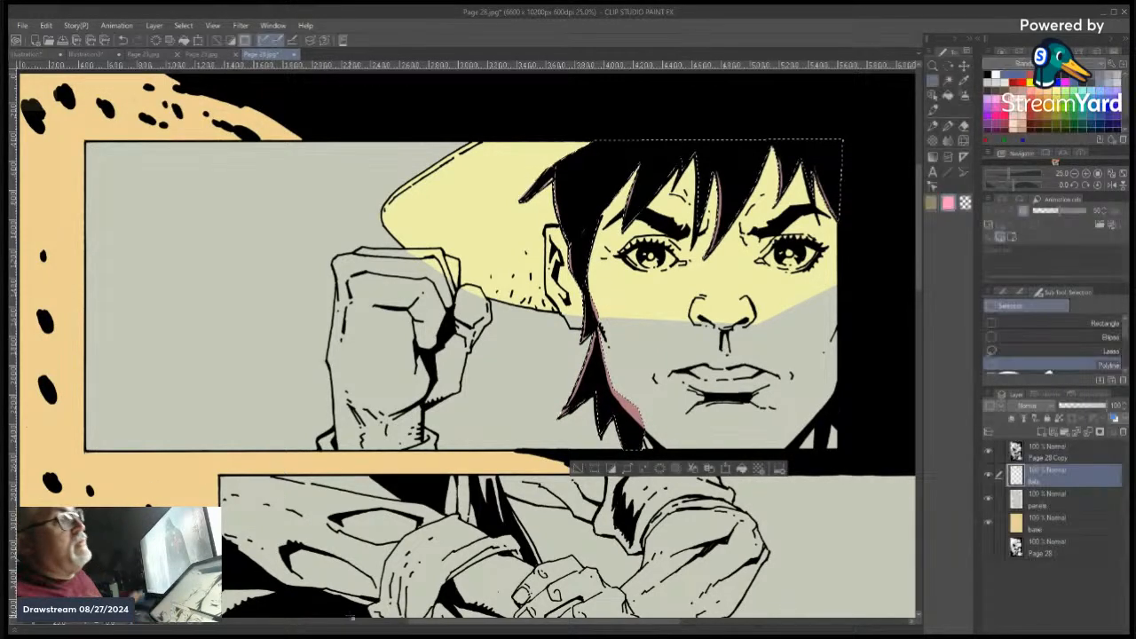
click(577, 470)
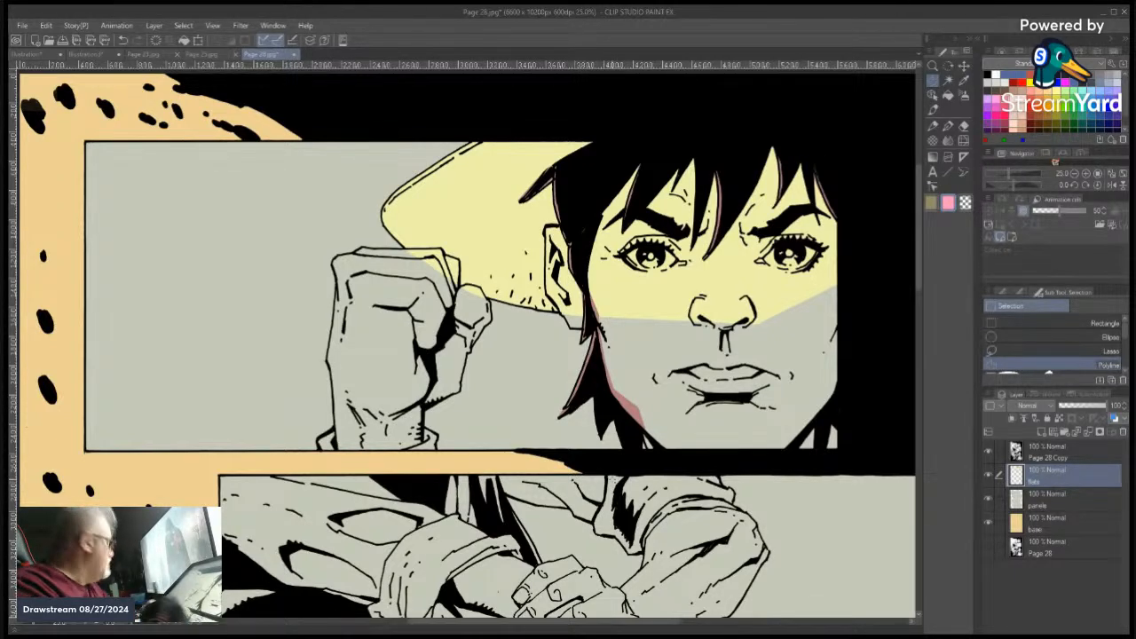
Outline the face in the top panel, along the cheek, jaw, panel border and between the fringe spikes, with a closed Polyline selection
click(638, 162)
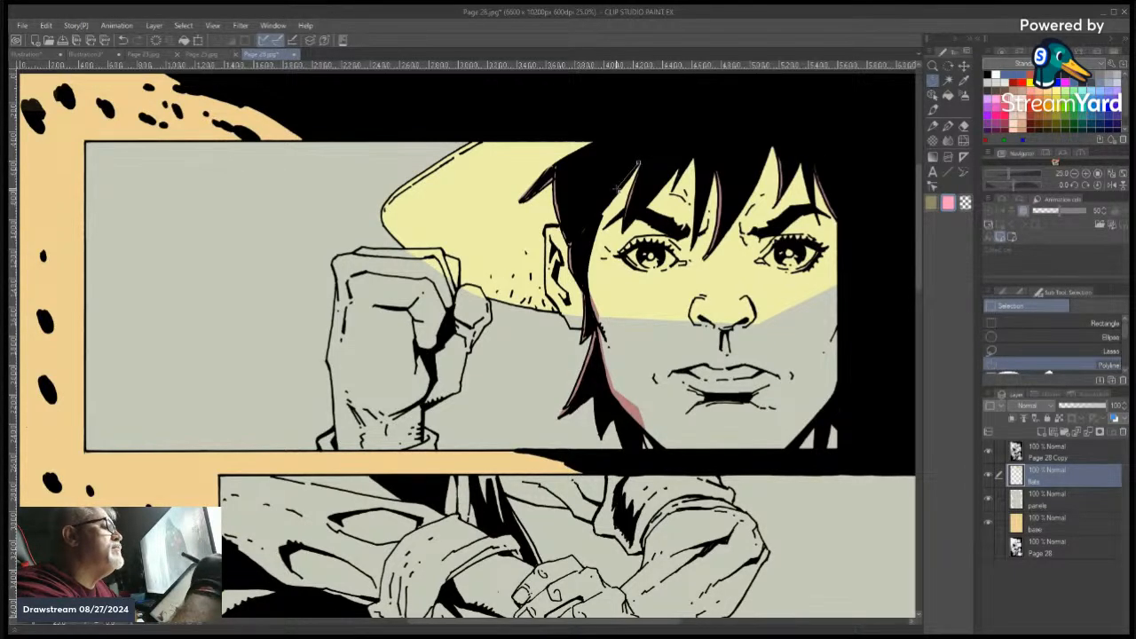
click(617, 190)
click(601, 211)
click(587, 256)
click(587, 286)
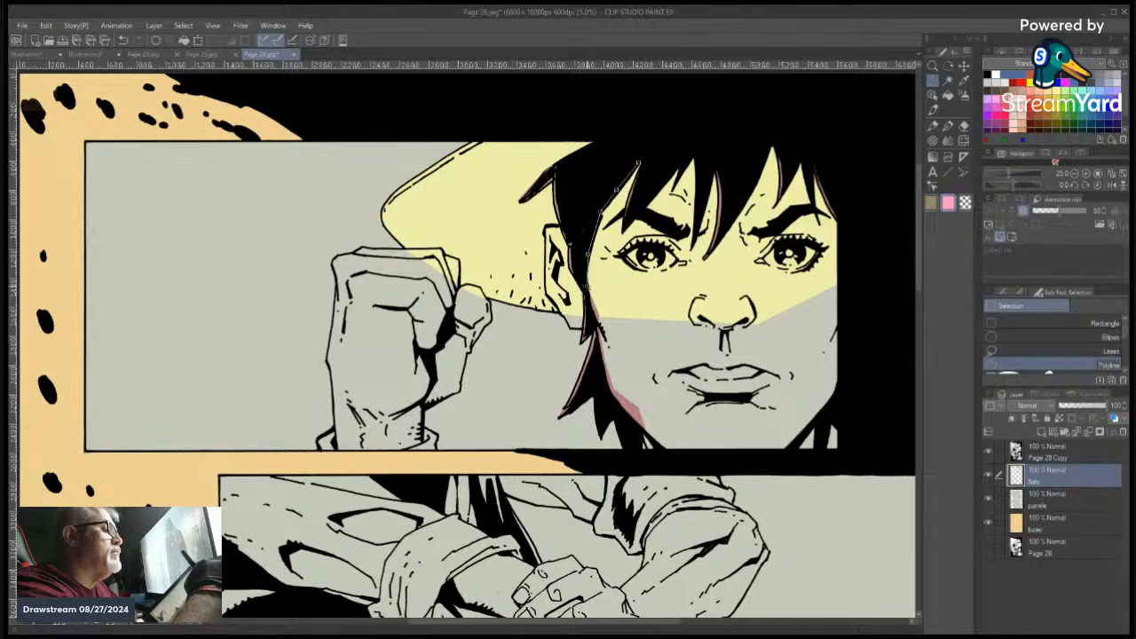
click(593, 312)
click(597, 330)
click(602, 358)
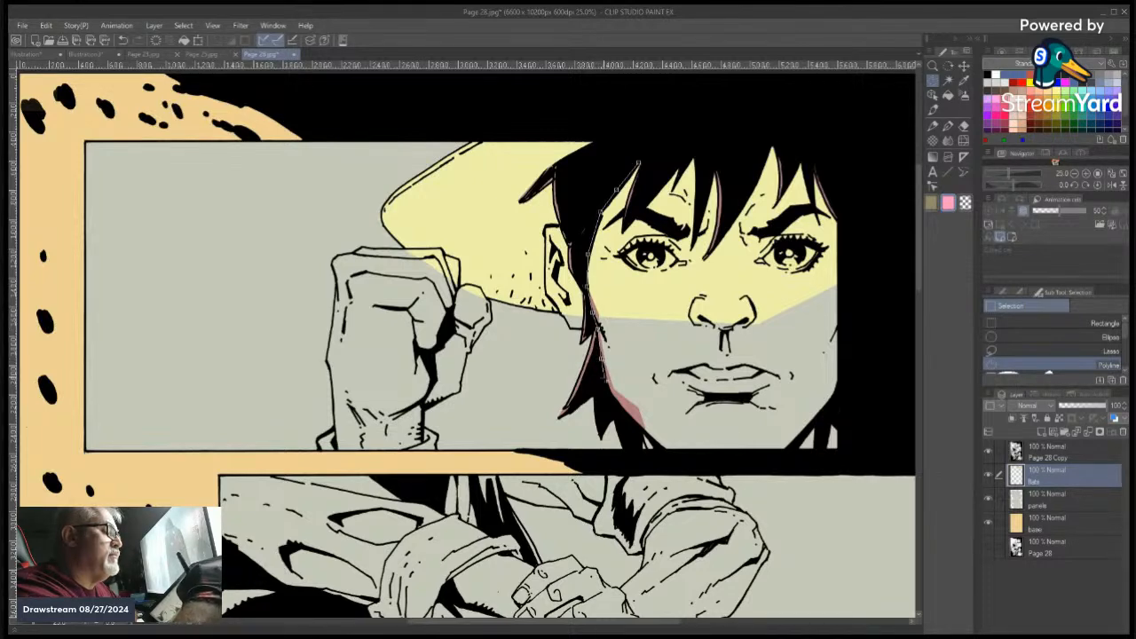
click(609, 389)
click(625, 414)
click(623, 413)
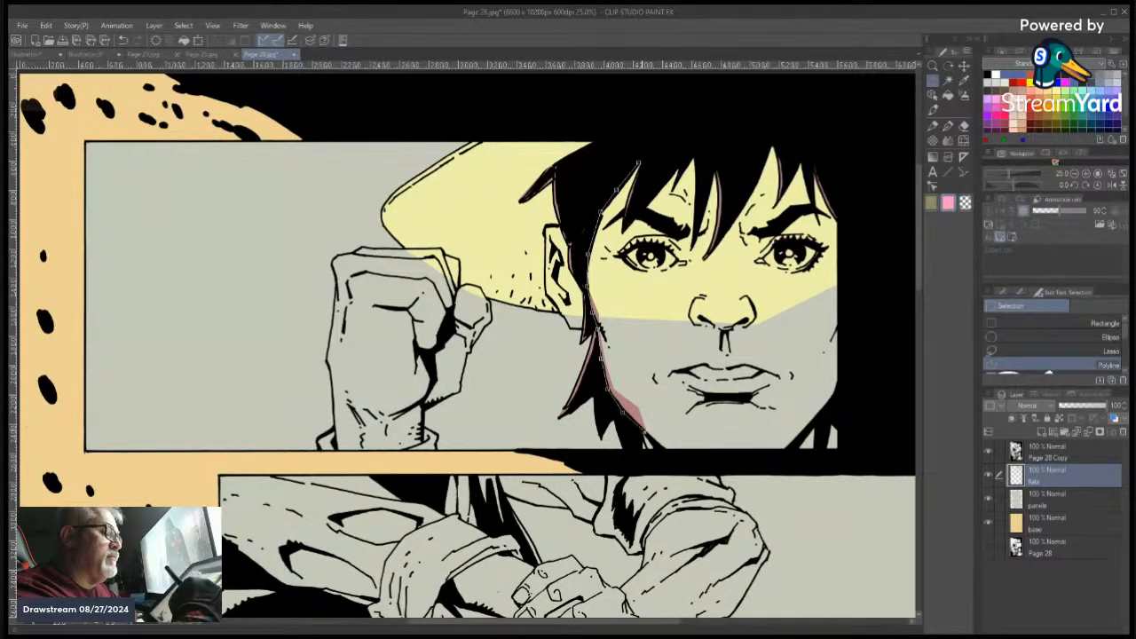
click(646, 450)
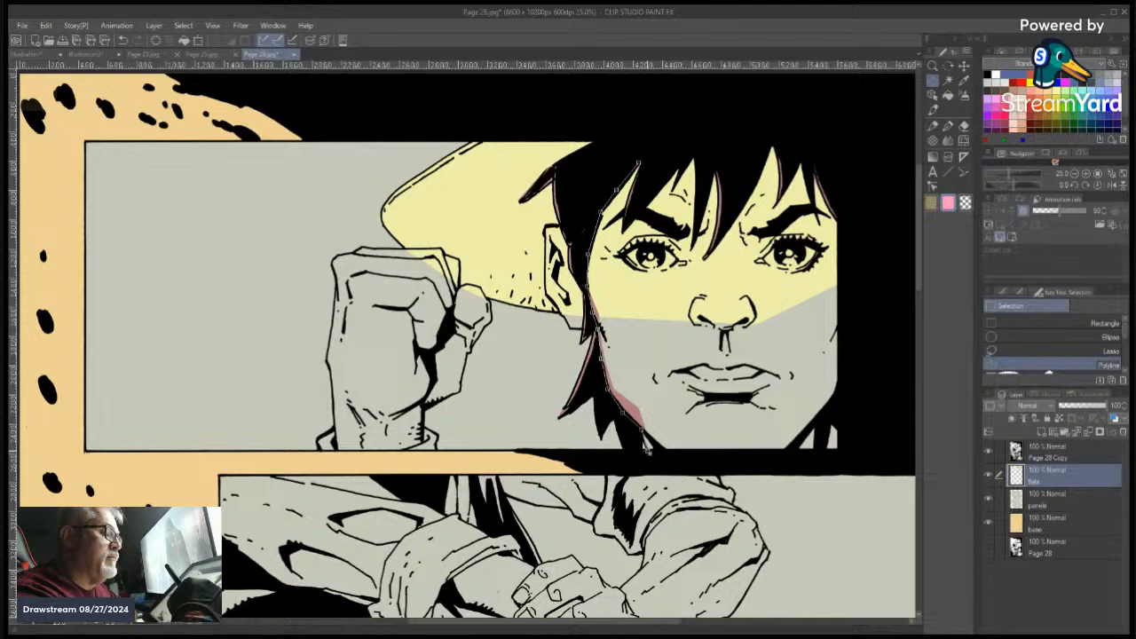
click(846, 452)
click(841, 223)
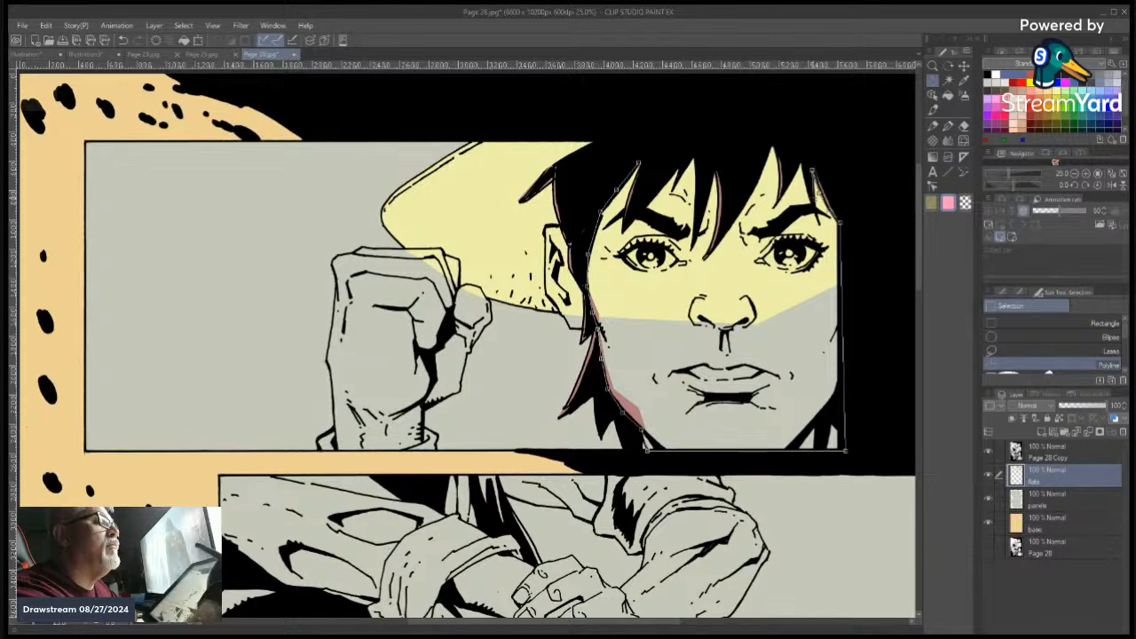
click(815, 205)
click(799, 160)
click(788, 192)
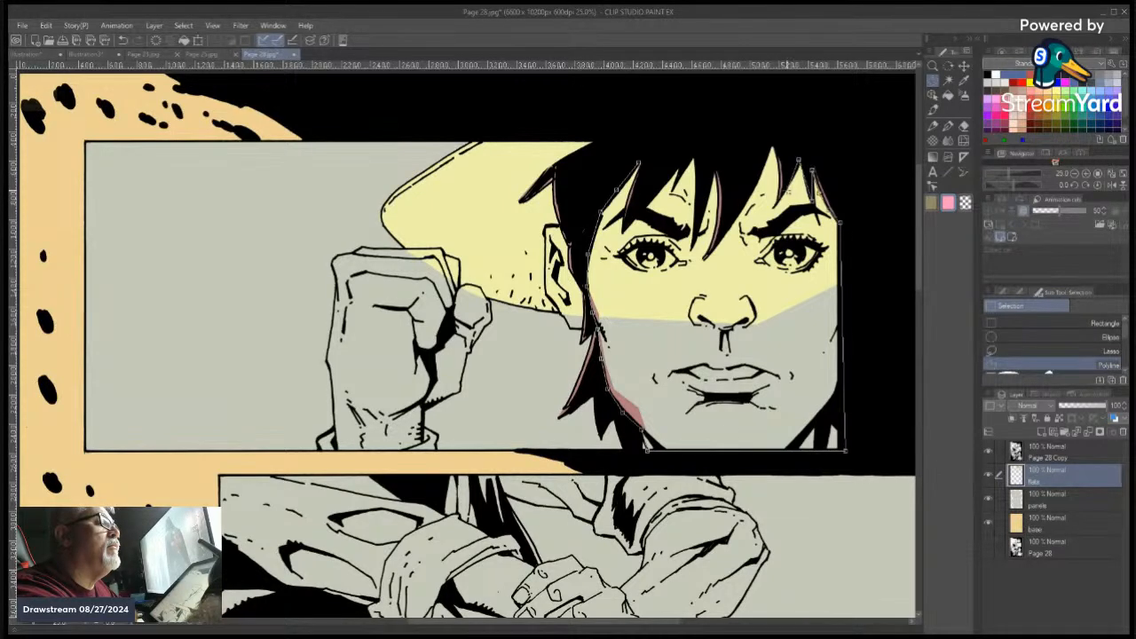
click(776, 208)
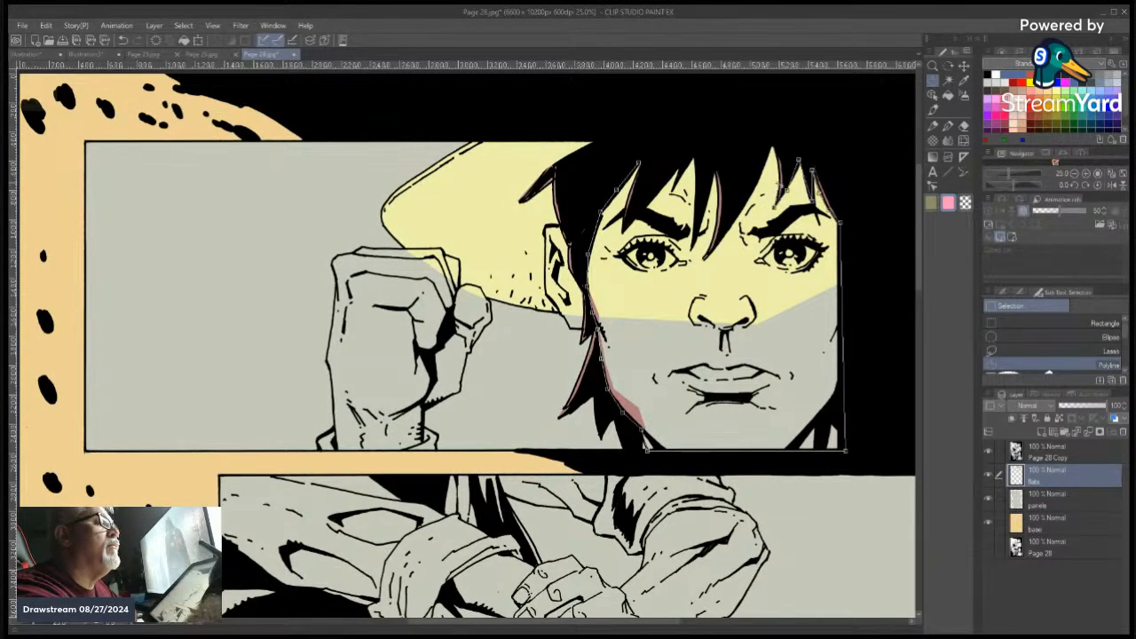
click(771, 146)
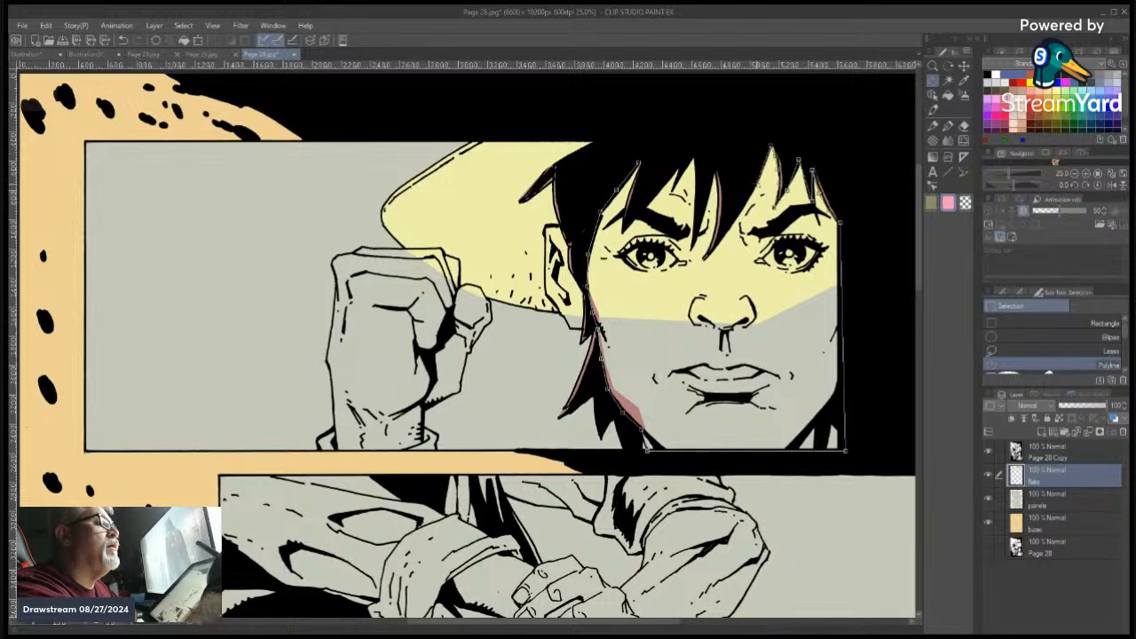
click(757, 185)
click(741, 213)
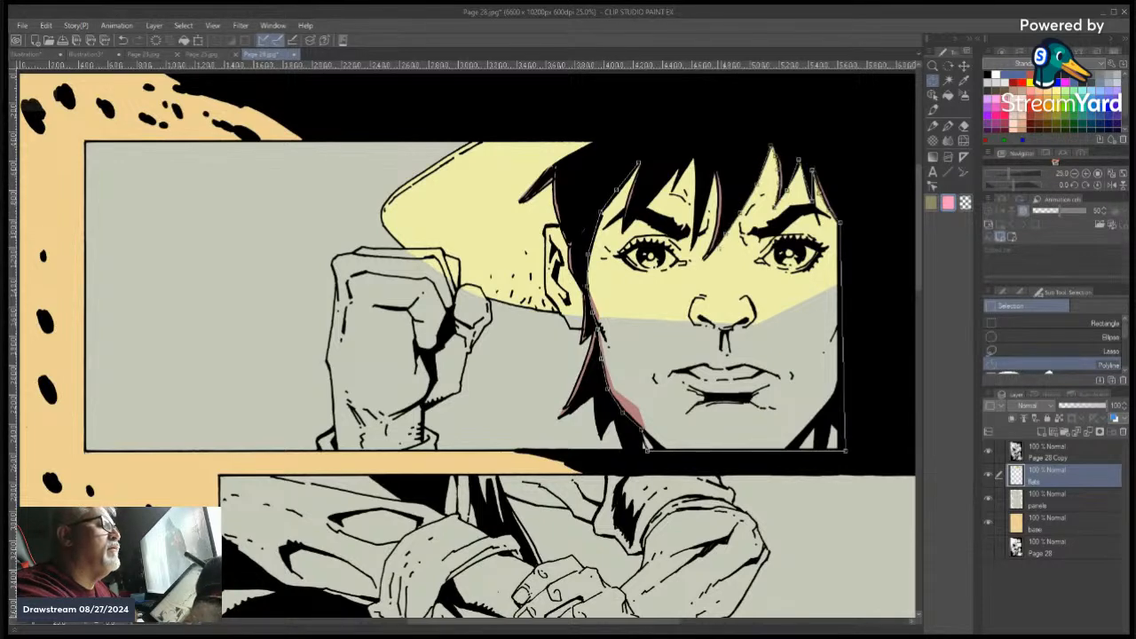
click(727, 234)
click(704, 259)
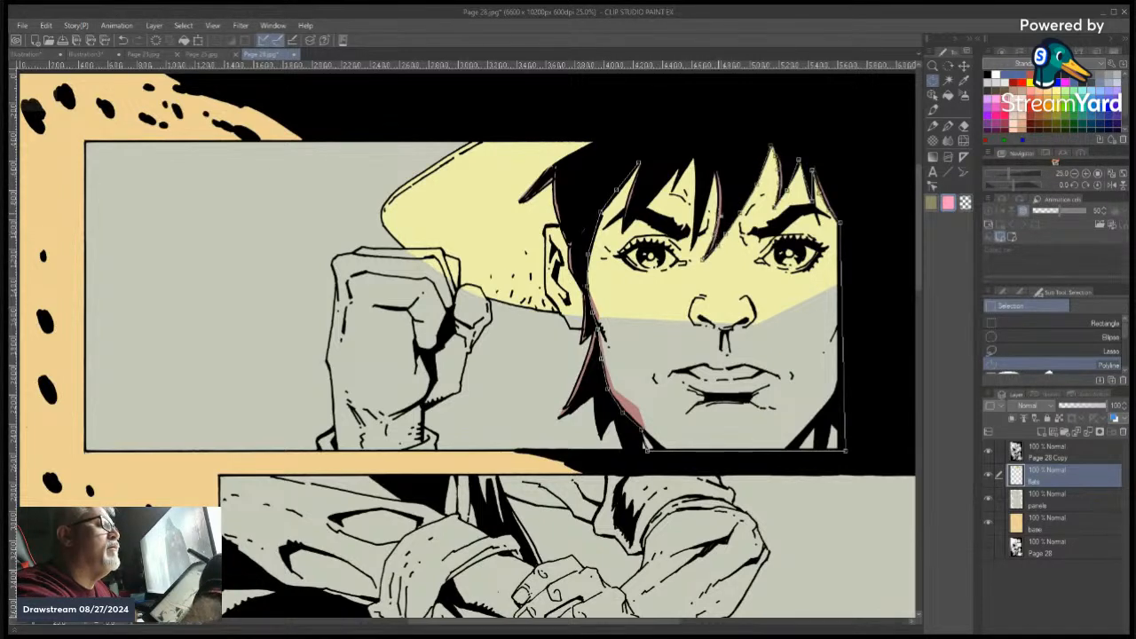
click(719, 213)
click(715, 173)
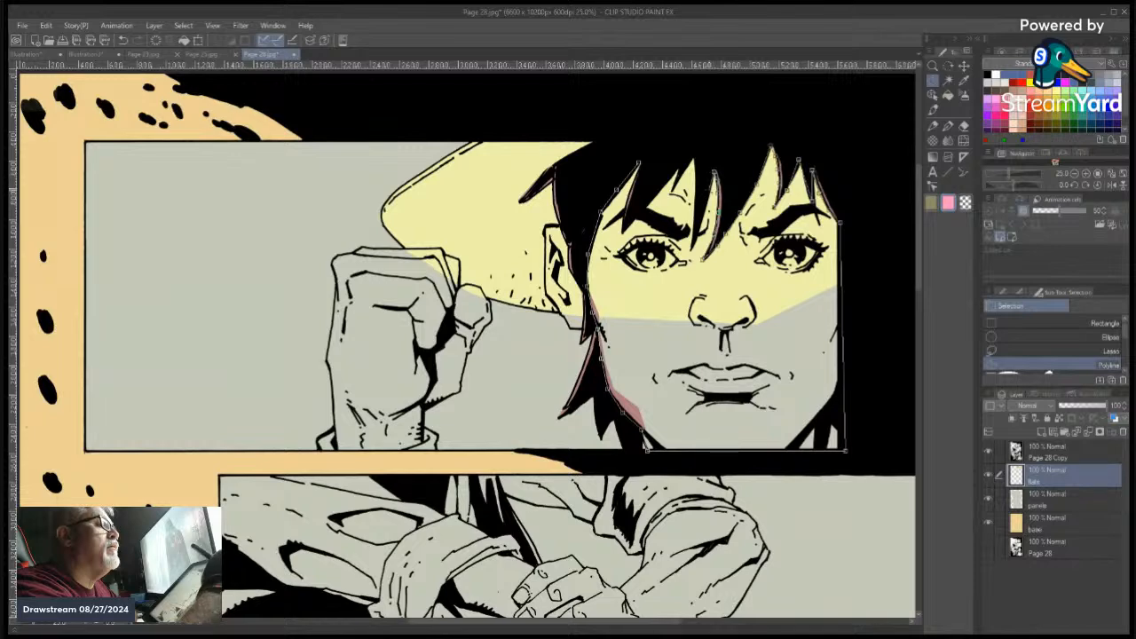
click(698, 234)
click(700, 194)
click(700, 174)
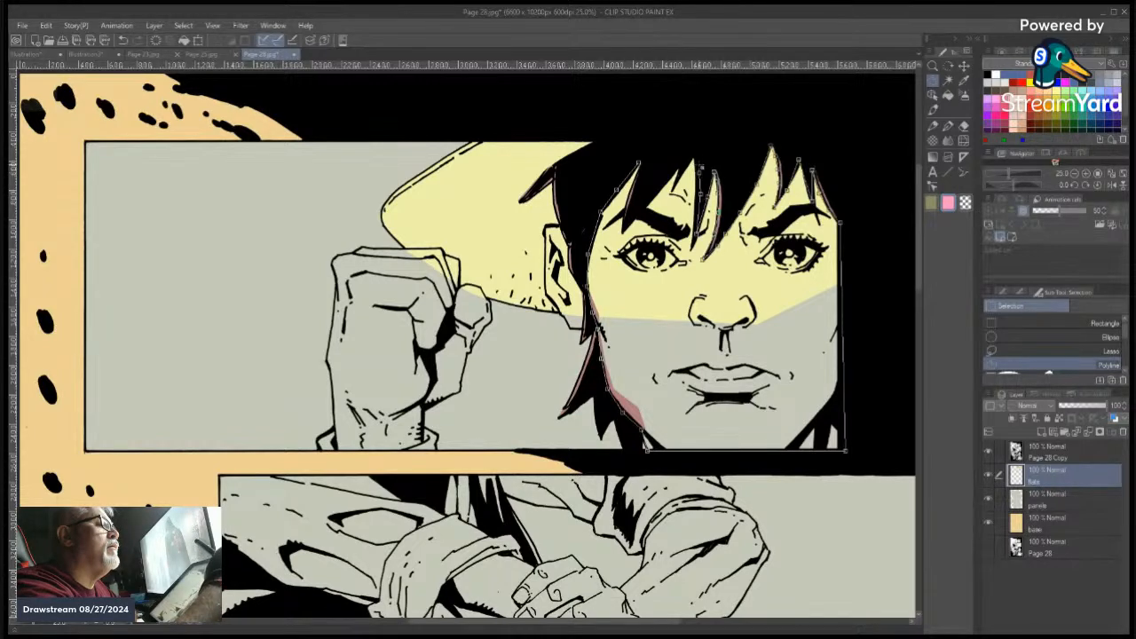
click(695, 151)
click(682, 173)
click(683, 156)
click(660, 189)
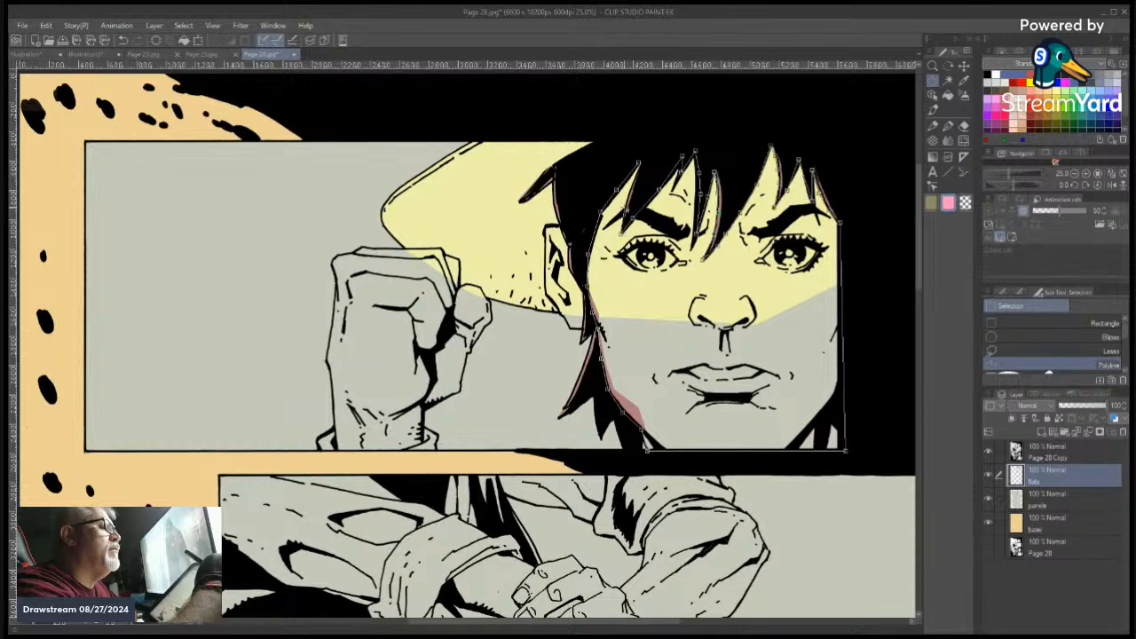
click(630, 189)
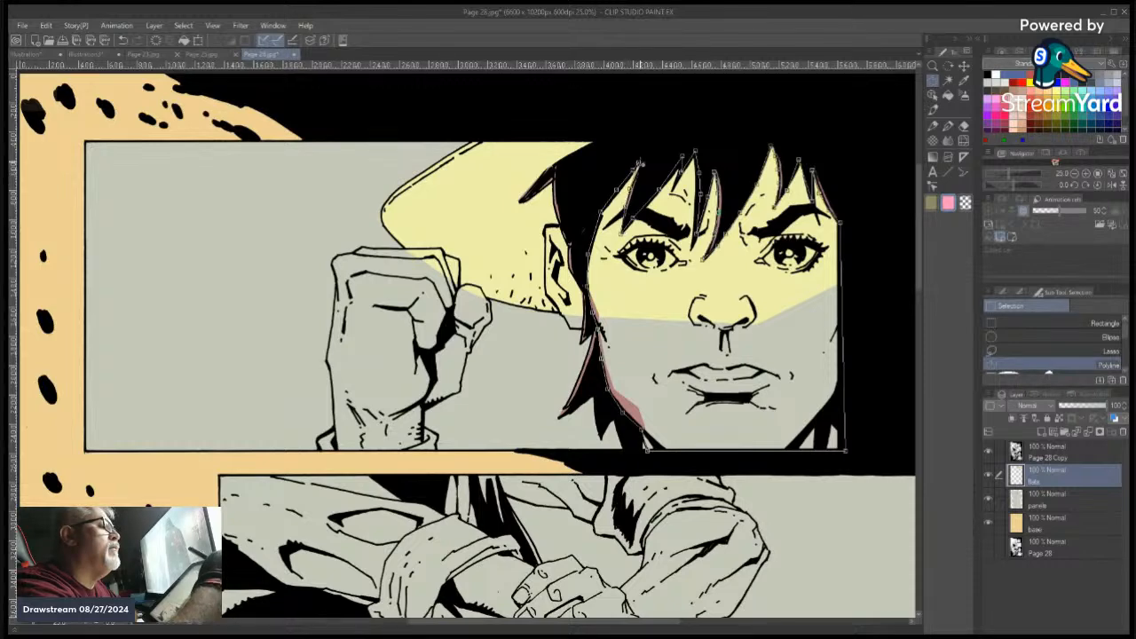
click(639, 163)
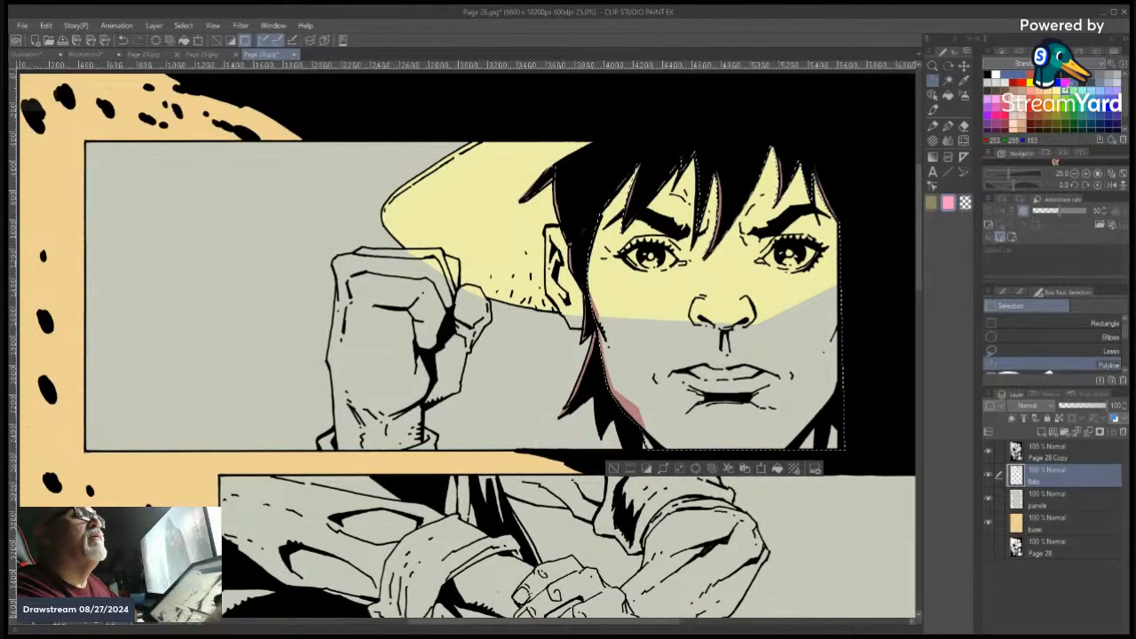
Fill the face selection with light green on the flats layer and deselect
click(1071, 89)
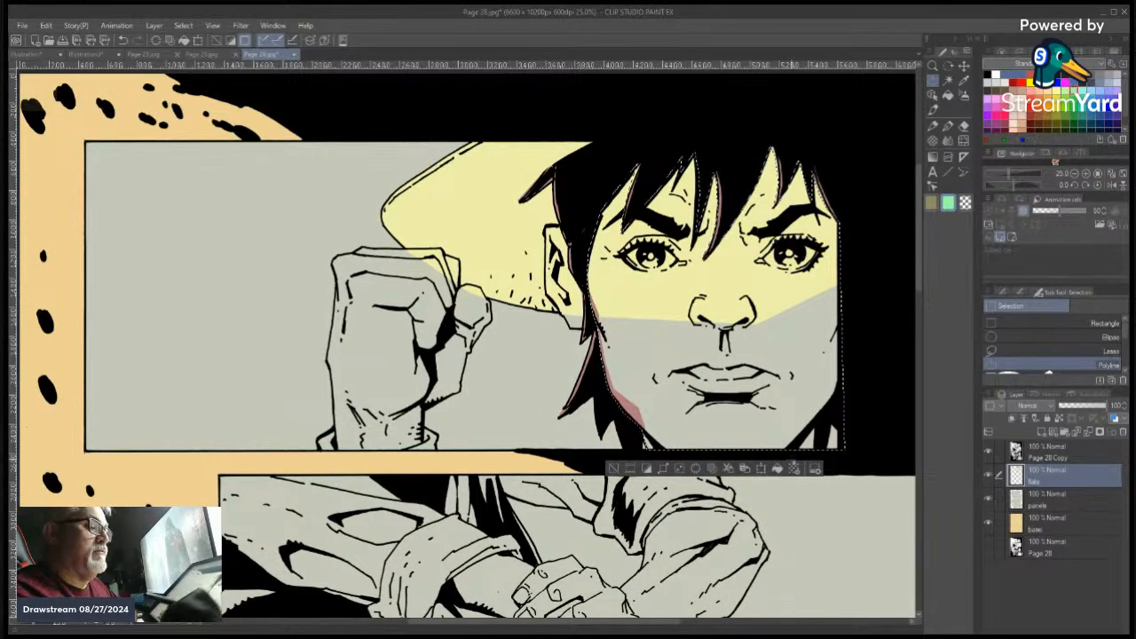
click(777, 469)
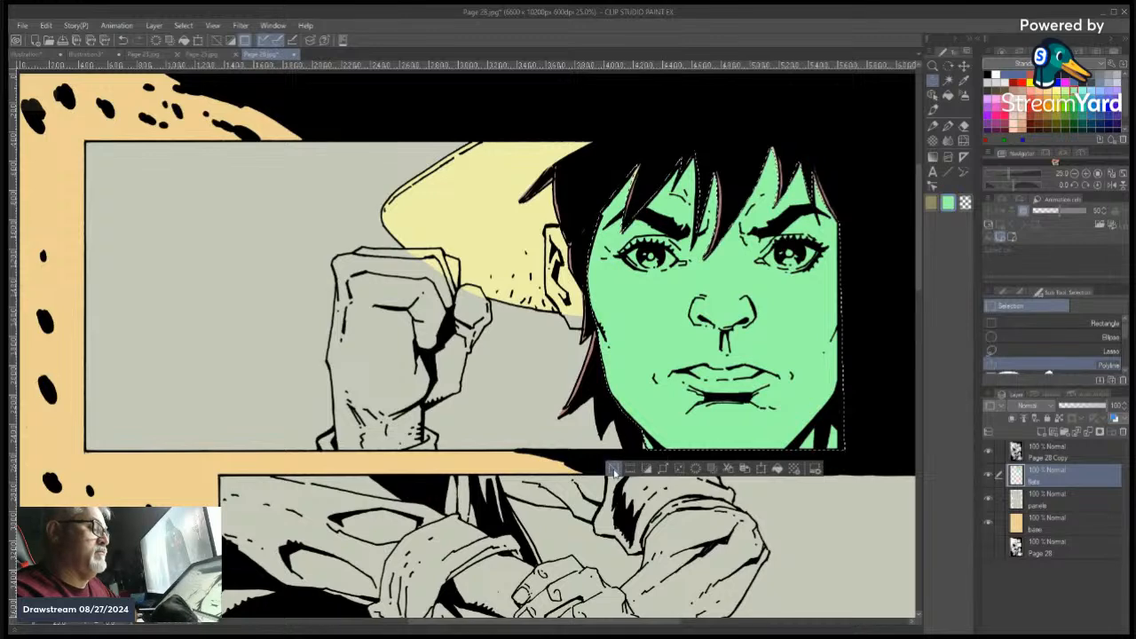
key(ctrl+d)
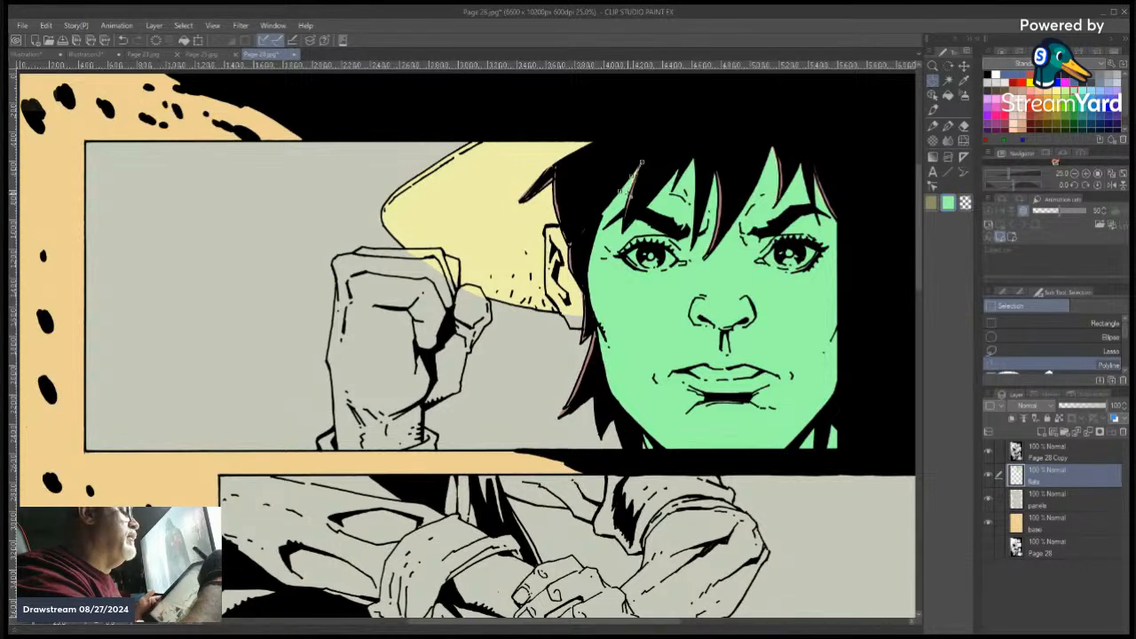
Select the small leftover sliver beside the fringe at the forehead, fill it with the same light green, and deselect
click(619, 192)
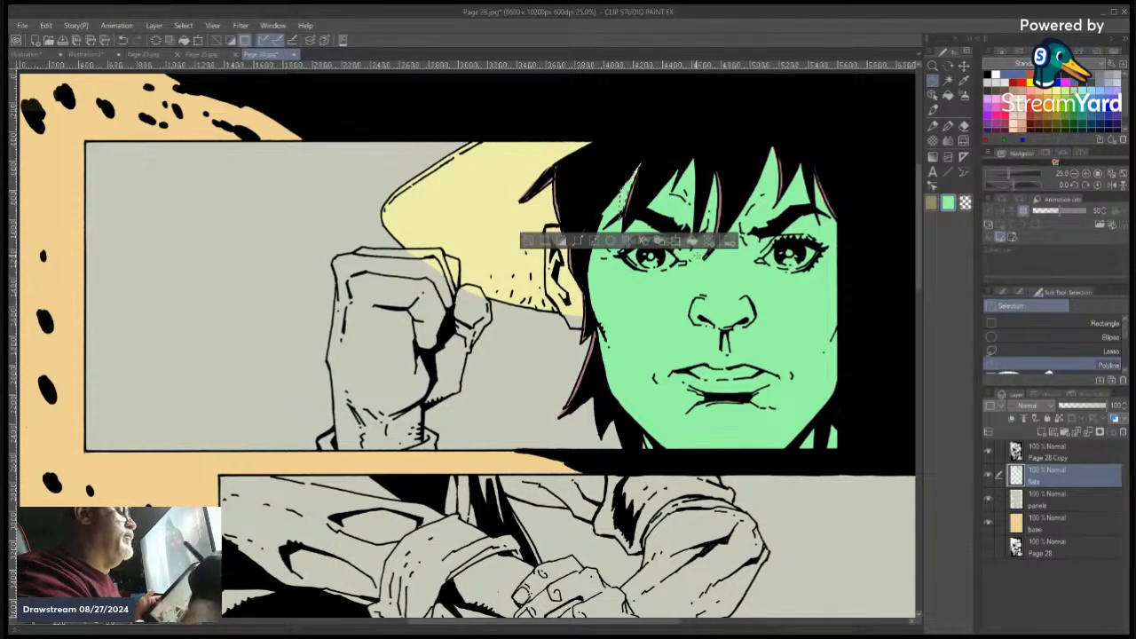
click(691, 240)
click(528, 240)
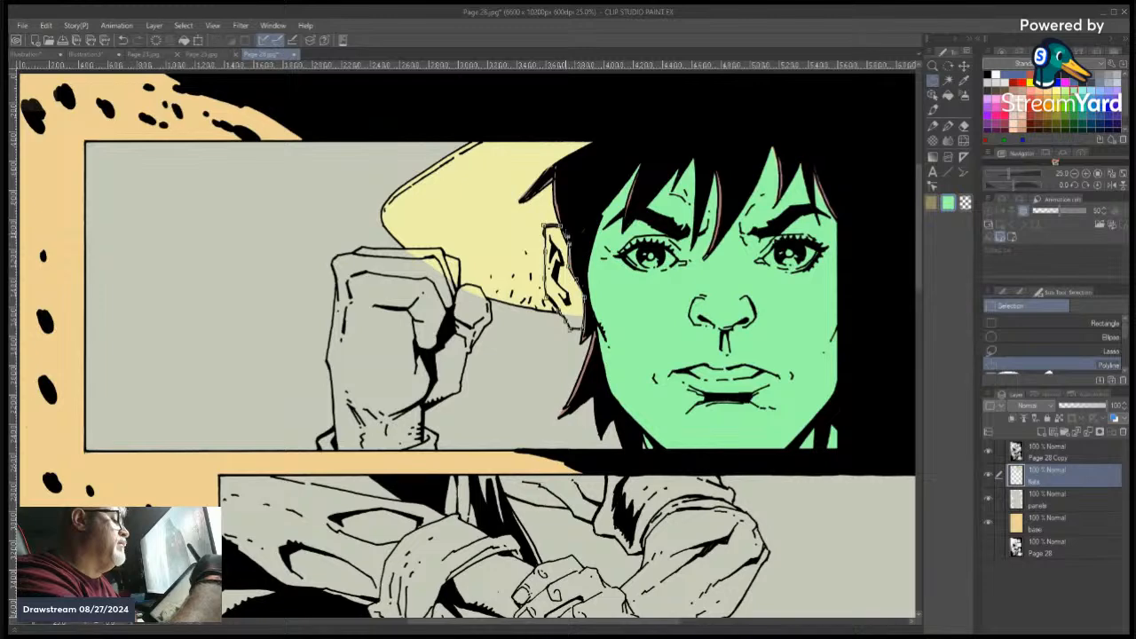
Outline the ear beside the hair with a Polyline selection, fill it with the same light green, and deselect
click(562, 225)
click(626, 349)
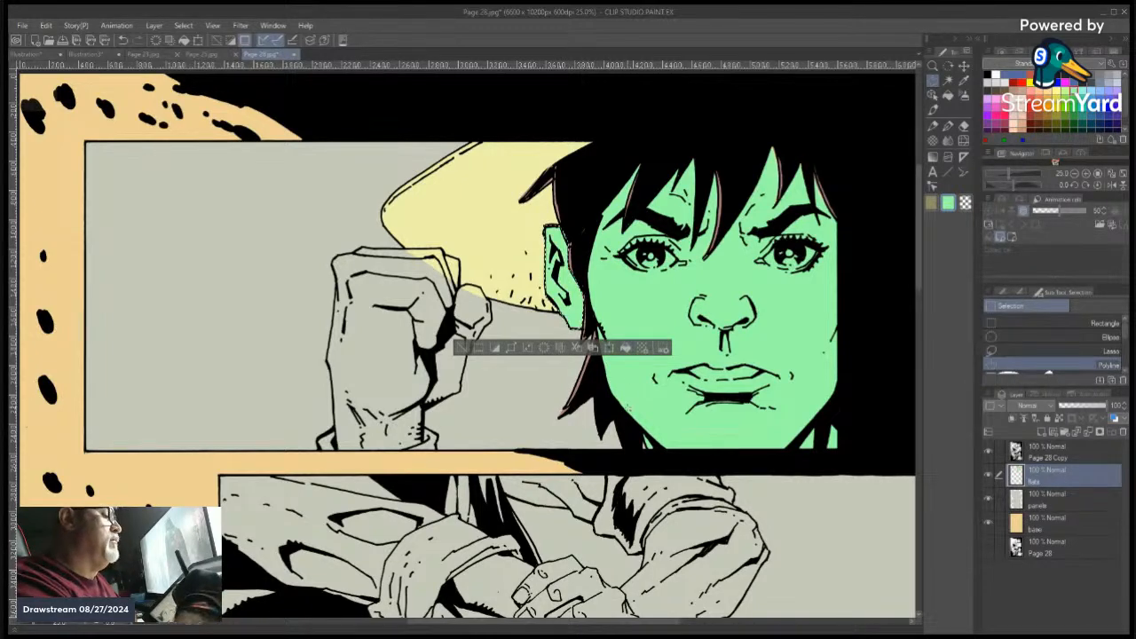
key(ctrl+d)
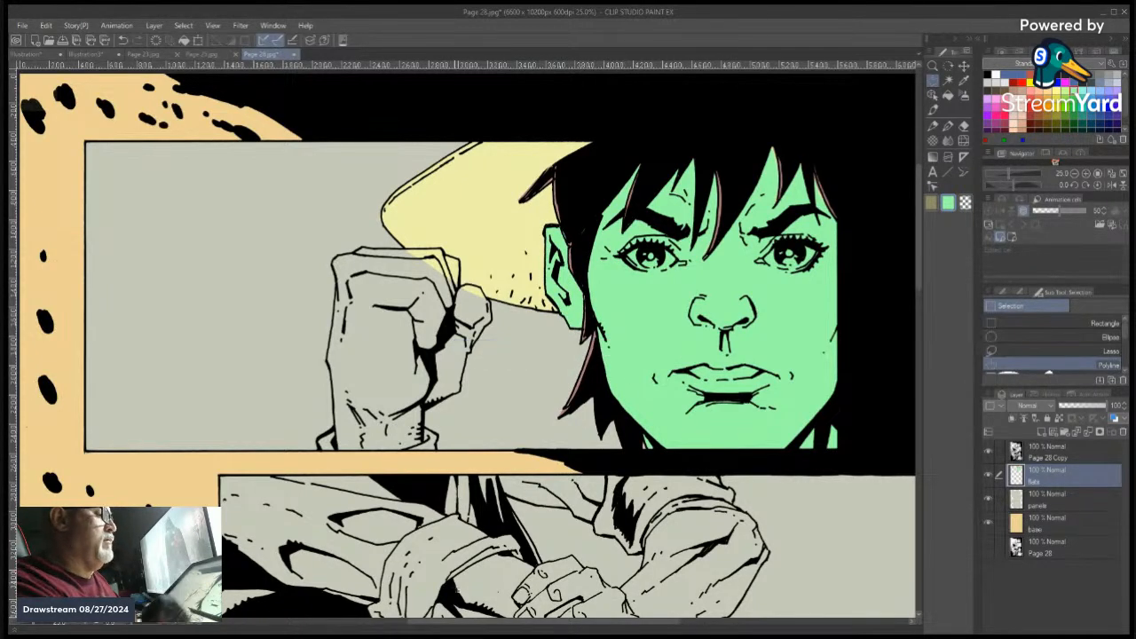
Hide the line art, select the grey sliver past the top panel's right edge, delete it from the panels layer, deselect, and show the line art again
click(988, 452)
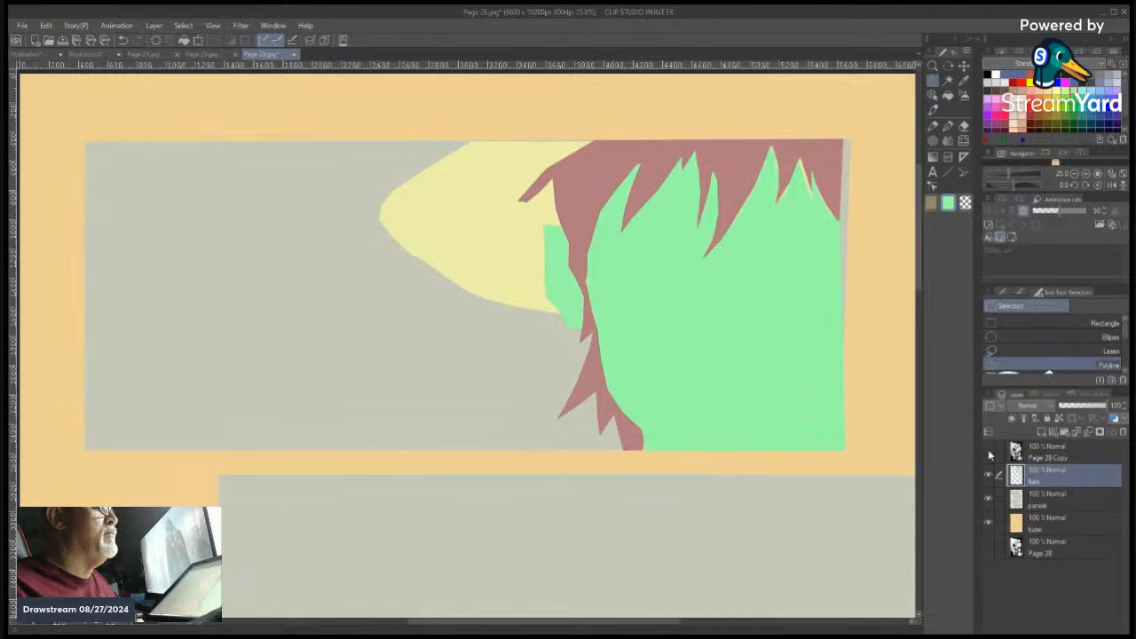
click(989, 453)
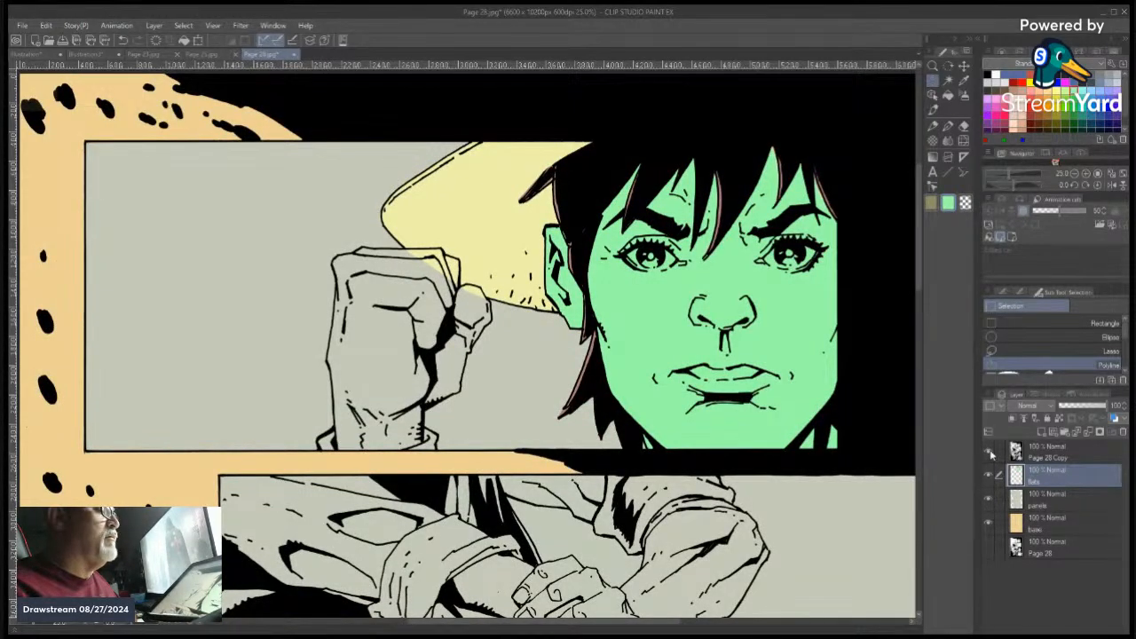
click(989, 452)
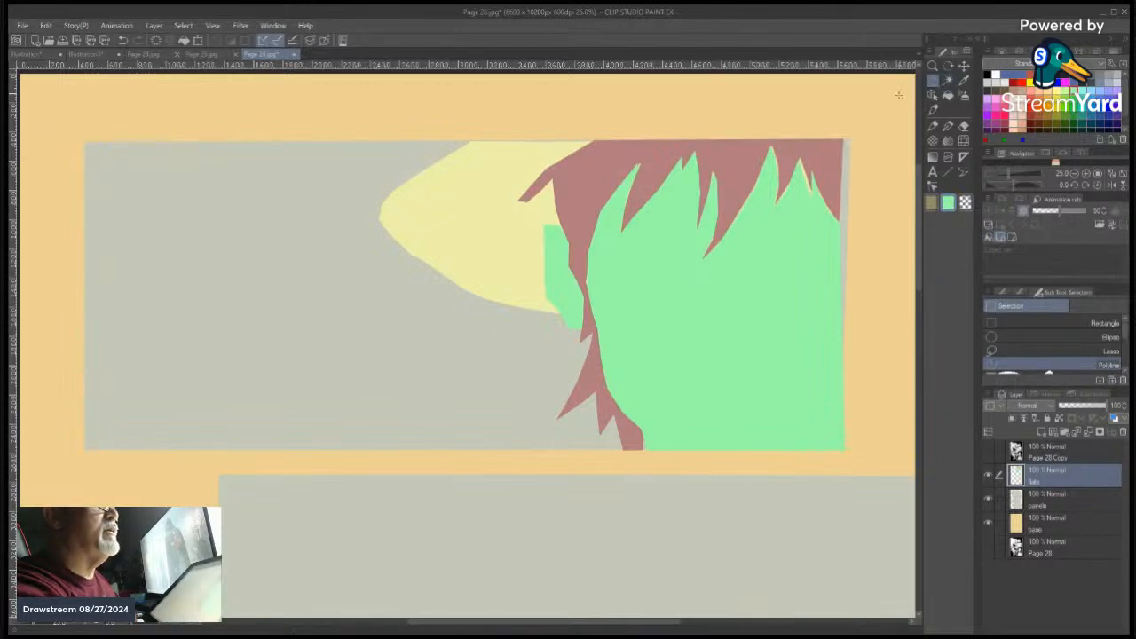
click(840, 138)
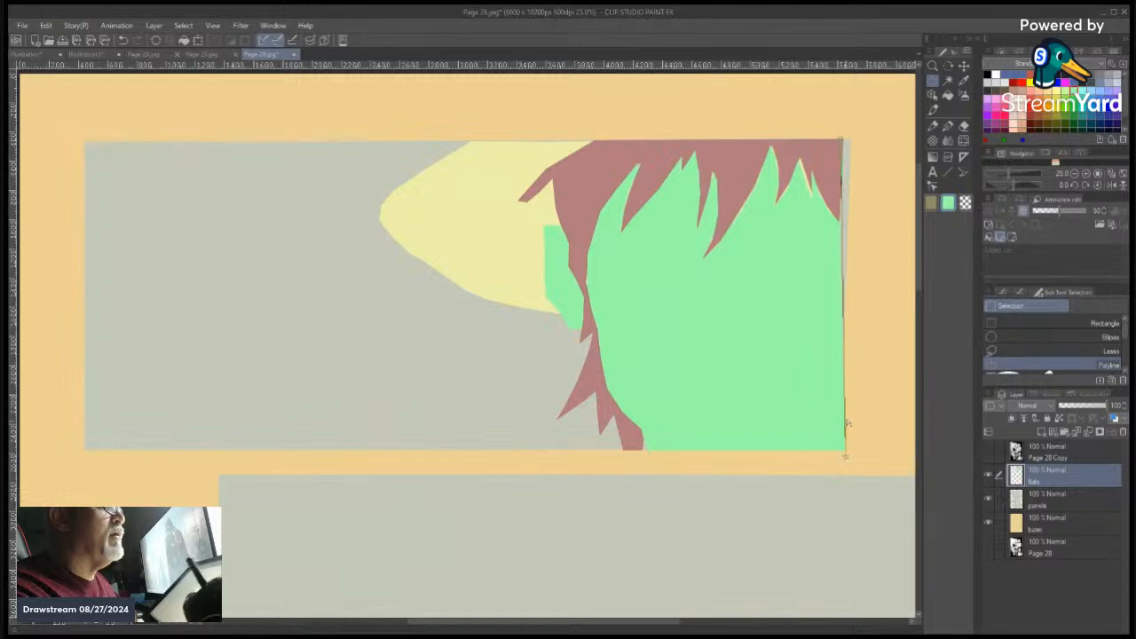
click(845, 456)
double_click(863, 122)
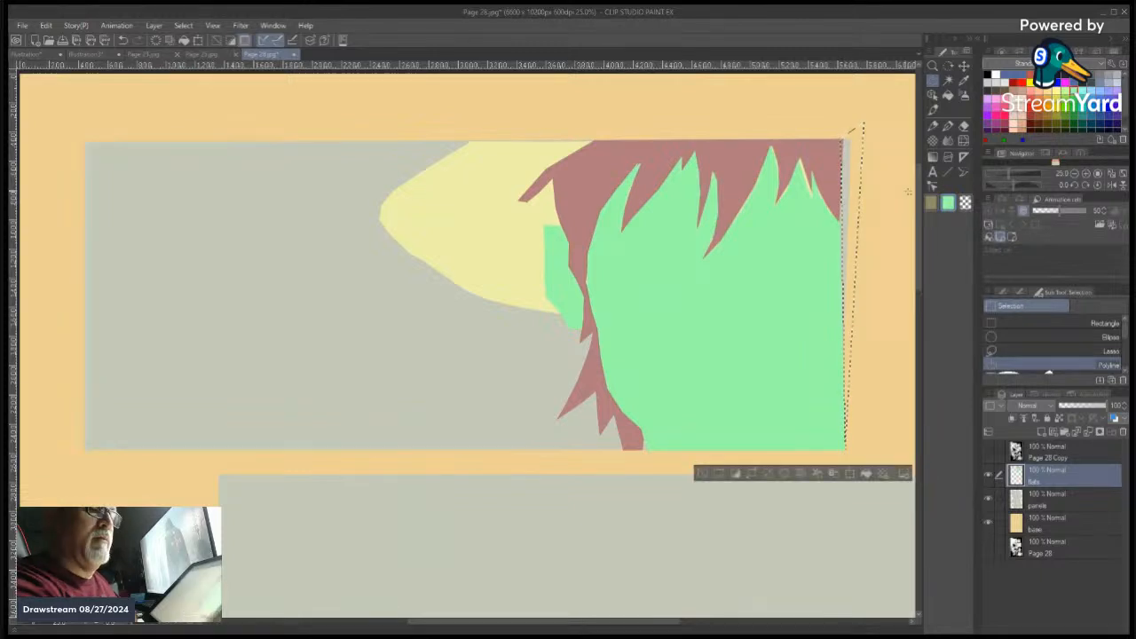
click(1052, 497)
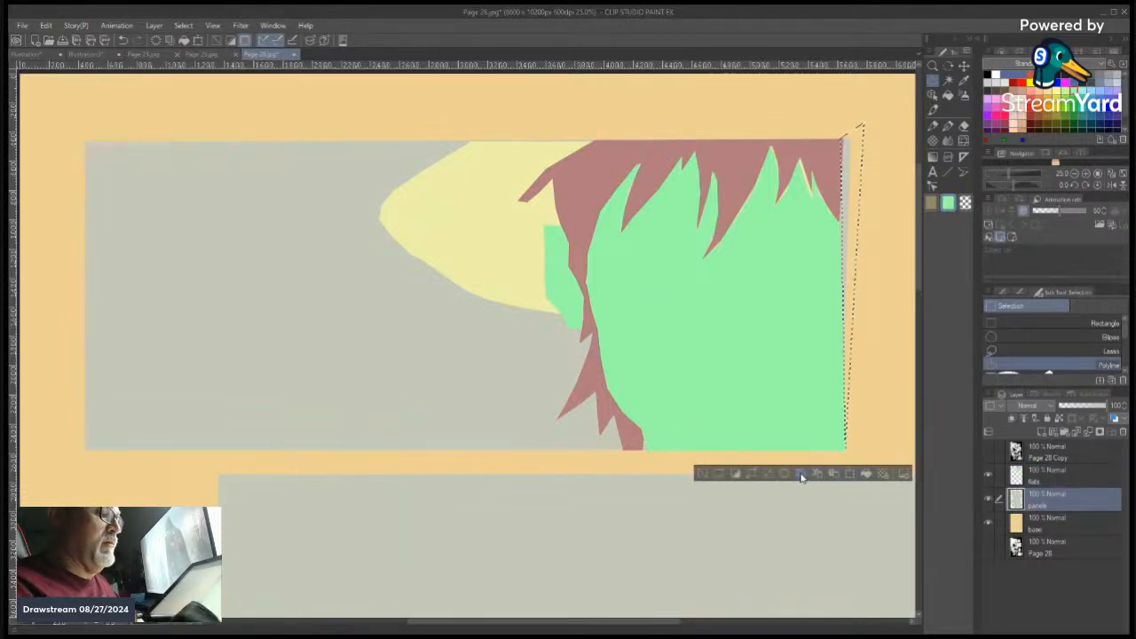
click(703, 475)
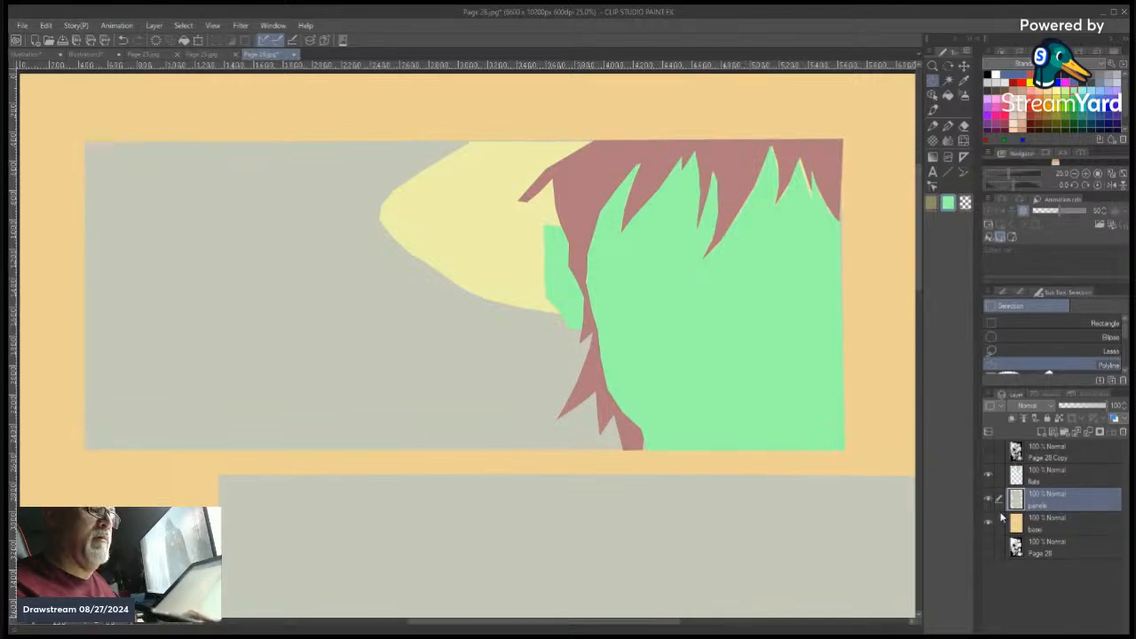
click(989, 451)
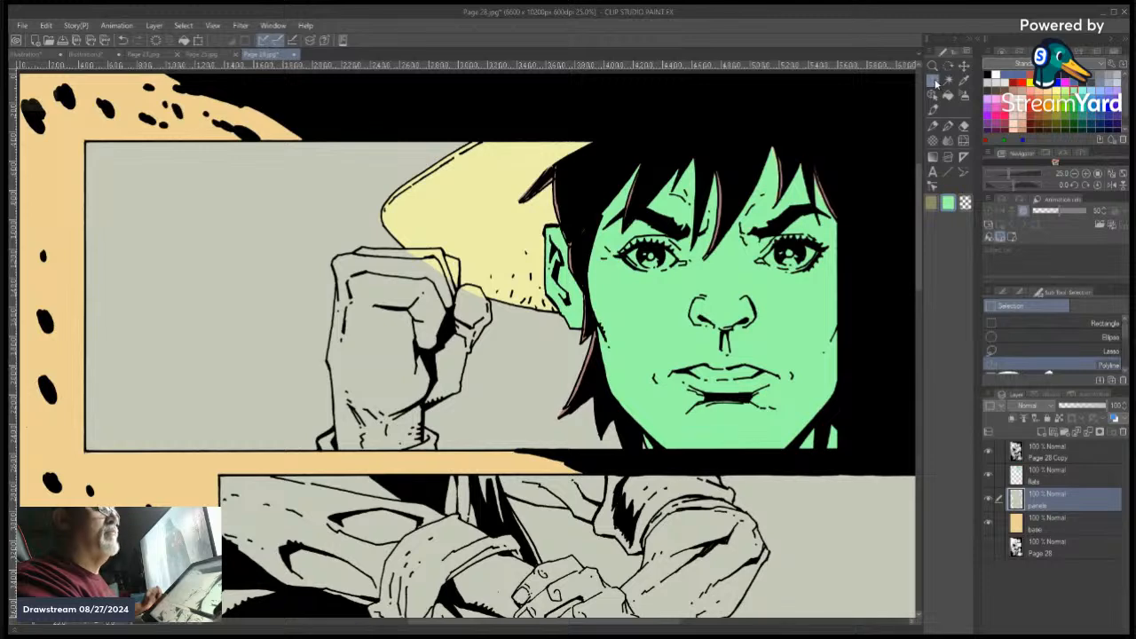
Outline the area between the lips with a Polyline selection, fill it with white on the flats layer, and deselect
click(682, 372)
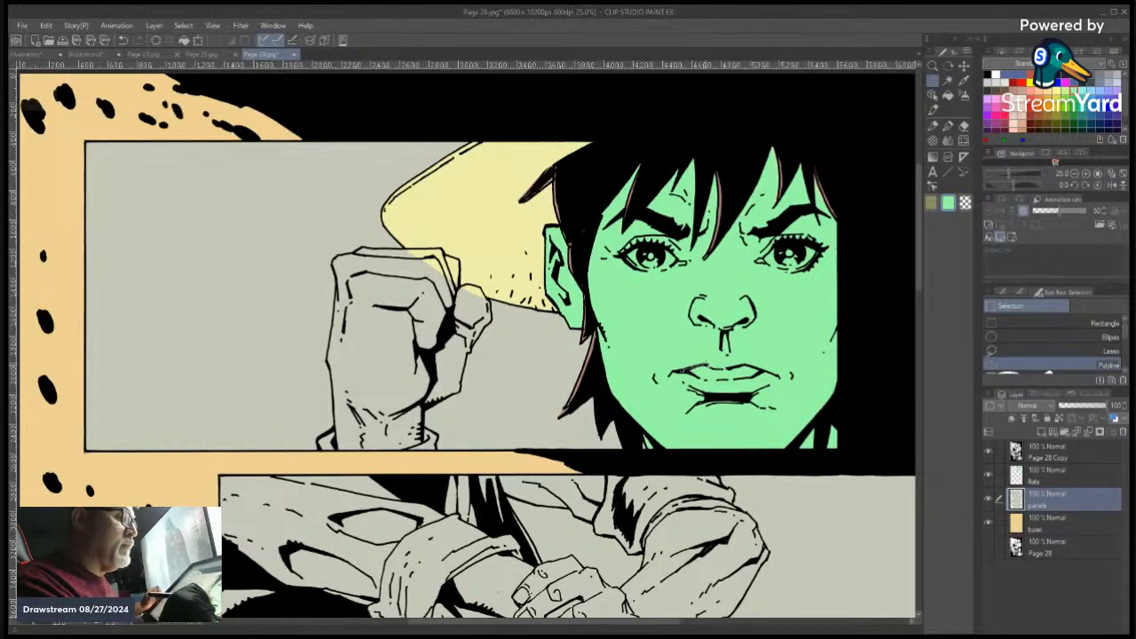
click(706, 365)
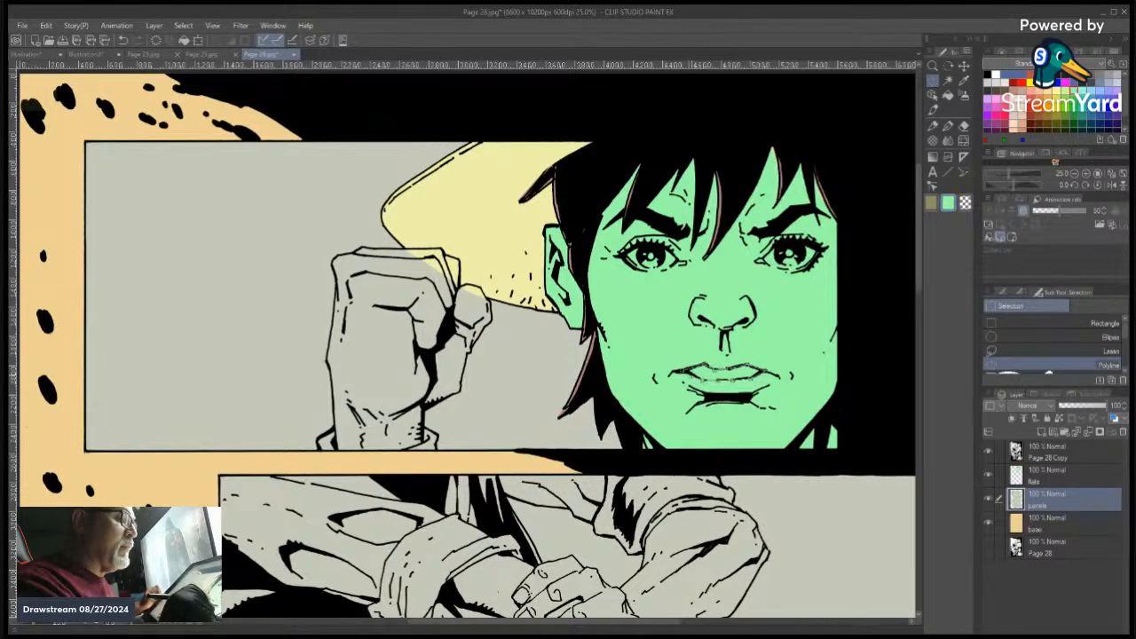
click(683, 372)
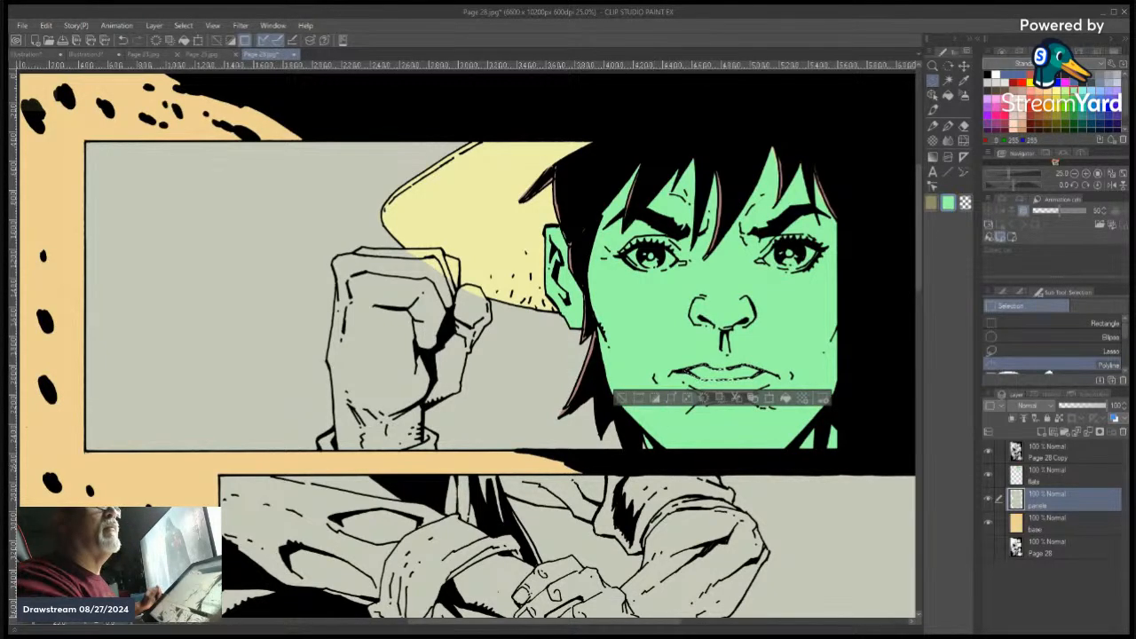
click(1006, 83)
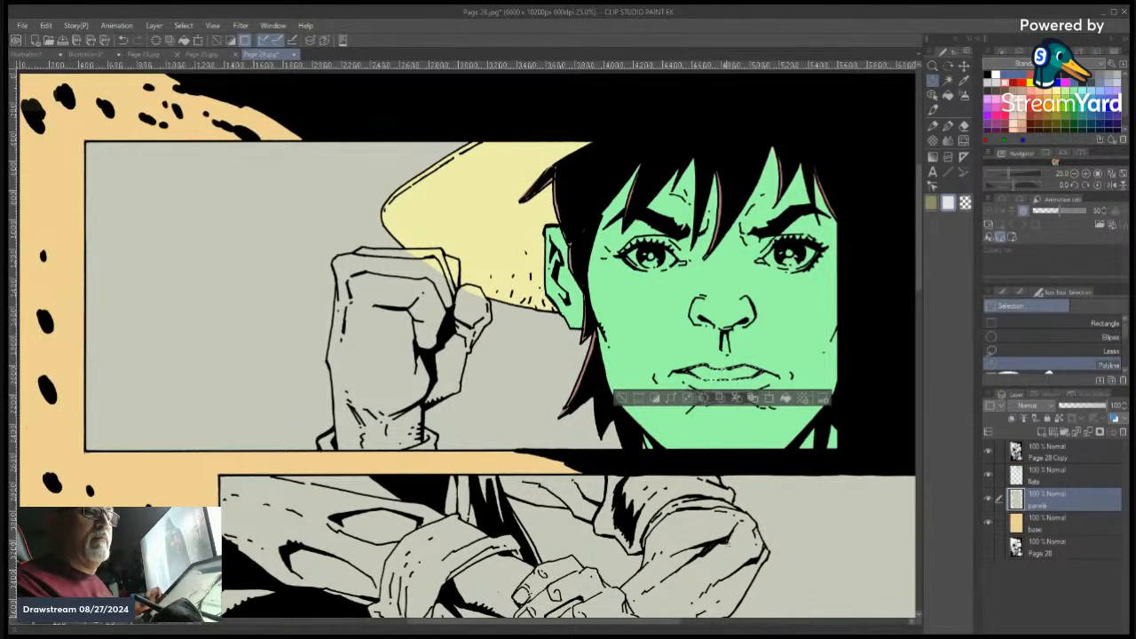
click(1052, 476)
click(786, 402)
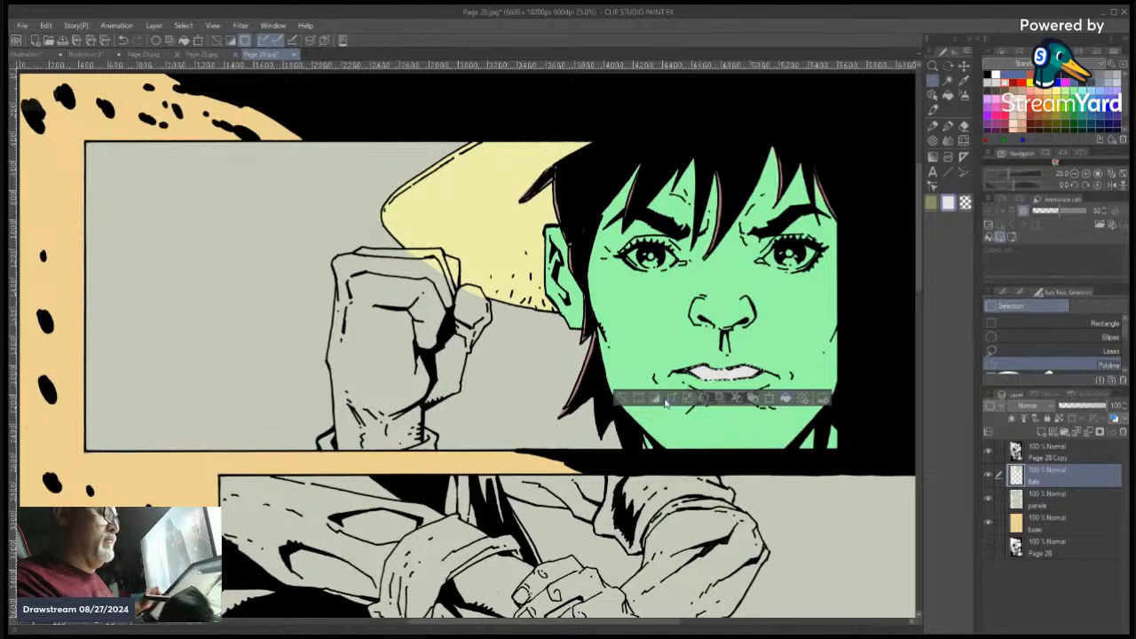
click(621, 400)
Outline the eye nearer the ear with a Polyline selection, fill it with white, and deselect
click(624, 256)
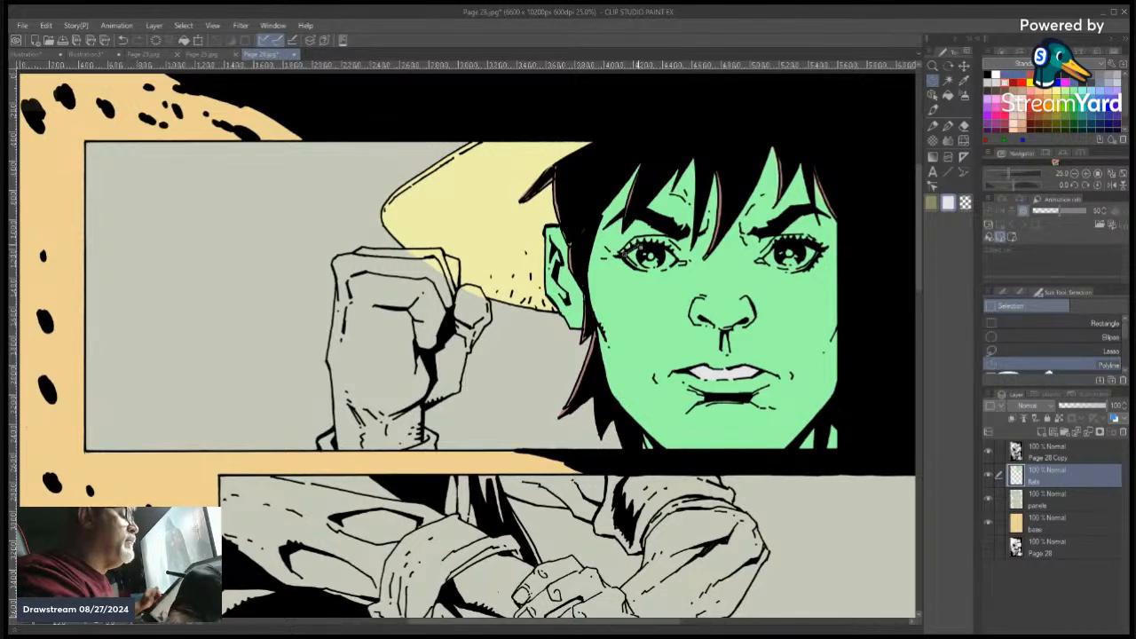
click(639, 244)
click(665, 247)
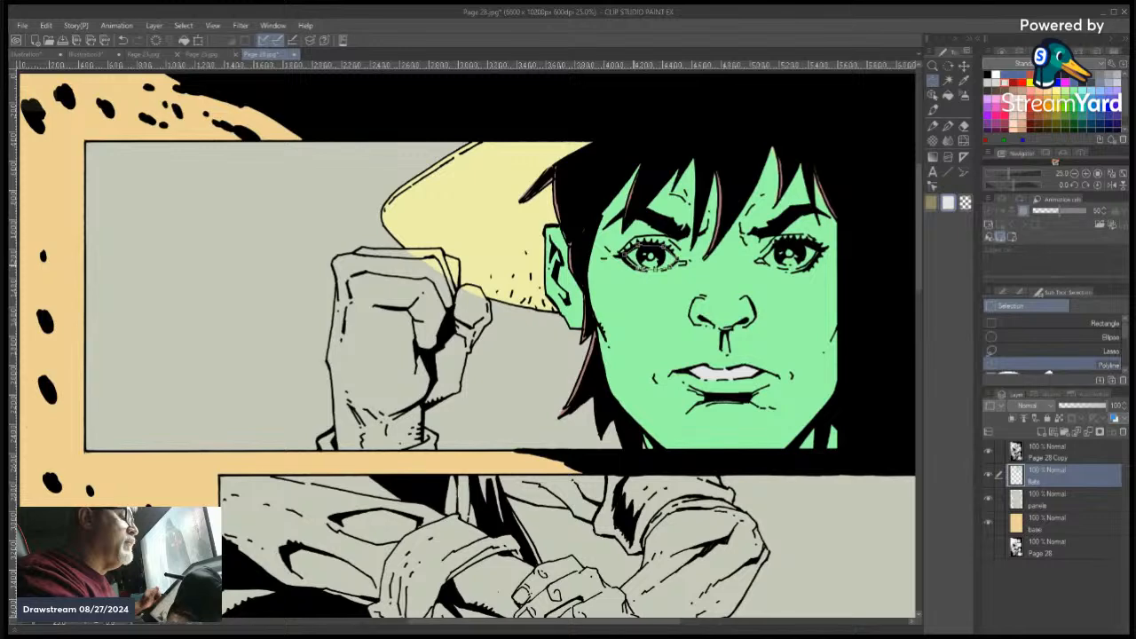
click(624, 257)
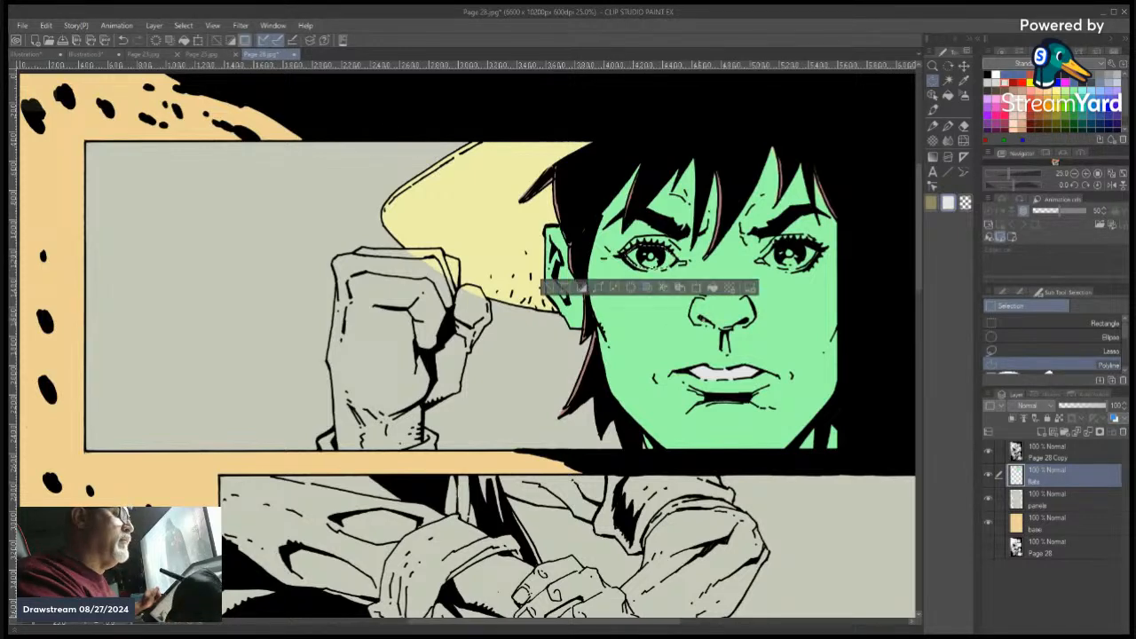
click(713, 289)
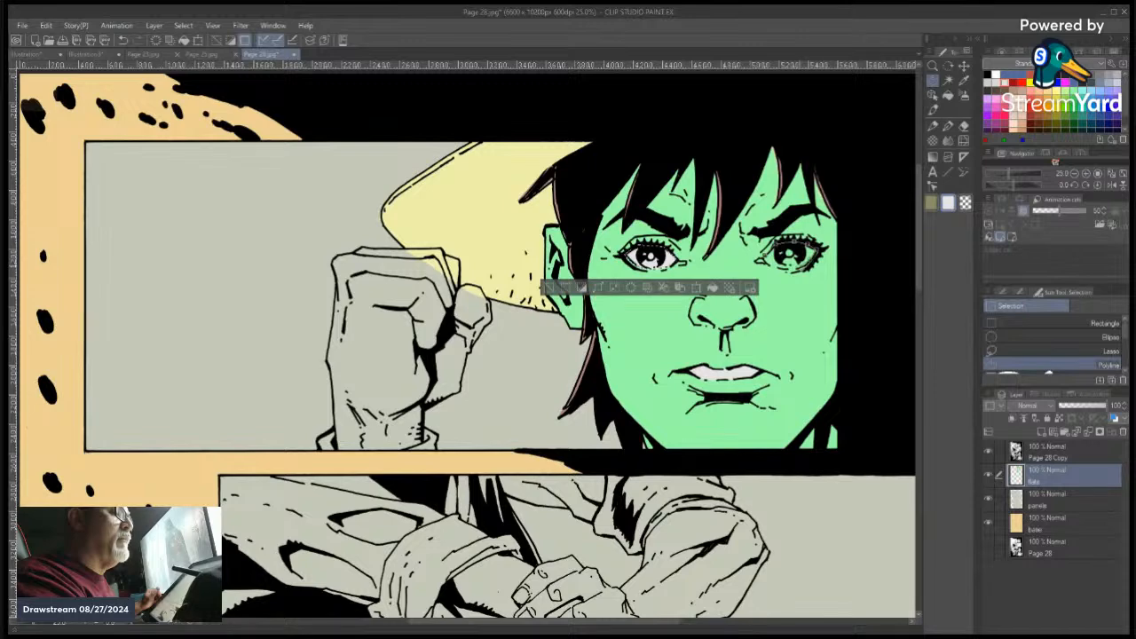
key(ctrl+d)
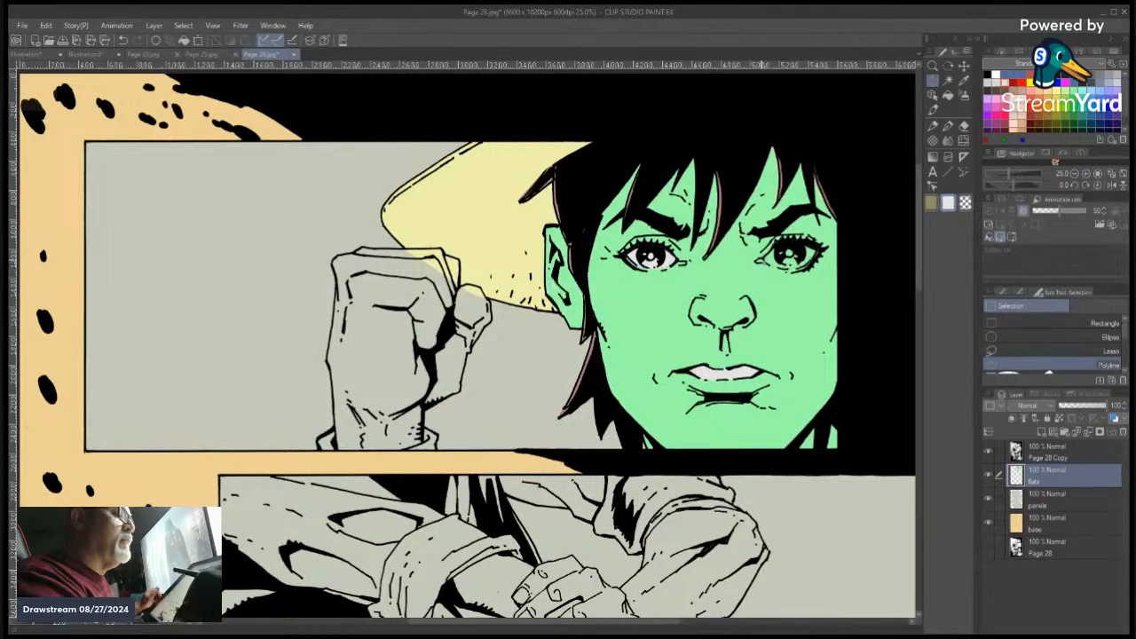
Outline the other eye, farther from the ear, with a Polyline selection, fill it with white, and deselect
click(776, 270)
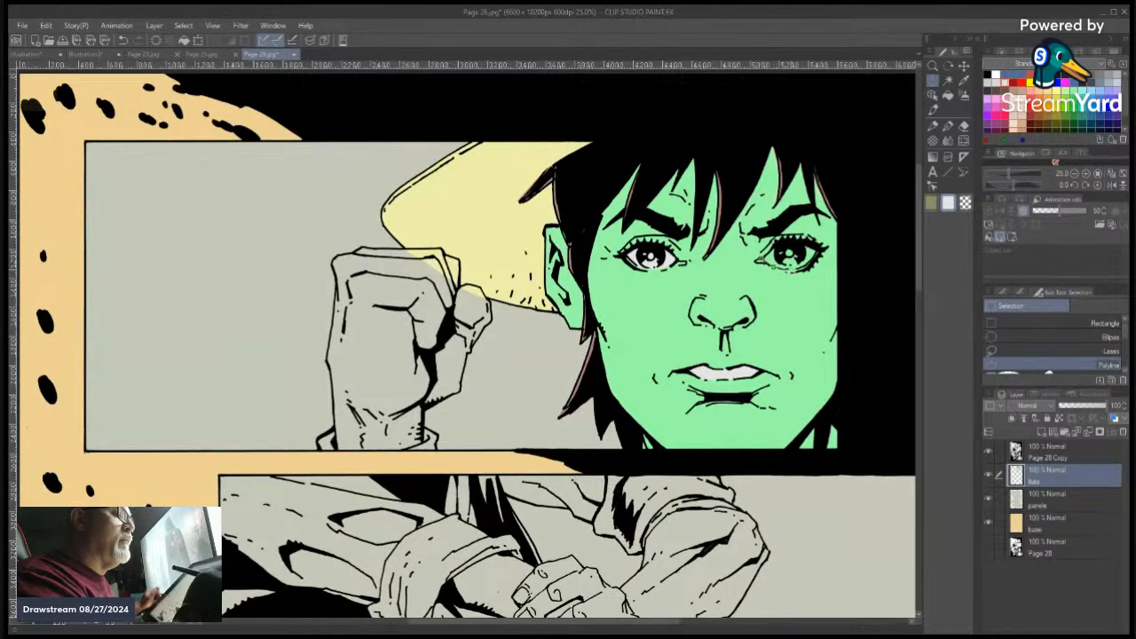
click(792, 272)
click(817, 254)
click(819, 246)
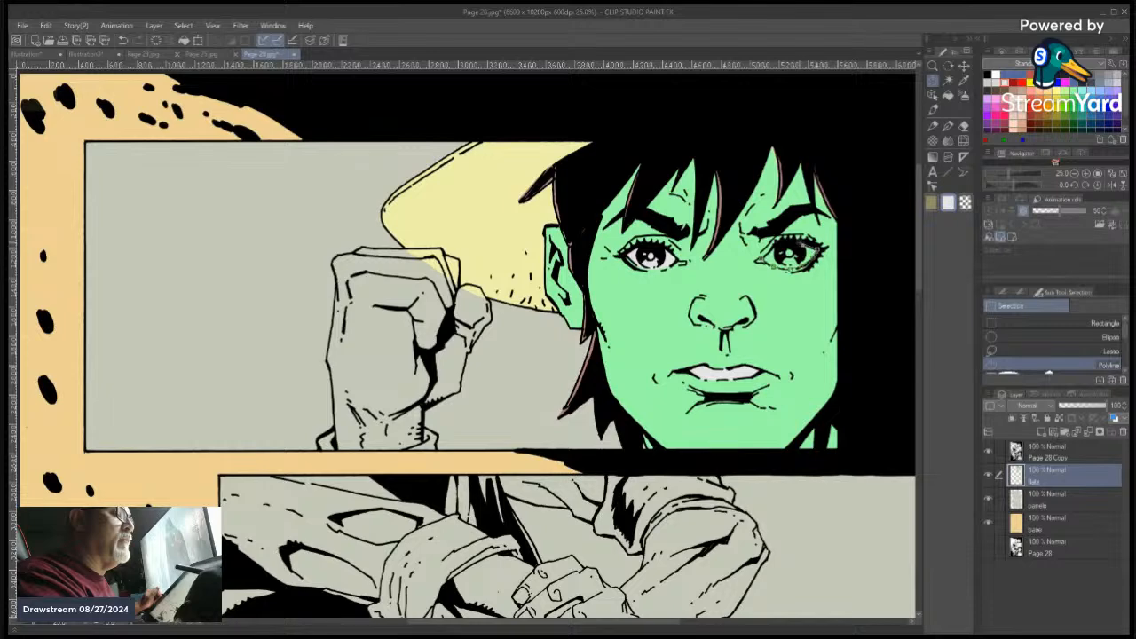
click(798, 242)
click(779, 242)
double_click(759, 257)
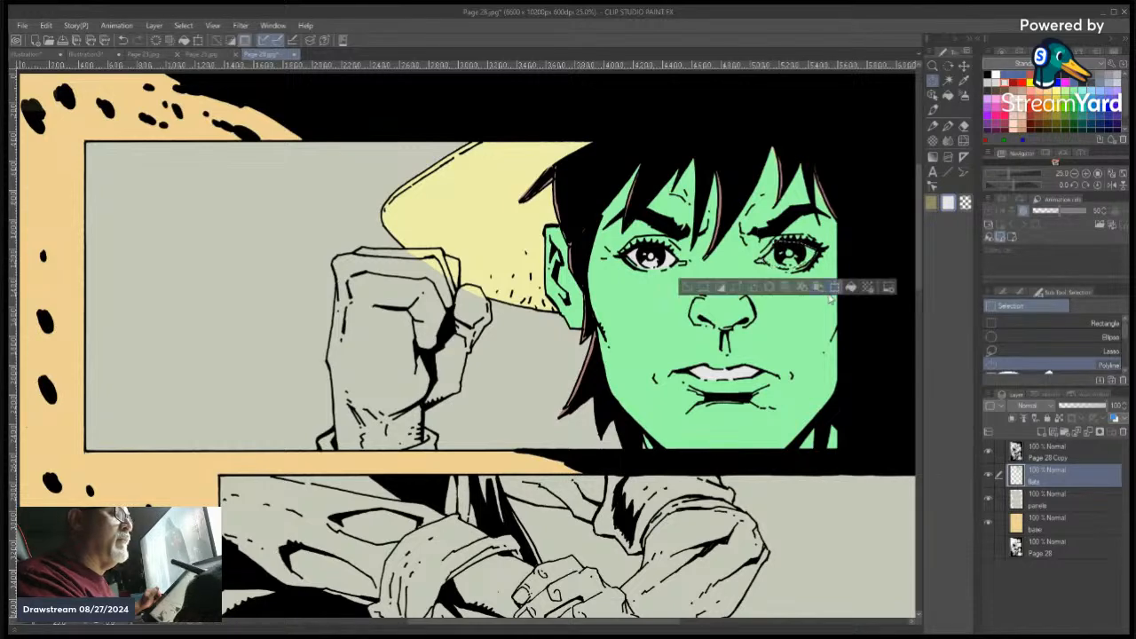
click(686, 289)
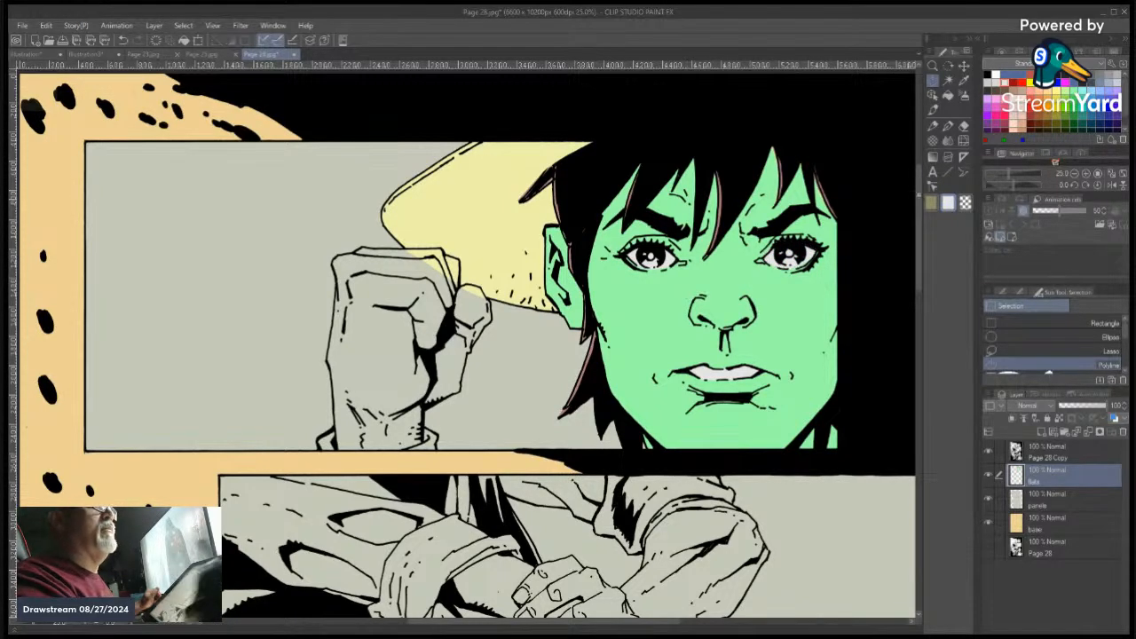
Fill the irises of both eyes with light pink using the enclose-and-fill selection sub tool
scroll(1056, 355, down, 5)
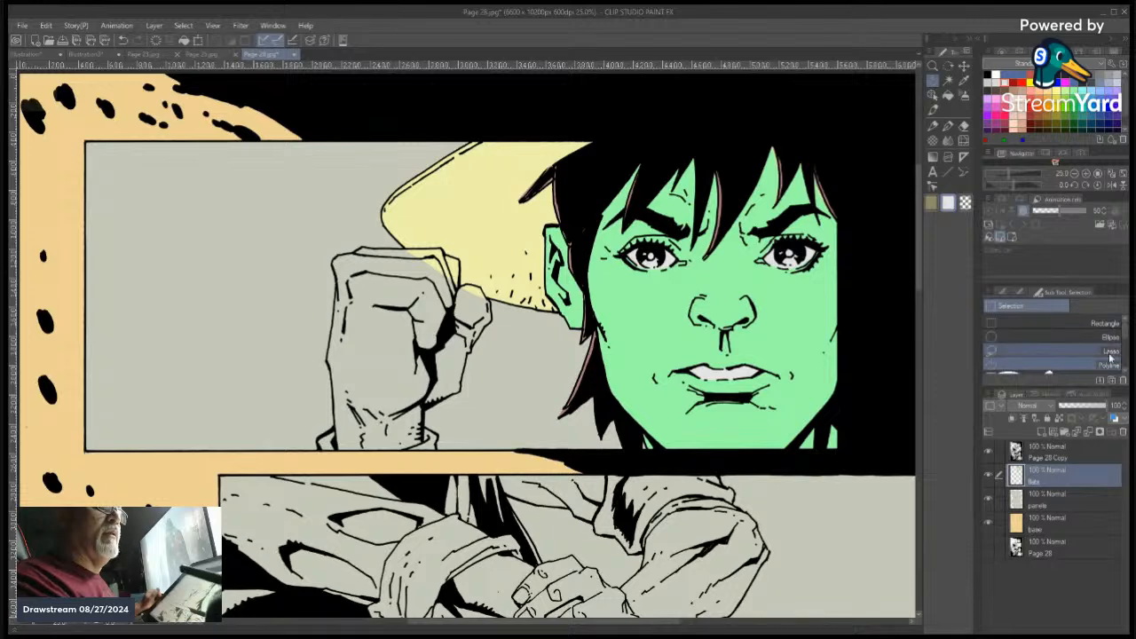
click(1052, 357)
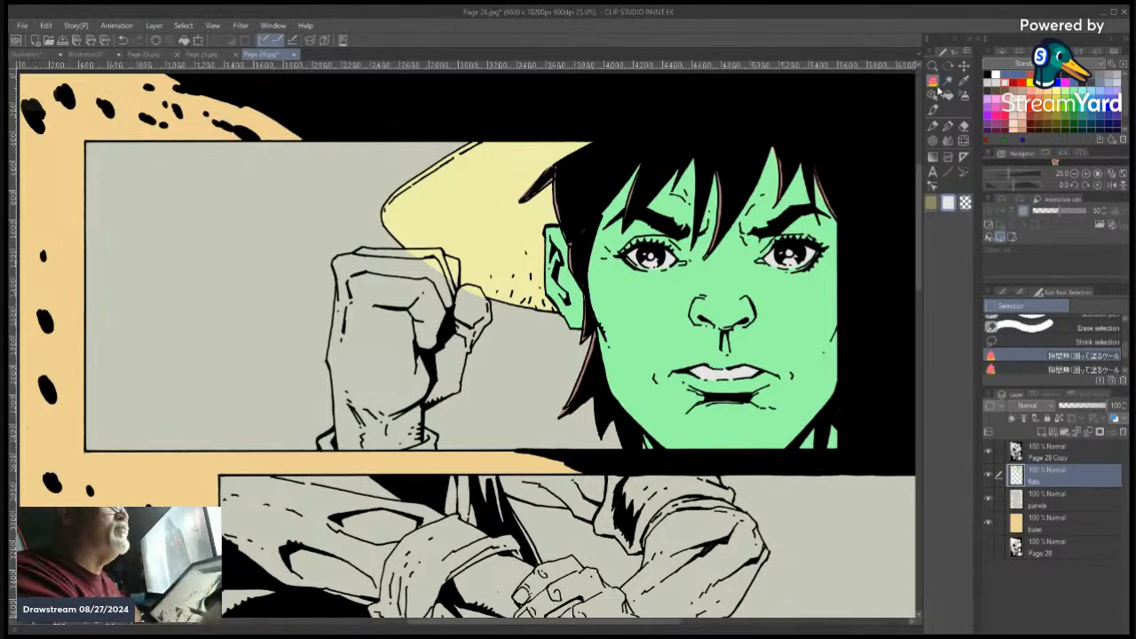
click(934, 81)
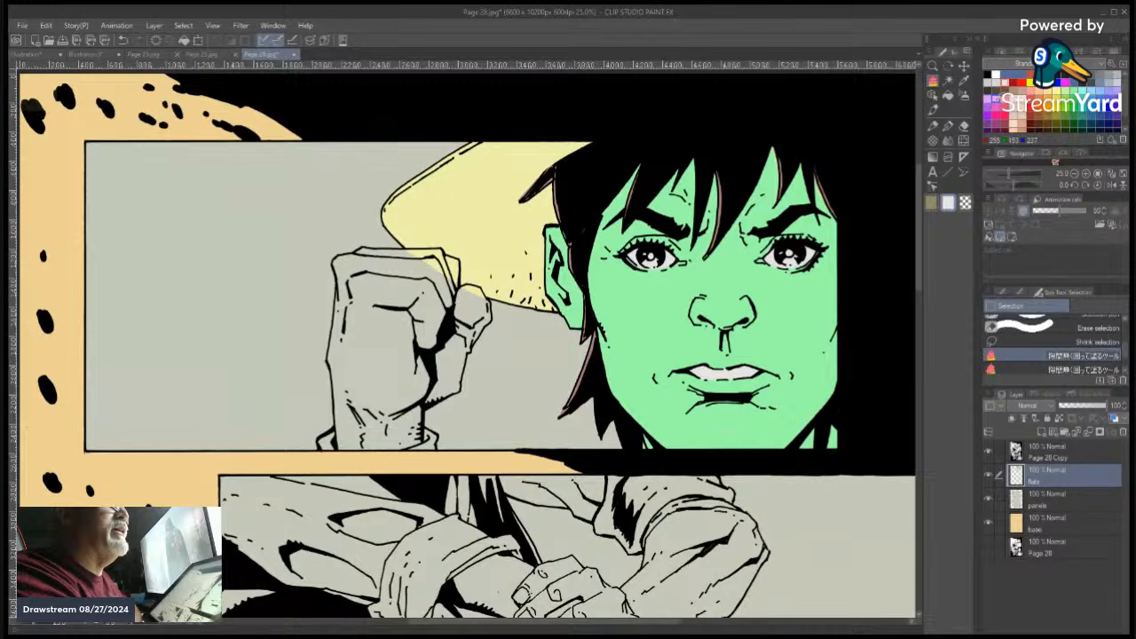
click(1005, 83)
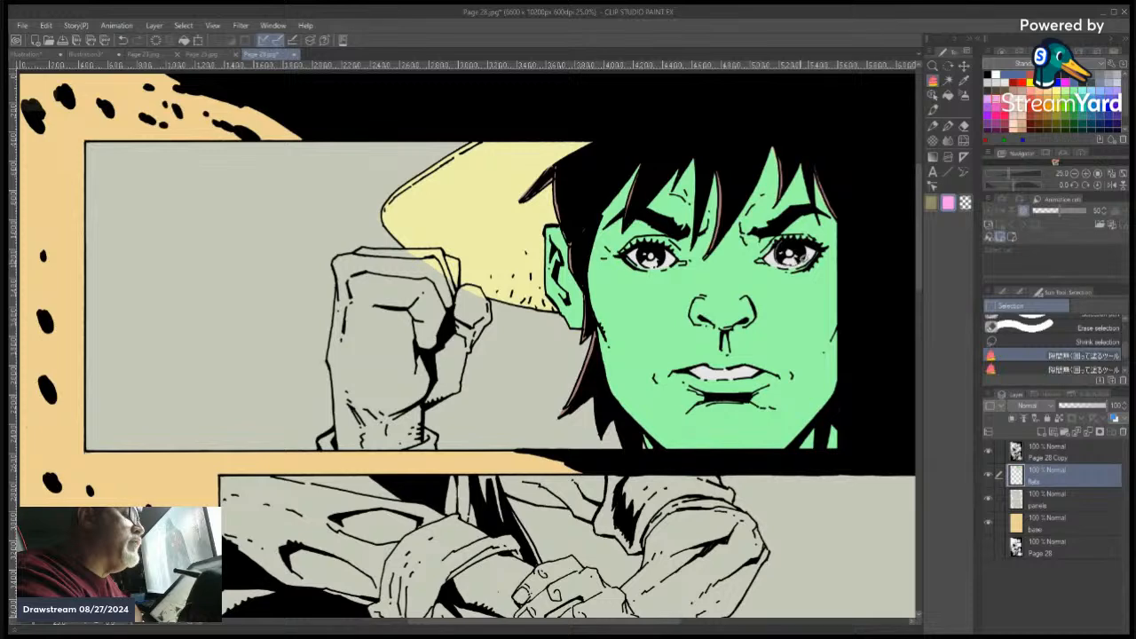
click(788, 255)
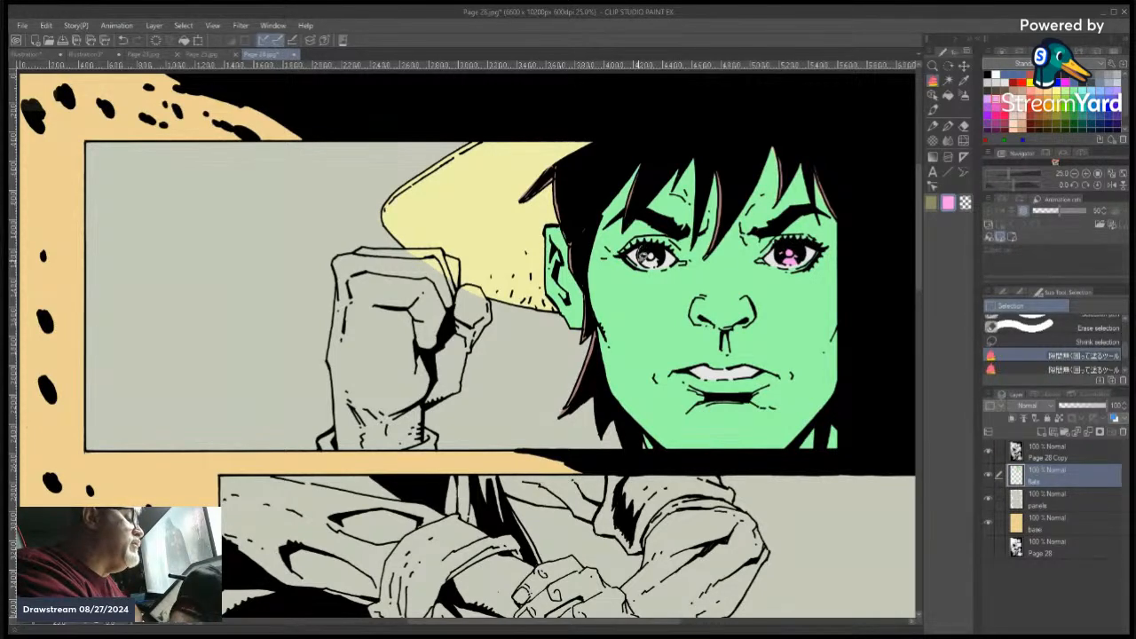
click(650, 256)
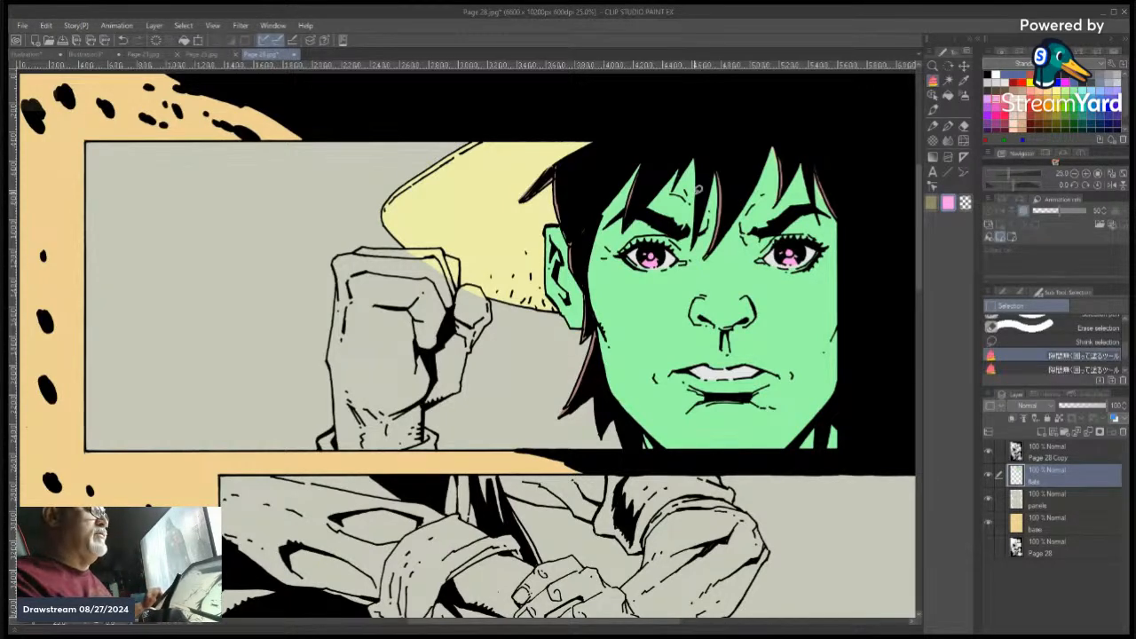
Sample the face's light green and fill the raised fist's thumb and the heel of the palm with it
key(i)
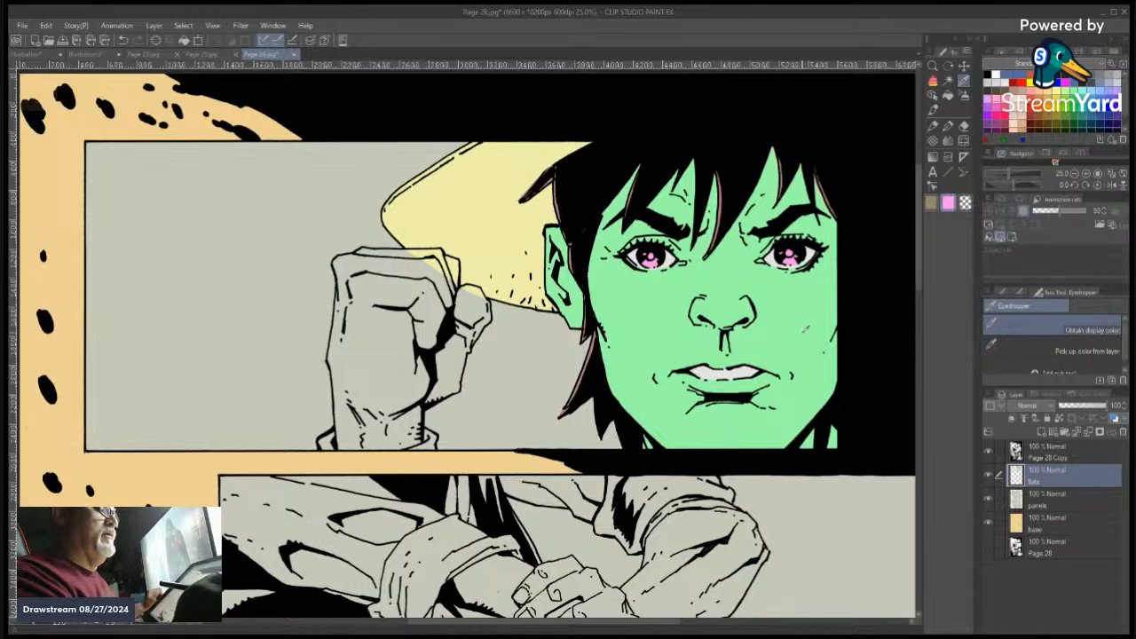
click(797, 336)
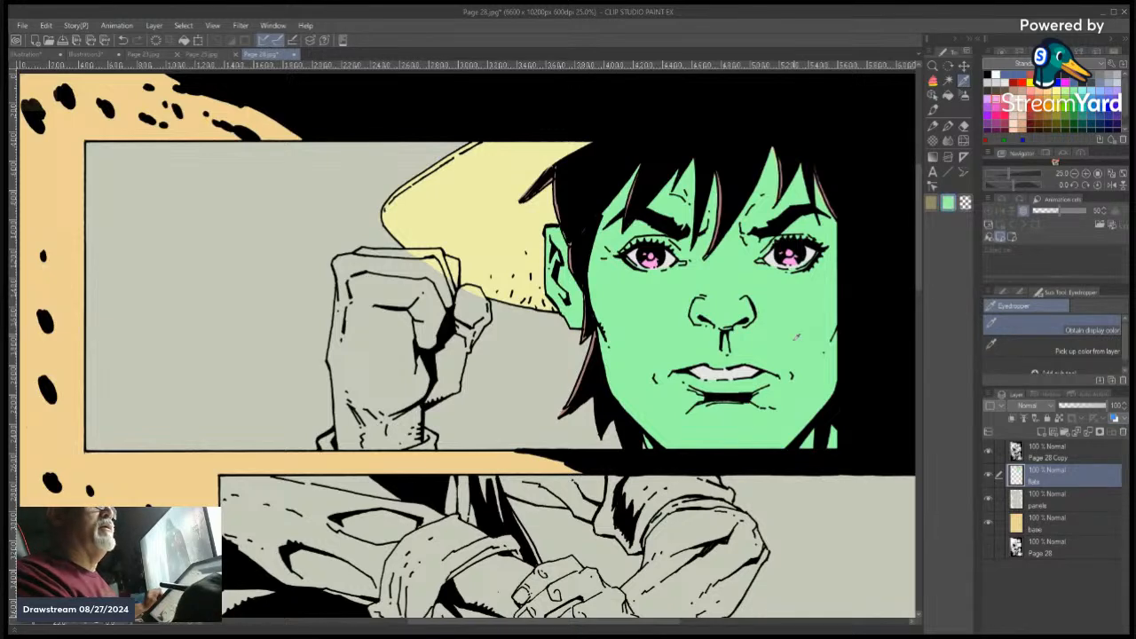
click(934, 82)
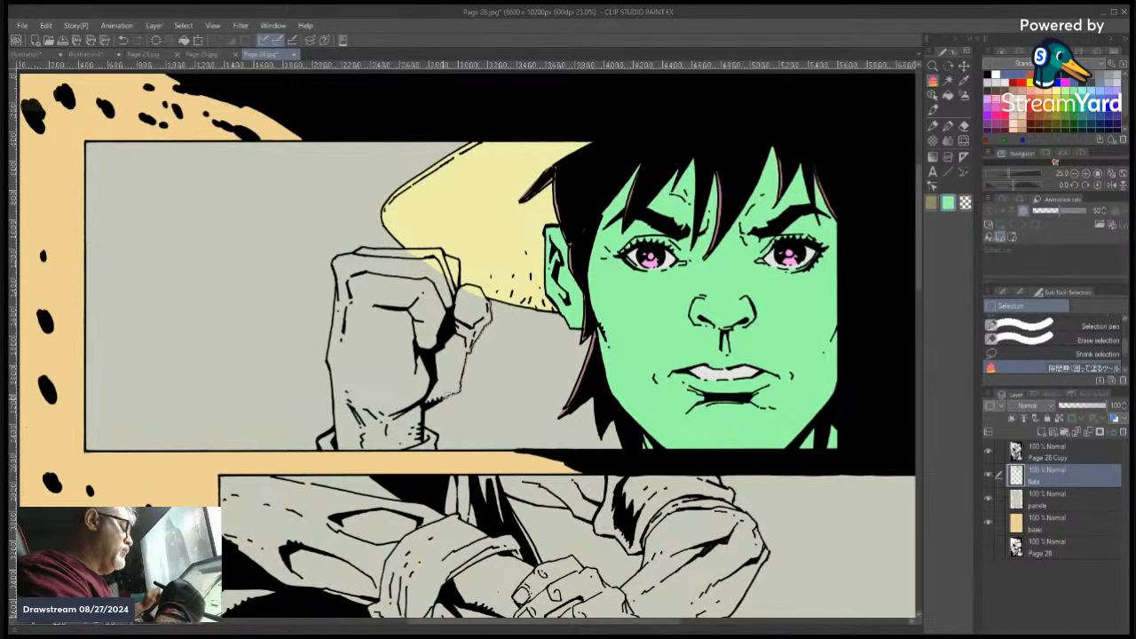
mouse_move(413, 411)
mouse_down()
mouse_move(402, 385)
mouse_move(430, 336)
mouse_move(499, 298)
mouse_up()
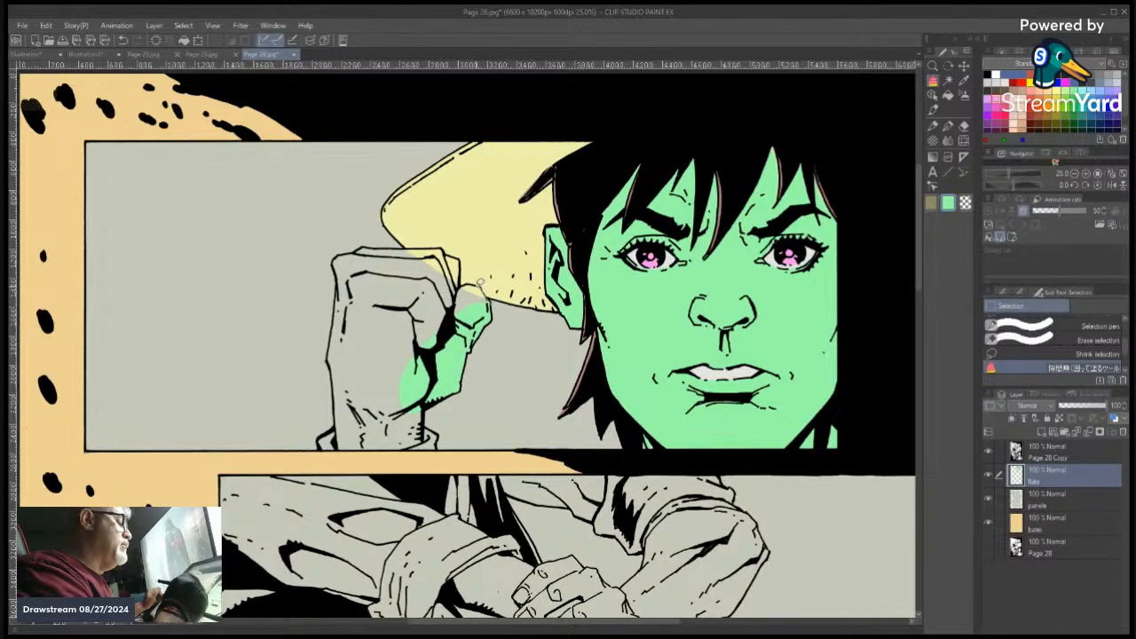
mouse_move(468, 280)
mouse_down()
mouse_move(401, 397)
mouse_move(470, 293)
mouse_up()
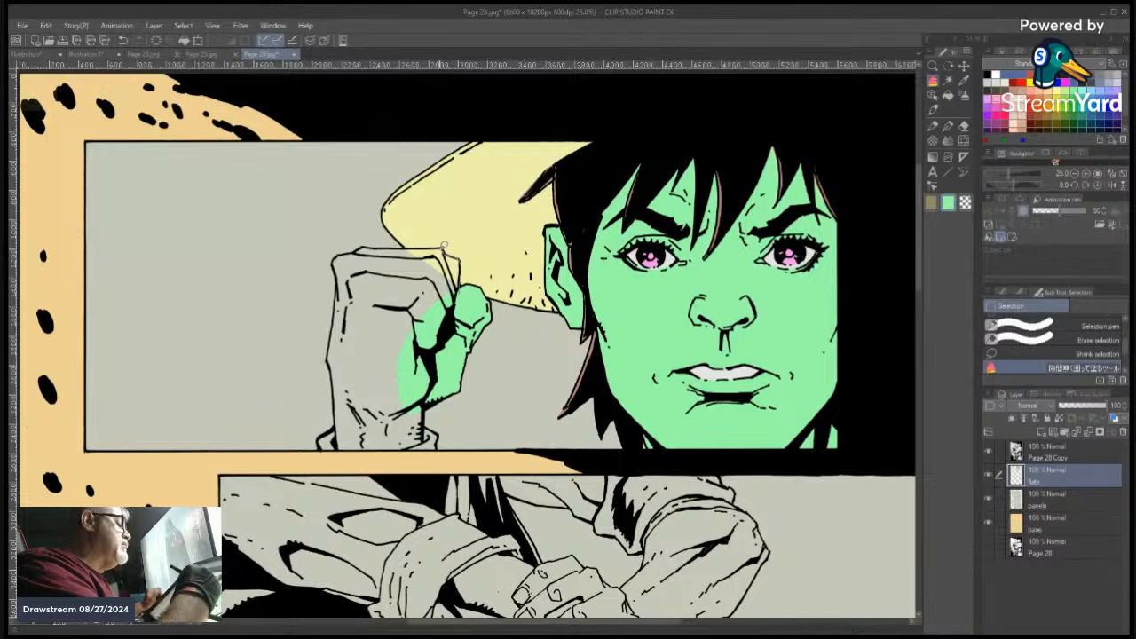
Fill the fist's fingers and knuckles with the same light green, and undo the last fill on the back of the hand
mouse_move(444, 245)
mouse_down()
mouse_move(385, 396)
mouse_move(454, 298)
mouse_up()
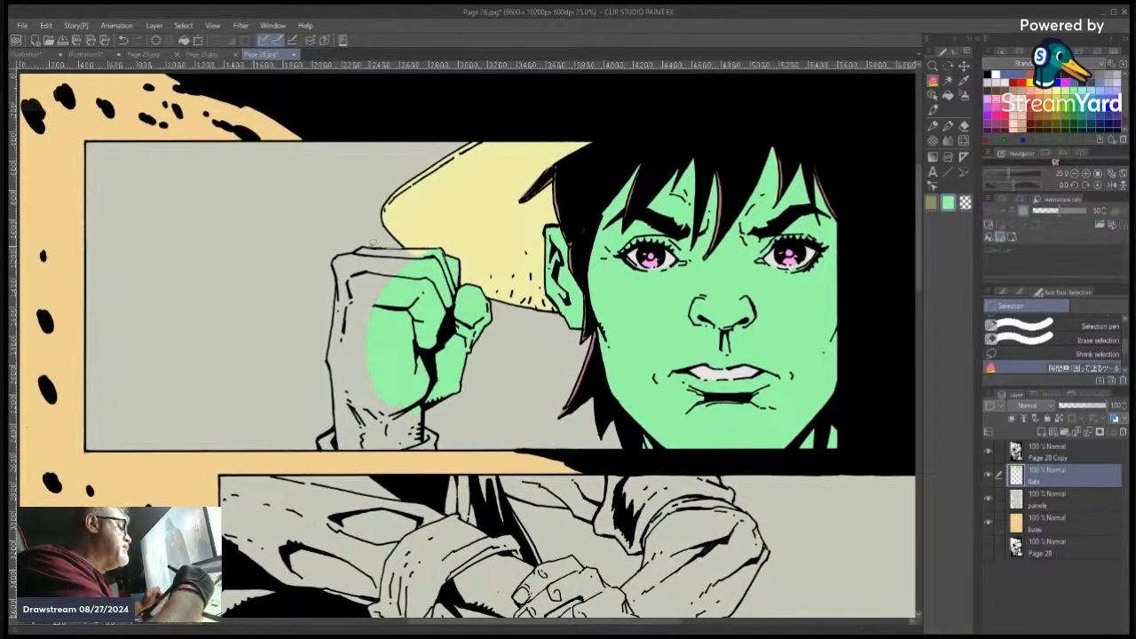
mouse_move(365, 242)
mouse_down()
mouse_move(351, 284)
mouse_move(378, 364)
mouse_up()
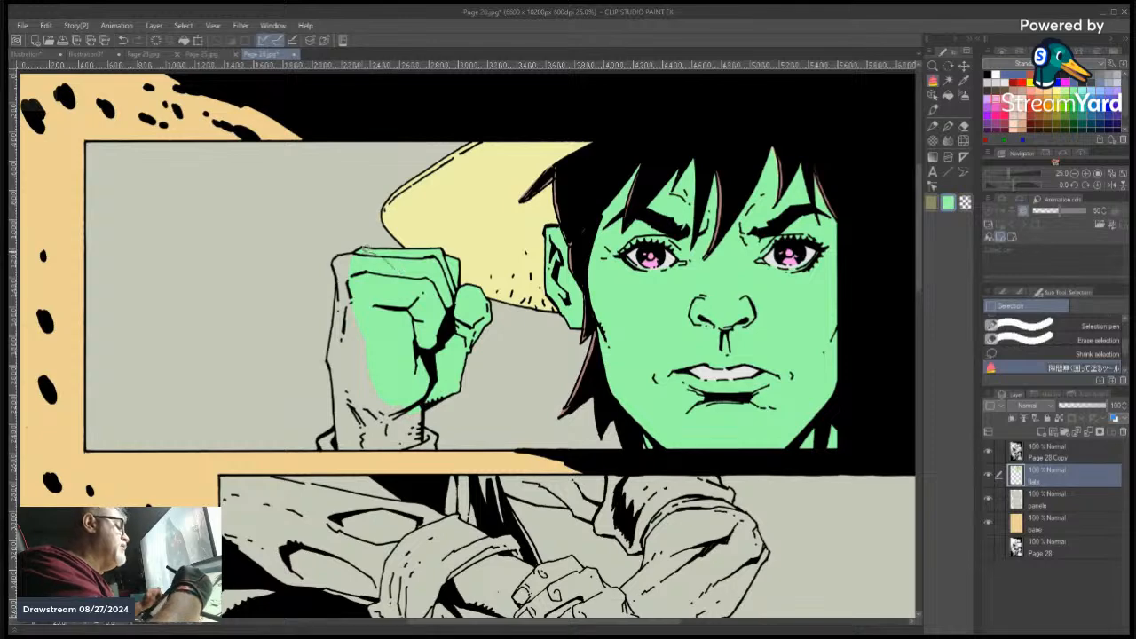
mouse_move(355, 250)
mouse_down()
mouse_move(335, 260)
mouse_move(332, 329)
mouse_move(371, 385)
mouse_up()
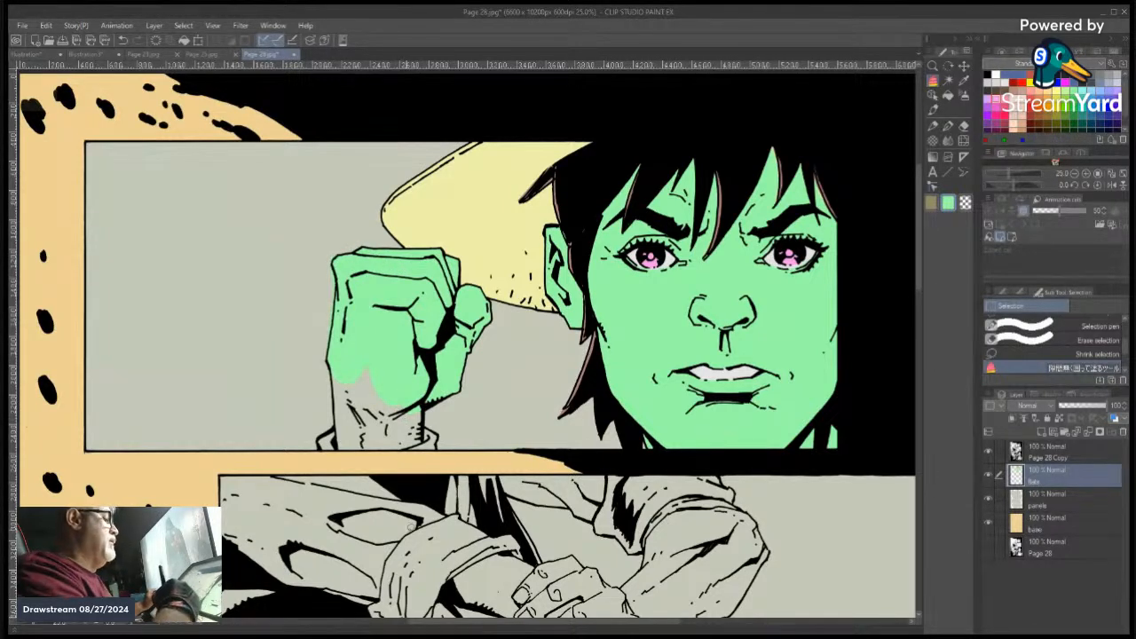
key(ctrl+z)
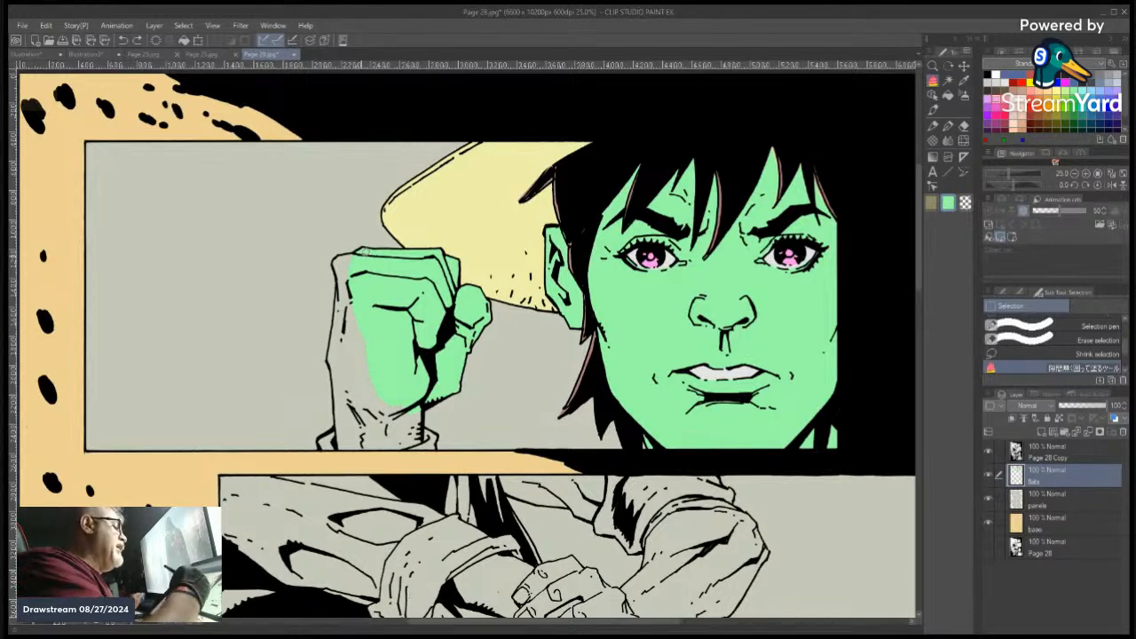
Fill the back of the fist and the wrist down to the cuff with the same light green
mouse_move(357, 250)
mouse_down()
mouse_move(335, 258)
mouse_move(341, 312)
mouse_move(374, 307)
mouse_move(336, 315)
mouse_move(330, 357)
mouse_move(400, 310)
mouse_up()
mouse_move(335, 362)
mouse_down()
mouse_move(341, 438)
mouse_move(411, 323)
mouse_up()
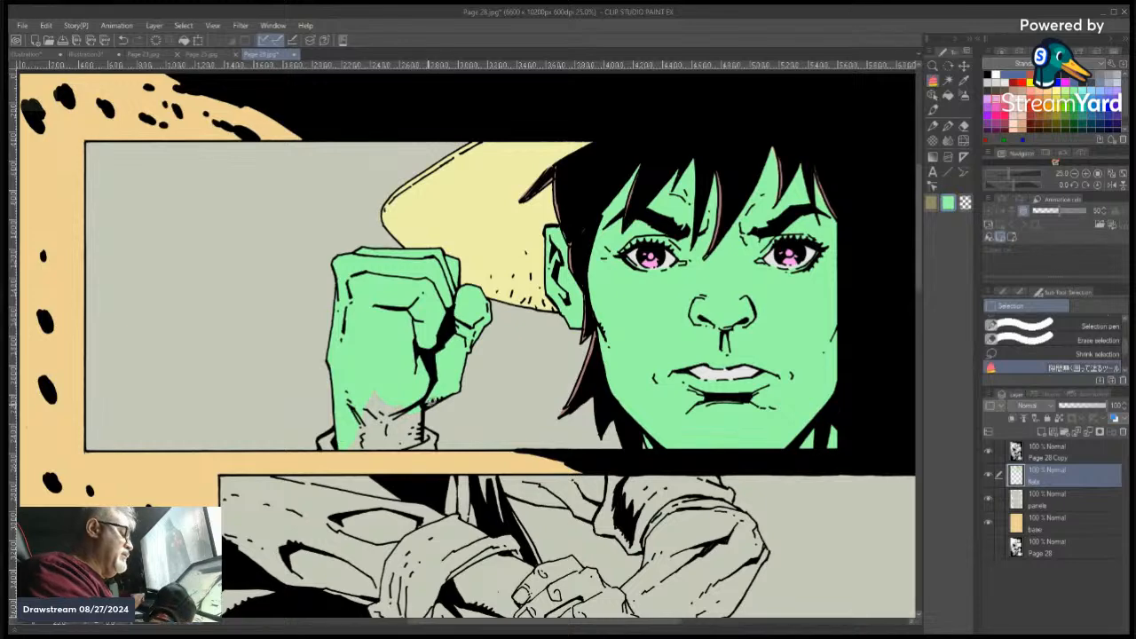
mouse_move(432, 402)
mouse_down()
mouse_move(423, 431)
mouse_move(403, 442)
mouse_move(406, 306)
mouse_up()
mouse_move(423, 443)
mouse_down()
mouse_move(346, 444)
mouse_move(416, 348)
mouse_up()
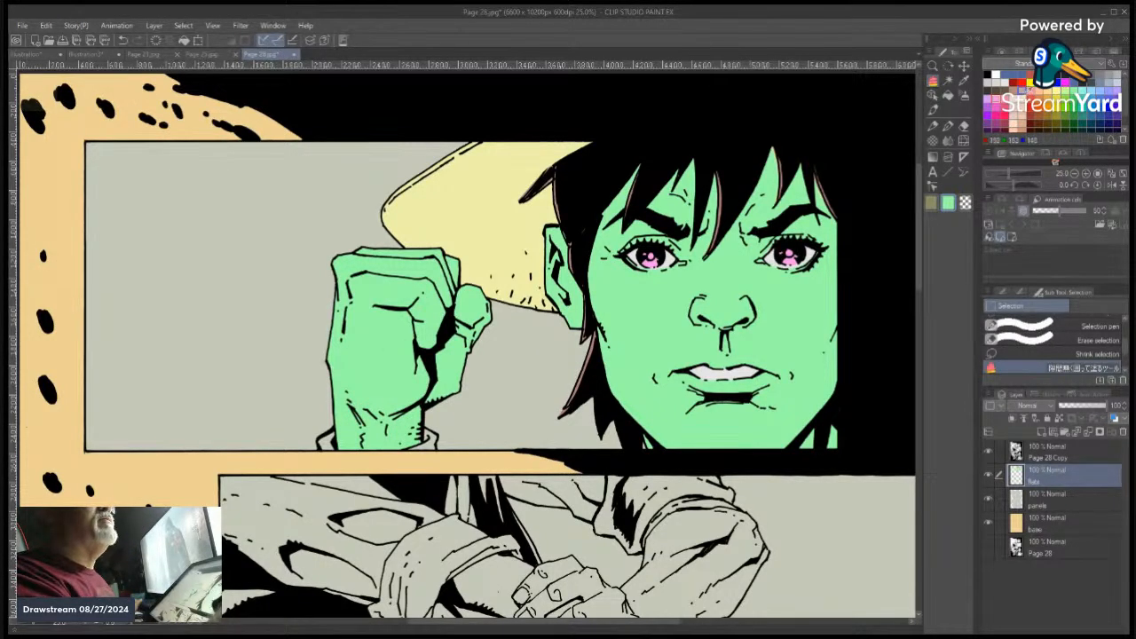
Fill both visible parts of the sleeve cuff at the wrist with a reddish brown
click(1015, 89)
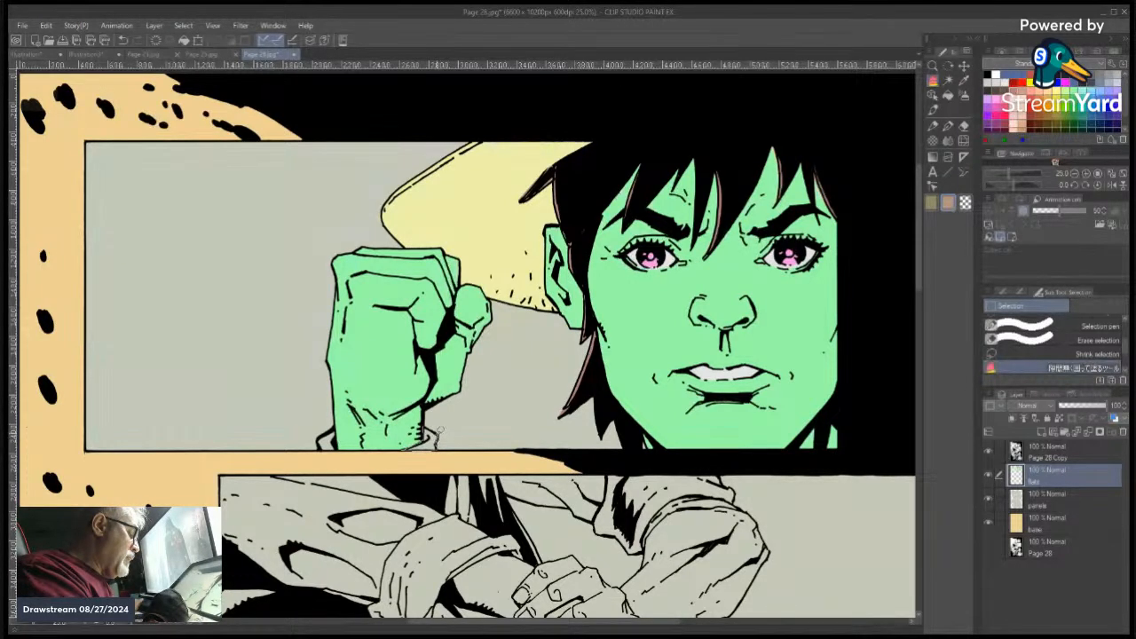
click(432, 433)
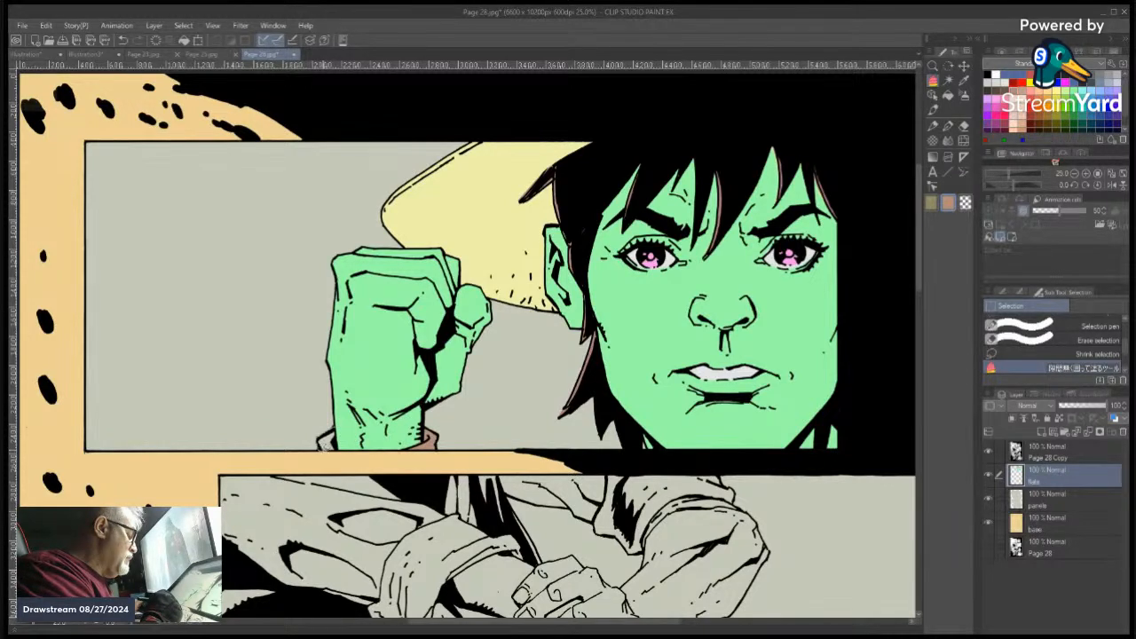
click(326, 442)
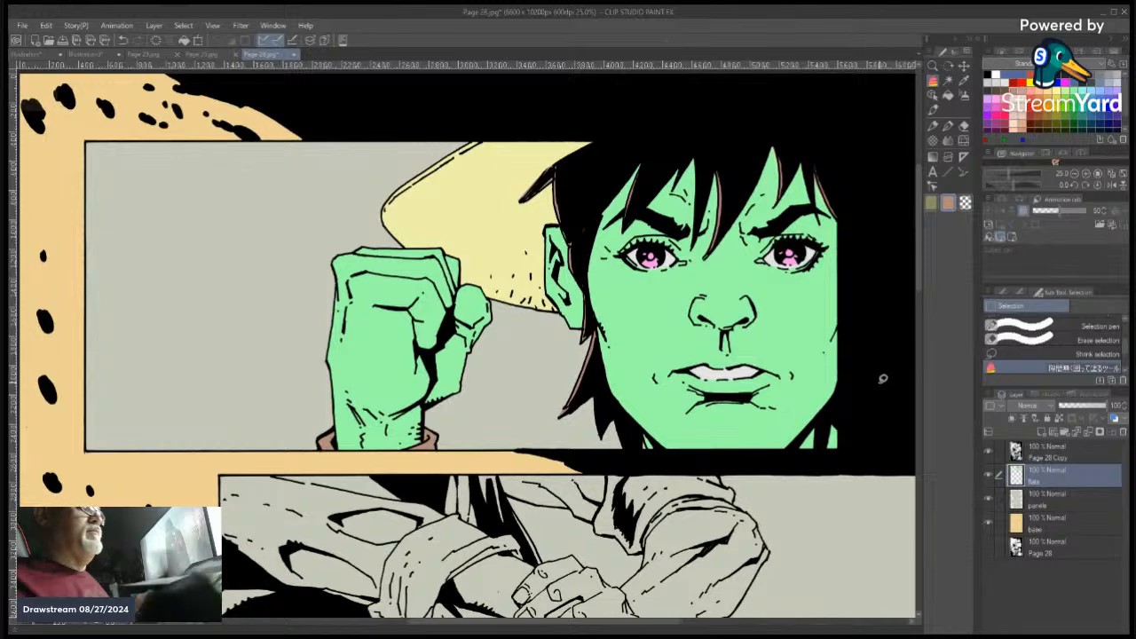
drag(920, 264, 949, 248)
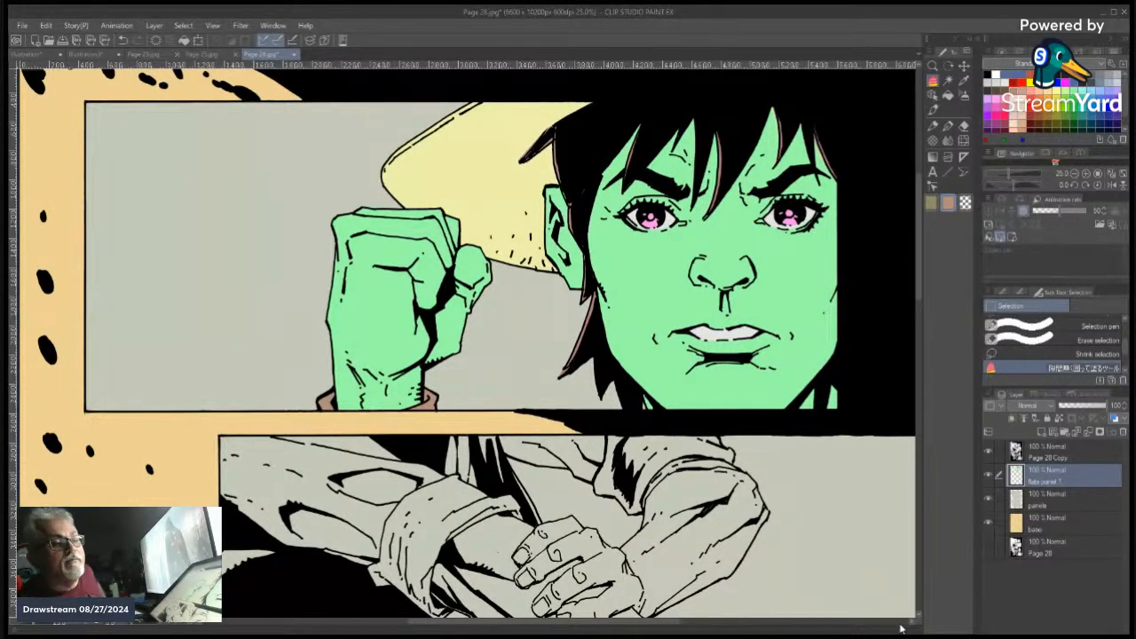
Add a new raster layer above the first panel's flats layer and name it "flats Panel 2"
click(1041, 433)
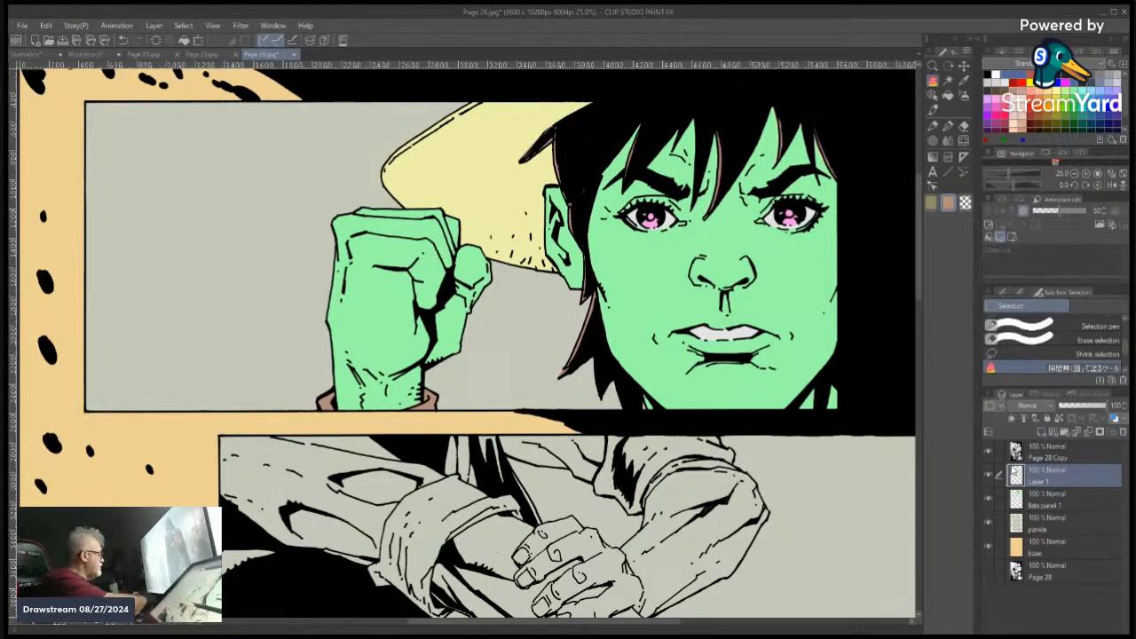
key(o)
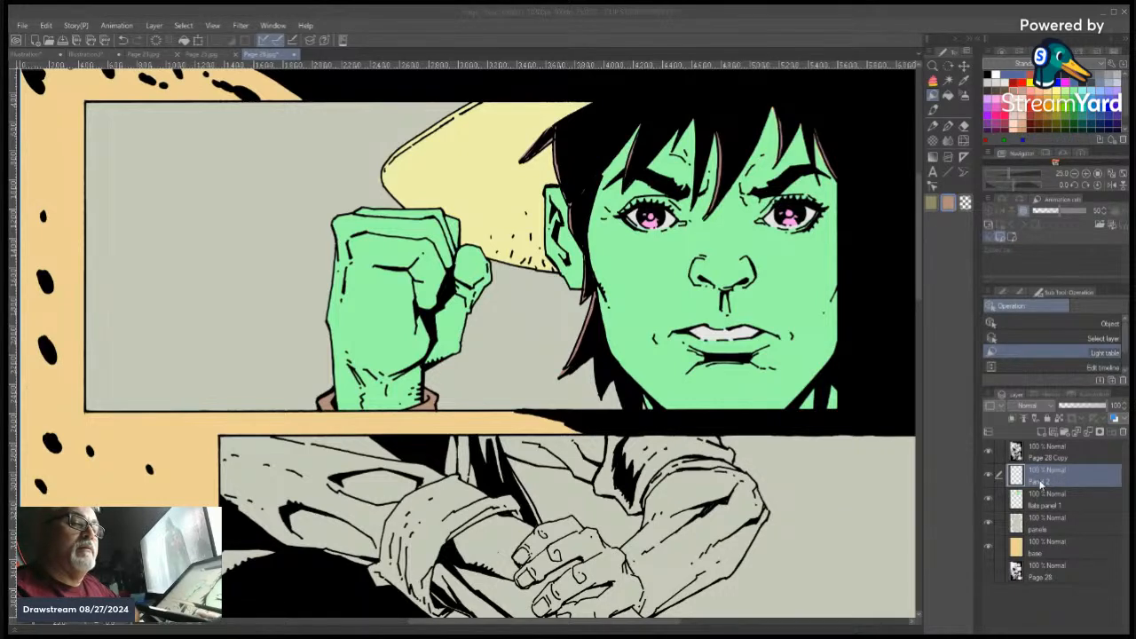
click(1058, 472)
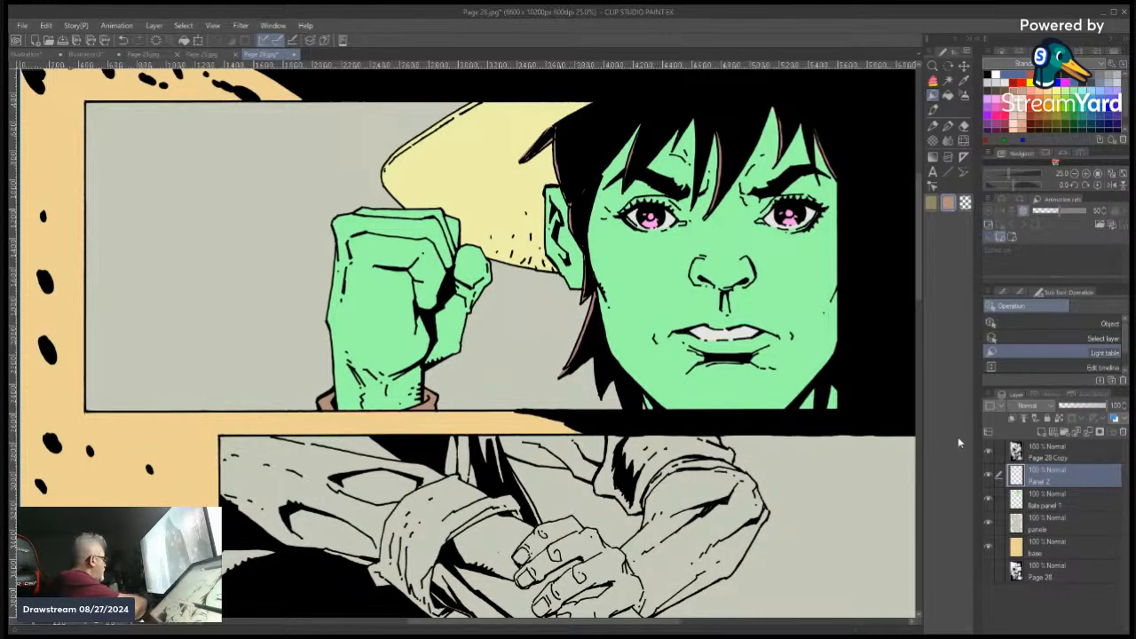
text(flats)
key(Return)
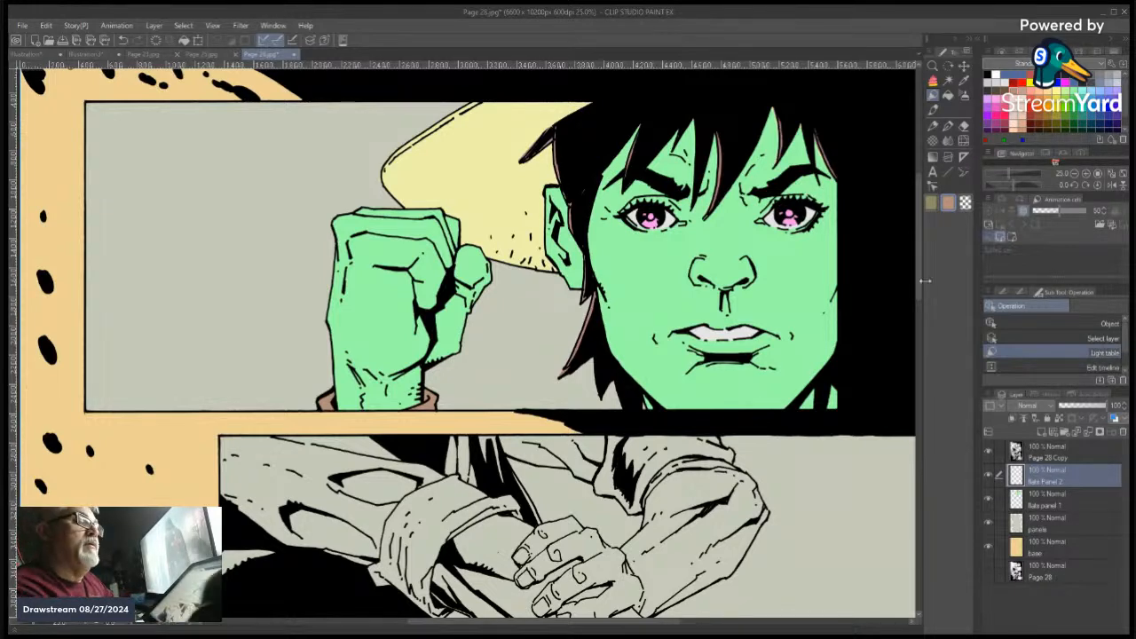
With the Polyline selection tool, outline the jacket's lower front in the second panel, from the panel's left border up to the rolled cuff
drag(920, 275, 910, 329)
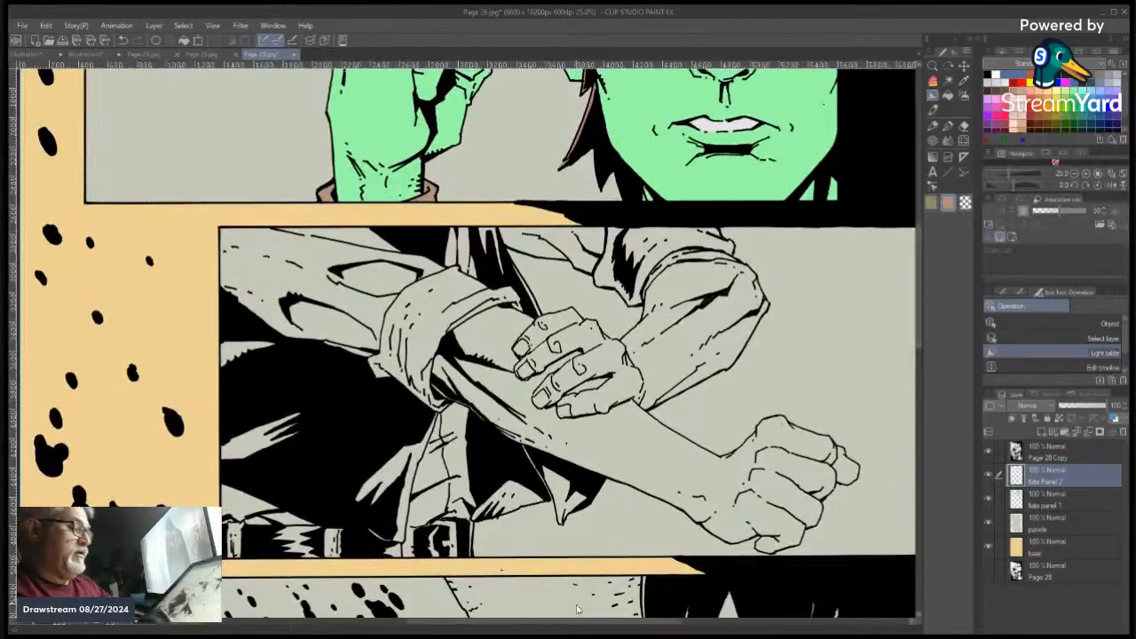
drag(571, 623, 569, 627)
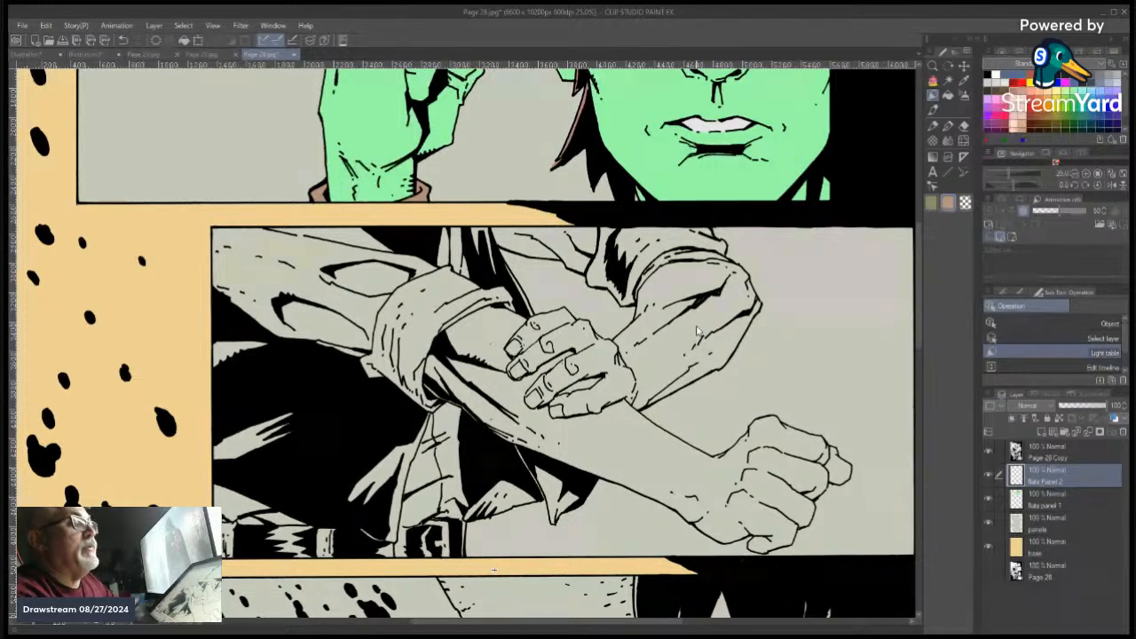
click(939, 85)
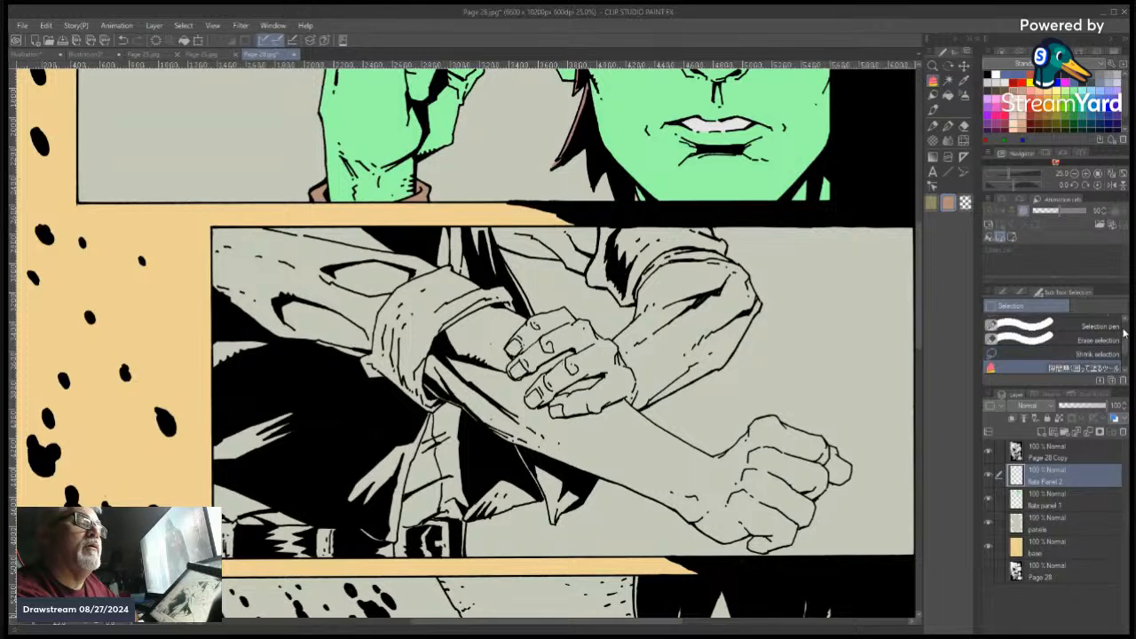
scroll(1126, 334, up, 3)
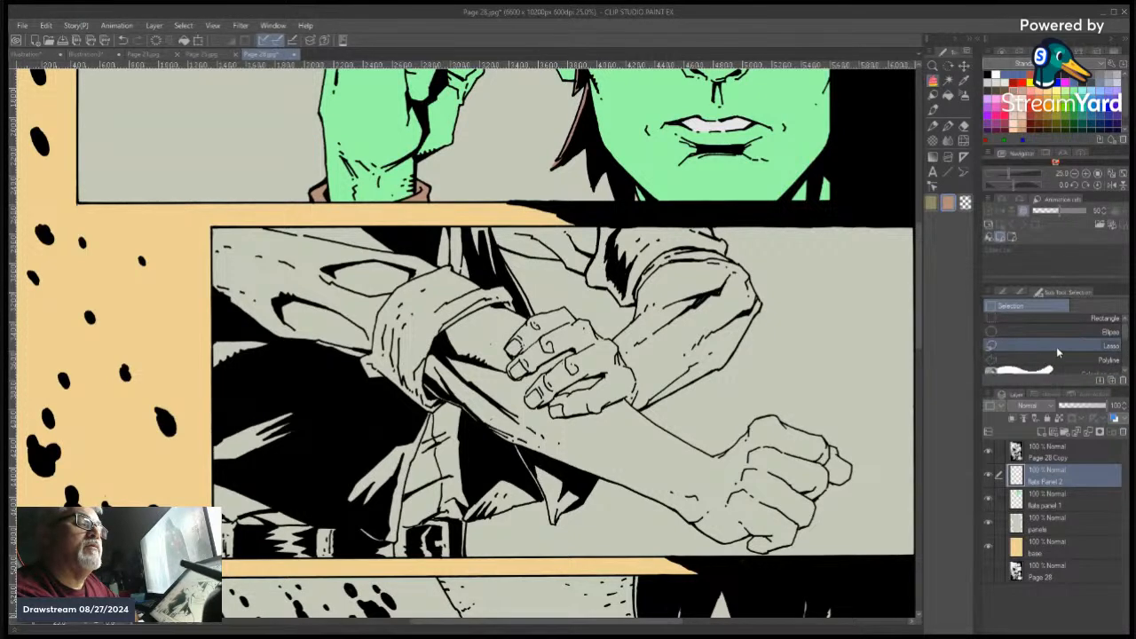
click(1078, 360)
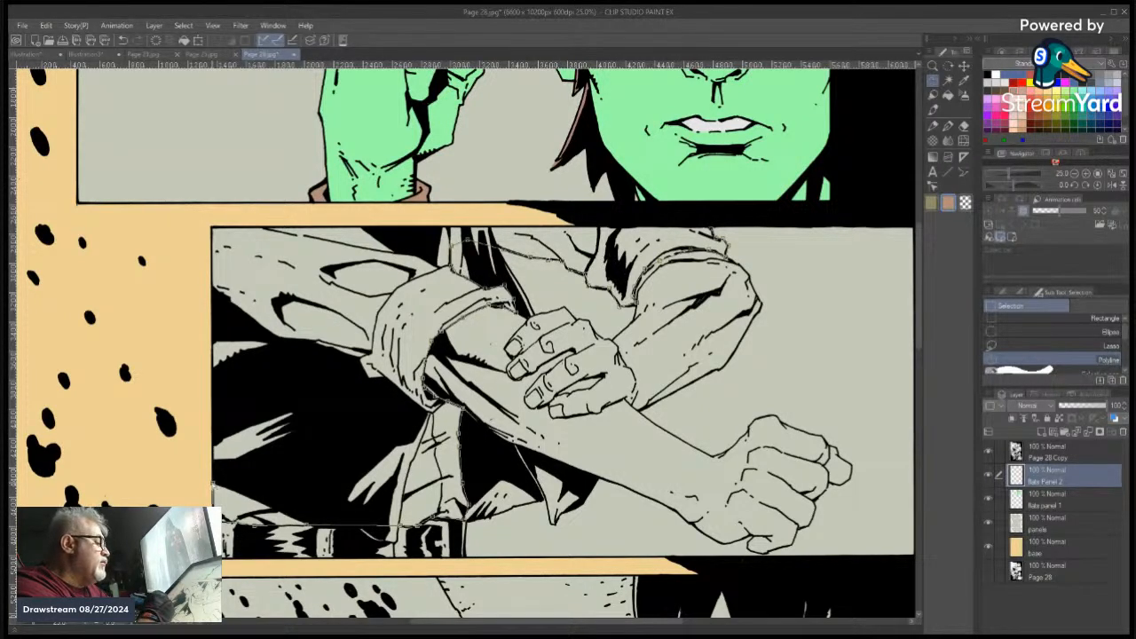
click(216, 470)
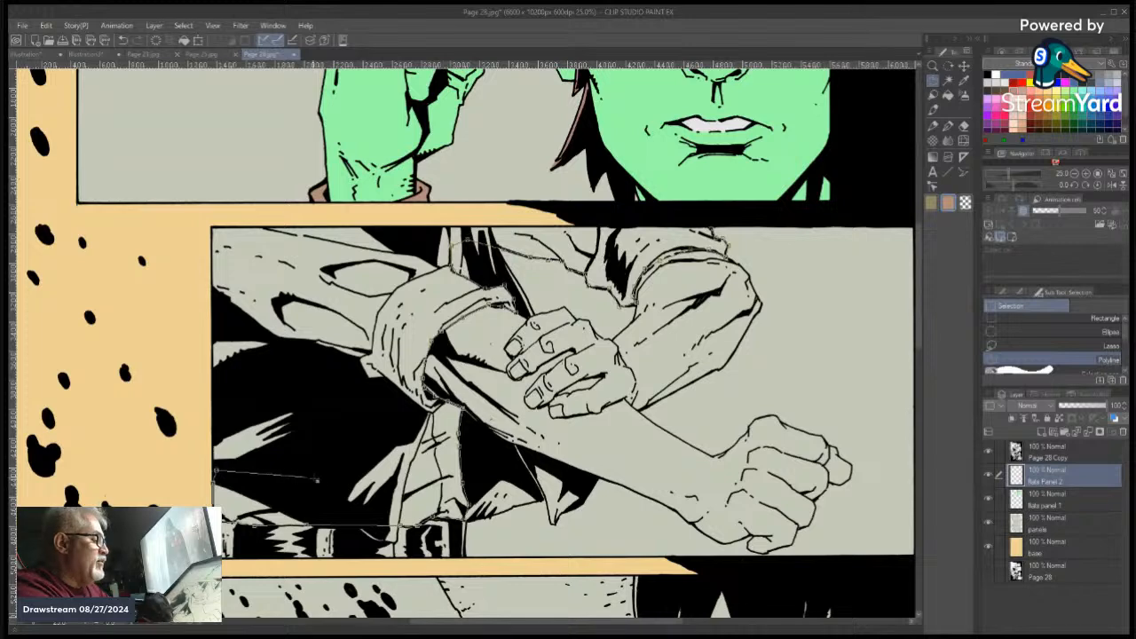
click(317, 486)
click(383, 459)
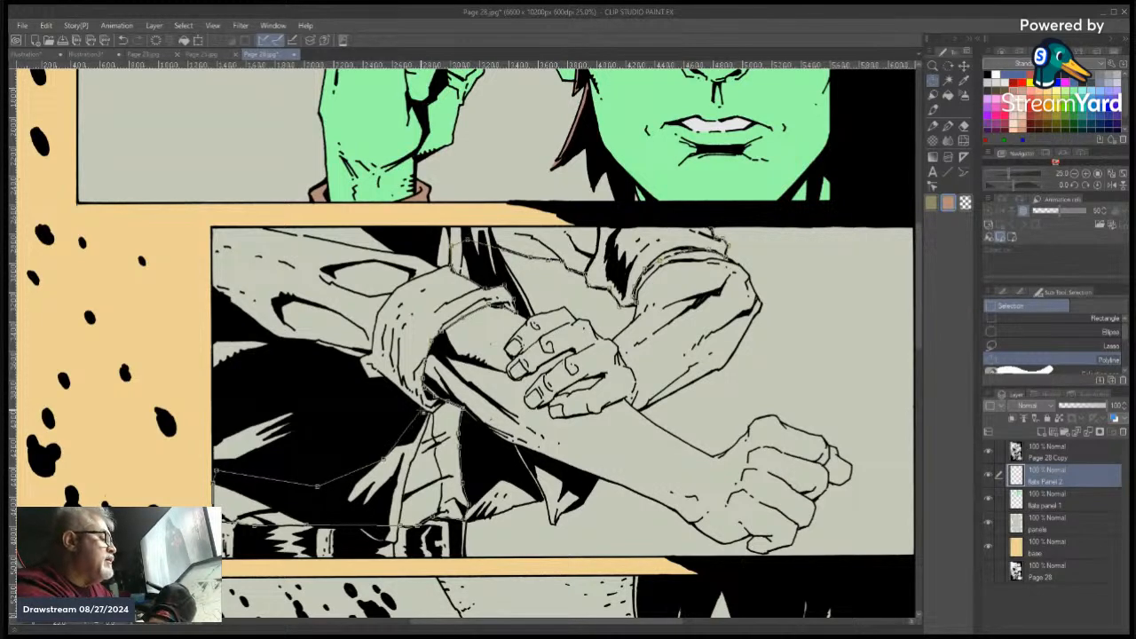
click(421, 409)
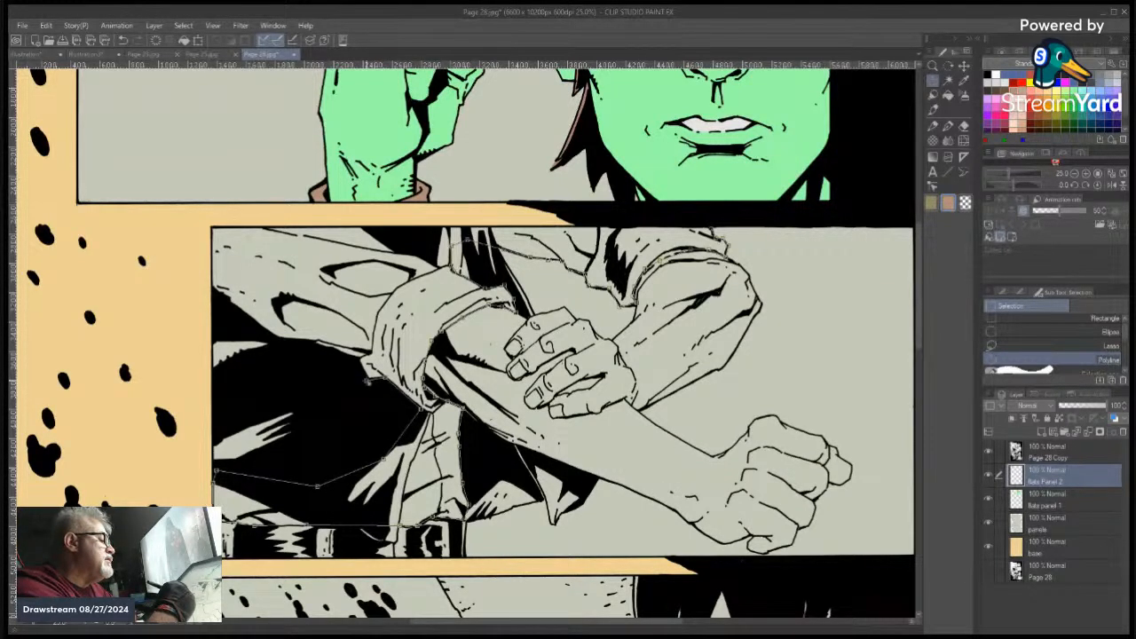
Continue the polyline under the left sleeve, up the panel's left border and along its upper border, closing the jacket selection
click(365, 380)
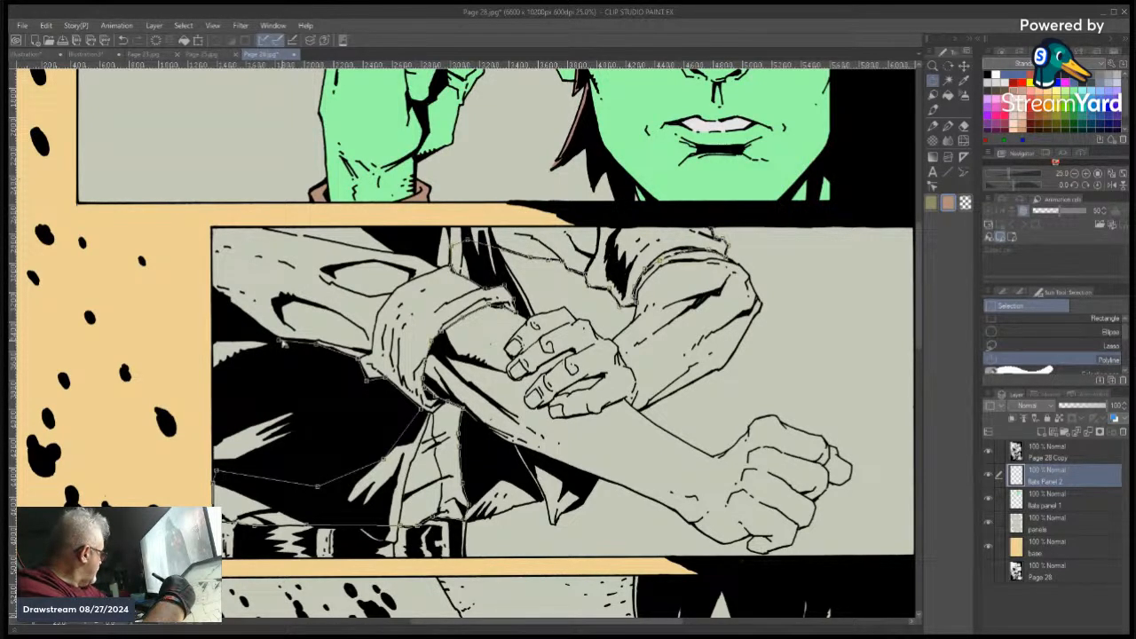
click(279, 340)
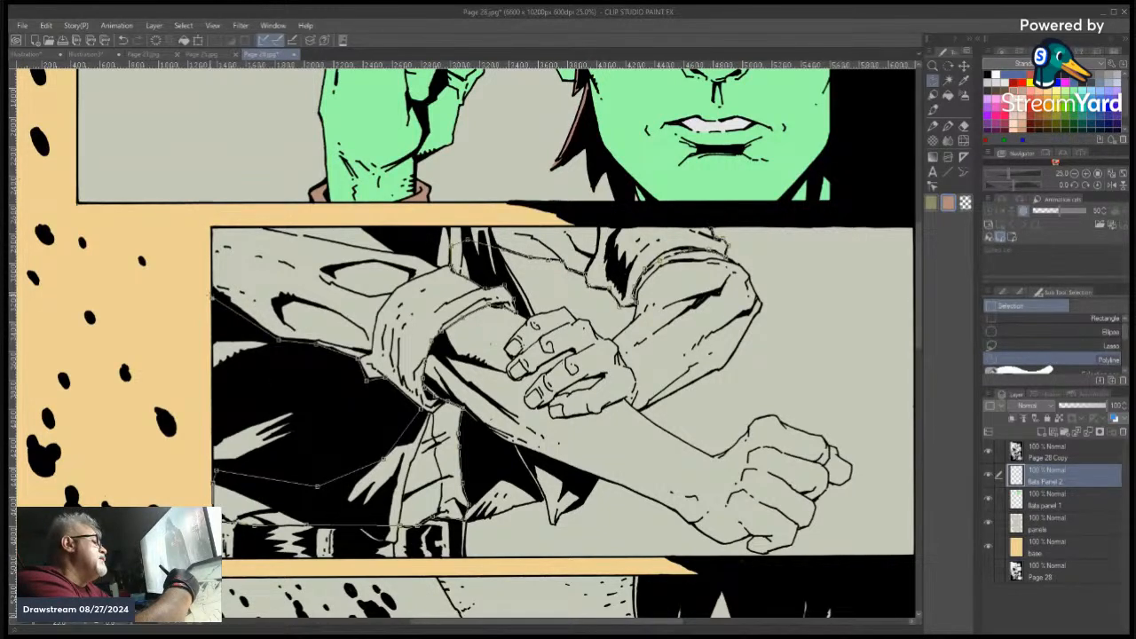
click(210, 295)
click(212, 228)
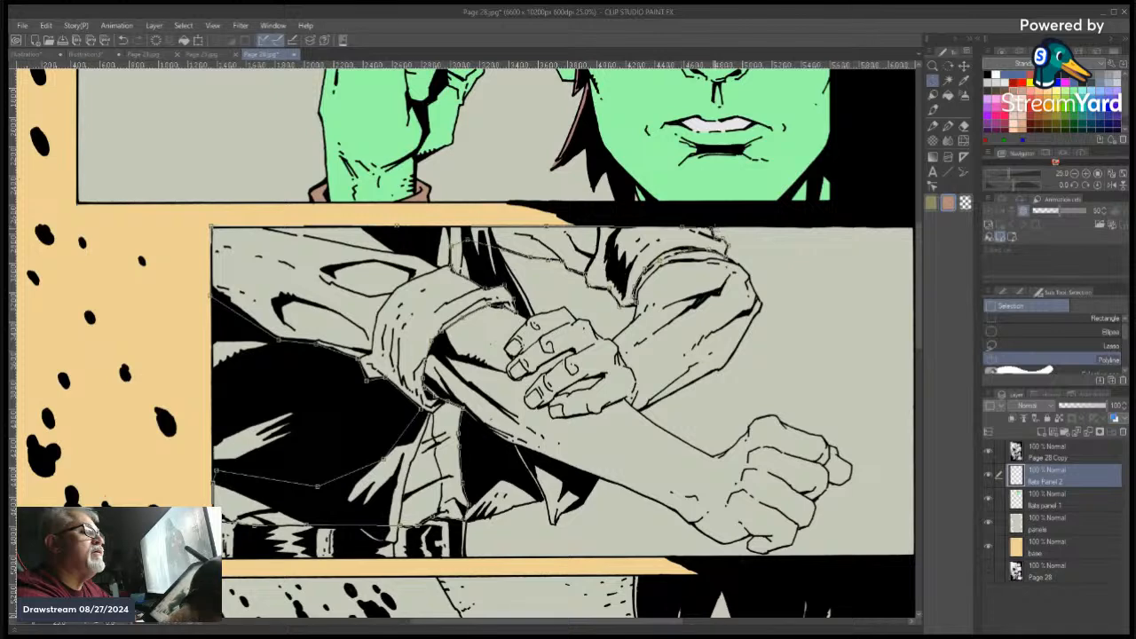
click(713, 230)
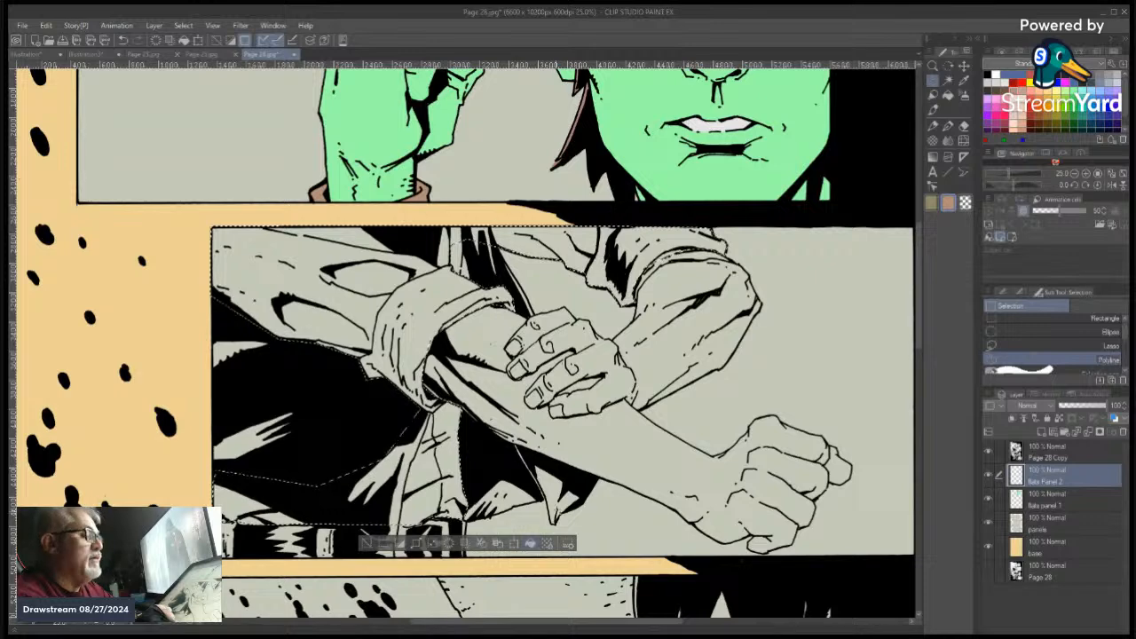
Fill the selected jacket with reddish brown, replace that fill with teal, and clear the selection
click(530, 545)
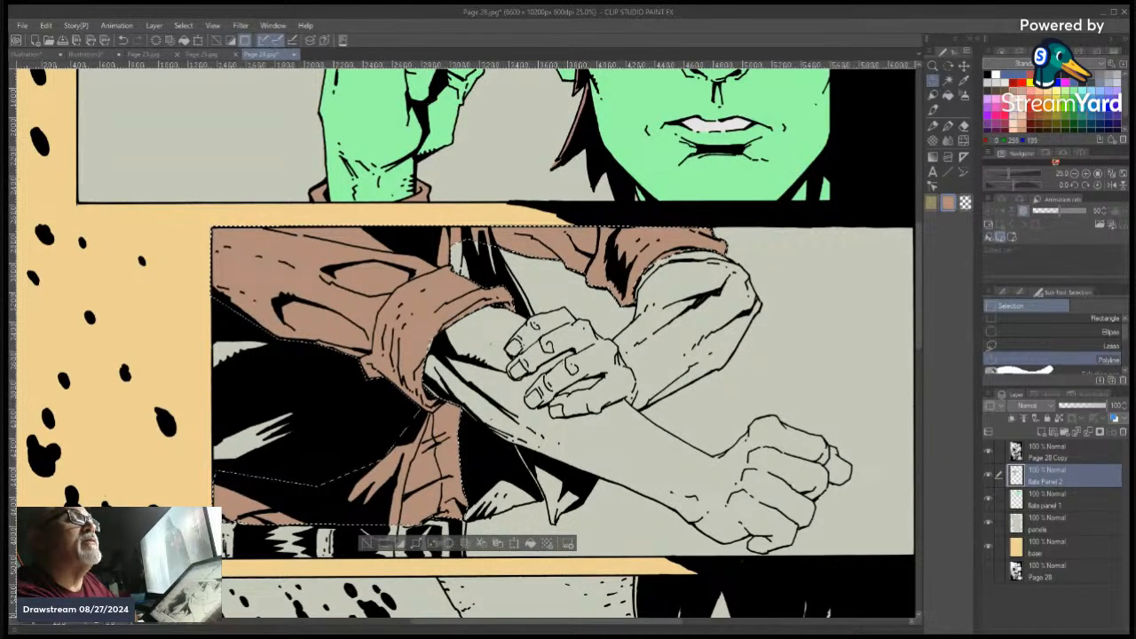
click(1083, 115)
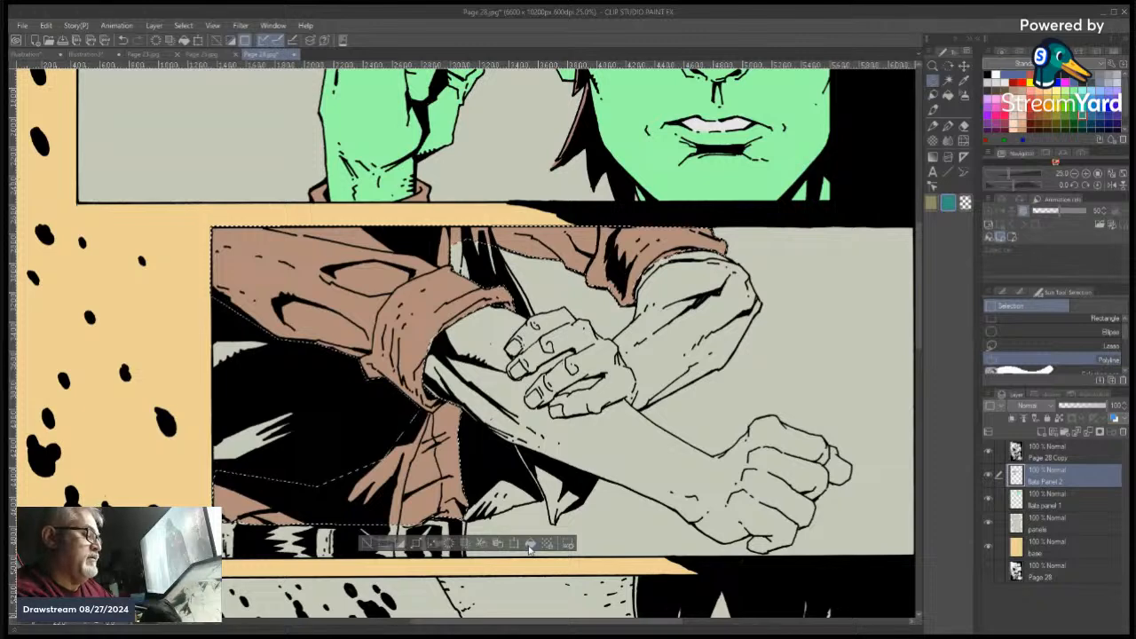
click(530, 545)
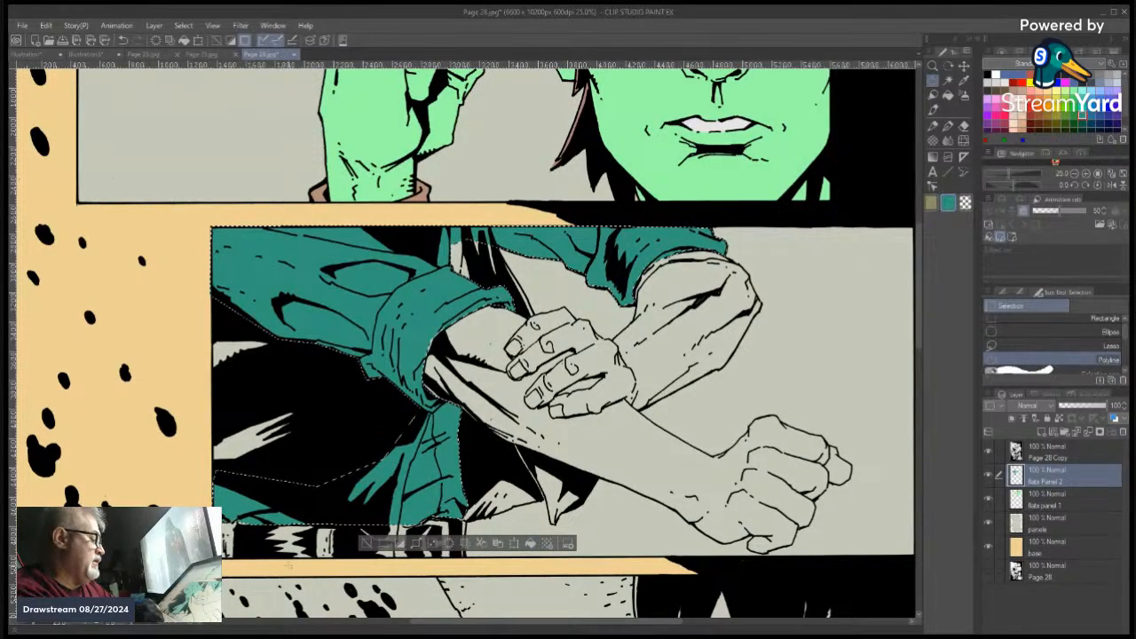
click(377, 548)
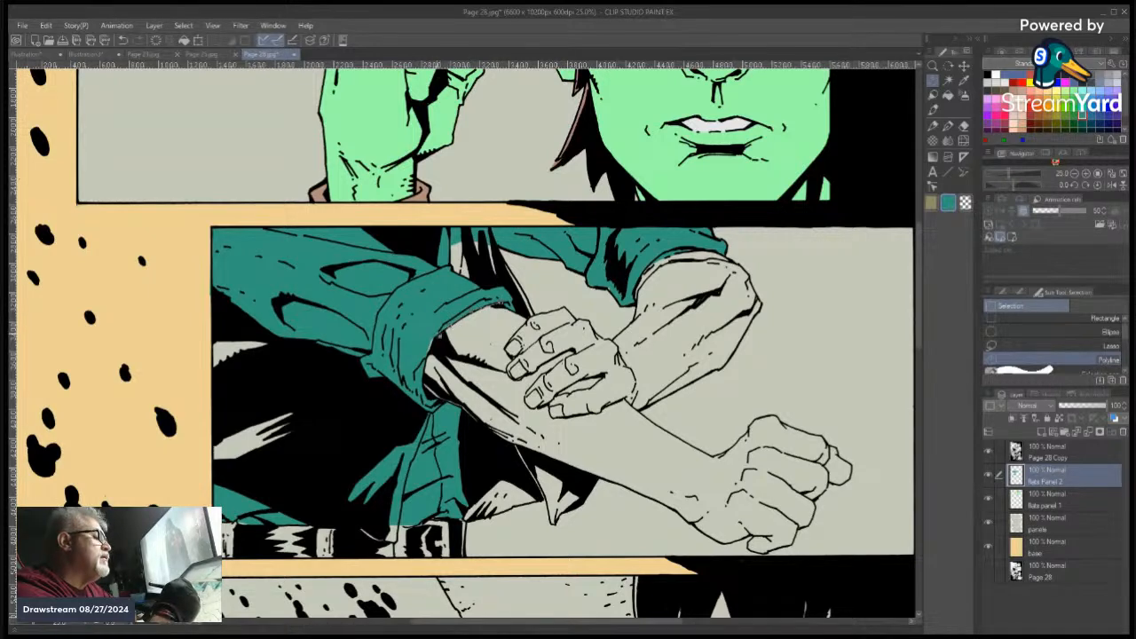
Enclose the missed areas on the left sleeve's rolled cuff with polyline selections, fill them with the same teal, and deselect
click(416, 378)
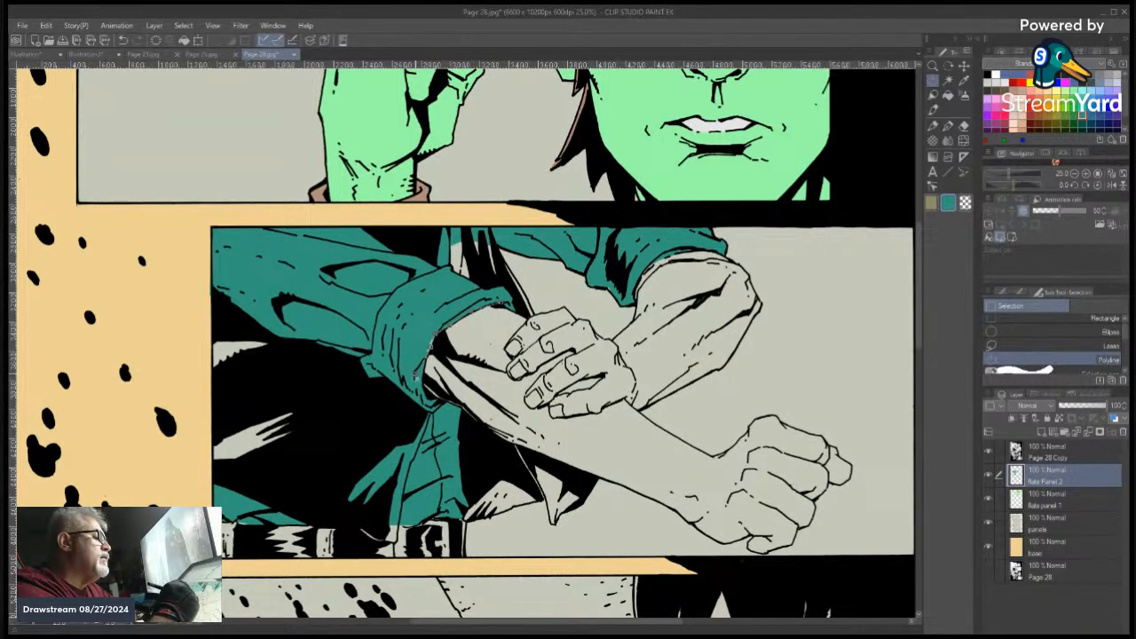
click(392, 348)
click(422, 298)
click(486, 291)
double_click(501, 303)
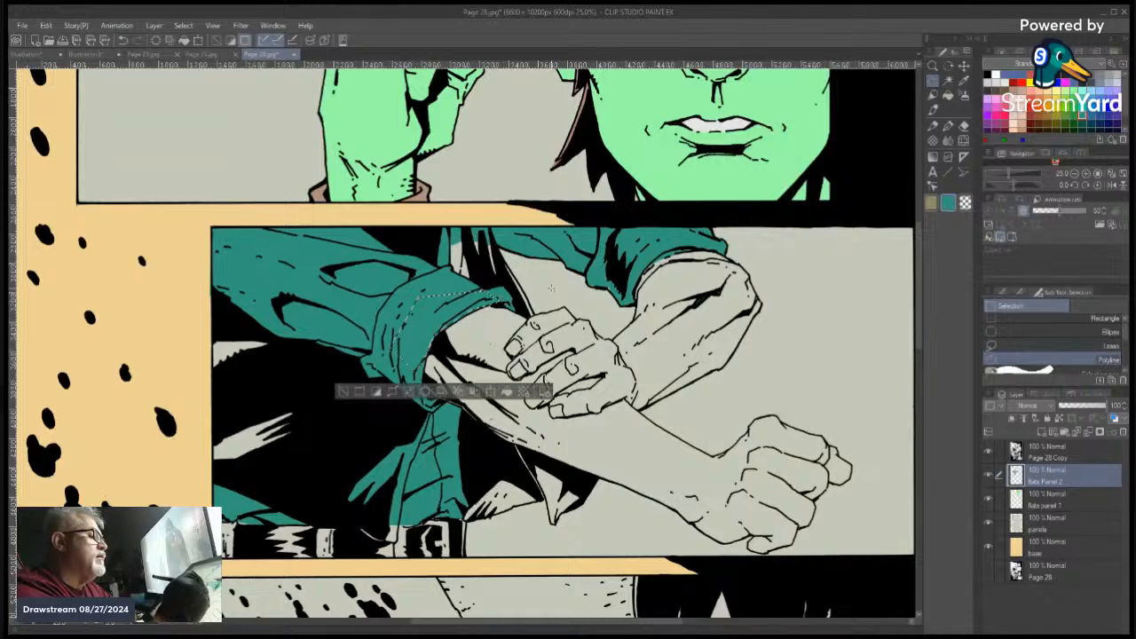
click(343, 395)
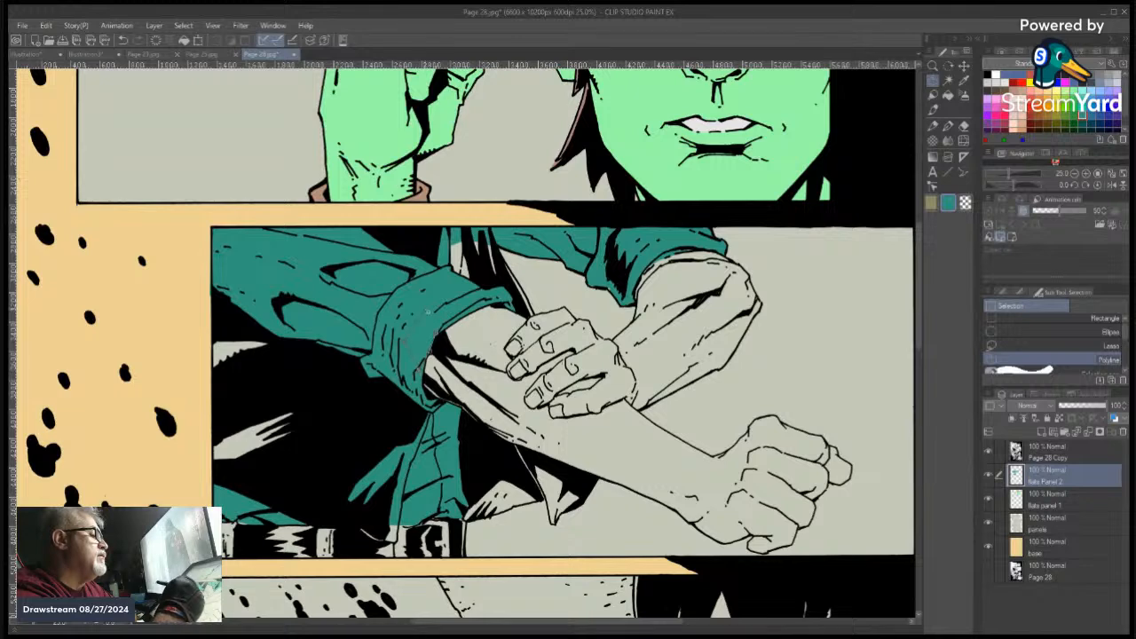
click(427, 310)
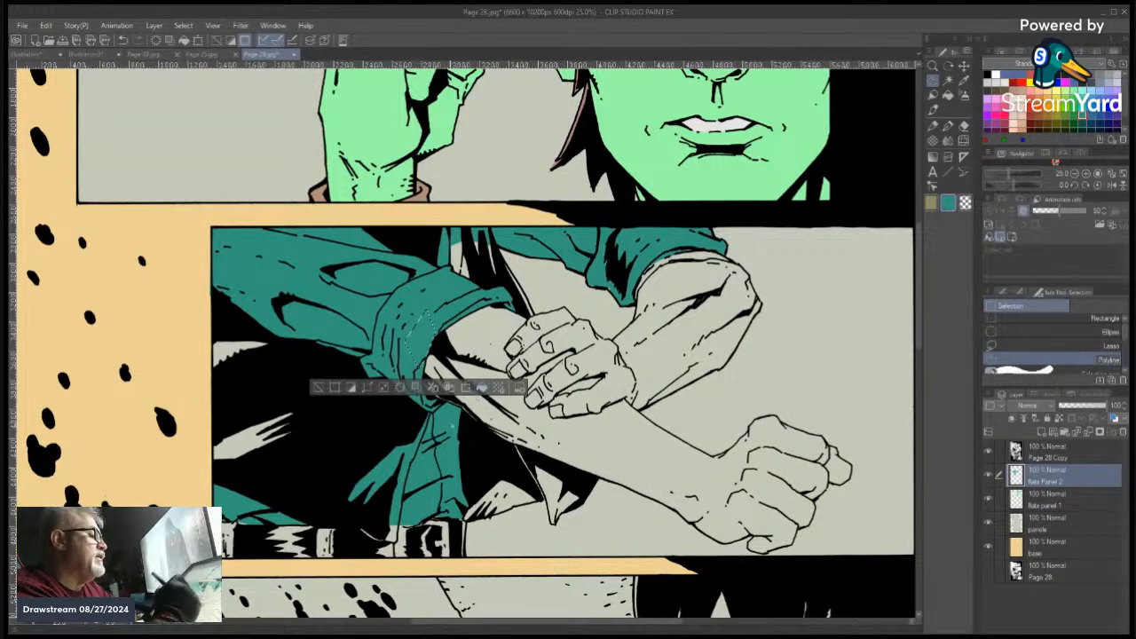
click(320, 388)
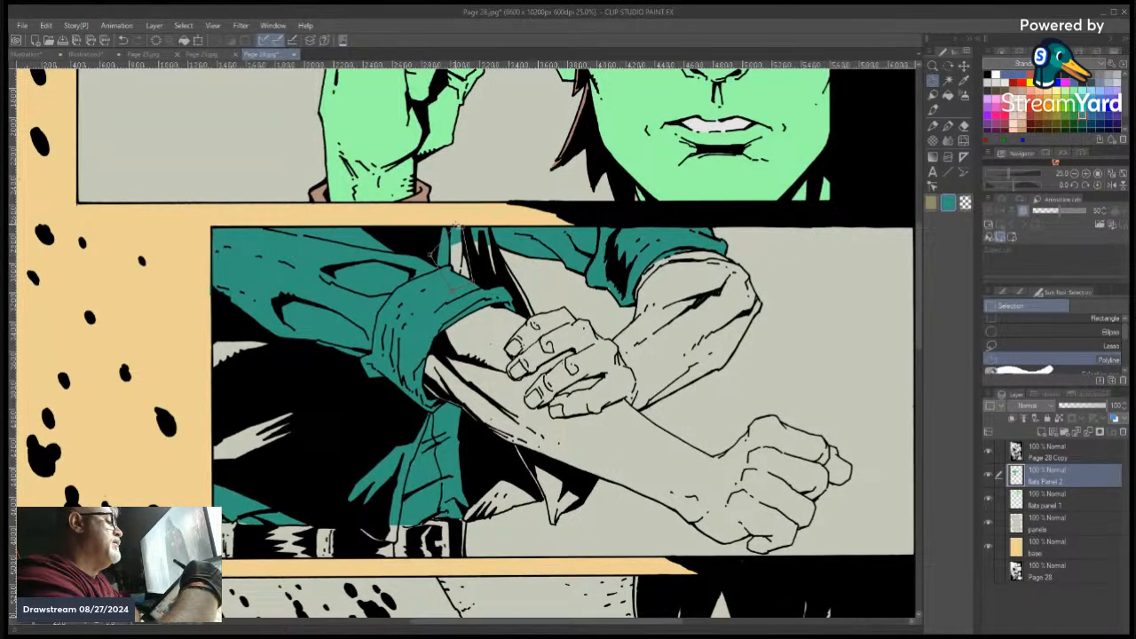
Select the missed patch between the left cuff and the panel's upper border, fill it with the same teal, and deselect
double_click(464, 227)
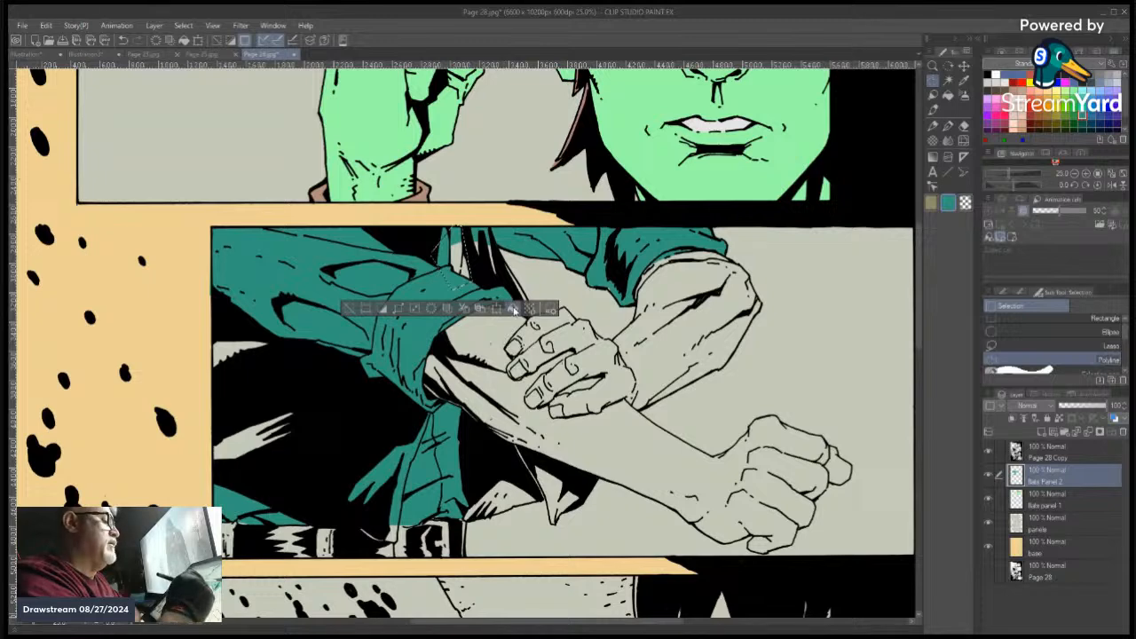
click(513, 309)
key(ctrl+d)
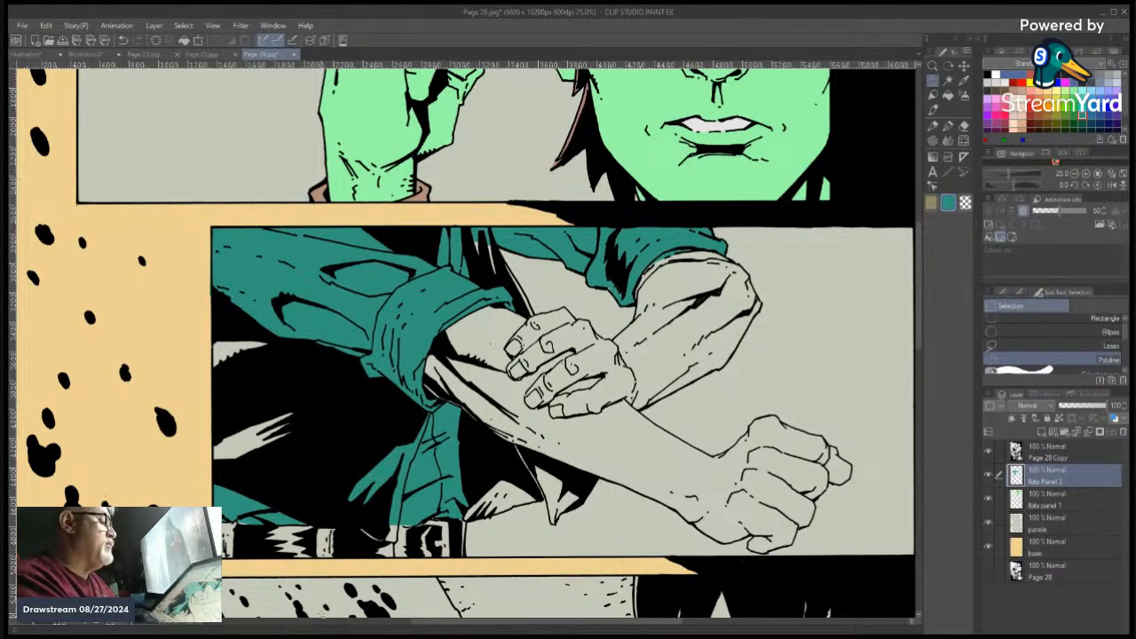
Select the shadowed fold of the right rolled sleeve with a polyline, fill it with the same teal, and deselect
scroll(920, 257, up, 2)
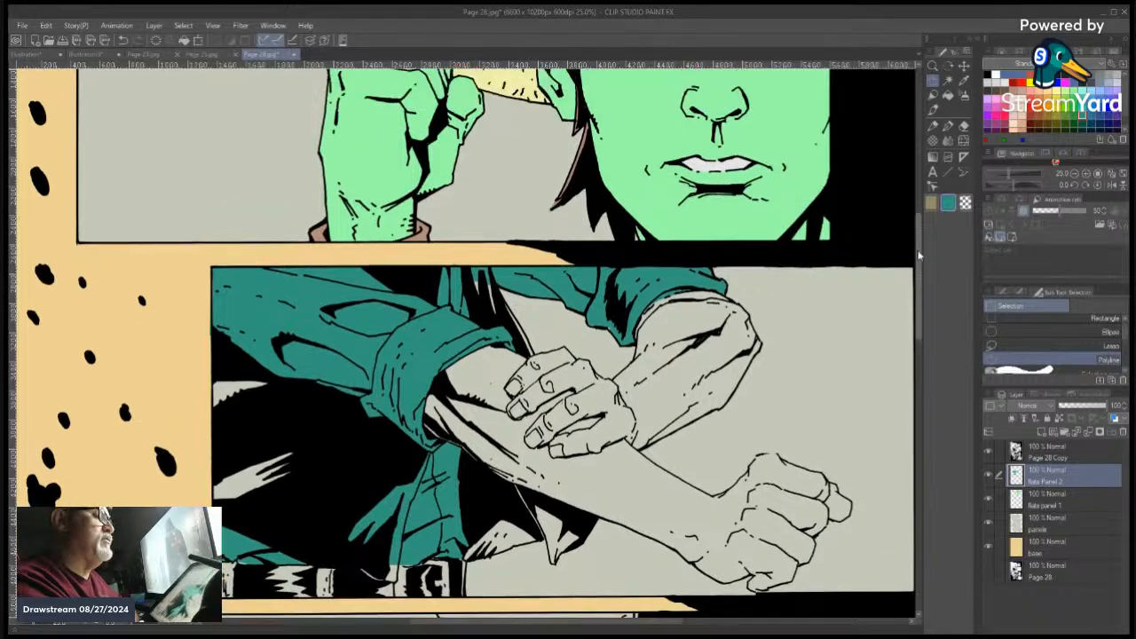
scroll(919, 258, down, 2)
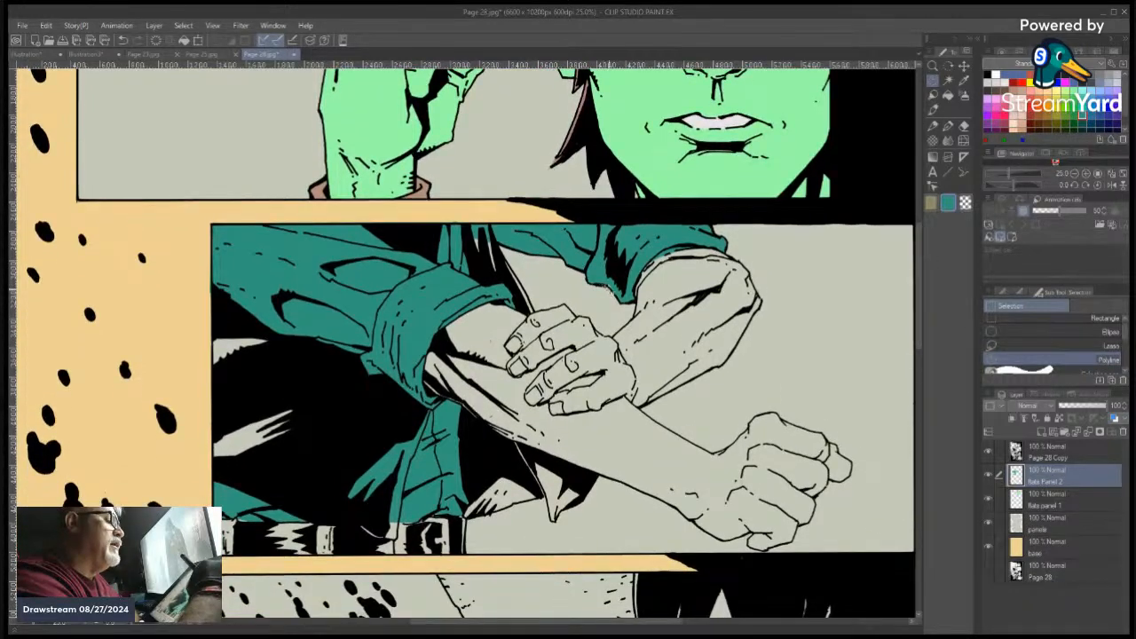
click(625, 260)
click(605, 260)
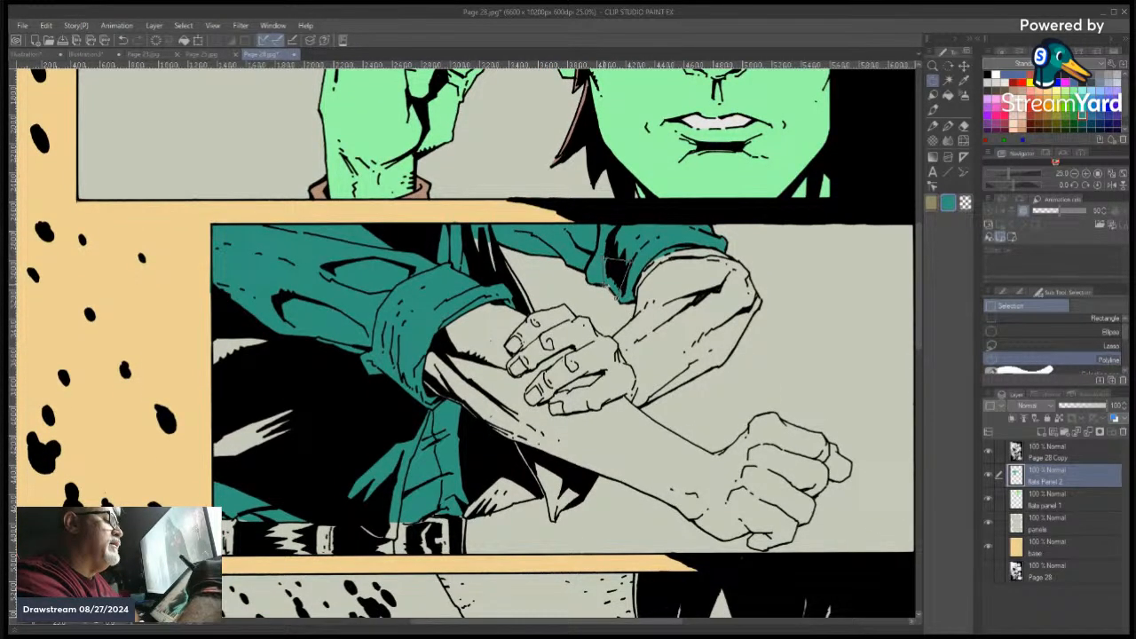
double_click(604, 281)
click(680, 318)
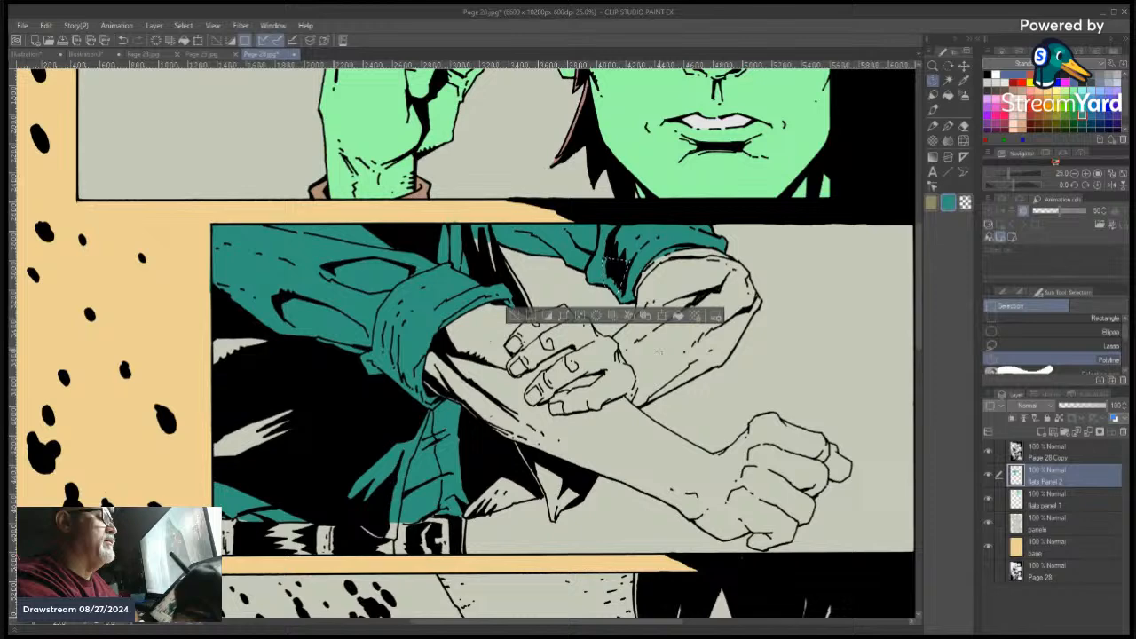
click(523, 318)
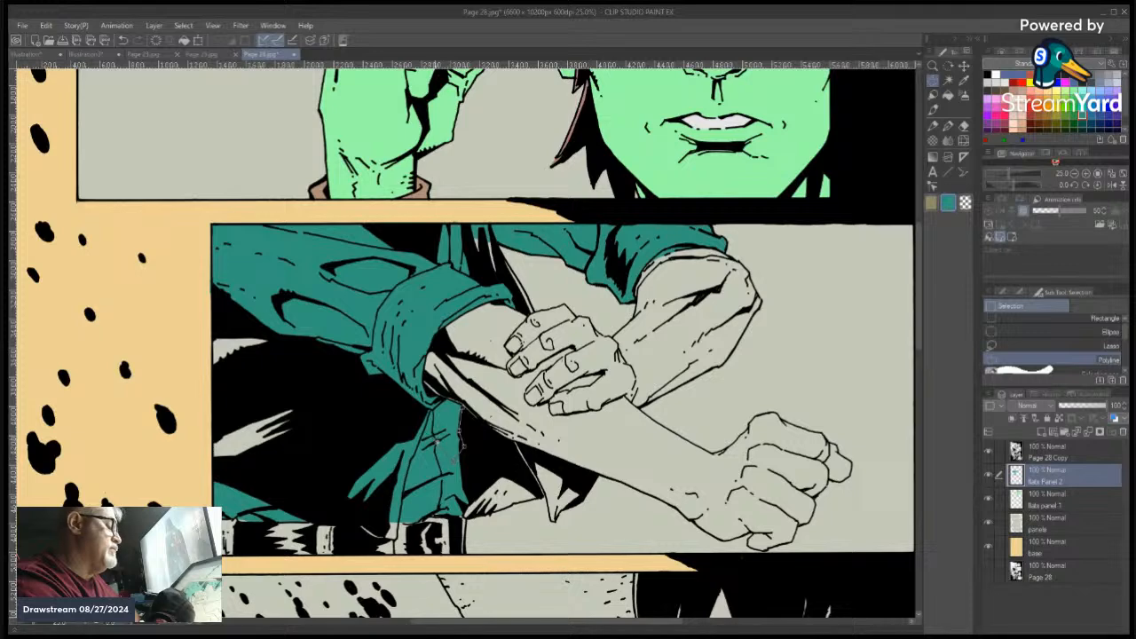
Select the missed patch on the jacket's front below the forearm, fill it with the same teal, and deselect
double_click(439, 442)
click(511, 480)
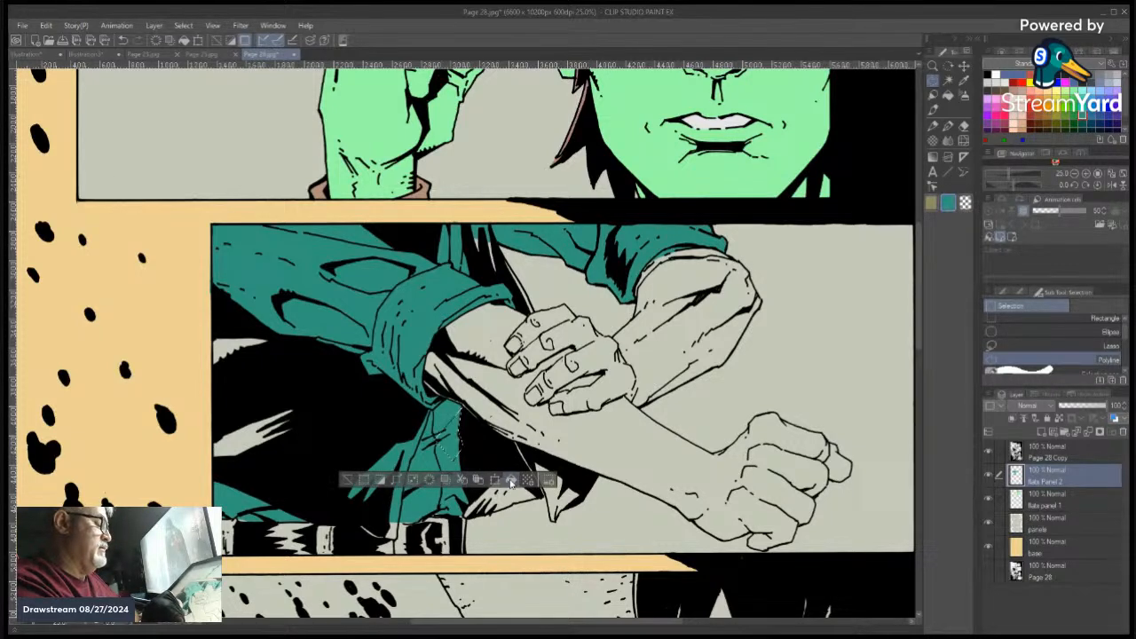
click(346, 481)
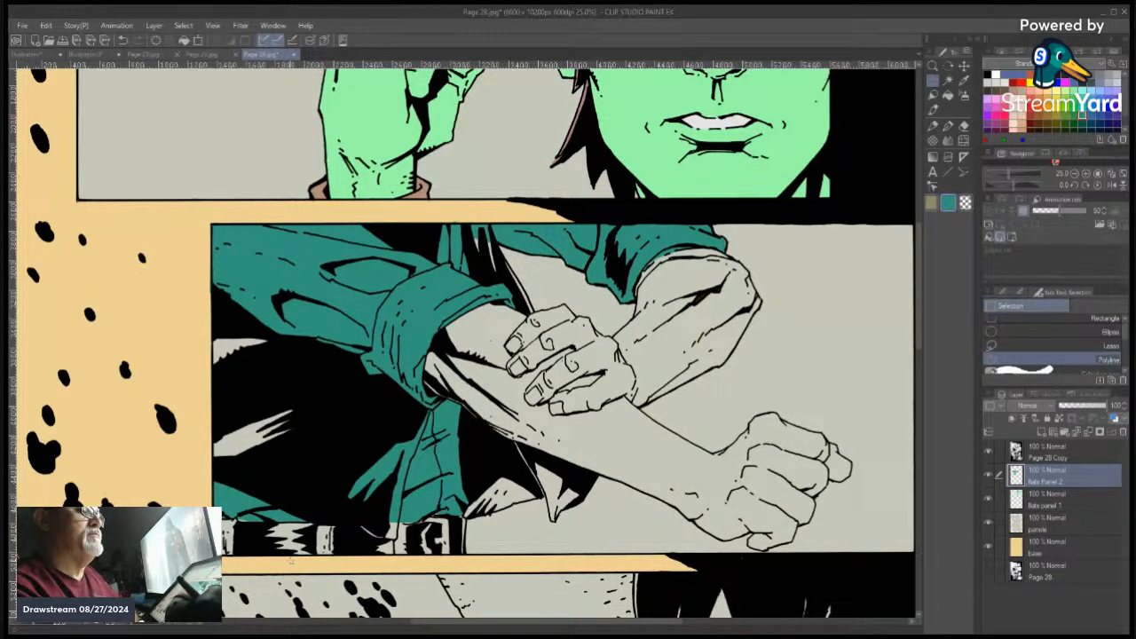
Mute the second panel's teal jacket flats to a greyer teal with a colour adjustment
click(843, 520)
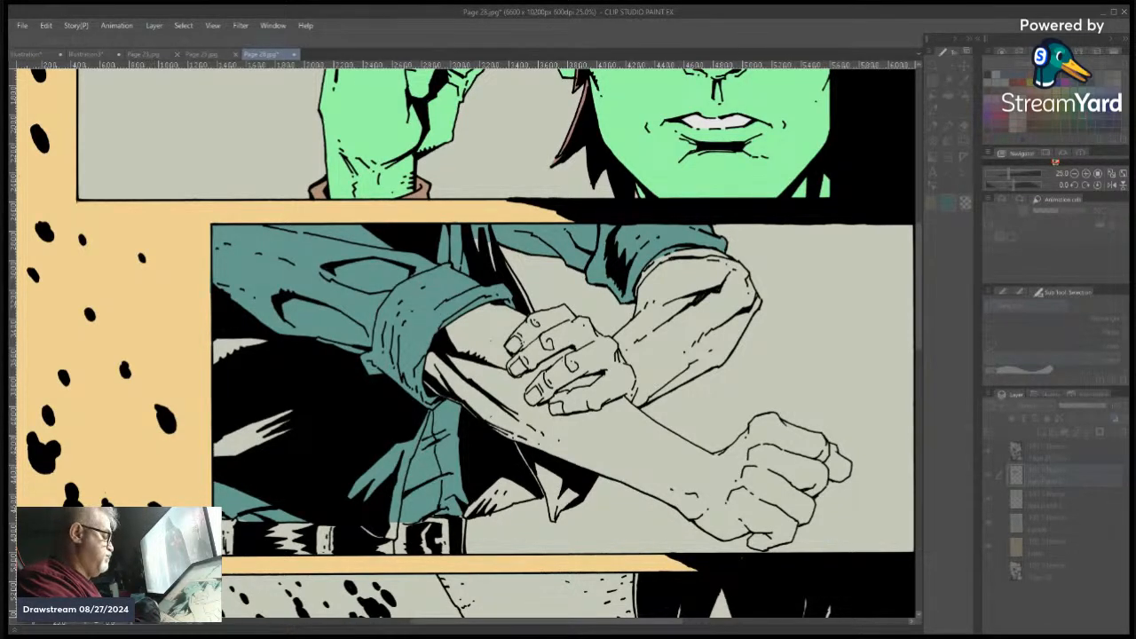
click(286, 470)
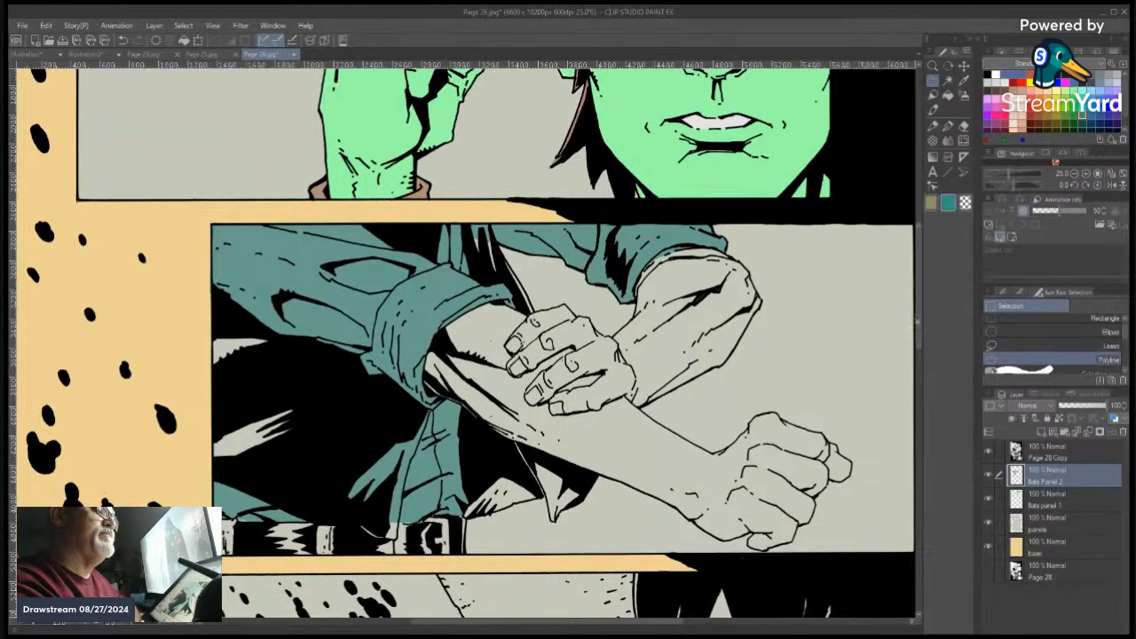
Enclose the dark shirt strip between the jacket's lapels, from the panel's upper border down to the gripping hand, with a polyline selection
mouse_move(918, 323)
mouse_down()
mouse_move(915, 332)
mouse_move(926, 299)
mouse_move(924, 312)
mouse_up()
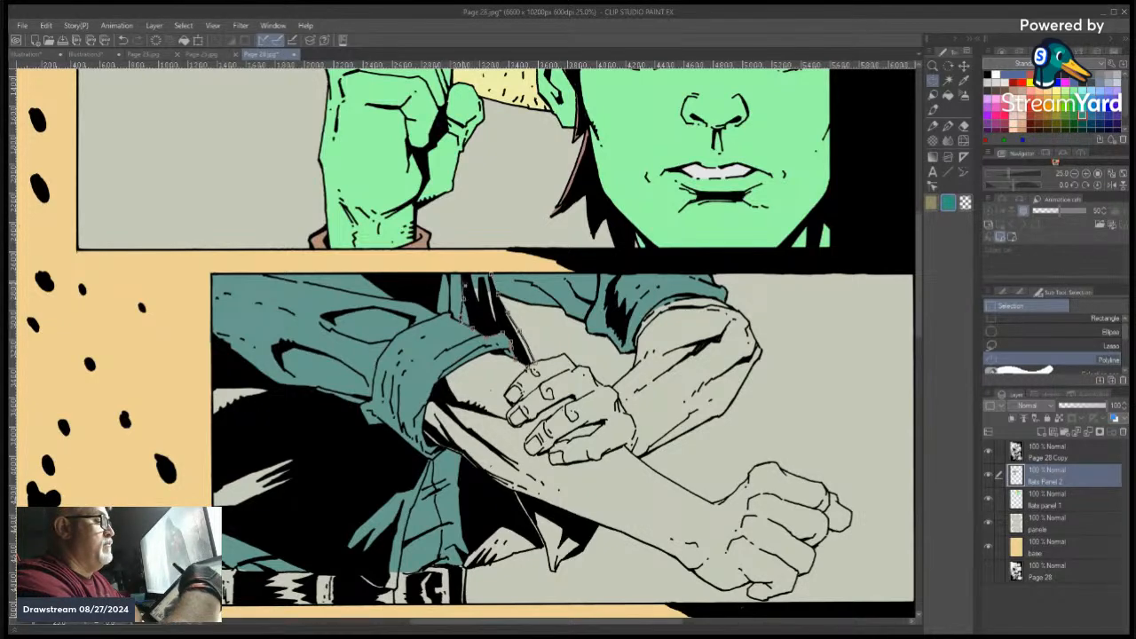
click(461, 274)
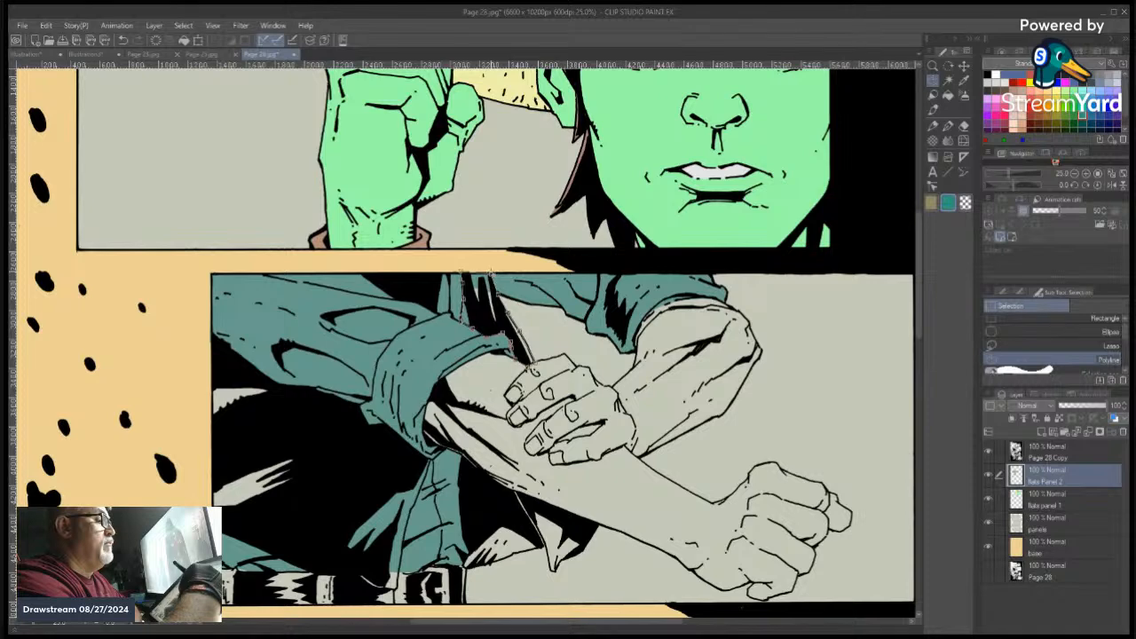
click(493, 274)
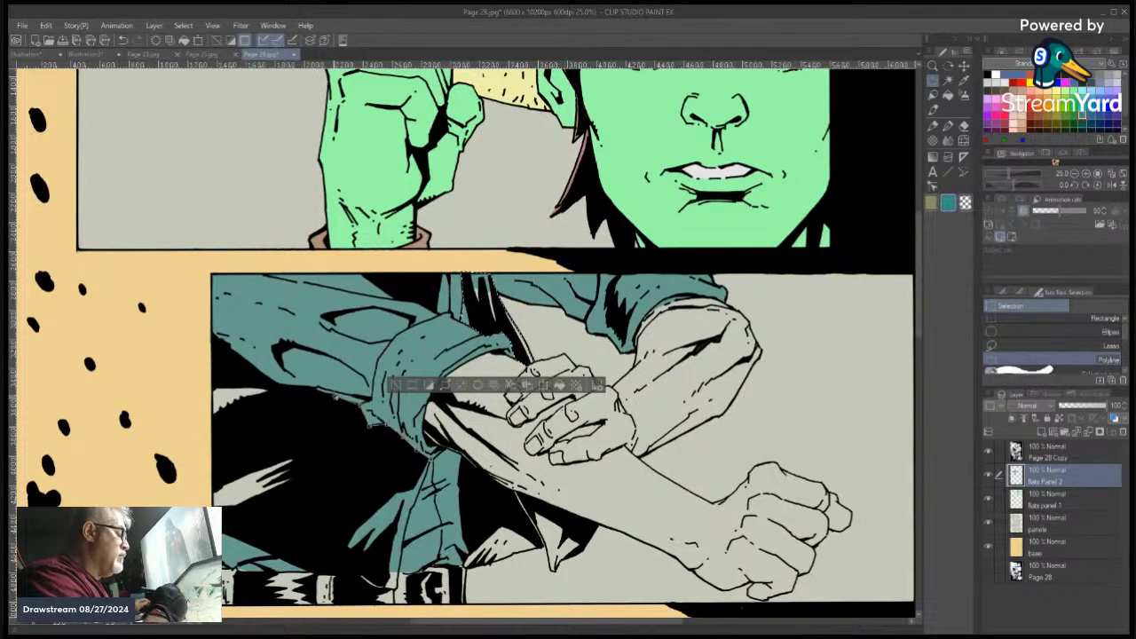
Add the large shirt area below the left sleeve to the selection, tracing the sleeve edge, panel border, jacket hem and front opening
click(311, 388)
click(282, 386)
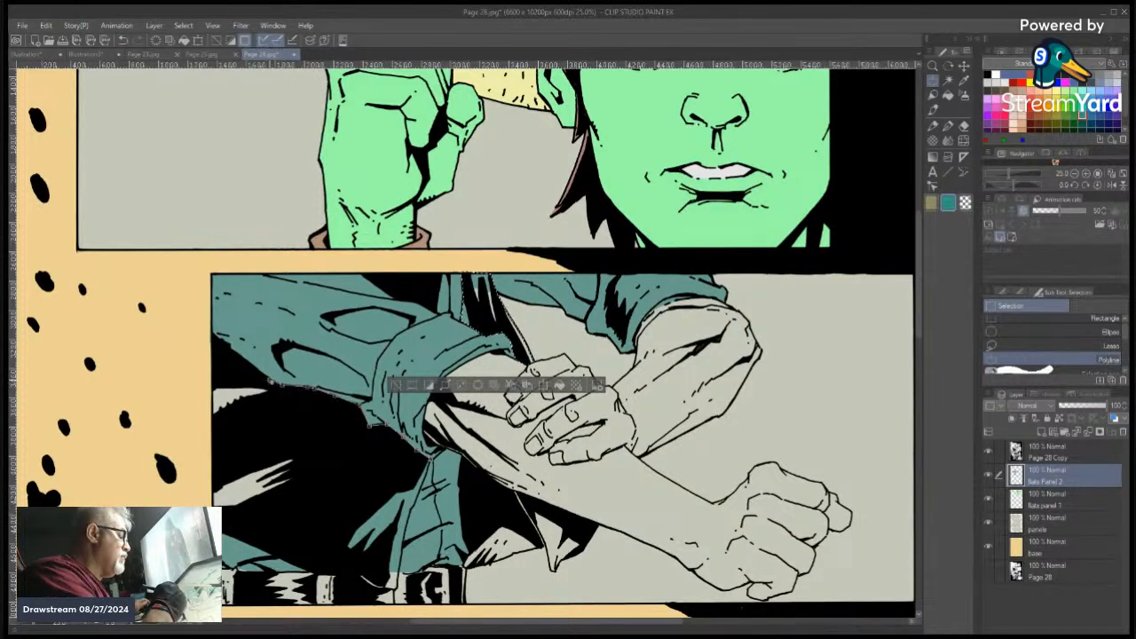
click(254, 367)
click(233, 352)
click(213, 335)
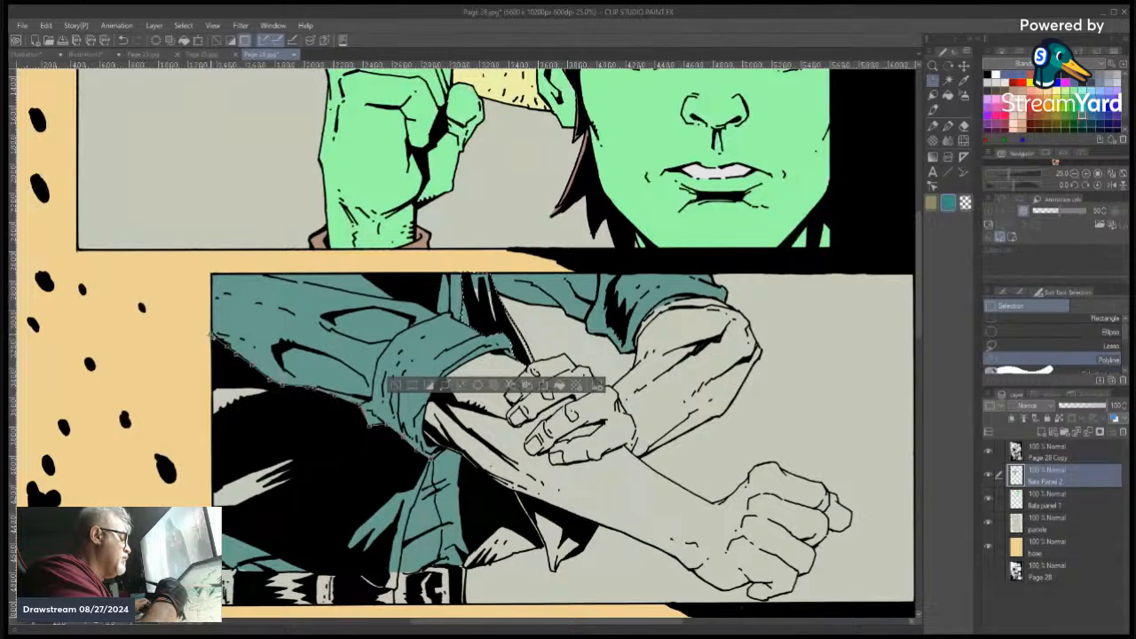
click(213, 532)
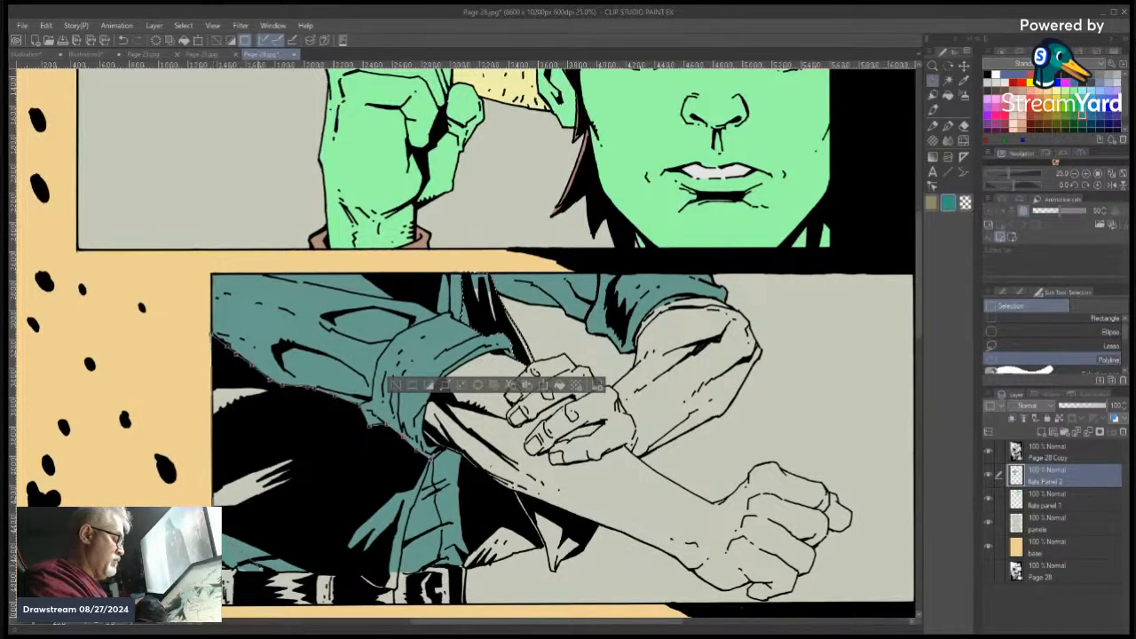
click(259, 546)
click(298, 566)
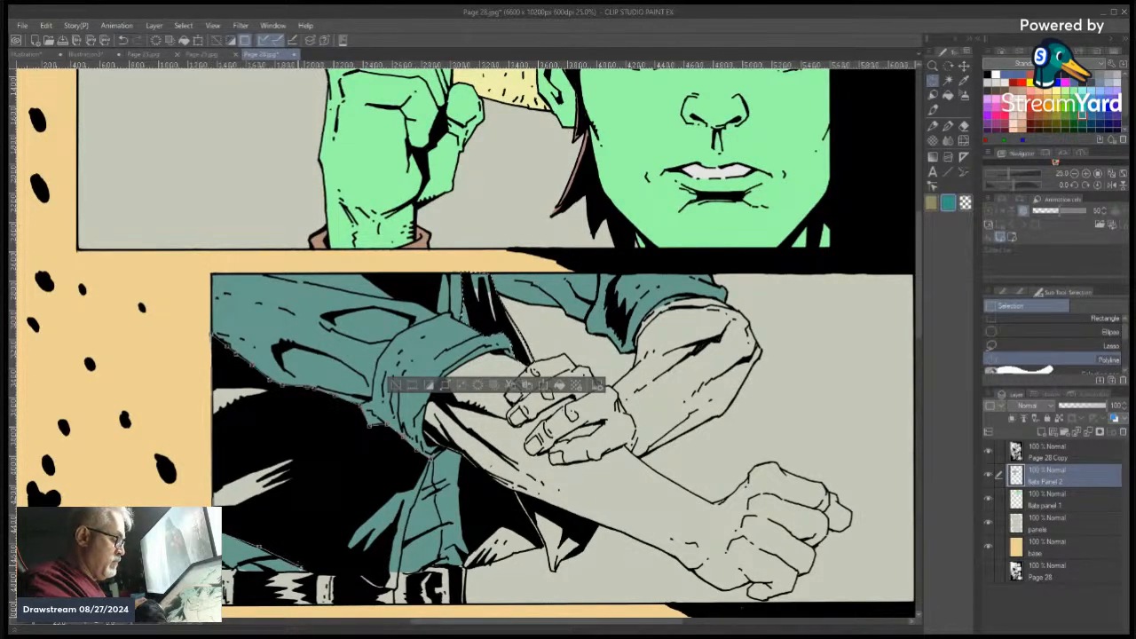
click(321, 574)
click(351, 575)
click(364, 578)
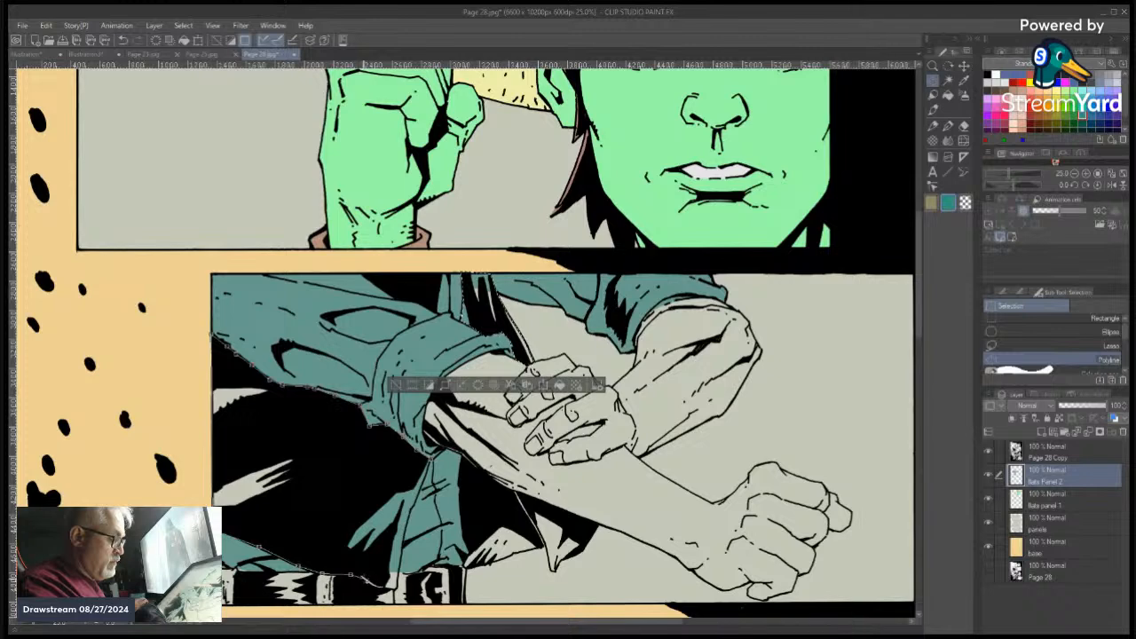
click(393, 588)
click(398, 573)
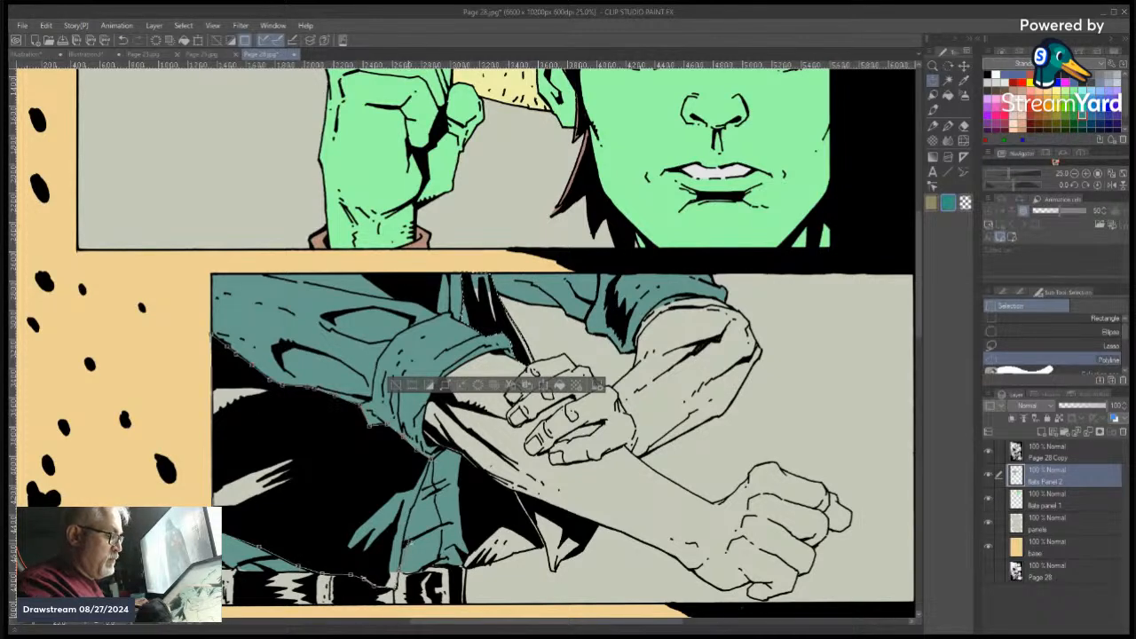
click(404, 541)
click(411, 511)
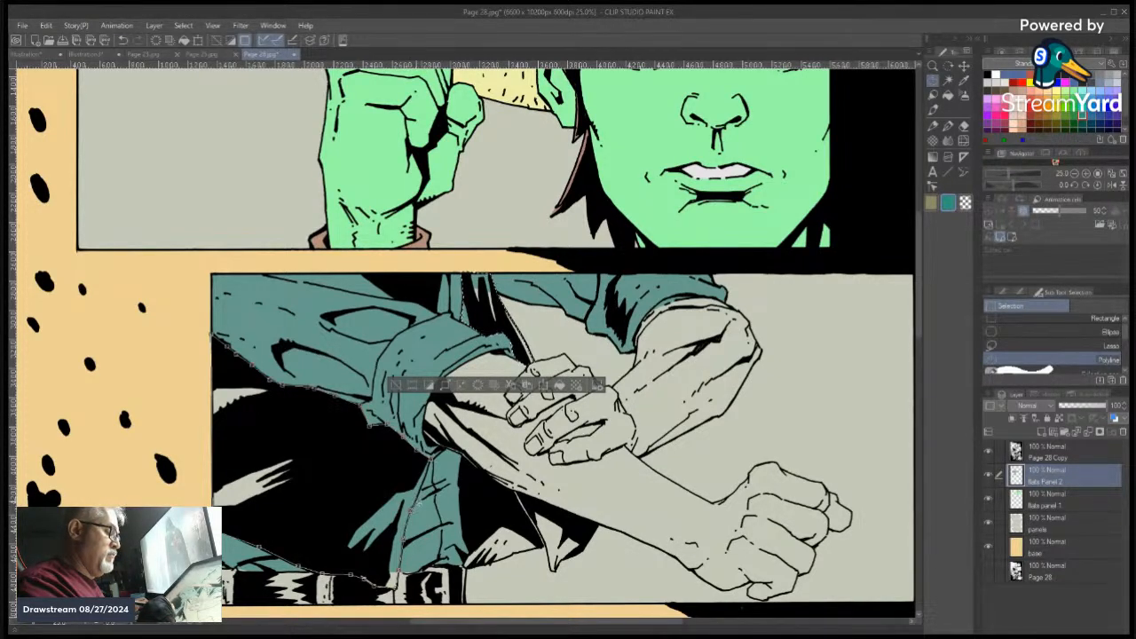
click(432, 458)
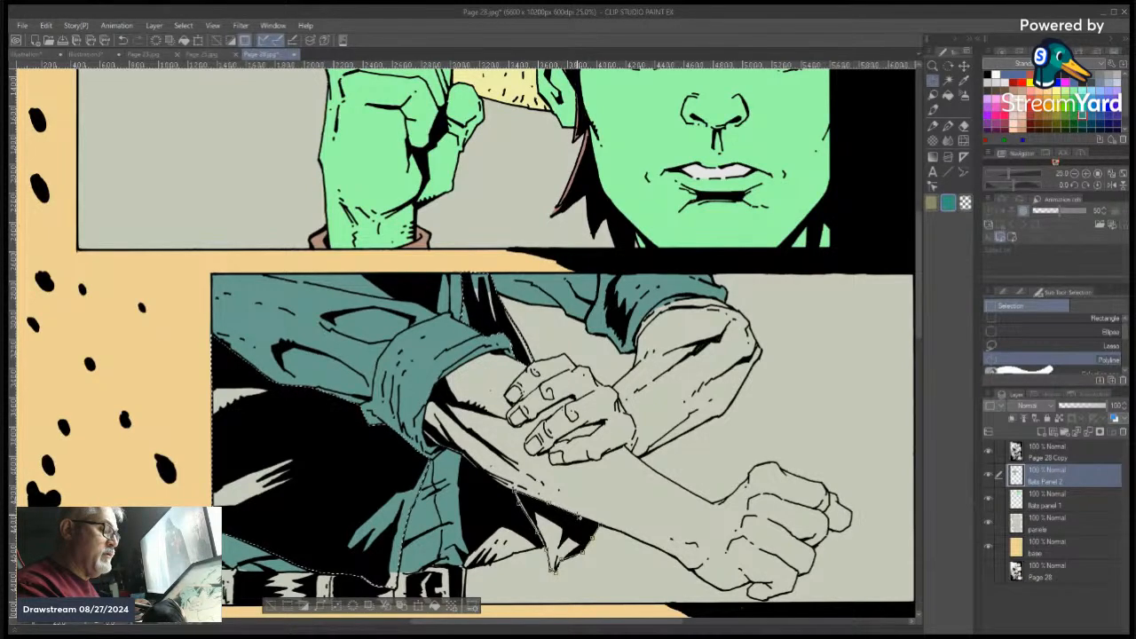
Add the shirt area with the pointed tail below the forearm to the selection, and fill all selected shirt areas with bright blue
click(602, 526)
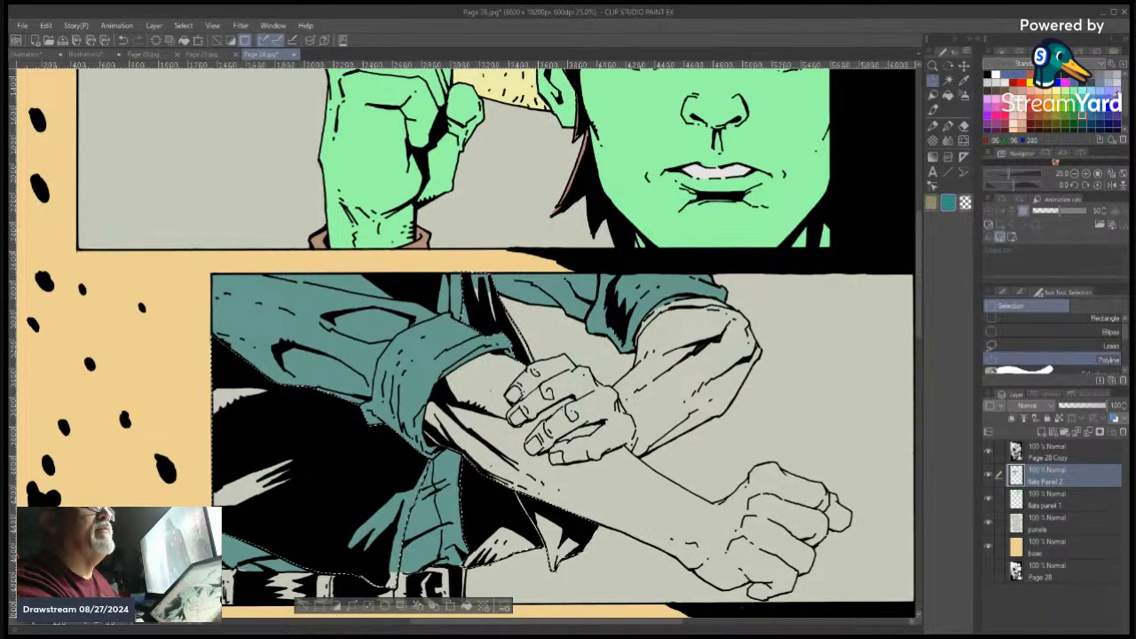
click(1082, 116)
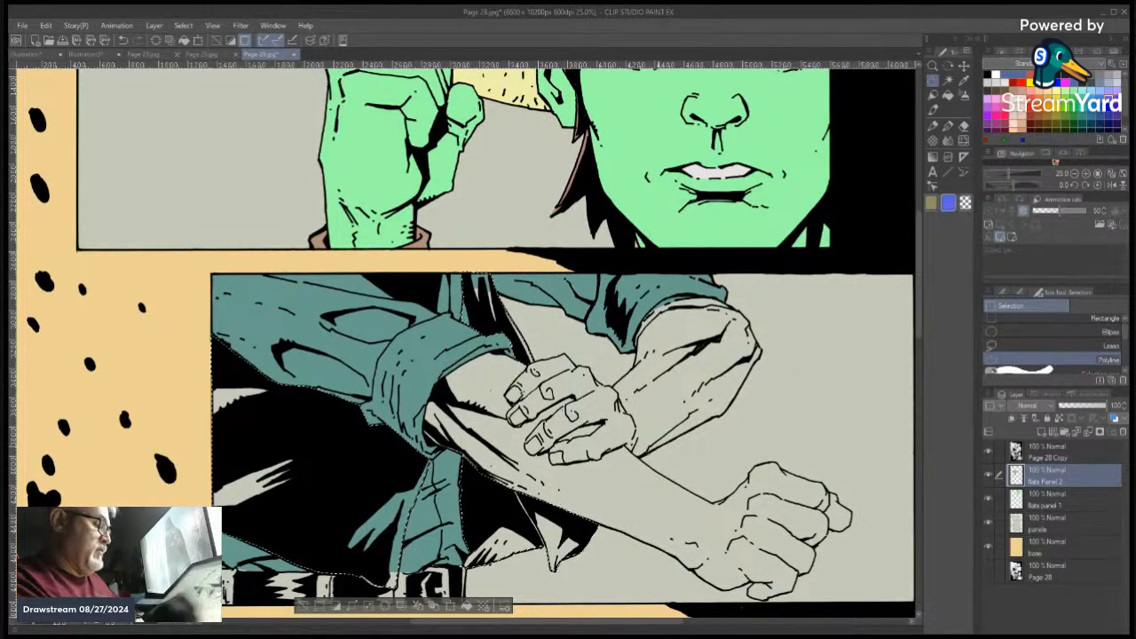
click(467, 607)
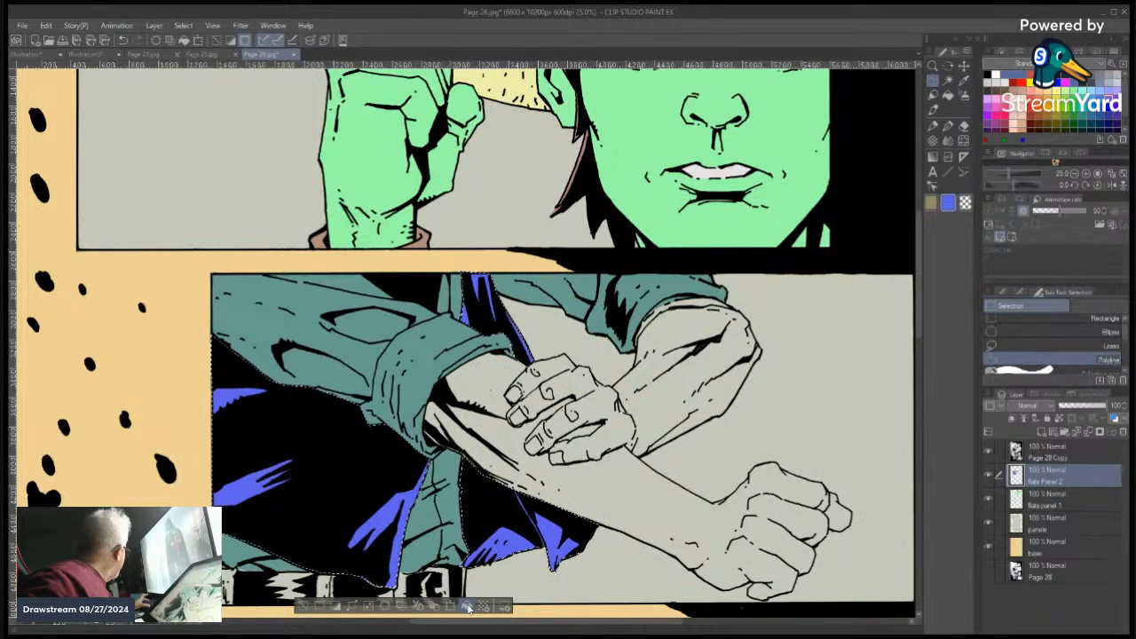
Shift the selected shirt flats to a muted grey-blue with a hue and saturation adjustment
key(ctrl+s)
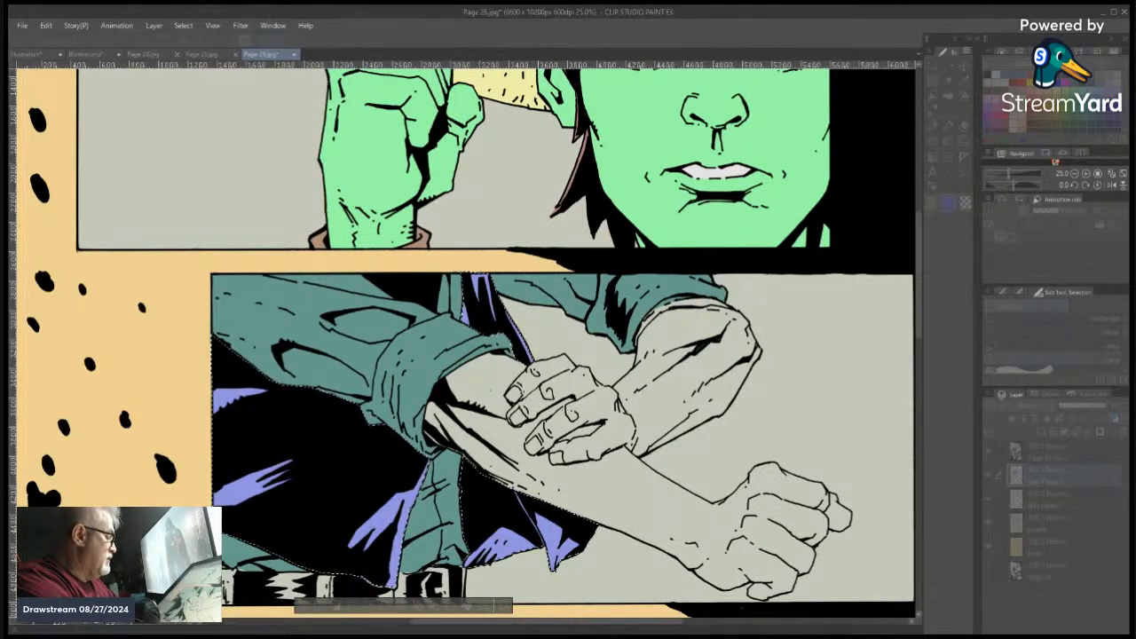
drag(145, 481, 130, 481)
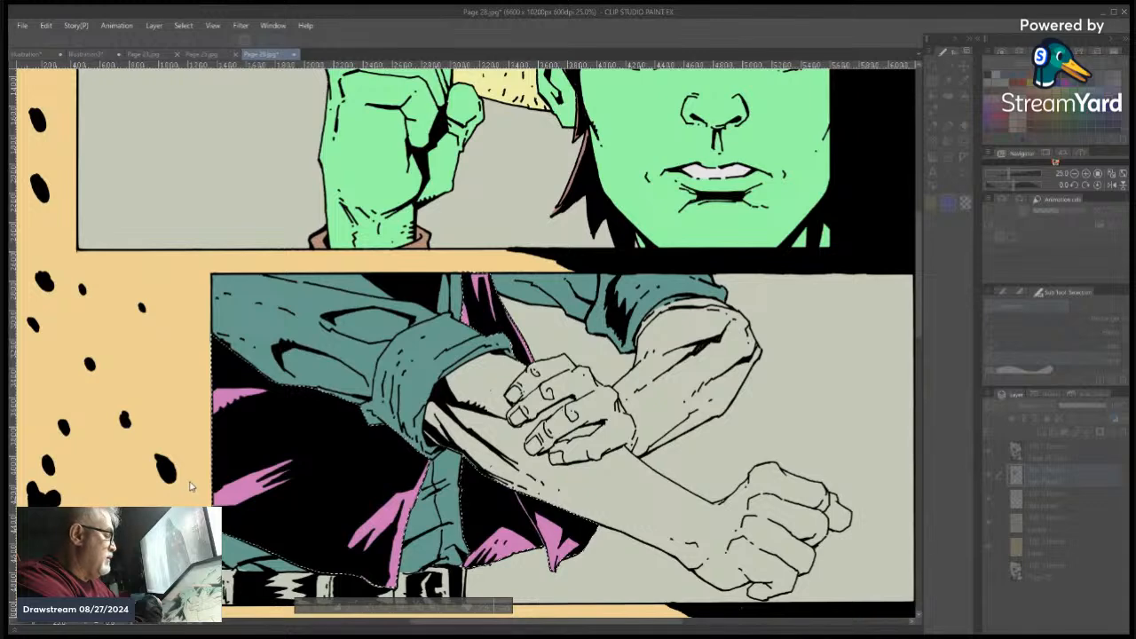
drag(99, 482, 124, 486)
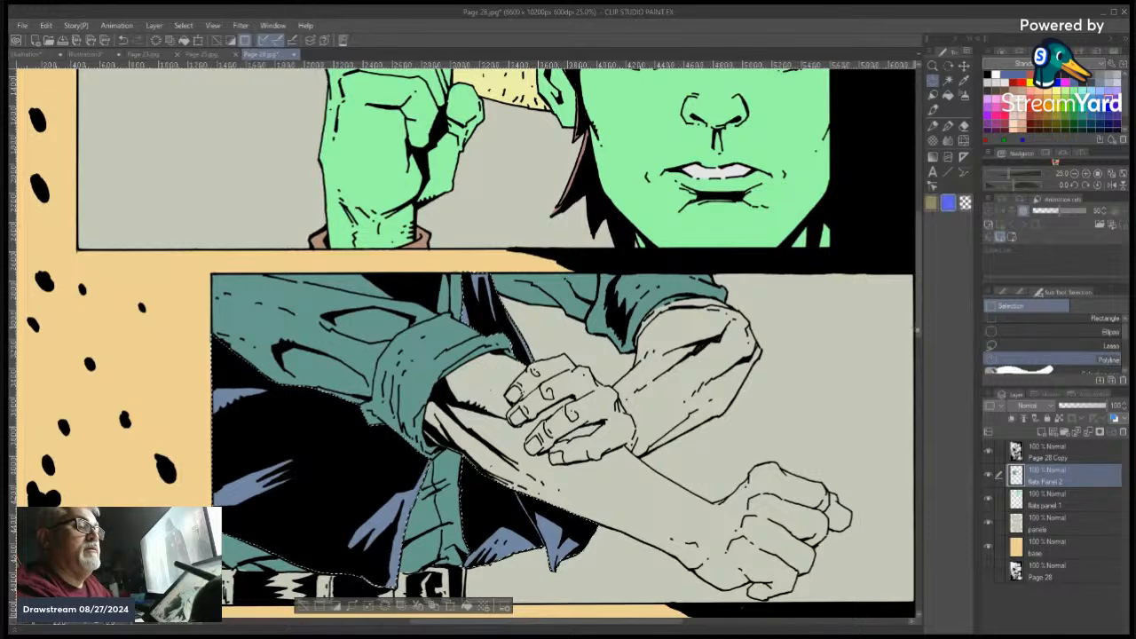
Enclose the belt and buckle along the second panel's lower border with a polyline selection, and fill it with a light blue
drag(919, 329, 916, 350)
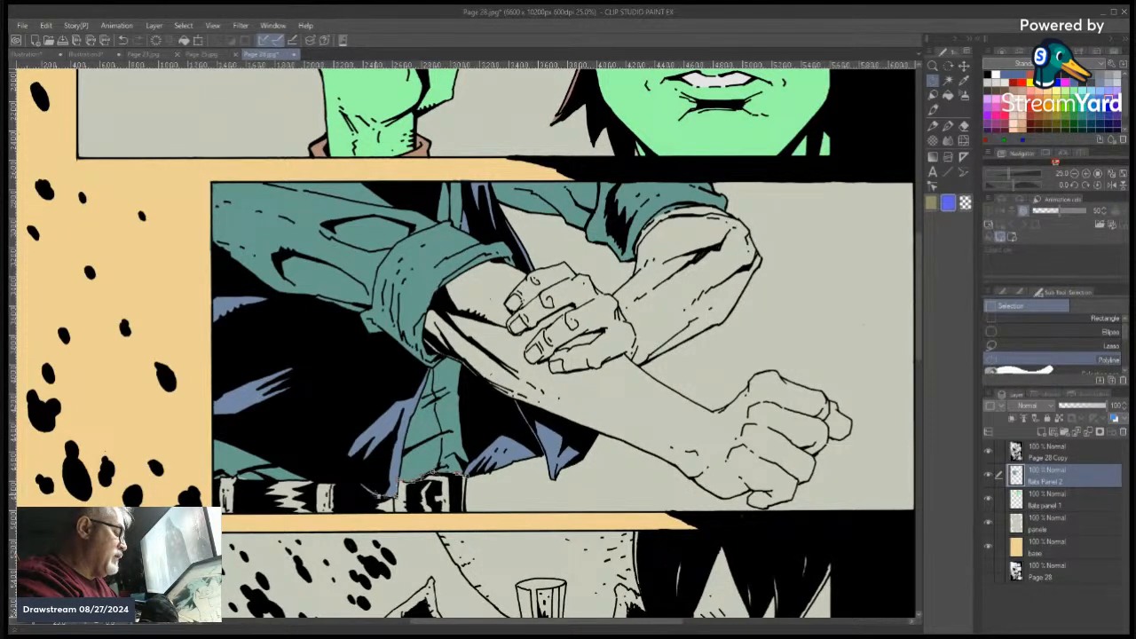
click(340, 483)
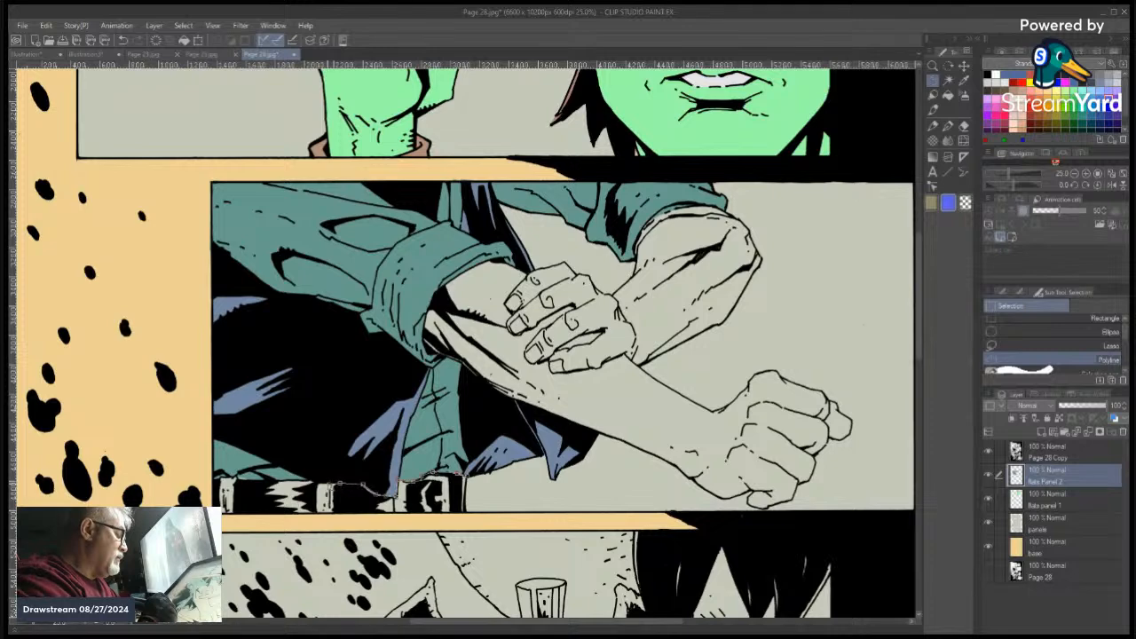
click(312, 480)
click(277, 479)
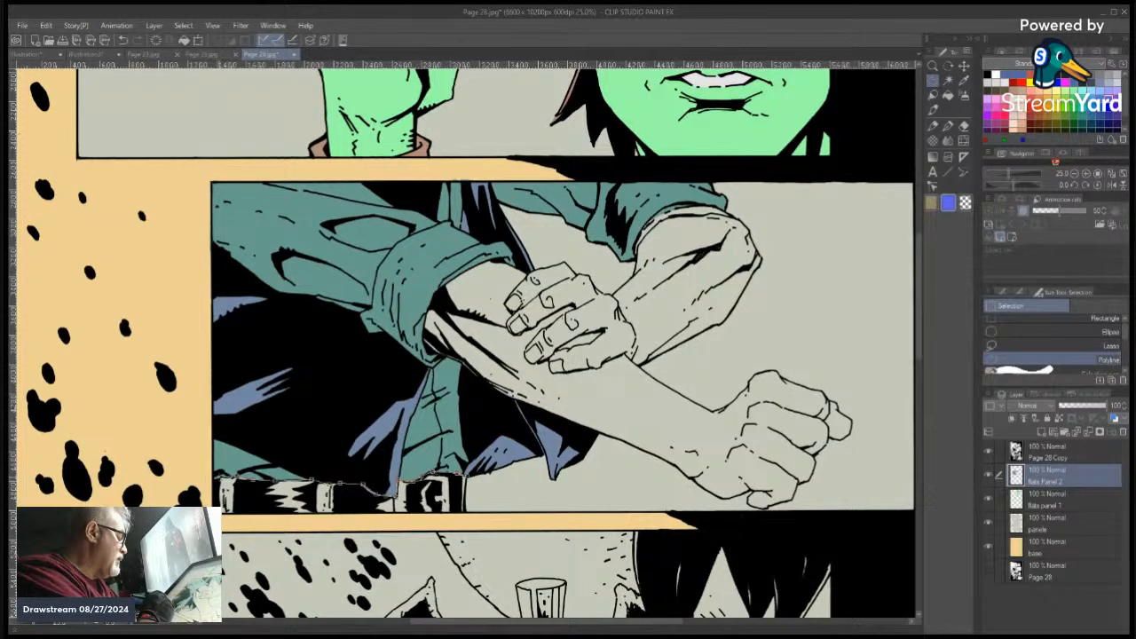
click(213, 482)
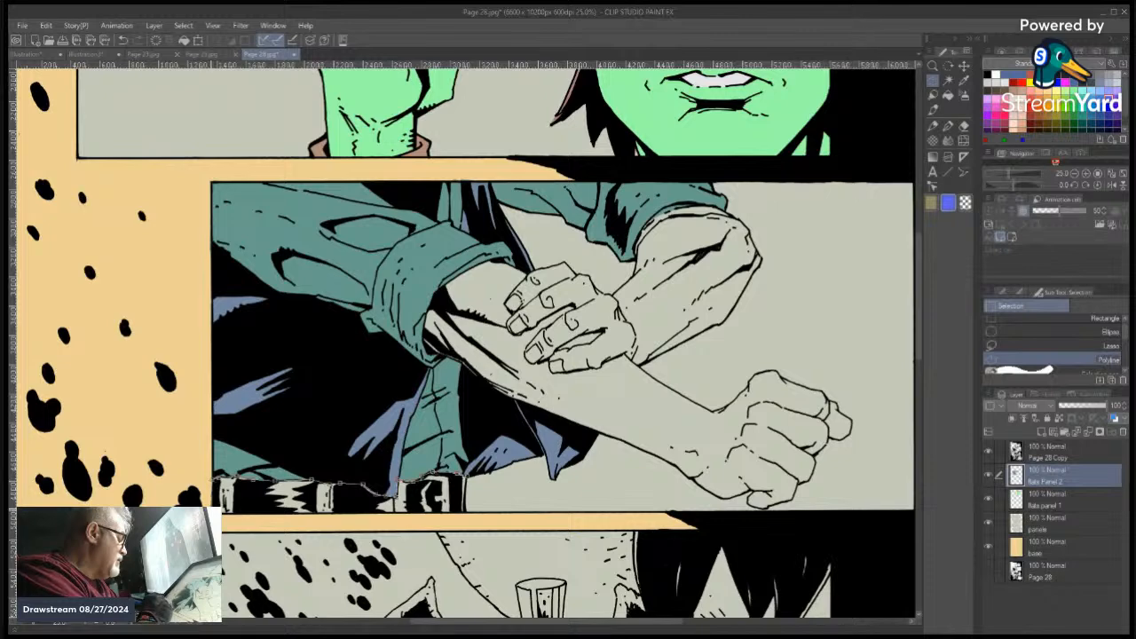
click(213, 515)
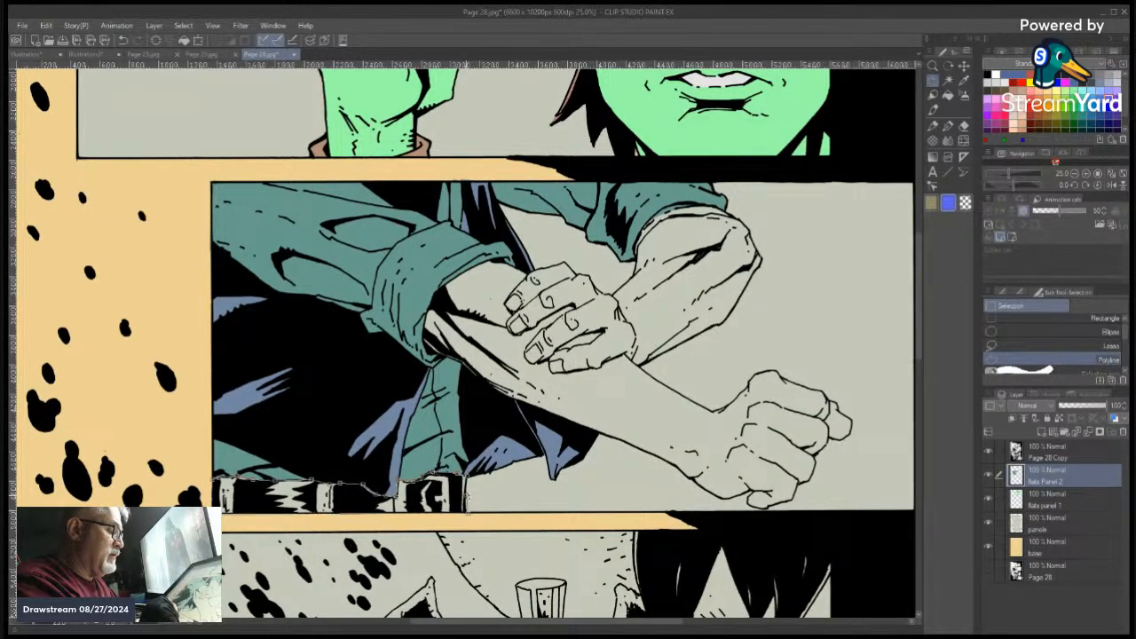
click(468, 482)
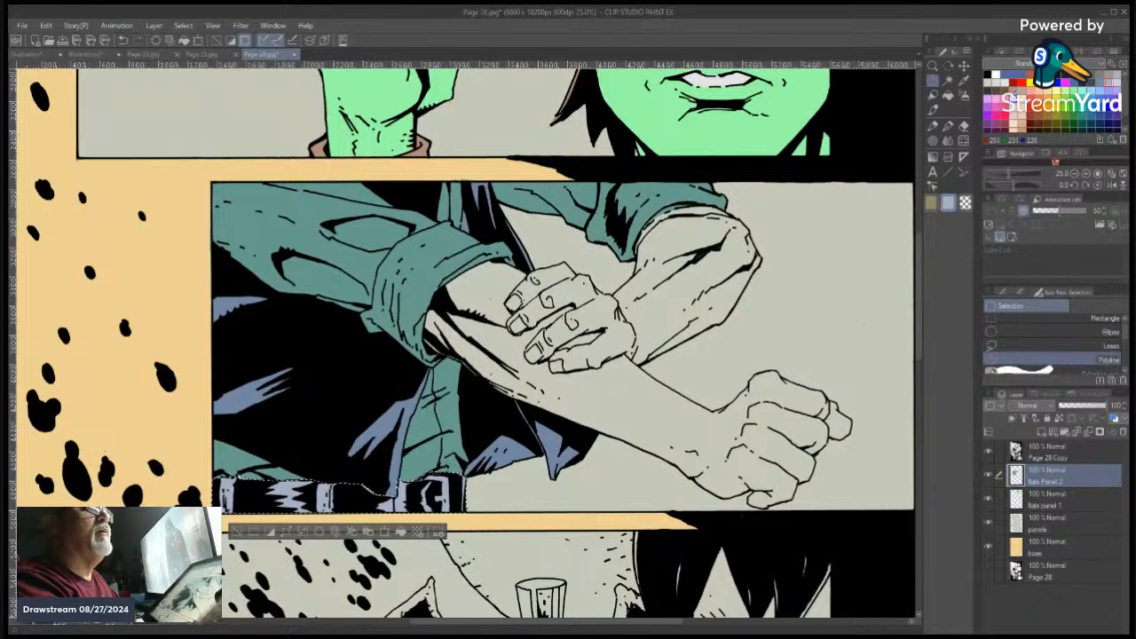
Fill the selected belt along the panel's lower edge with brown and clear the selection
click(1008, 89)
click(400, 531)
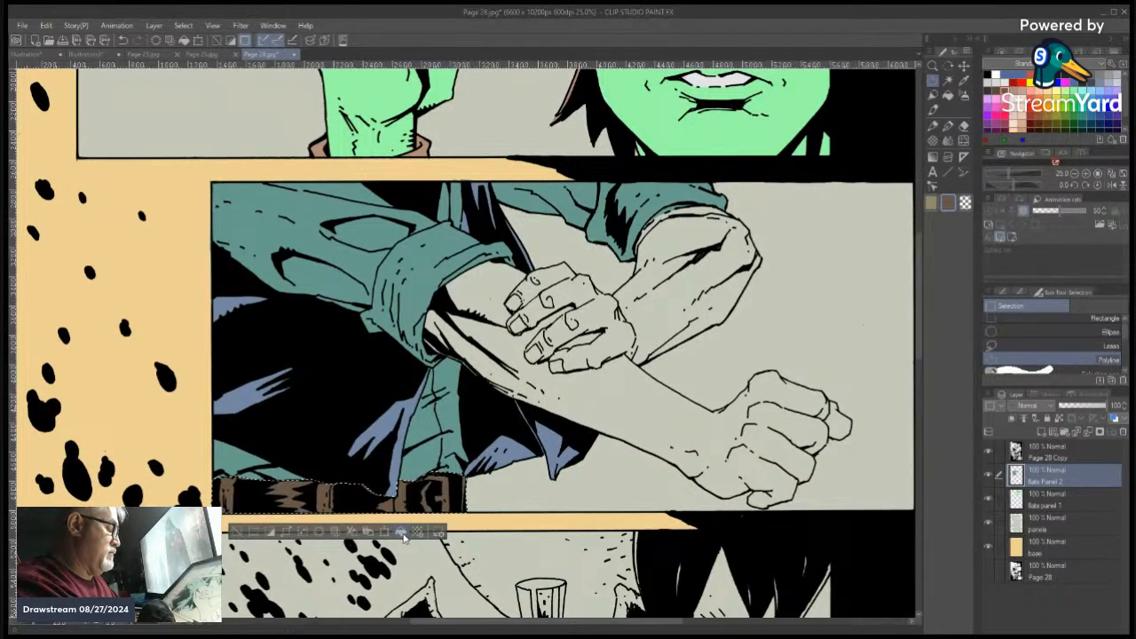
click(238, 532)
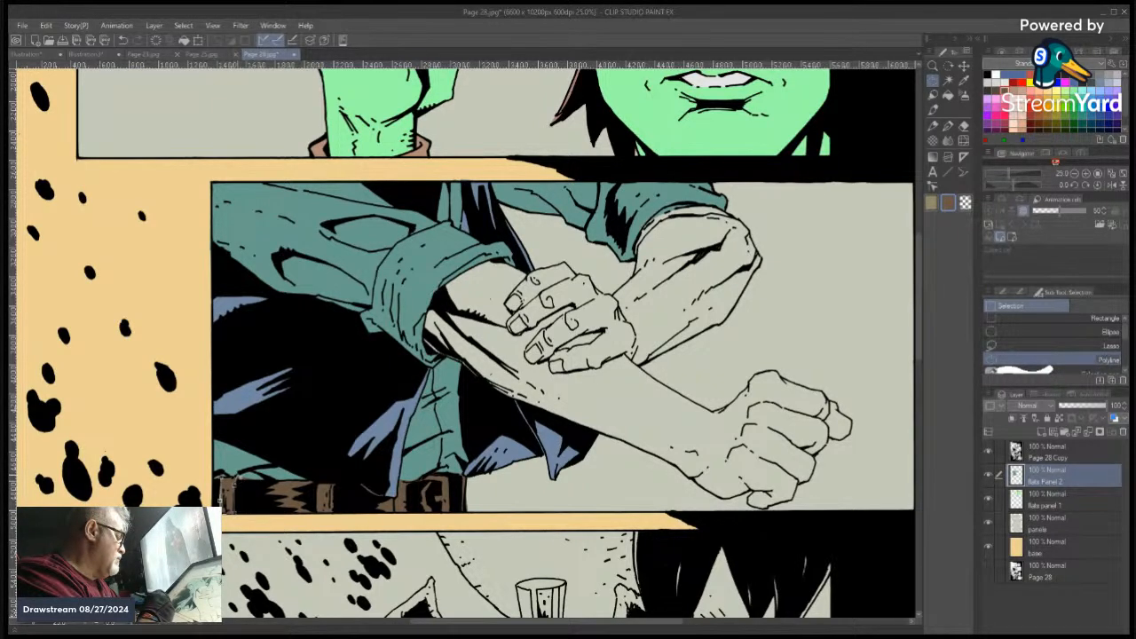
Fill the two belt loops with light green, shift it to a dark olive with a hue/saturation correction, and deselect
click(226, 477)
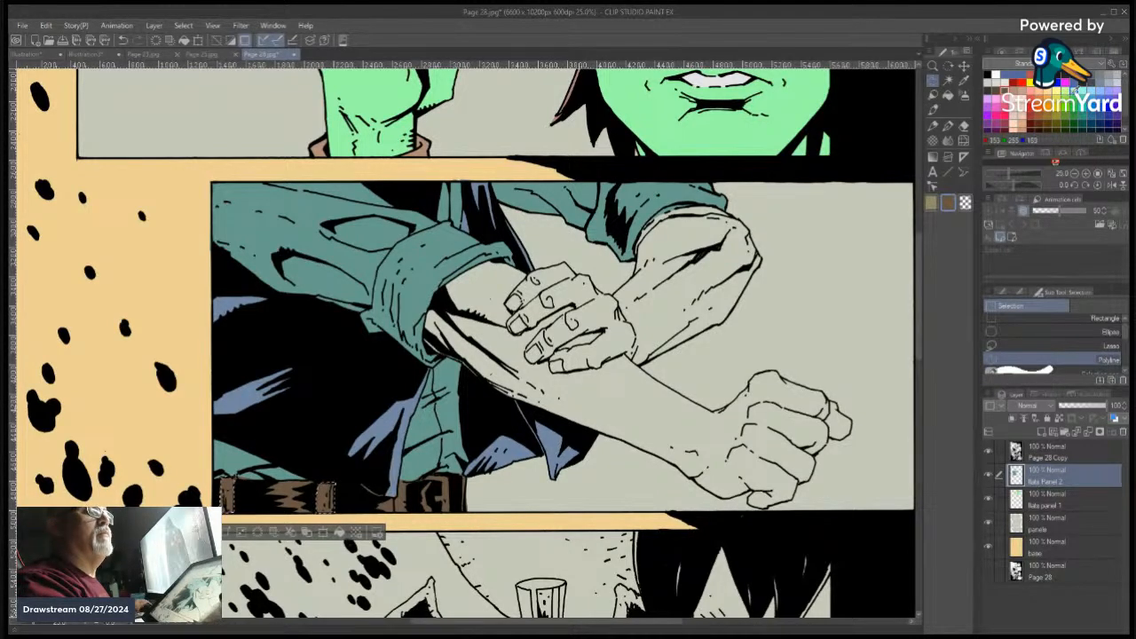
click(1070, 93)
click(341, 532)
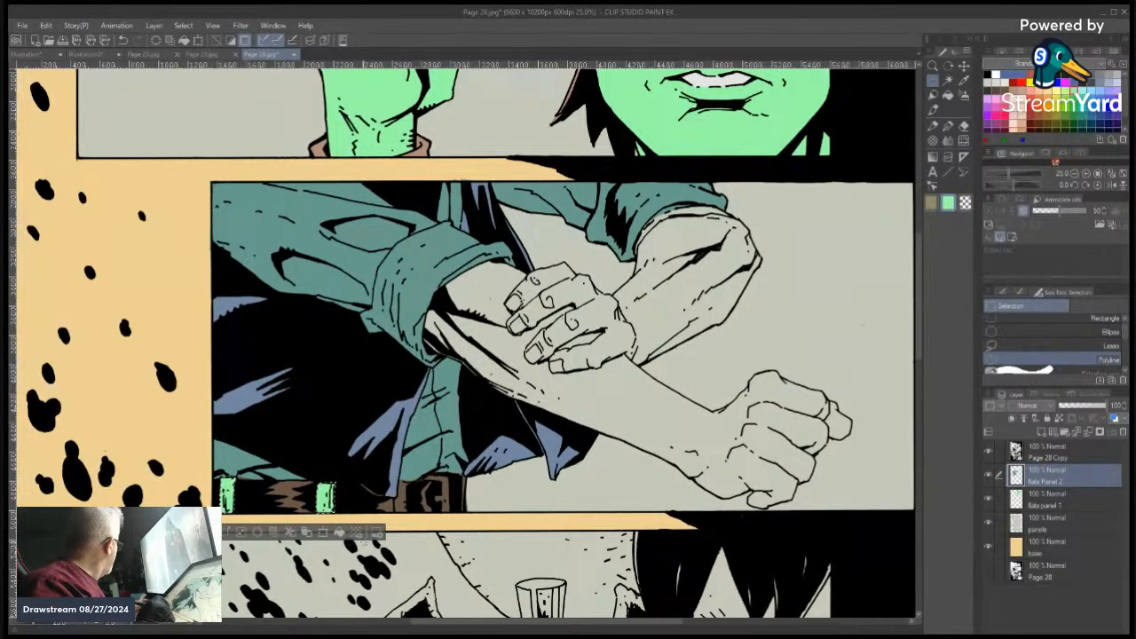
key(ctrl+u)
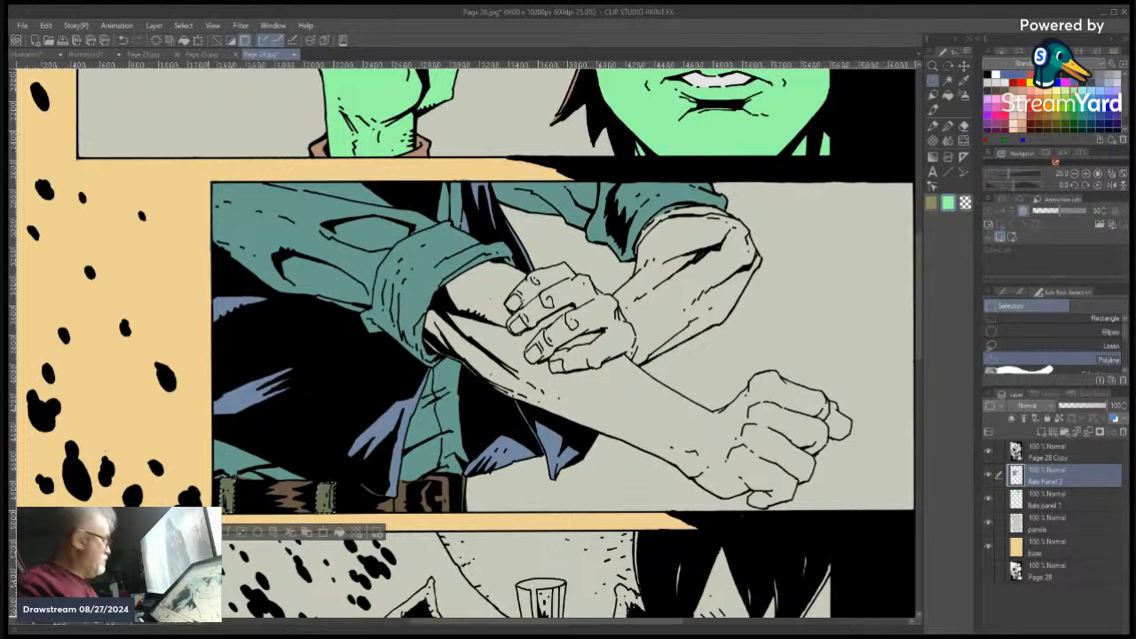
key(ctrl+d)
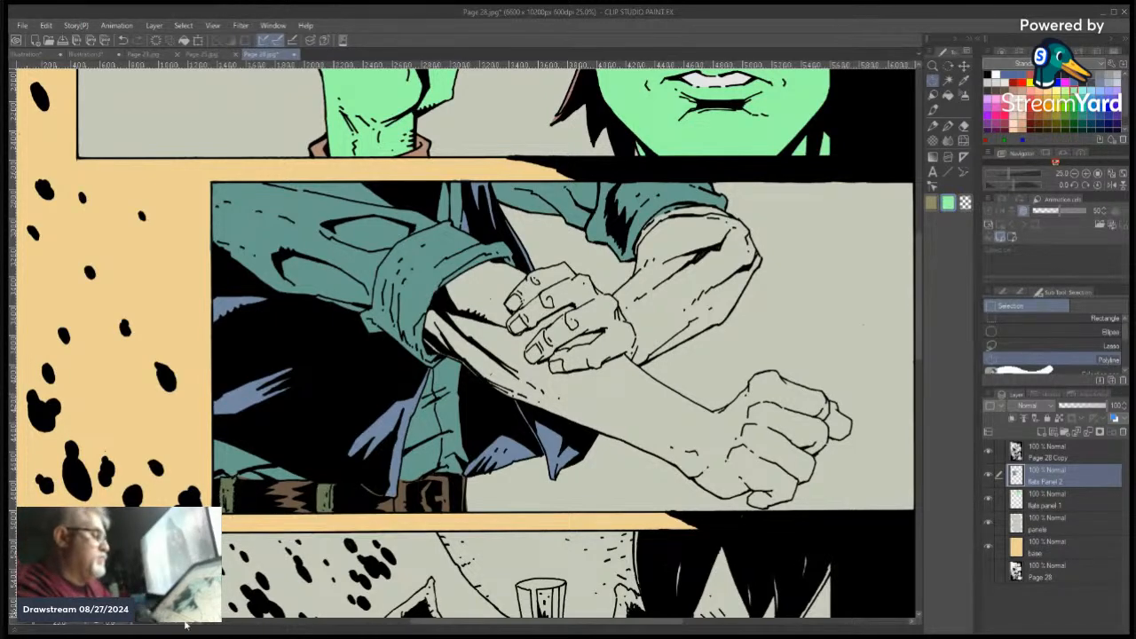
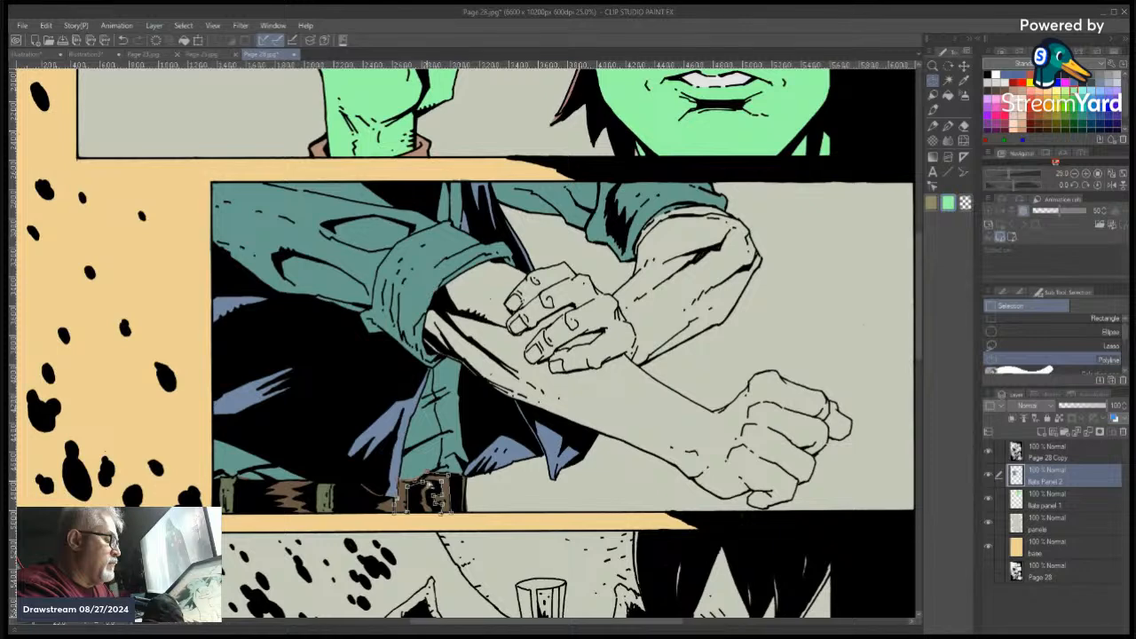
Select the belt buckle, try light green and pale blue fills, settle on a pinkish tan, and deselect
click(430, 485)
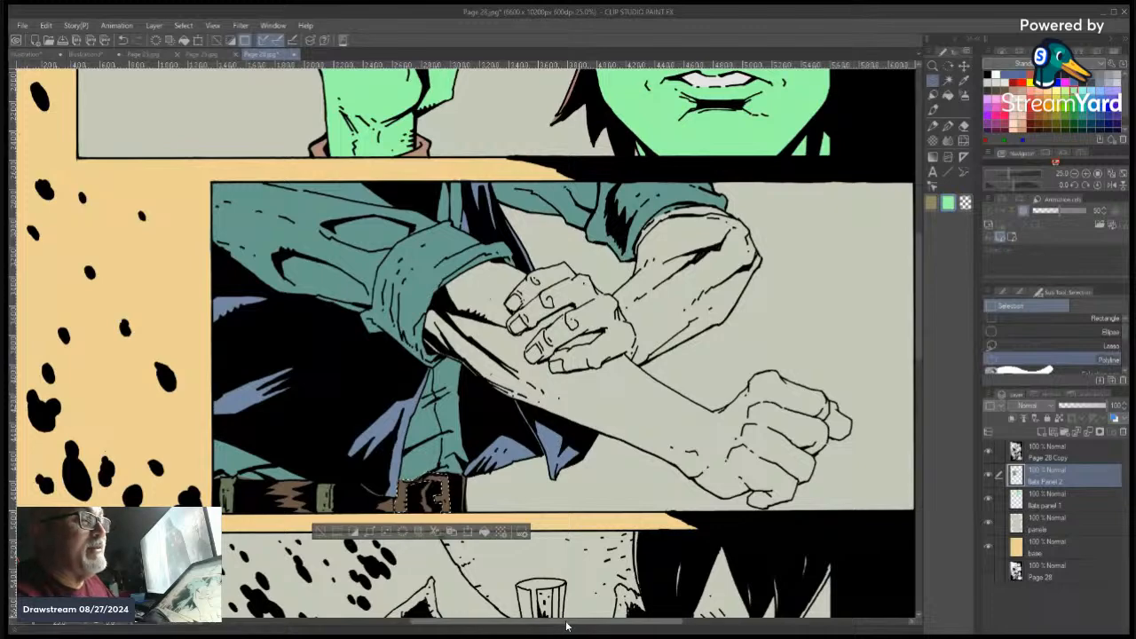
click(484, 534)
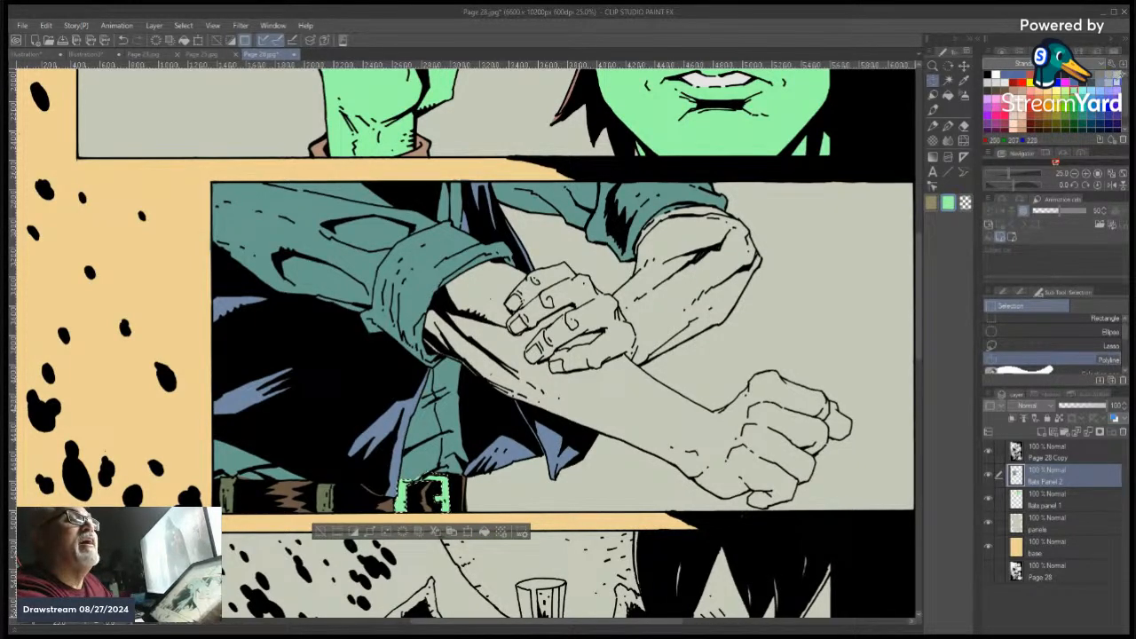
click(1119, 81)
click(484, 533)
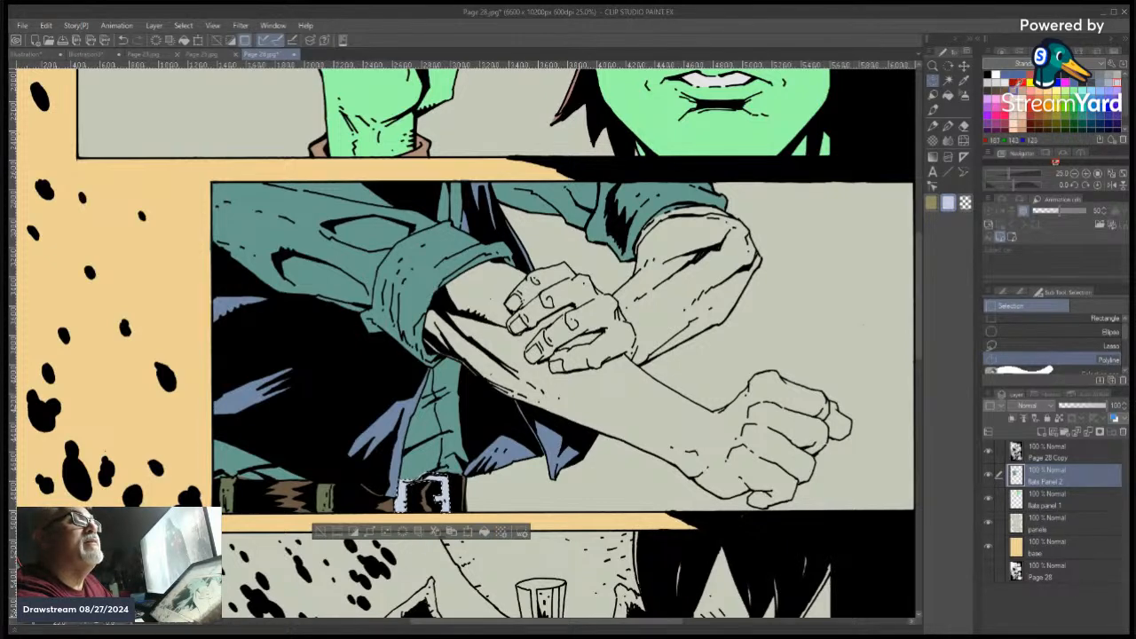
click(1018, 89)
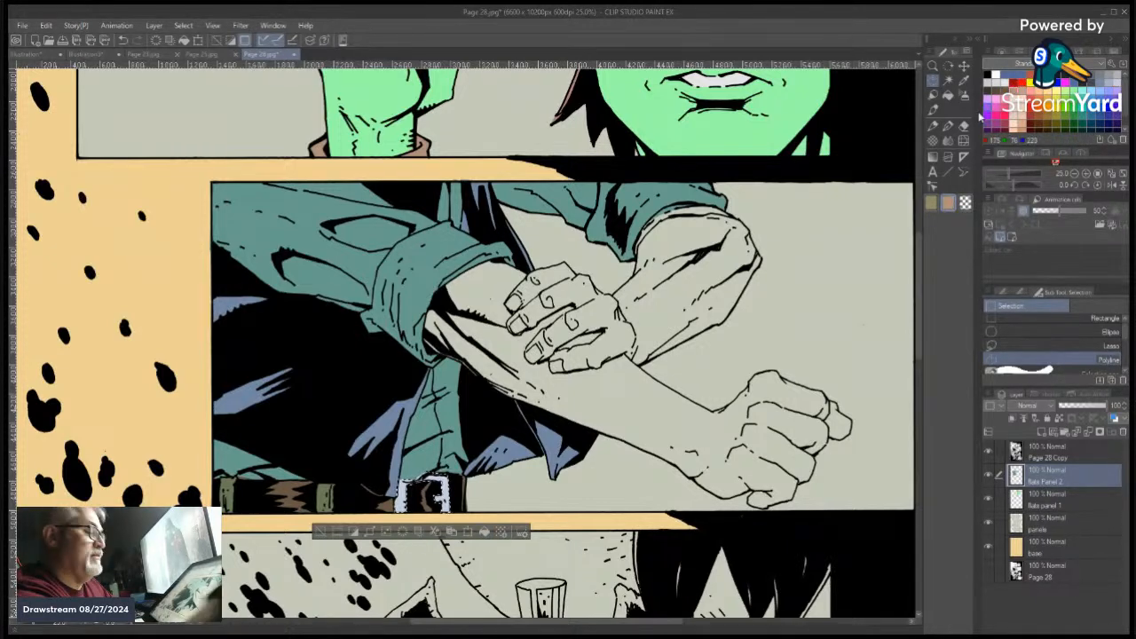
click(483, 533)
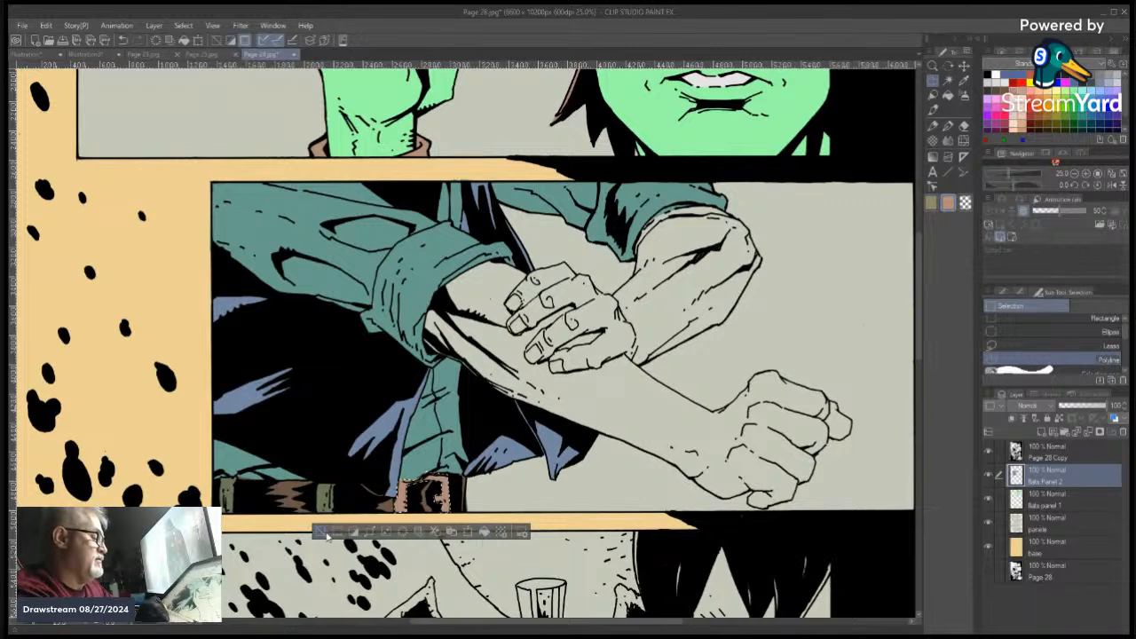
click(322, 533)
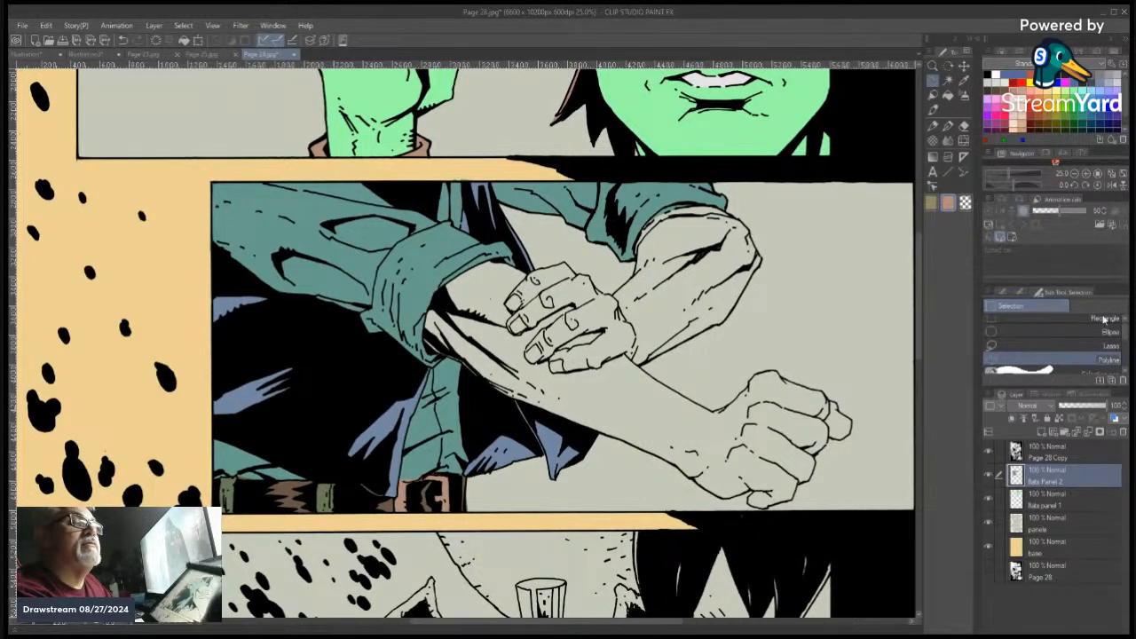
Switch to the first Japanese-named enclose-and-fill selection sub tool and sample the shirt's teal as the drawing color
drag(1124, 332, 1122, 356)
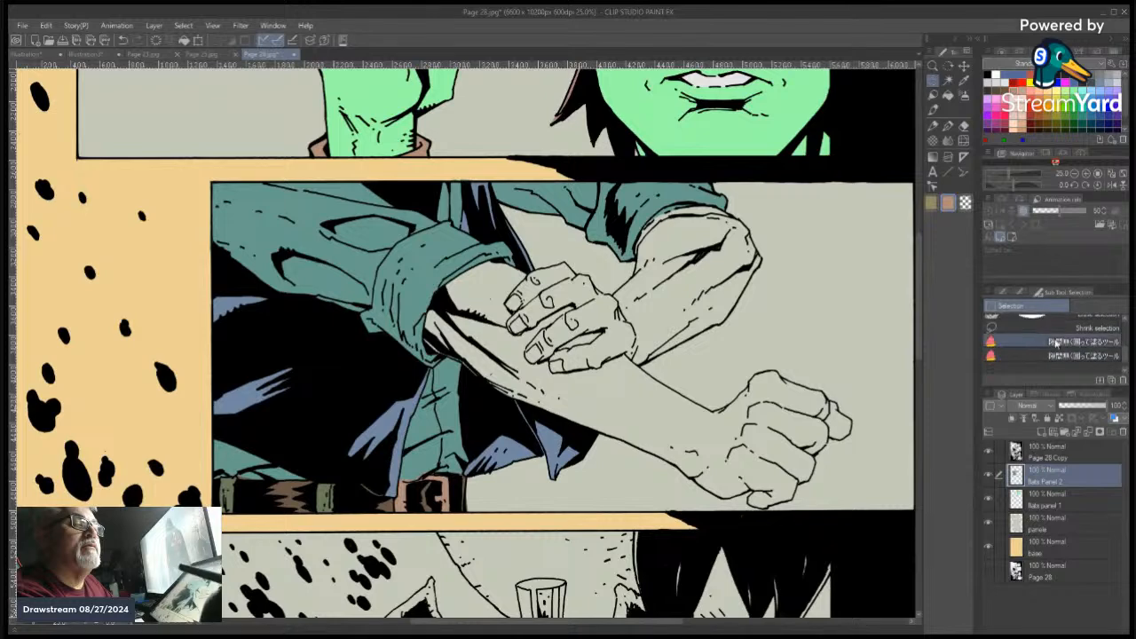
click(1055, 343)
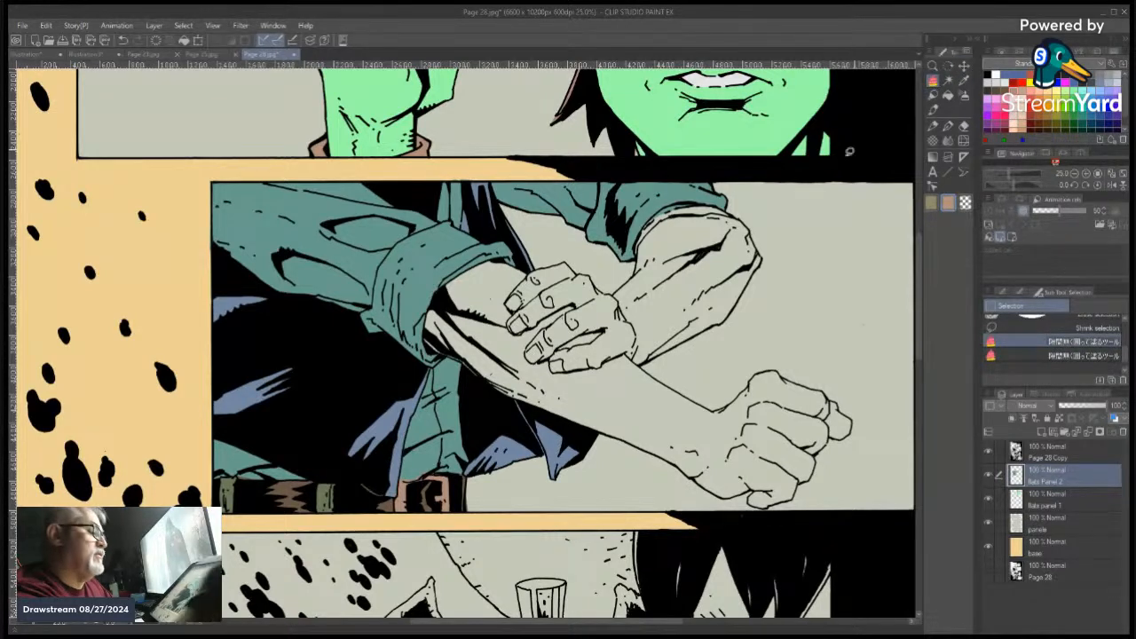
click(949, 95)
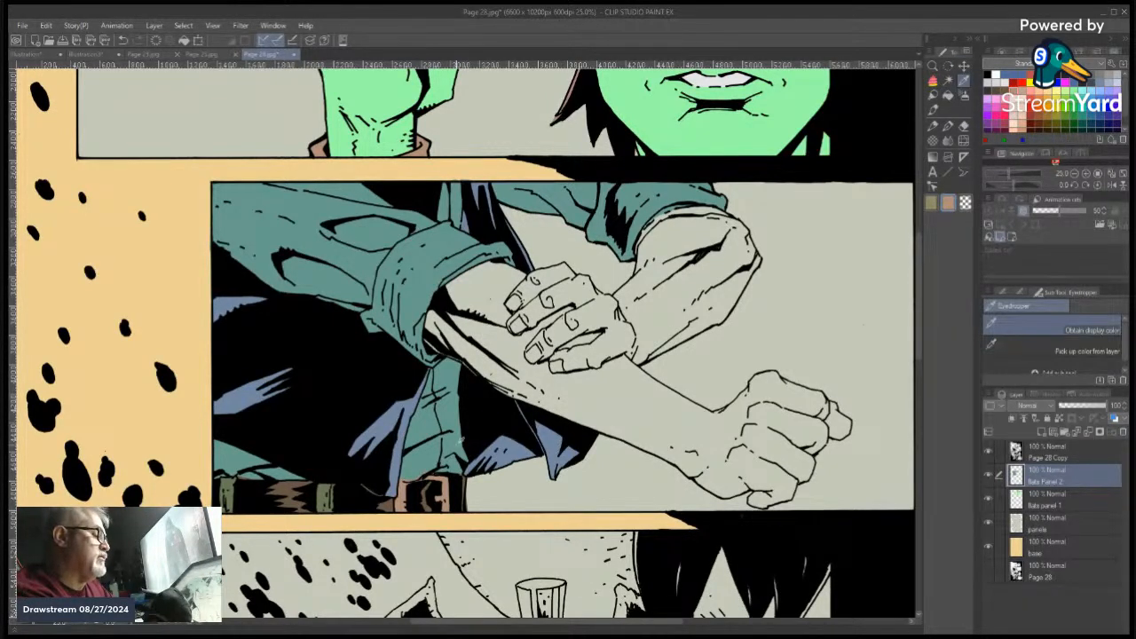
click(453, 444)
key(m)
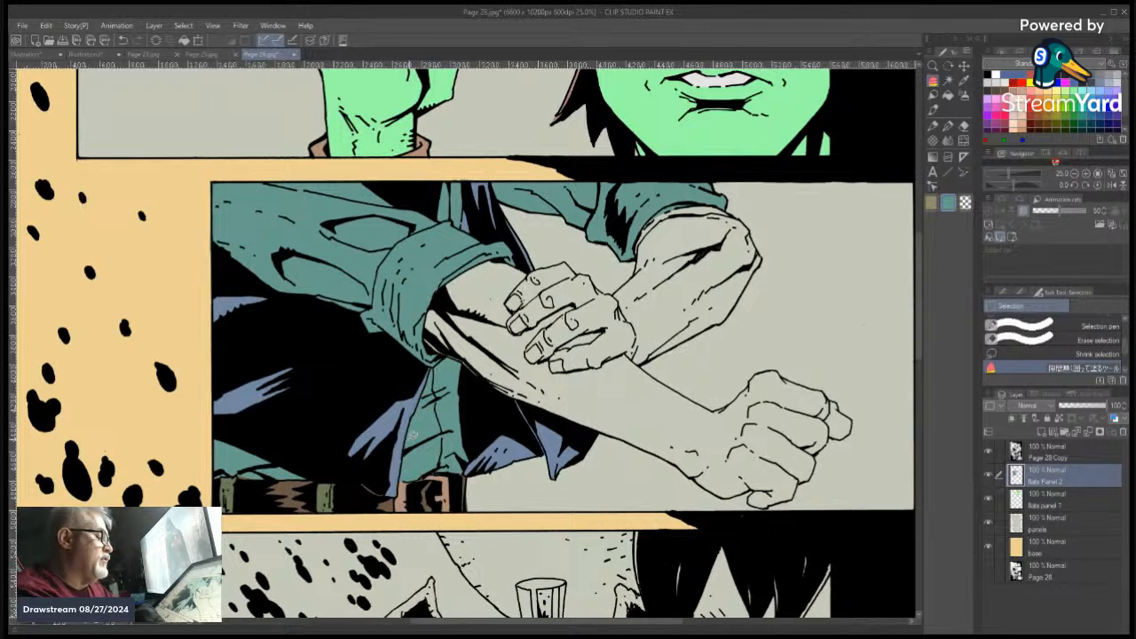
click(965, 81)
click(933, 80)
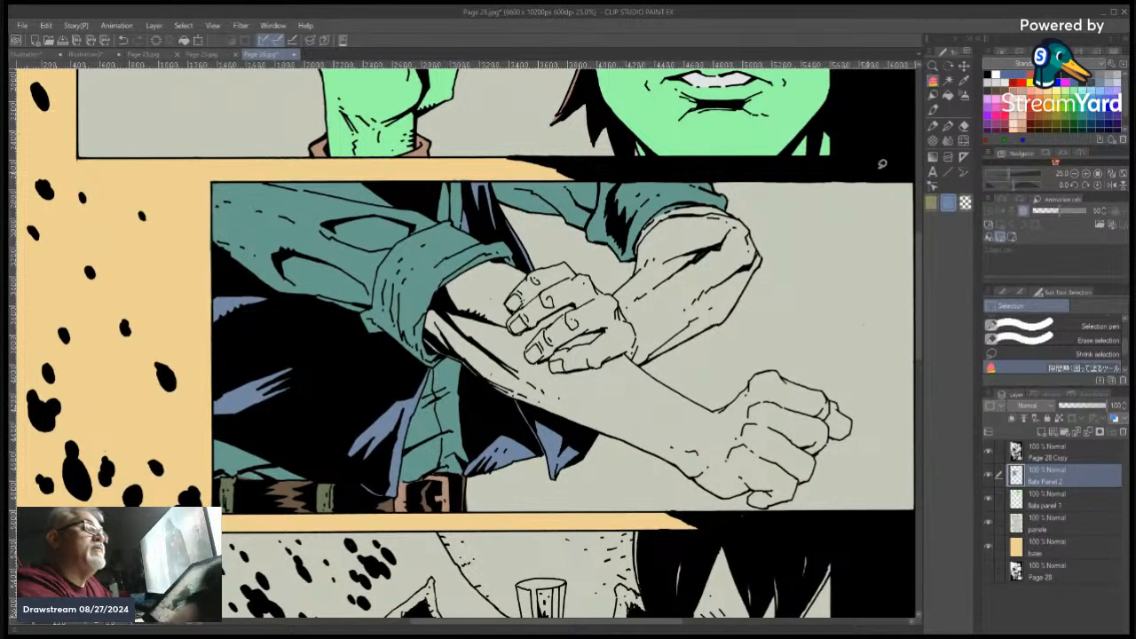
key(i)
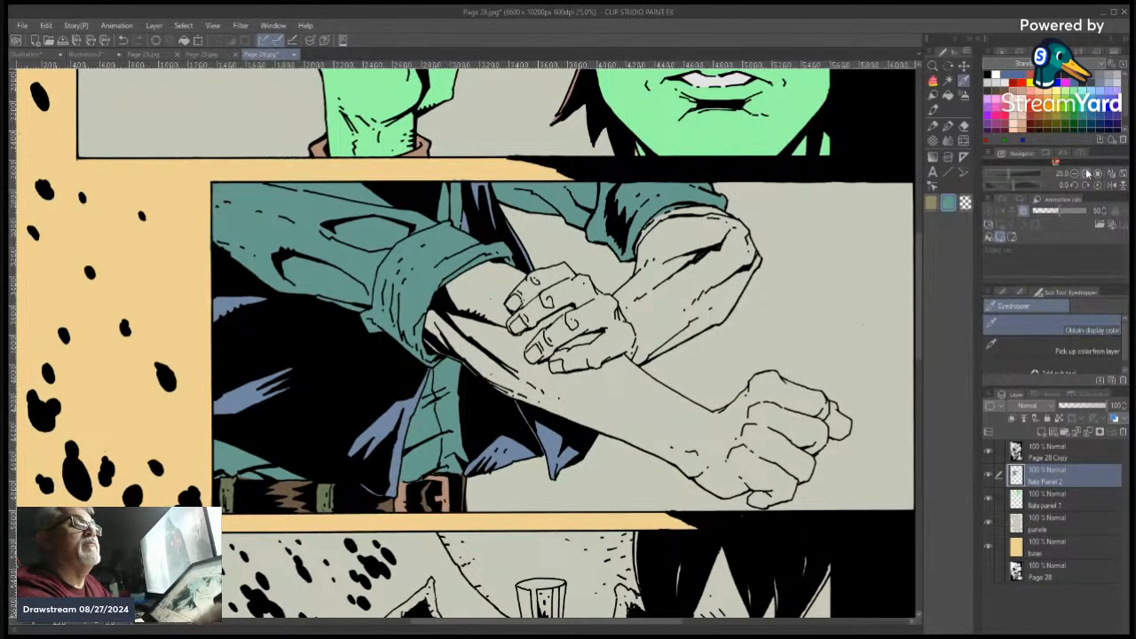
Examine the belt, buckle and shirt hem at 50% zoom for gaps in the flat colors
click(1086, 176)
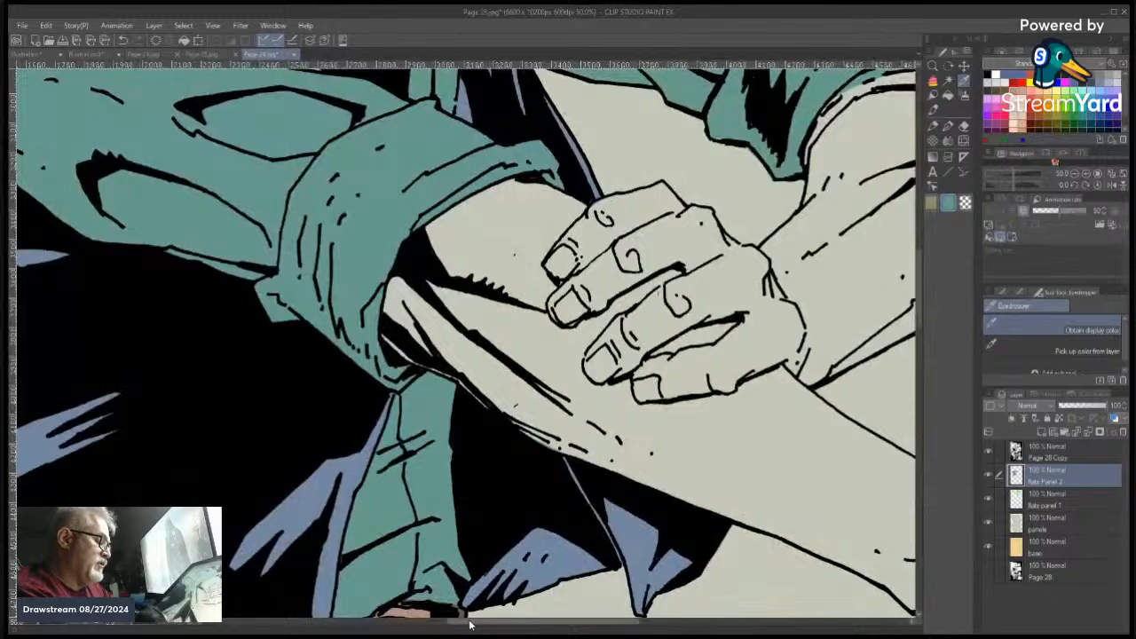
drag(472, 622, 387, 623)
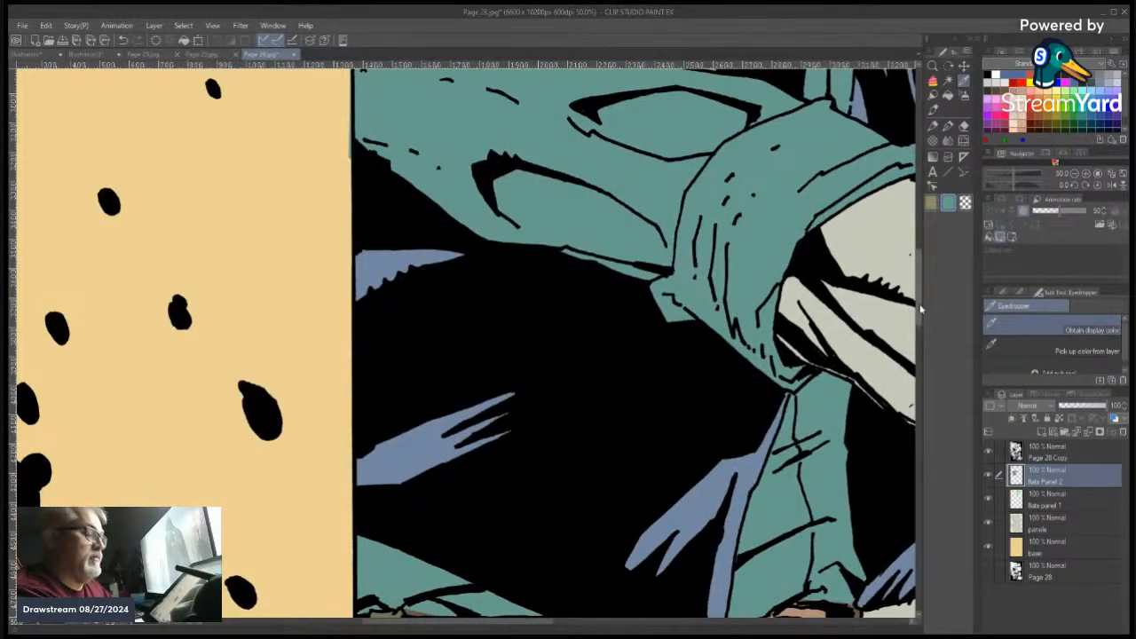
drag(920, 305, 920, 339)
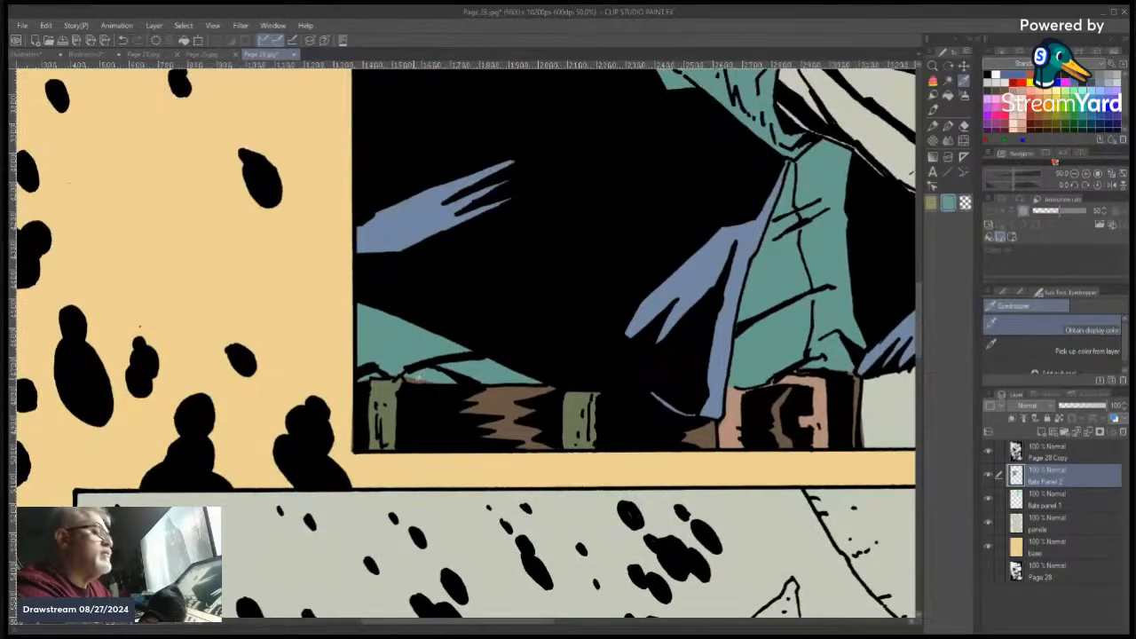
click(934, 81)
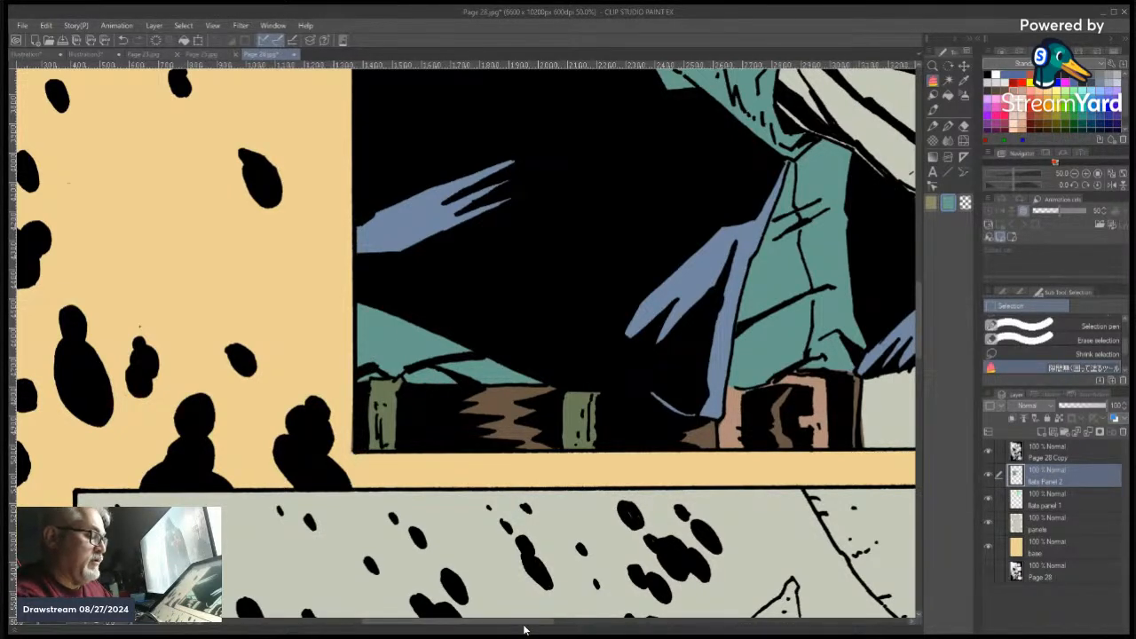
drag(530, 625, 556, 627)
drag(556, 626, 625, 627)
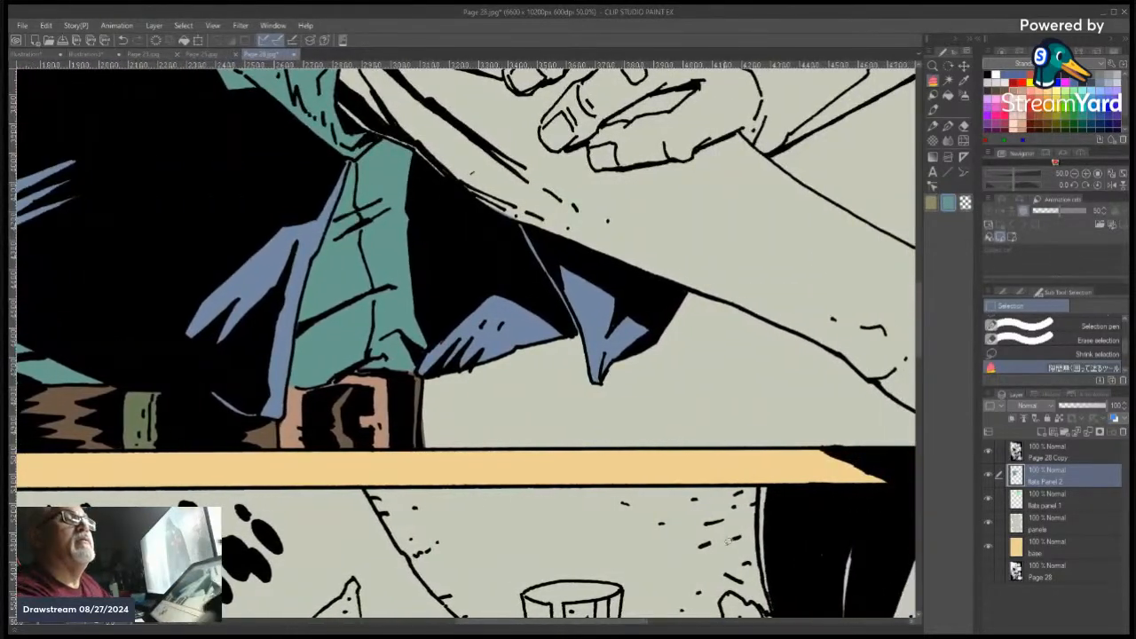
click(1075, 174)
click(1074, 174)
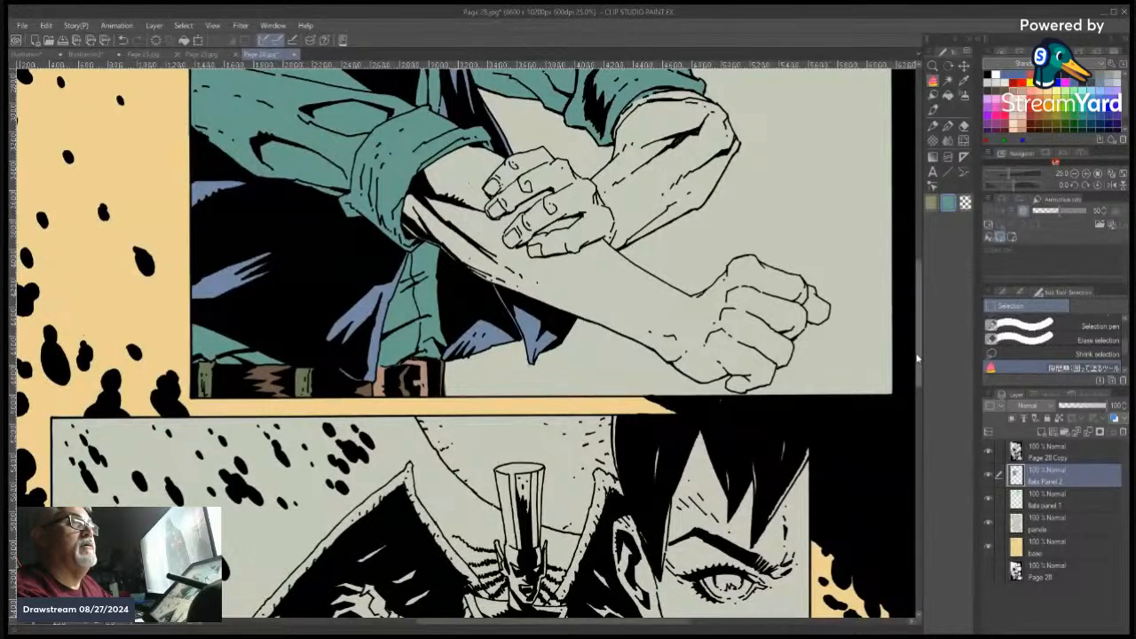
drag(919, 357, 920, 323)
drag(556, 625, 578, 625)
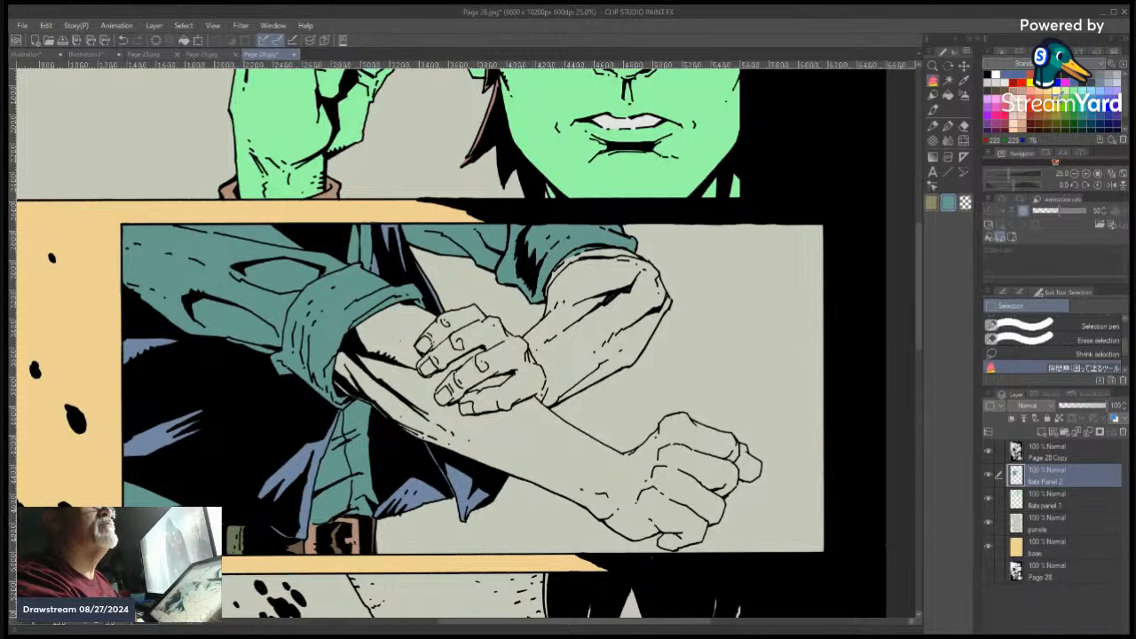
Choose orange and fill the bare forearm and elbow of the gripping arm on the flats Panel 2 layer
click(1042, 94)
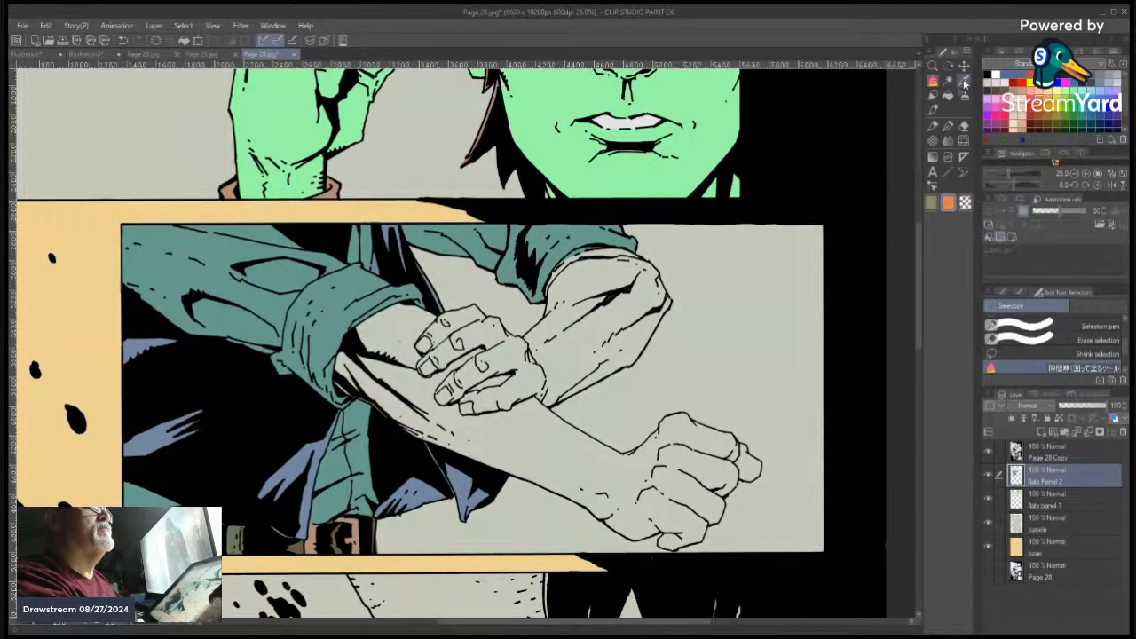
mouse_move(631, 281)
mouse_down()
mouse_move(538, 384)
mouse_move(652, 289)
mouse_move(622, 286)
mouse_up()
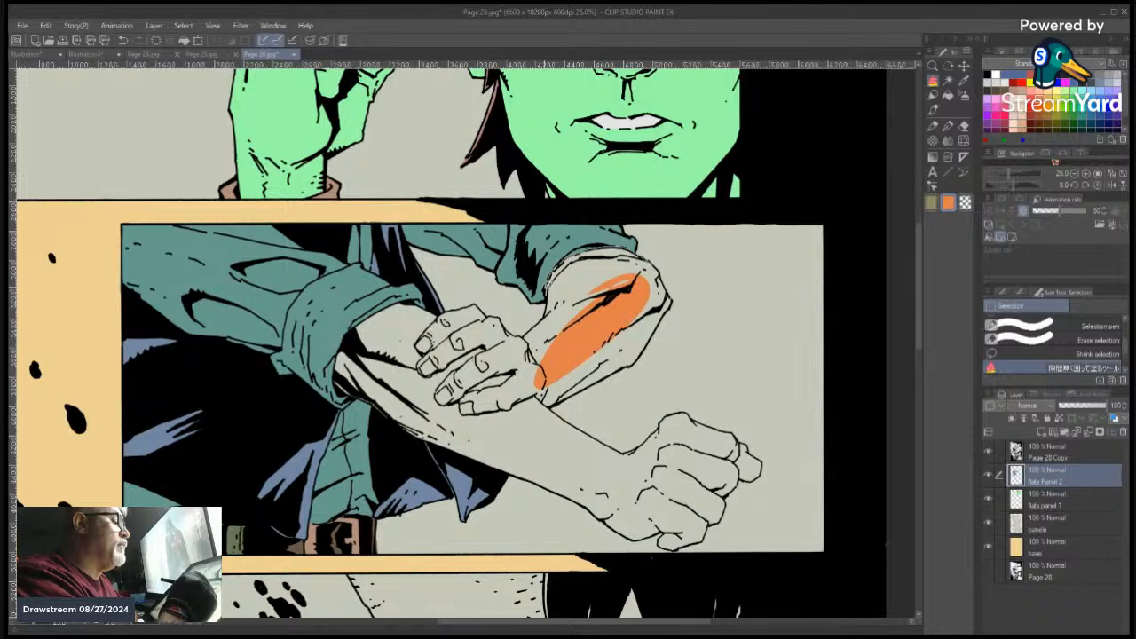
mouse_move(524, 346)
mouse_down()
mouse_move(641, 264)
mouse_move(586, 241)
mouse_move(550, 291)
mouse_up()
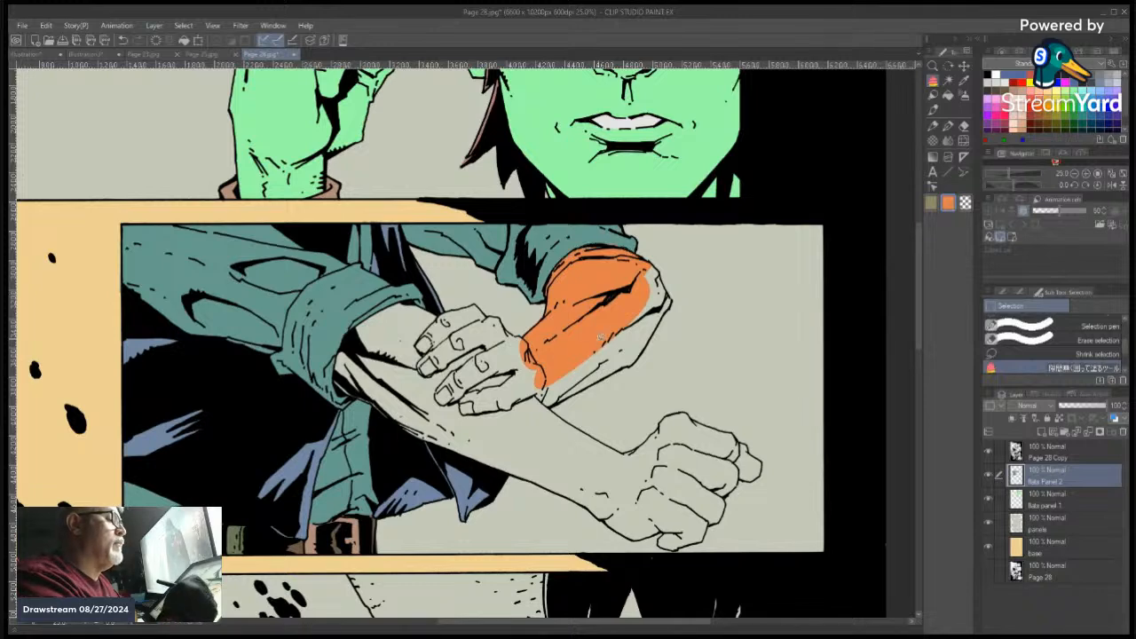
mouse_move(646, 258)
mouse_down()
mouse_move(675, 294)
mouse_move(620, 367)
mouse_move(526, 410)
mouse_move(501, 360)
mouse_up()
drag(638, 283, 644, 266)
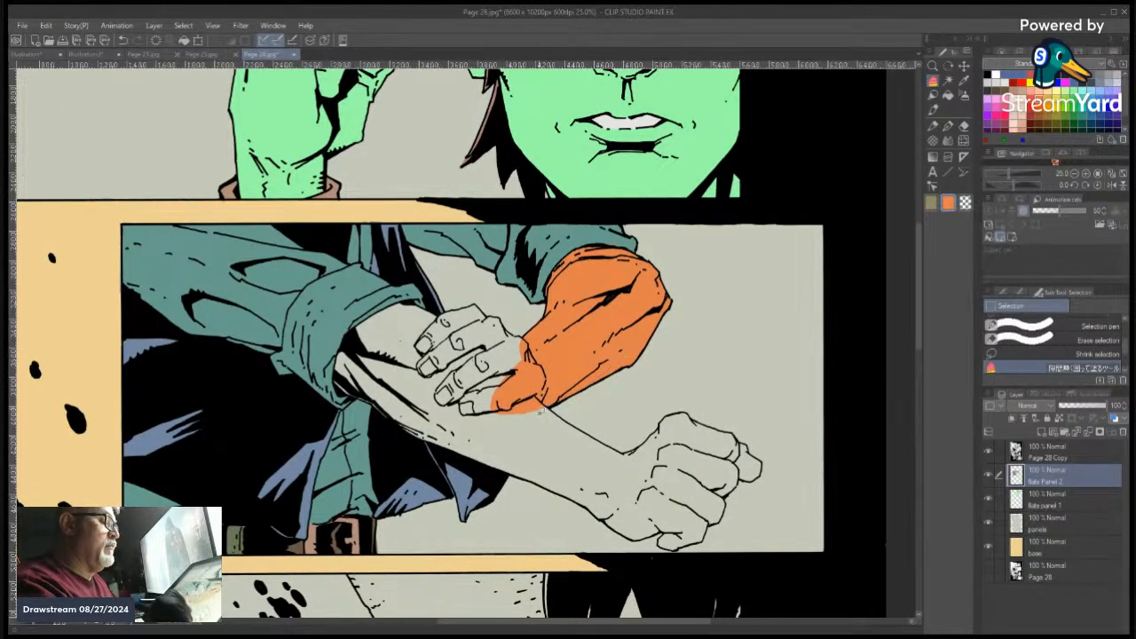
Extend the orange fill over the gripping hand and along the middle of the outstretched forearm to the wrist
mouse_move(547, 372)
mouse_down()
mouse_move(439, 382)
mouse_move(534, 414)
mouse_up()
mouse_move(506, 353)
mouse_down()
mouse_move(435, 321)
mouse_move(480, 441)
mouse_move(541, 419)
mouse_up()
mouse_move(570, 459)
mouse_down()
mouse_move(531, 434)
mouse_move(670, 490)
mouse_move(592, 485)
mouse_move(691, 427)
mouse_move(630, 514)
mouse_move(618, 499)
mouse_up()
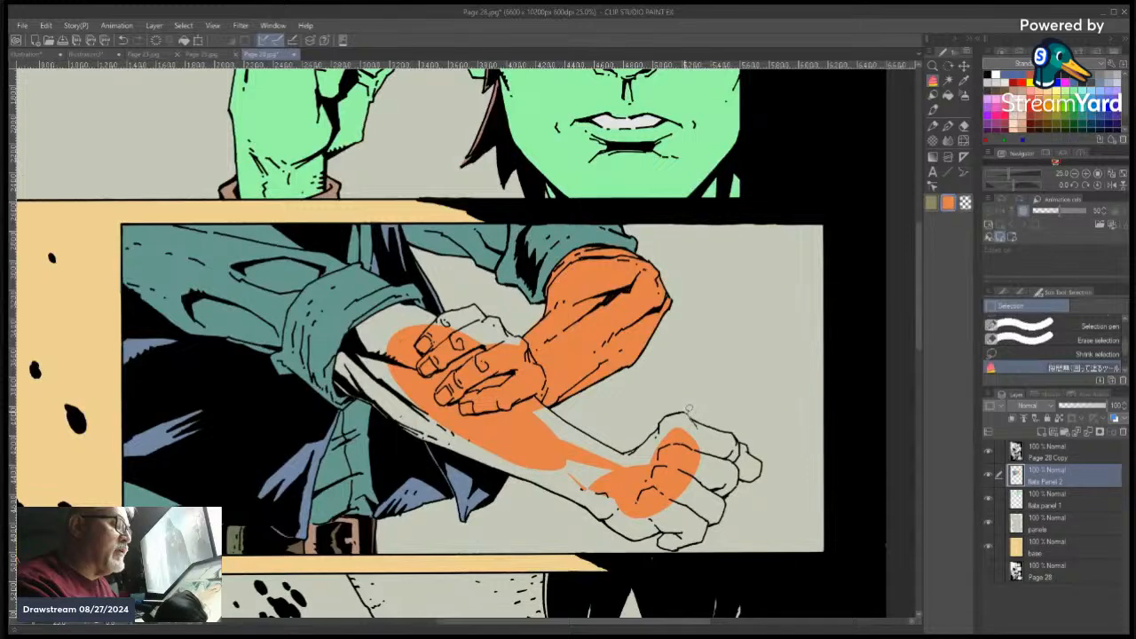
Fill the clenched fist, its knuckles and fingers, and the upper edge of the wrist with orange
mouse_move(663, 414)
mouse_down()
mouse_move(696, 449)
mouse_move(660, 425)
mouse_move(617, 454)
mouse_move(694, 460)
mouse_move(652, 471)
mouse_up()
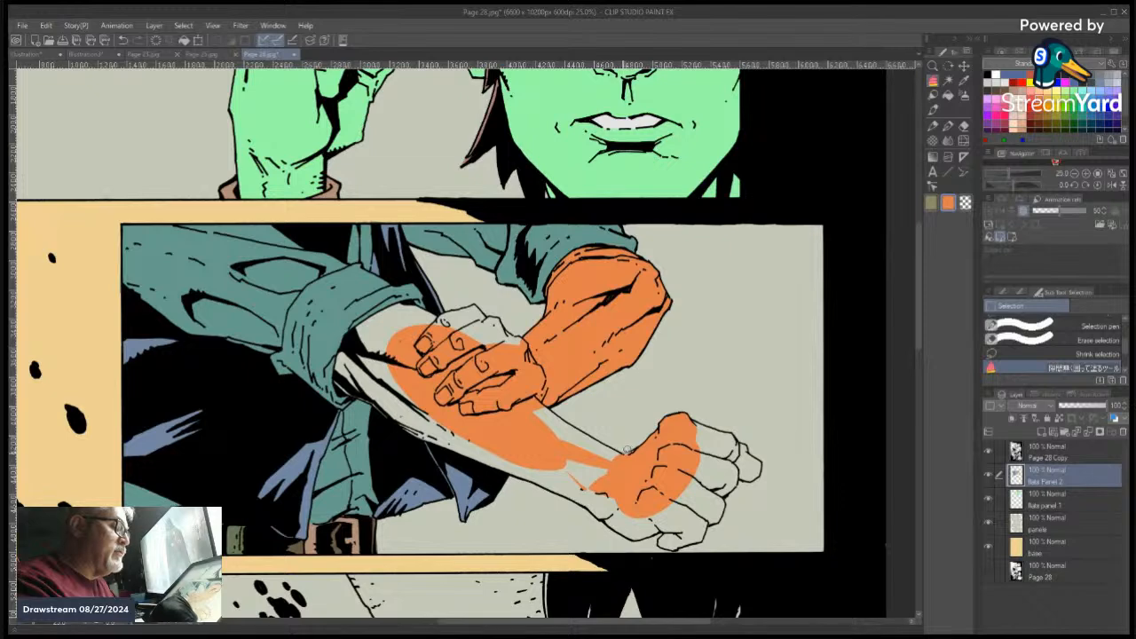
mouse_move(589, 429)
mouse_down()
mouse_move(530, 400)
mouse_move(550, 470)
mouse_move(702, 485)
mouse_move(665, 466)
mouse_move(684, 432)
mouse_move(712, 478)
mouse_move(690, 420)
mouse_move(742, 437)
mouse_move(741, 462)
mouse_move(661, 487)
mouse_up()
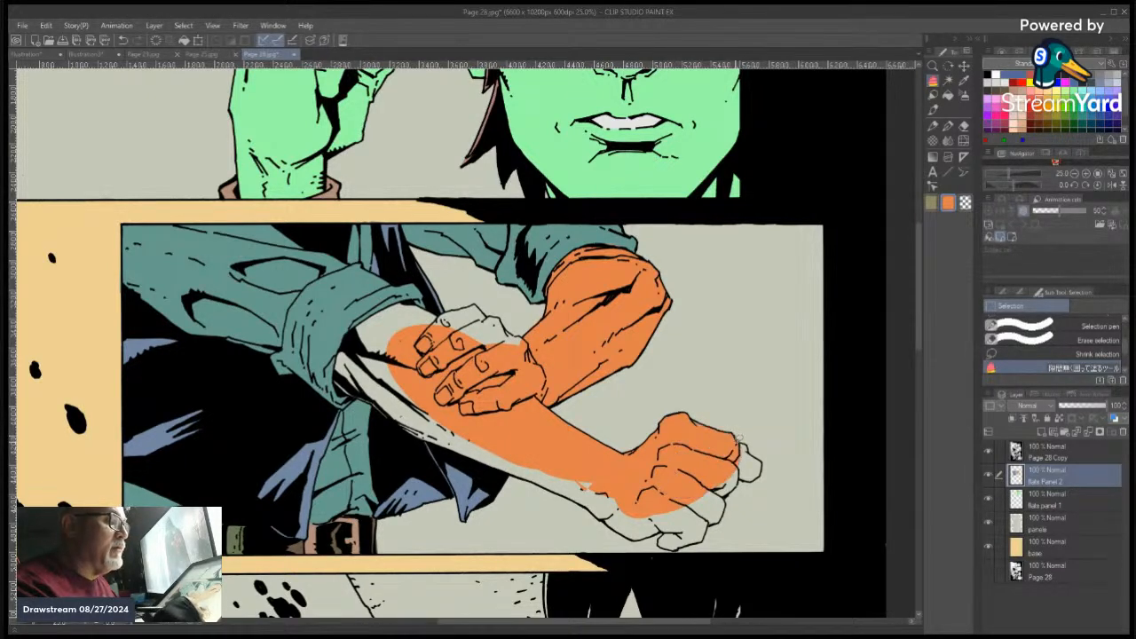
mouse_move(690, 416)
mouse_down()
mouse_move(706, 419)
mouse_move(713, 449)
mouse_move(699, 433)
mouse_up()
mouse_move(701, 484)
mouse_down()
mouse_move(734, 445)
mouse_move(760, 455)
mouse_move(762, 471)
mouse_move(730, 493)
mouse_move(706, 534)
mouse_move(687, 526)
mouse_up()
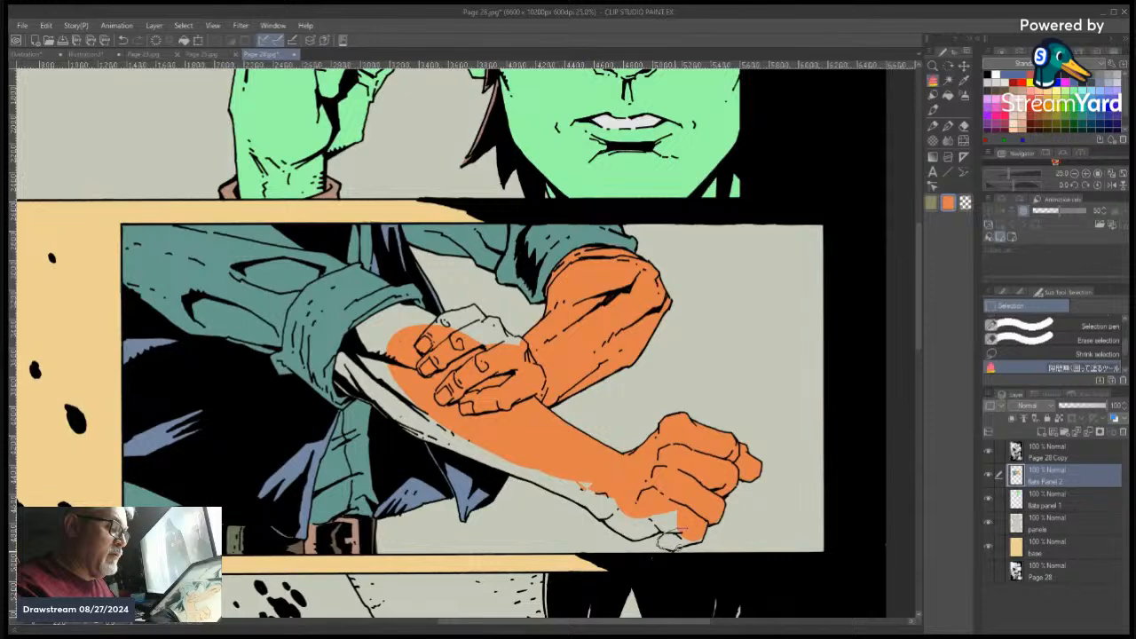
mouse_move(680, 546)
mouse_down()
mouse_move(727, 497)
mouse_move(729, 508)
mouse_up()
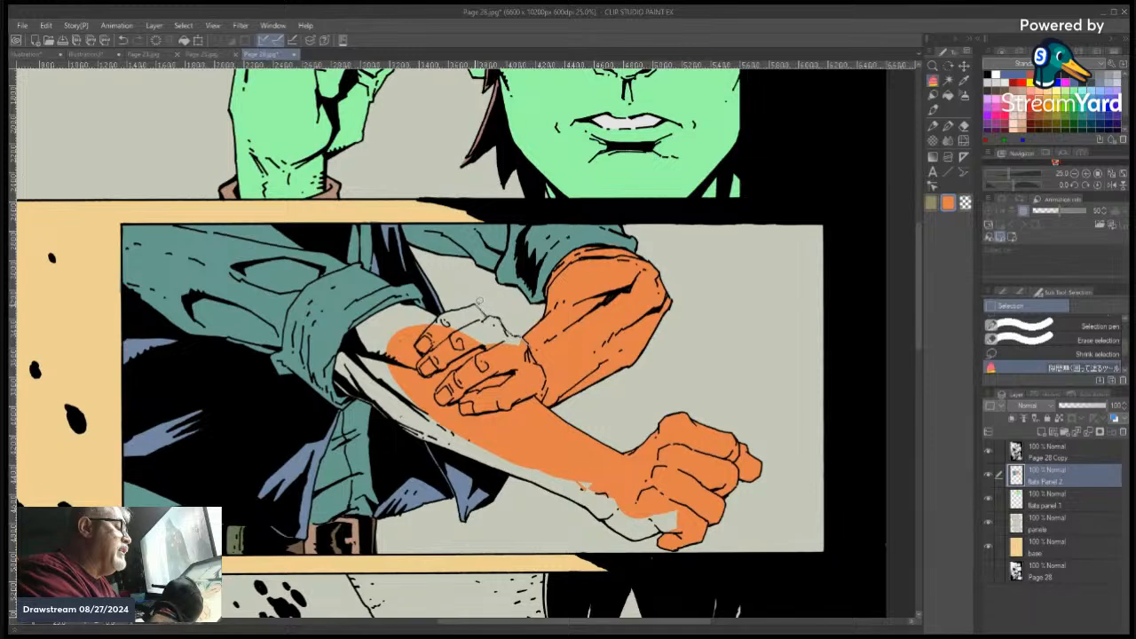
Fill the unpainted back of the gripping hand, the forearm beside the rolled cuff and the heel of the fist with orange
click(460, 339)
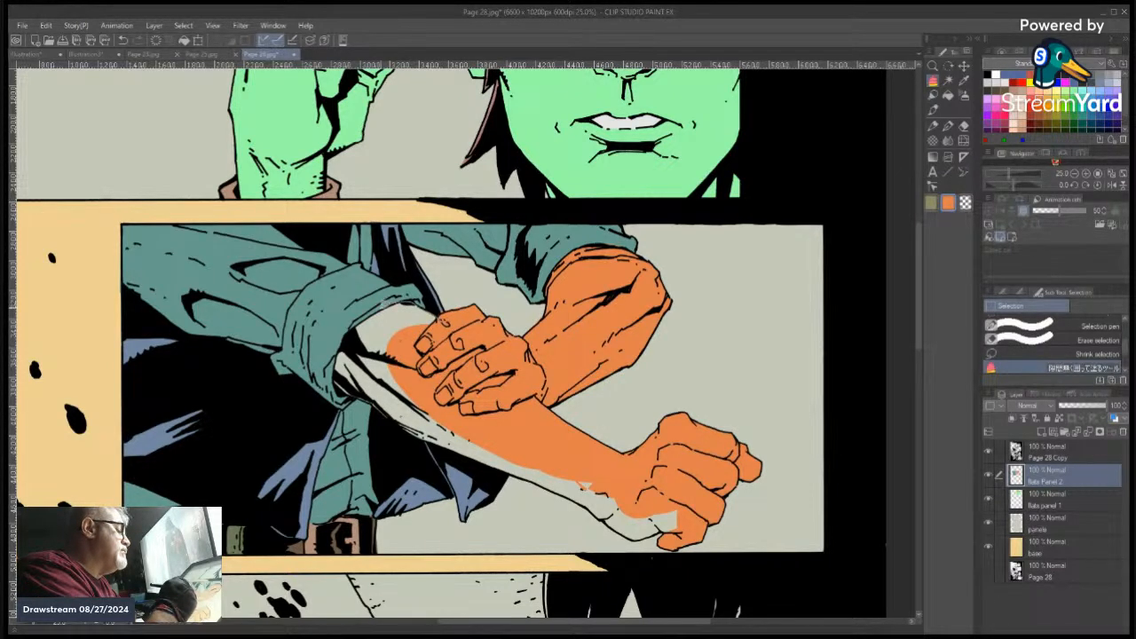
drag(358, 371, 509, 374)
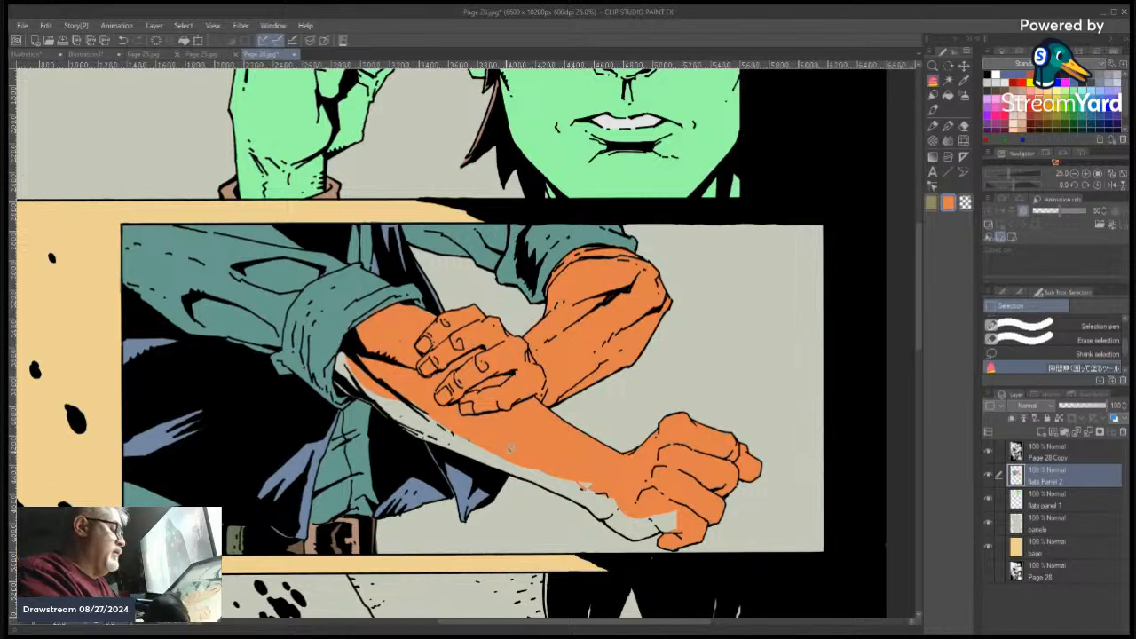
mouse_move(684, 487)
mouse_down()
mouse_move(630, 472)
mouse_move(617, 517)
mouse_move(638, 537)
mouse_move(680, 531)
mouse_move(712, 486)
mouse_move(602, 518)
mouse_move(571, 491)
mouse_move(563, 454)
mouse_move(625, 527)
mouse_up()
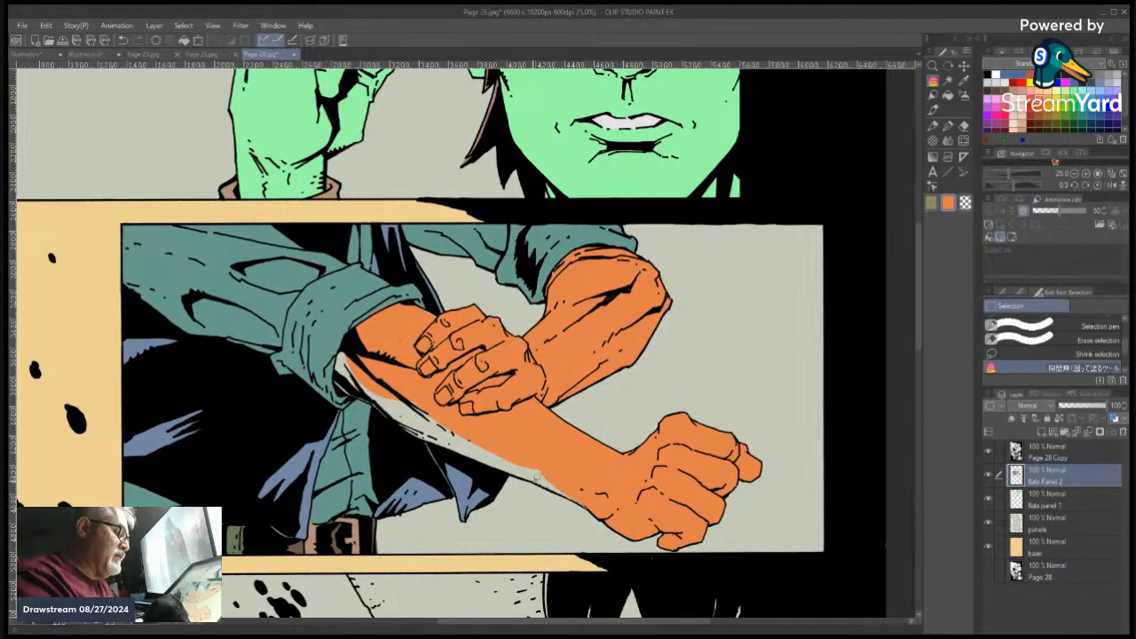
Fill the outstretched forearm's lower edge with orange from the wrist back to the slivers beside the rolled cuff
mouse_move(536, 478)
mouse_down()
mouse_move(488, 456)
mouse_move(569, 456)
mouse_move(582, 493)
mouse_up()
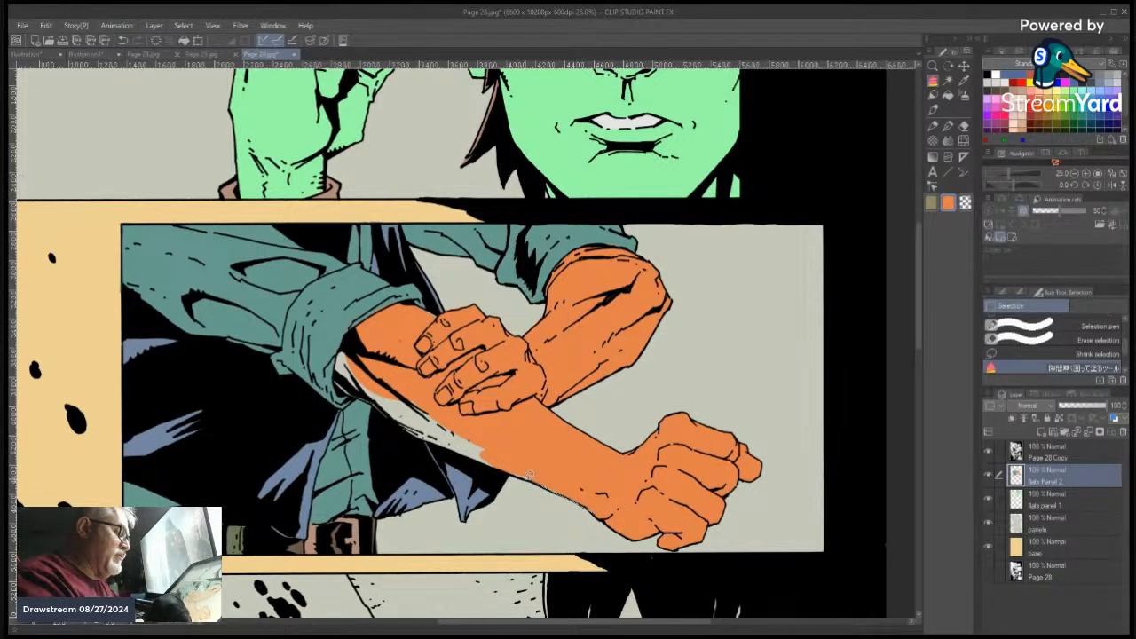
drag(508, 468, 484, 447)
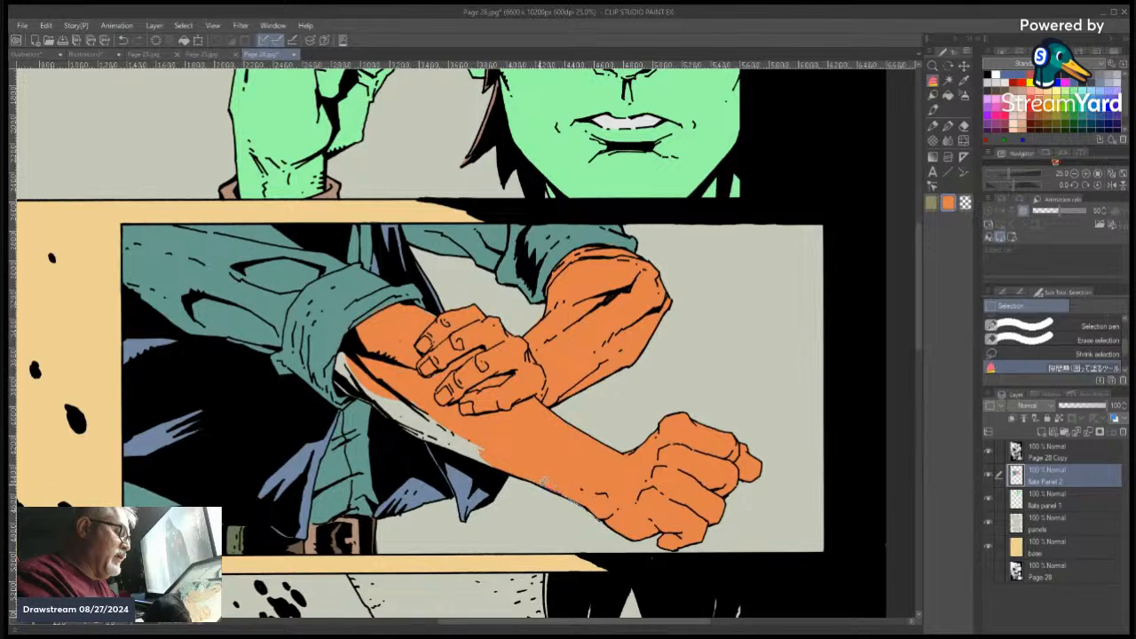
mouse_move(480, 456)
mouse_down()
mouse_move(408, 422)
mouse_move(481, 425)
mouse_up()
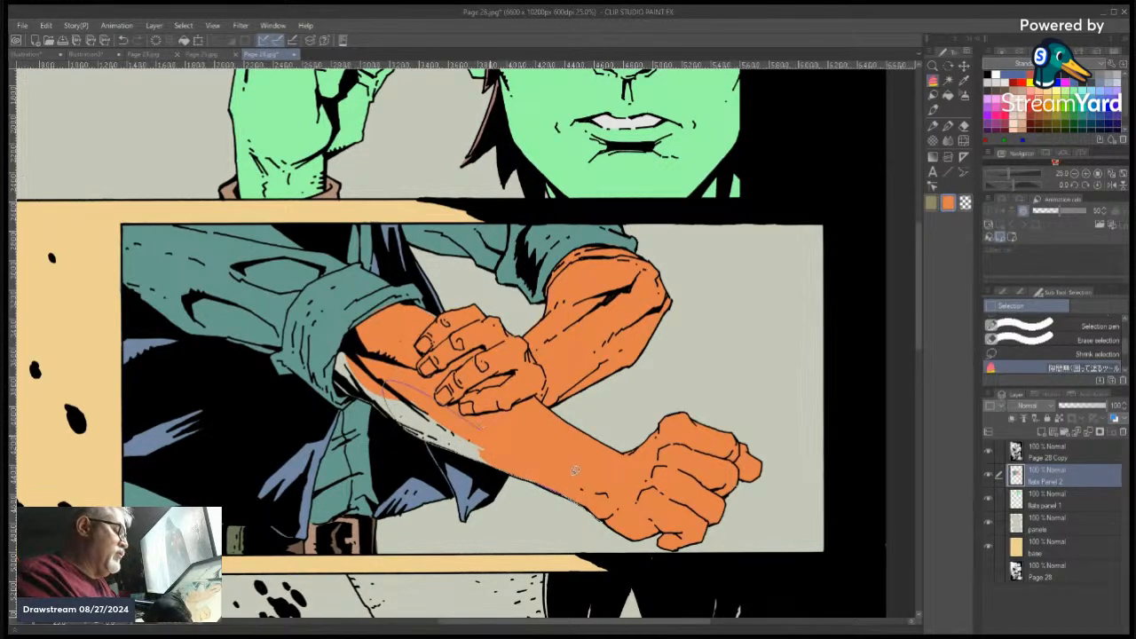
drag(575, 471, 600, 458)
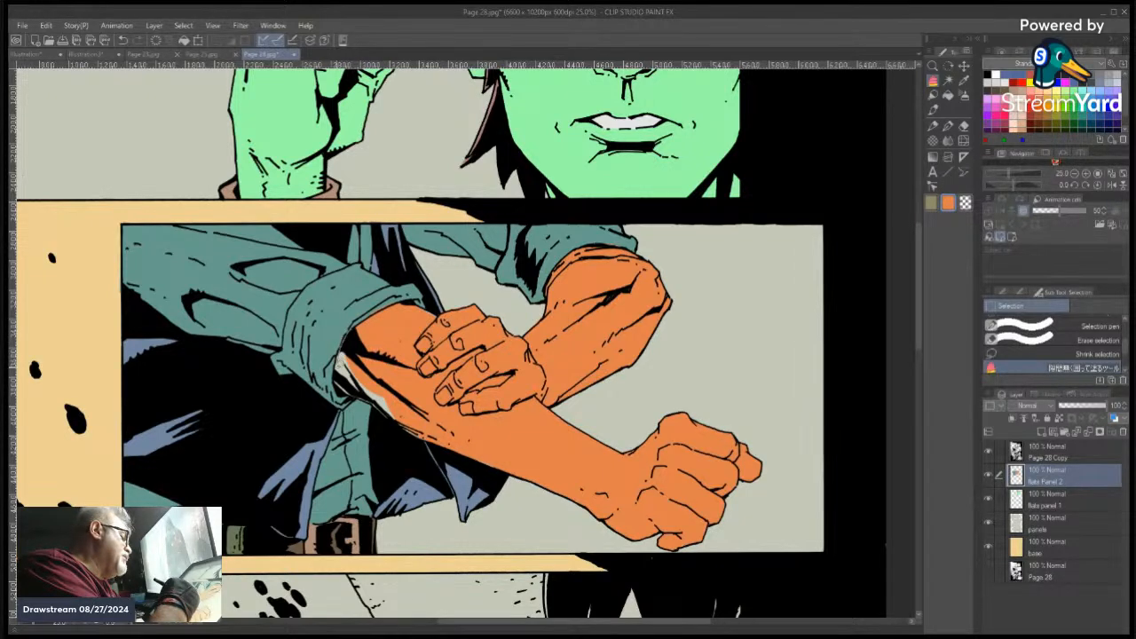
mouse_move(350, 380)
mouse_down()
mouse_move(346, 341)
mouse_move(342, 384)
mouse_move(369, 387)
mouse_up()
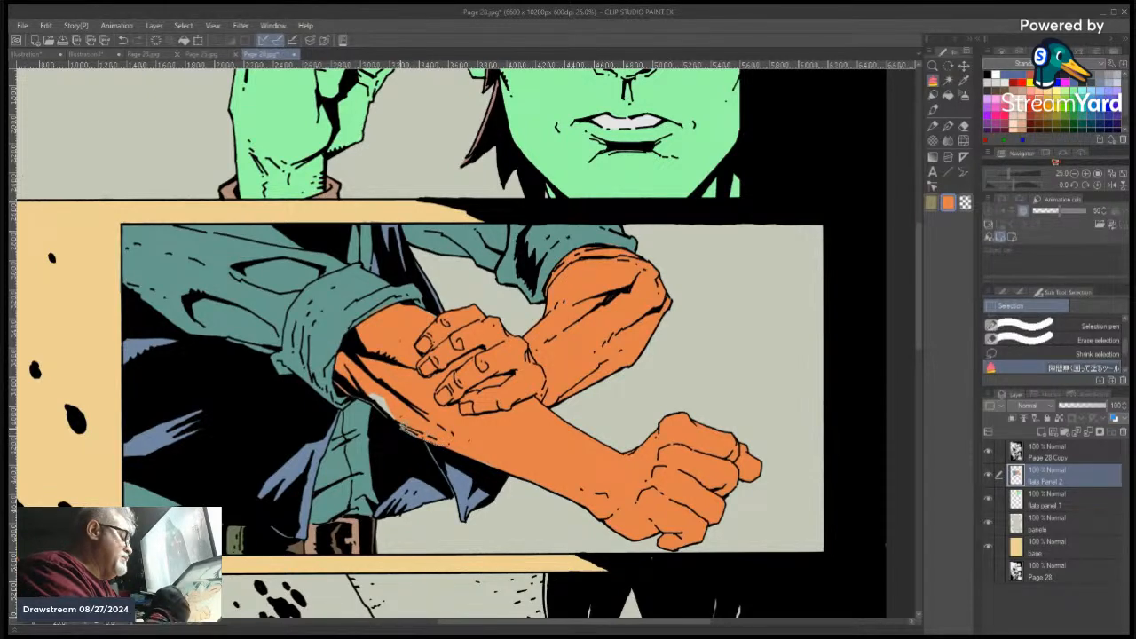
mouse_move(371, 398)
mouse_down()
mouse_move(352, 392)
mouse_move(363, 354)
mouse_move(391, 399)
mouse_up()
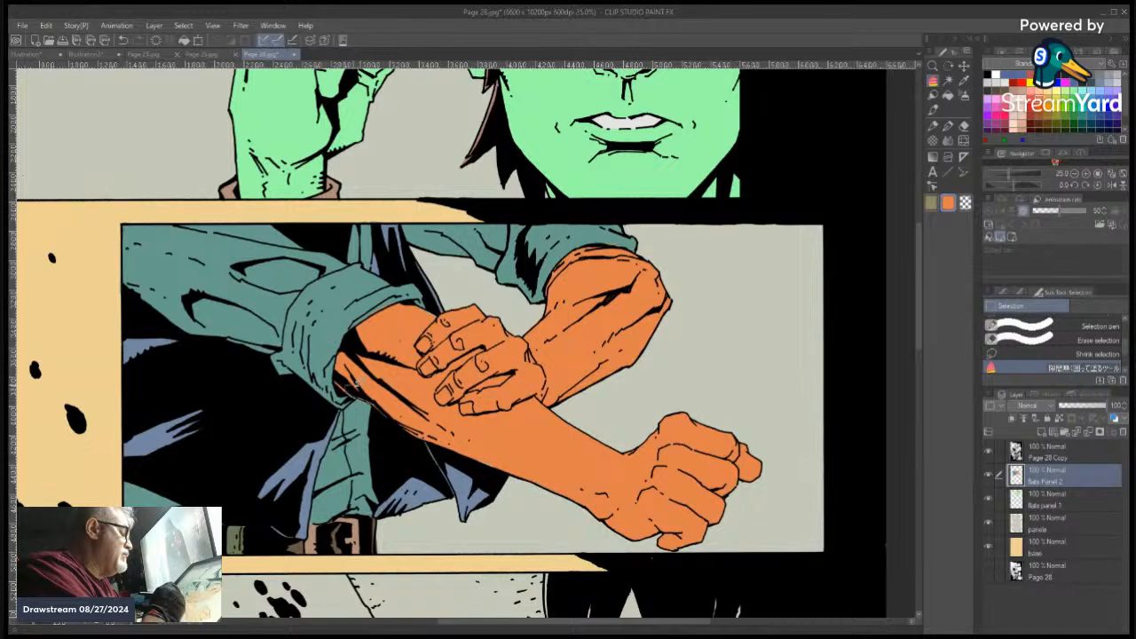
Check the arms at 50% zoom and fill the small gaps along the forearm's lower edge with orange
click(1084, 175)
click(1085, 175)
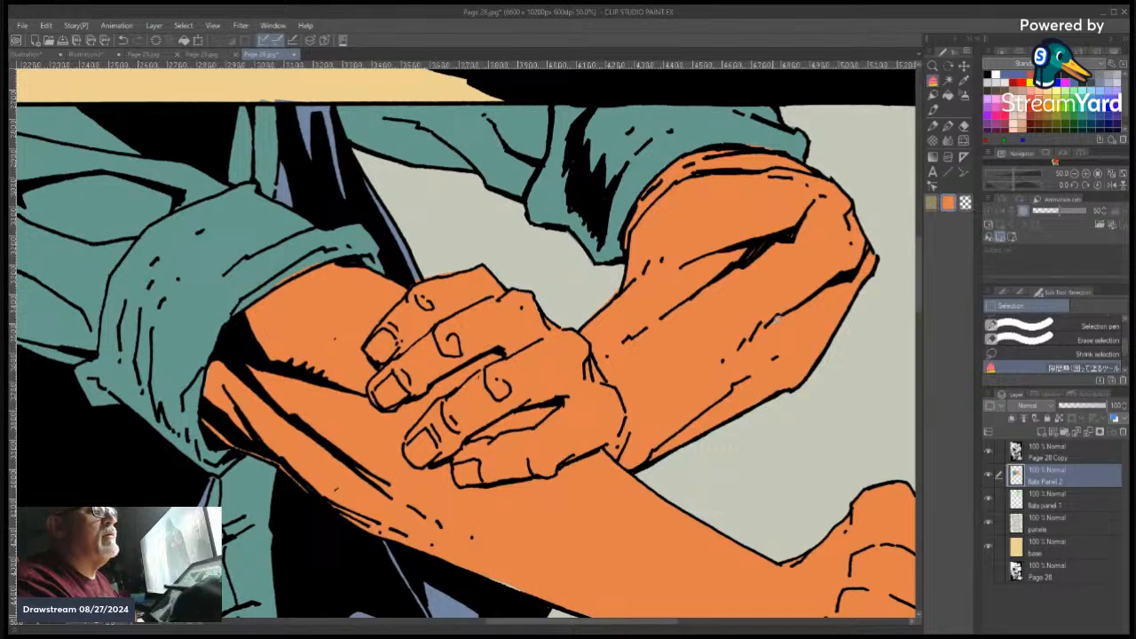
drag(919, 257, 917, 290)
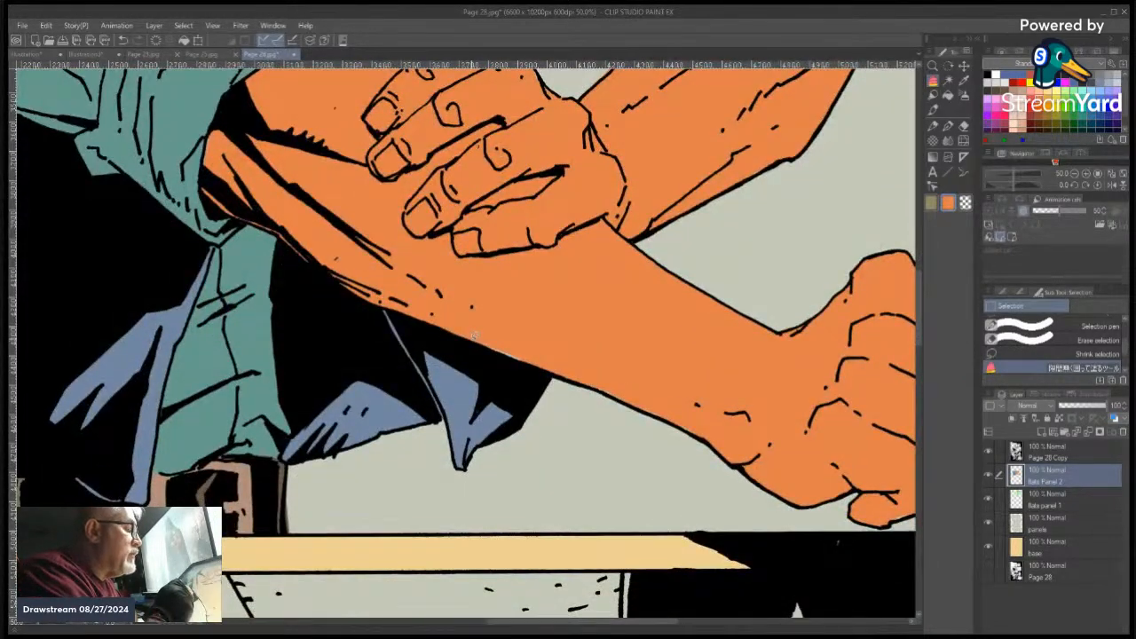
mouse_move(546, 365)
mouse_down()
mouse_move(717, 446)
mouse_move(668, 351)
mouse_move(499, 307)
mouse_up()
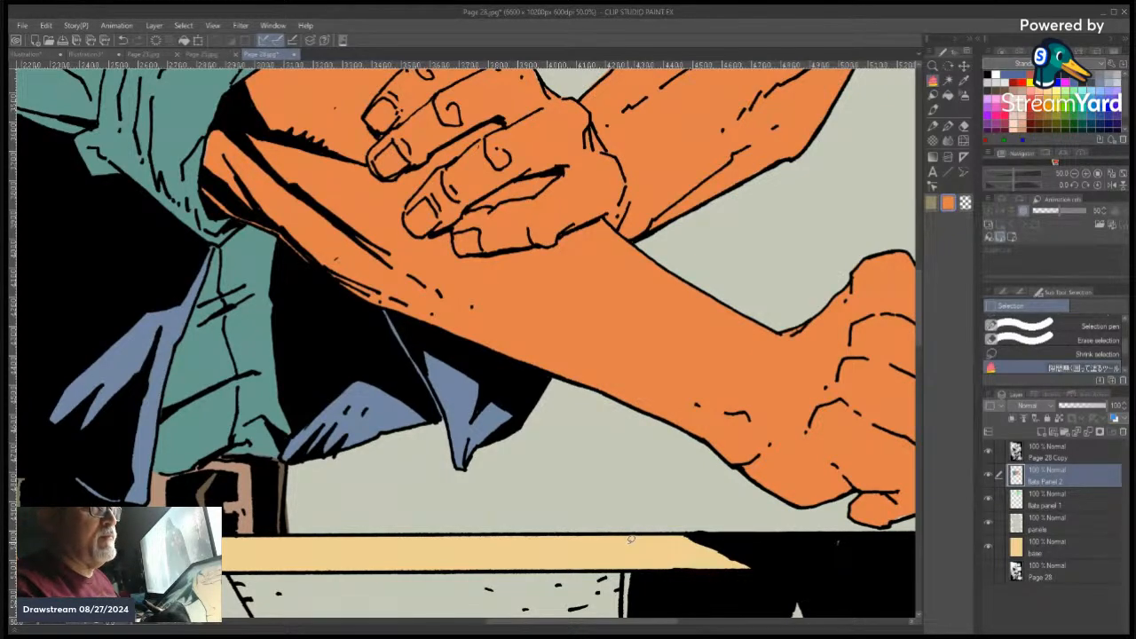
scroll(923, 323, down, 10)
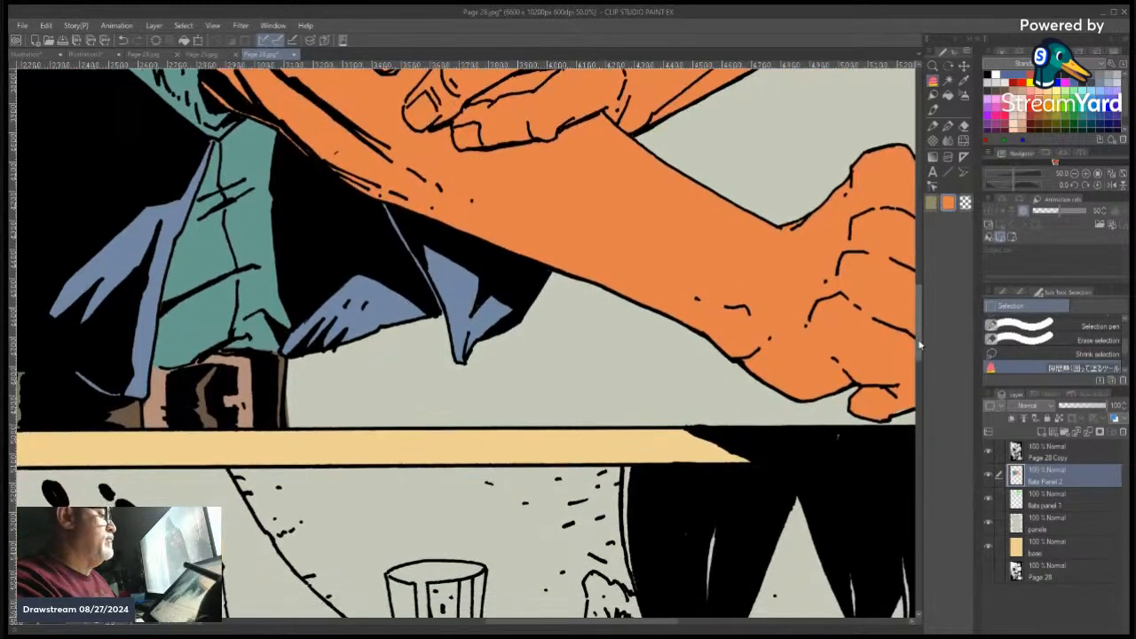
scroll(929, 286, up, 3)
scroll(929, 286, down, 2)
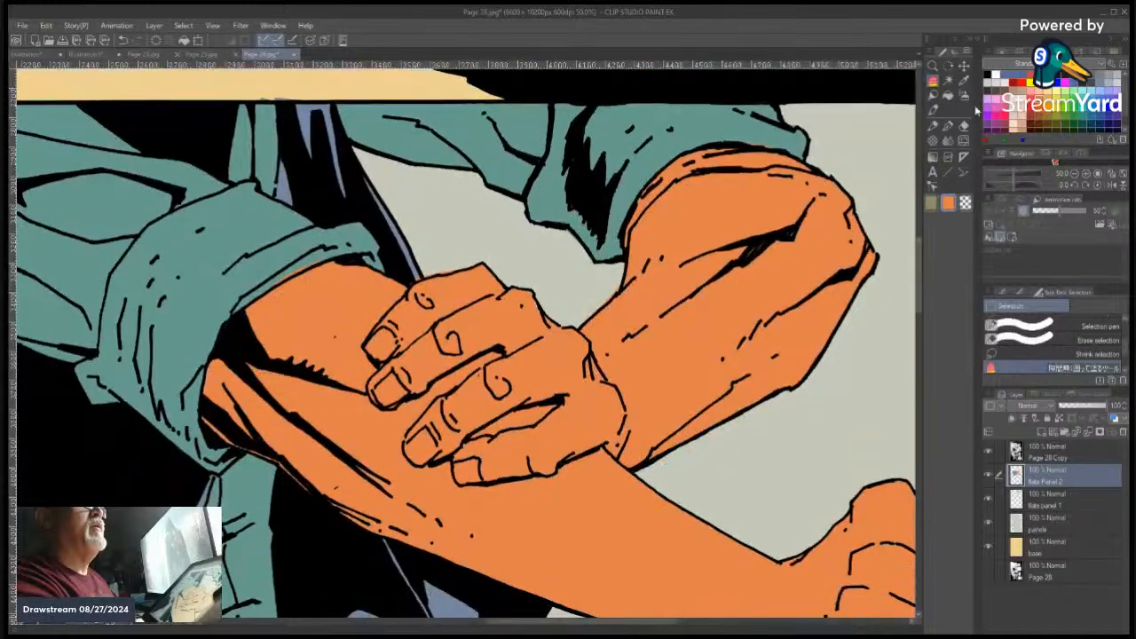
Auto-select the orange arms and hands on the flats Panel 2 layer, shift them to a muted tan skin tone with Hue/Saturation, and deselect
click(948, 81)
click(721, 344)
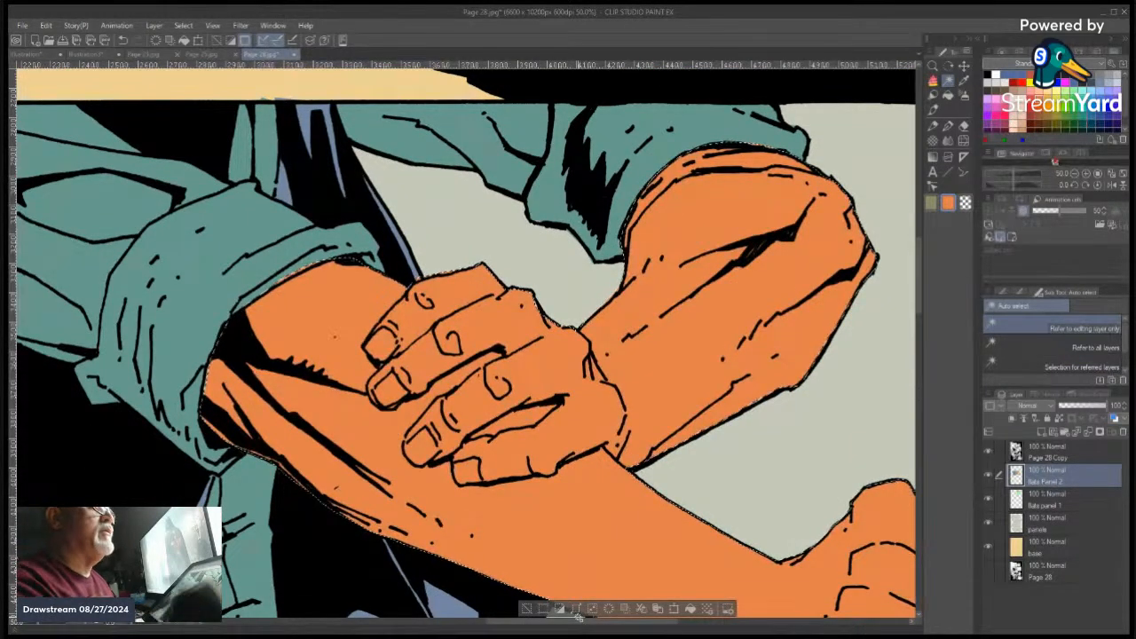
click(932, 107)
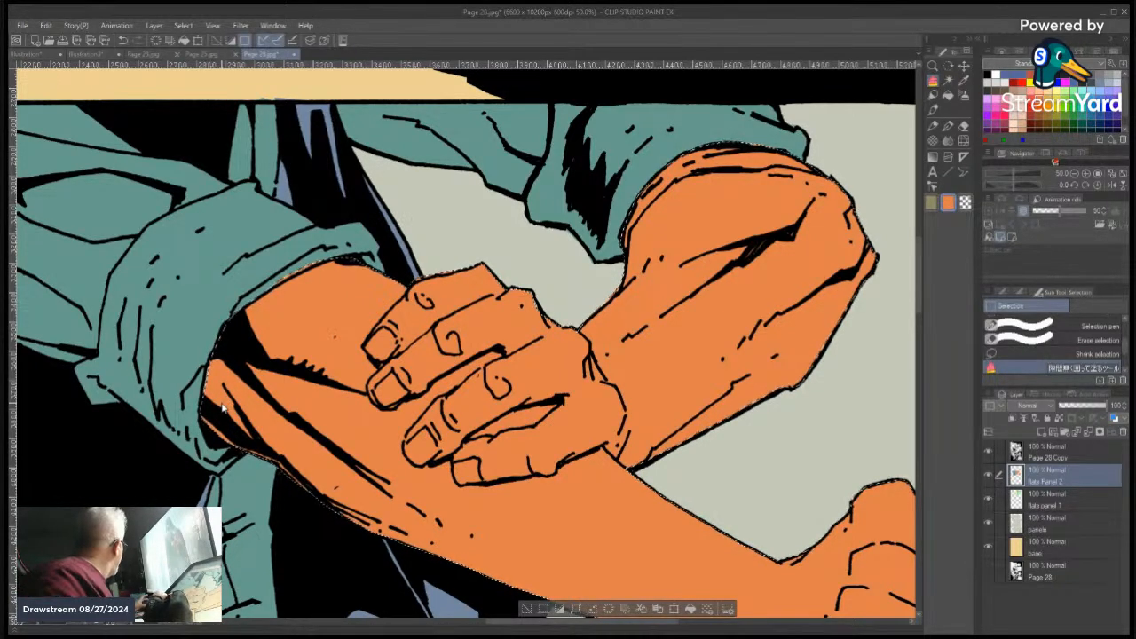
key(ctrl+u)
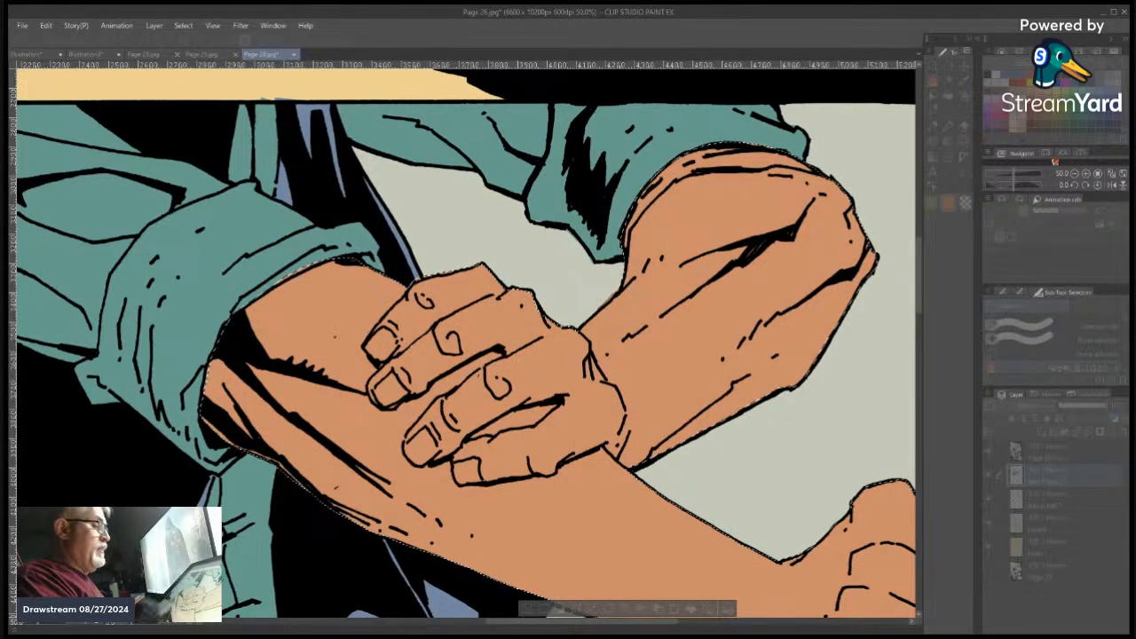
click(529, 608)
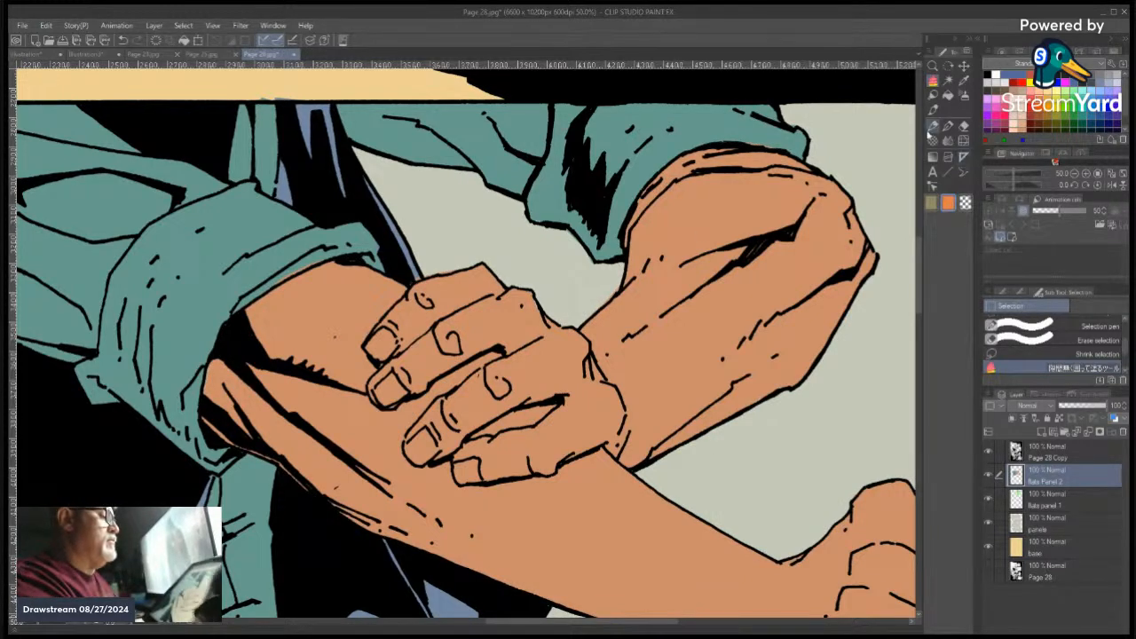
Sample the tan skin tone and the jacket's blue as drawing colors for enclose-and-fill touch-ups
key(i)
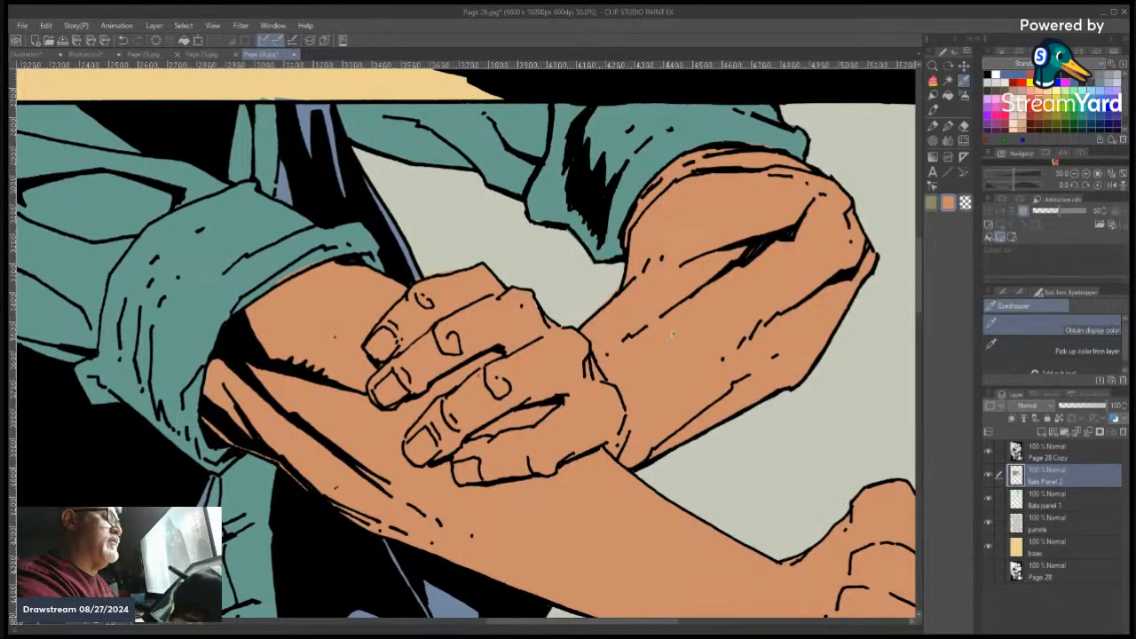
click(933, 81)
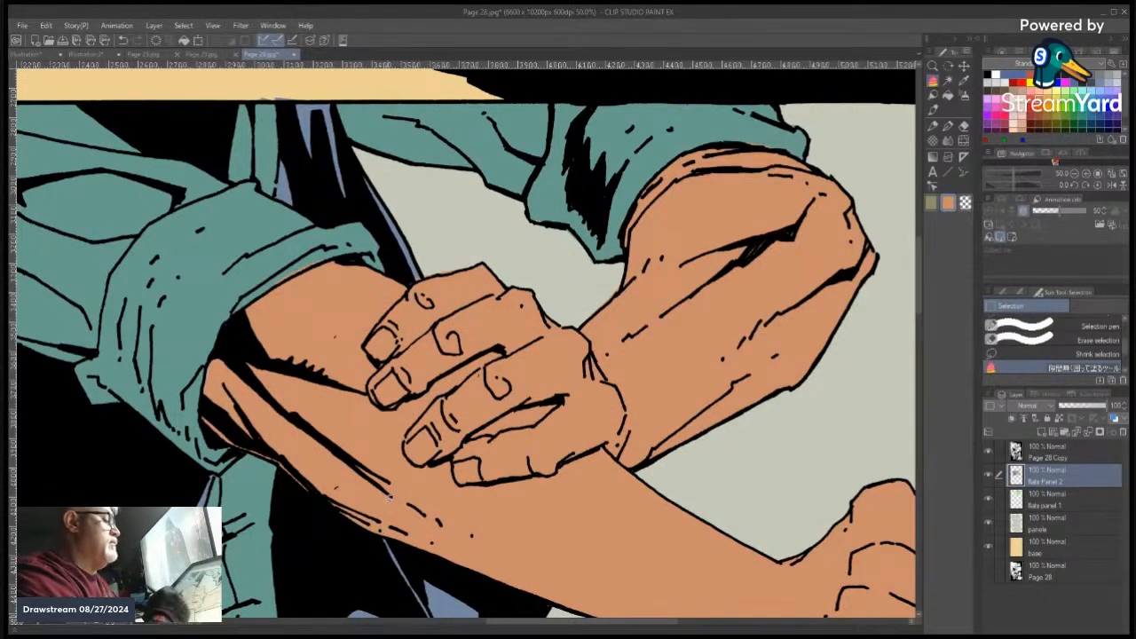
key(i)
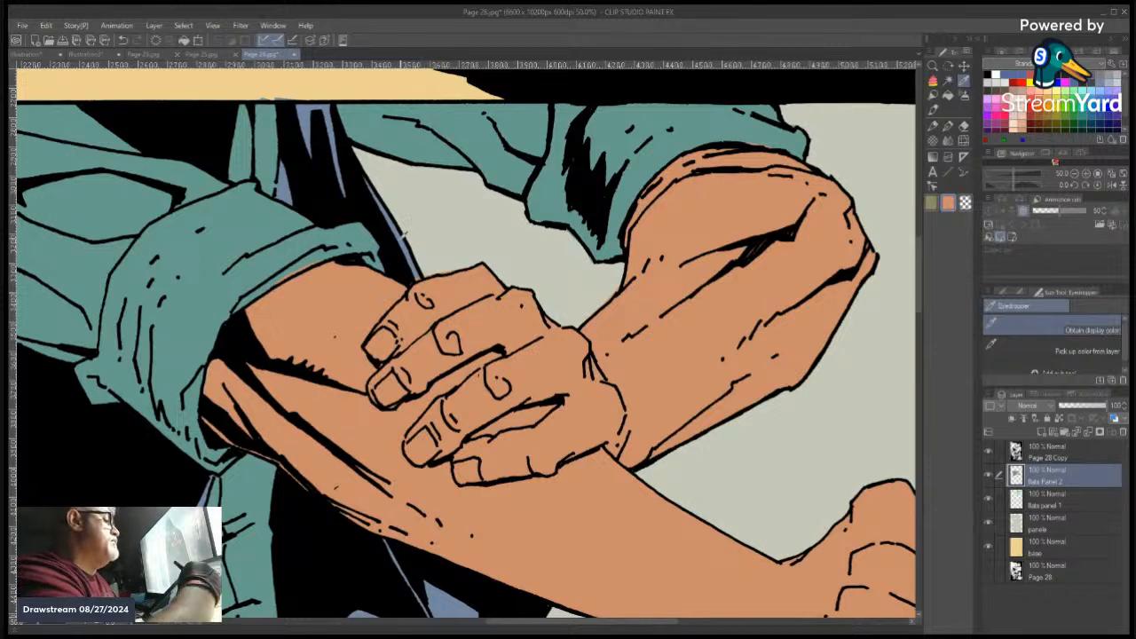
click(404, 236)
click(933, 80)
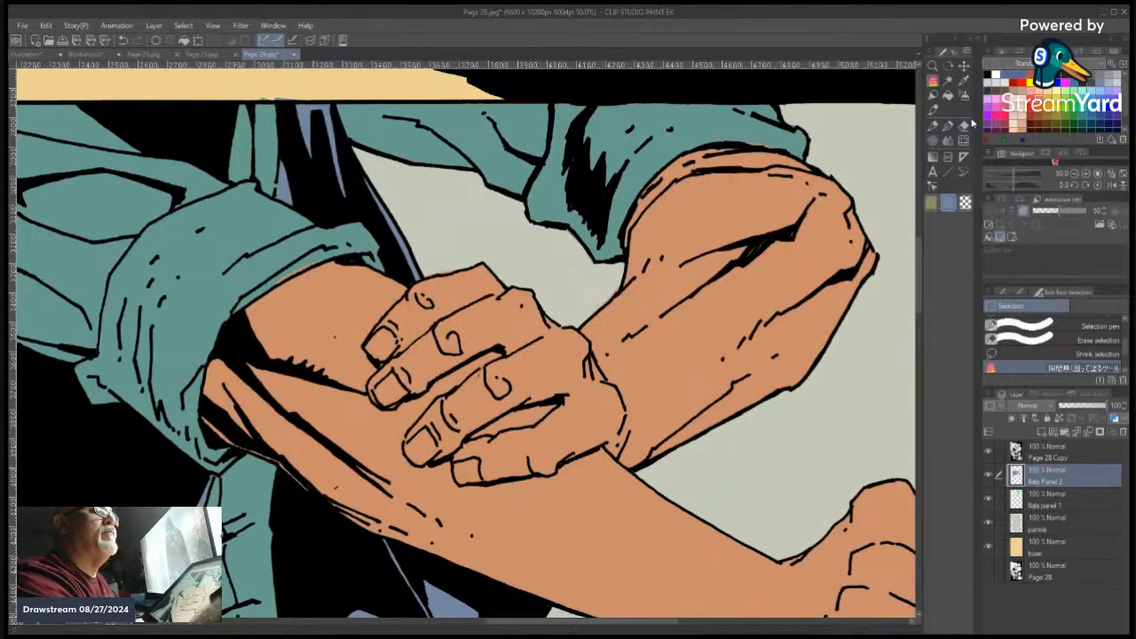
Sample the background's light grey and enclose-and-fill the area just above the gripping hand's knuckles
click(964, 82)
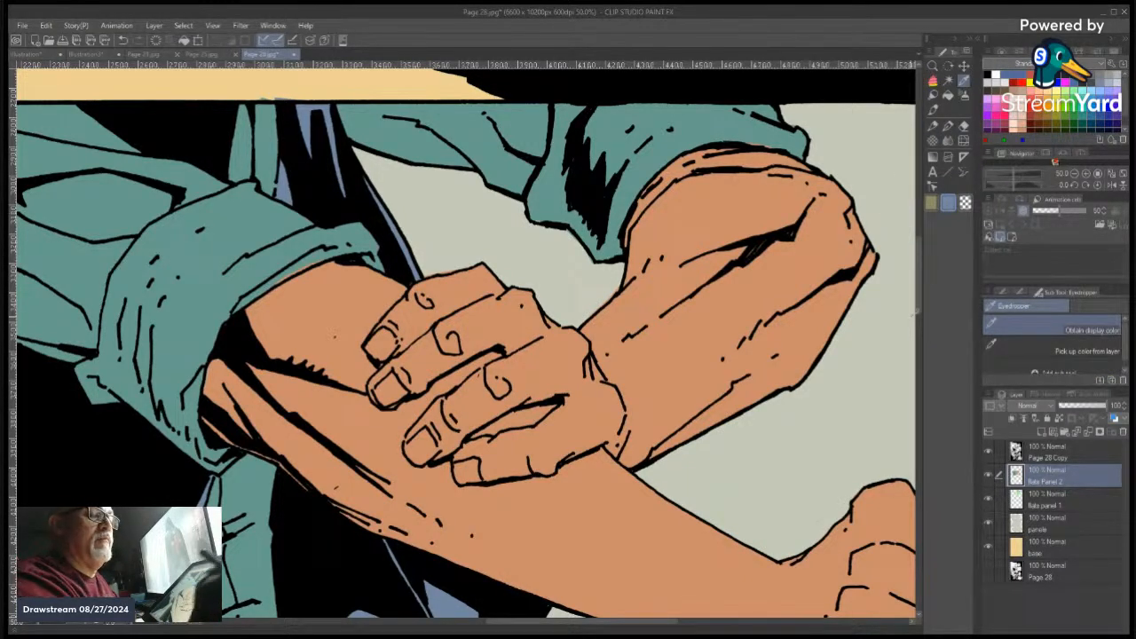
click(807, 464)
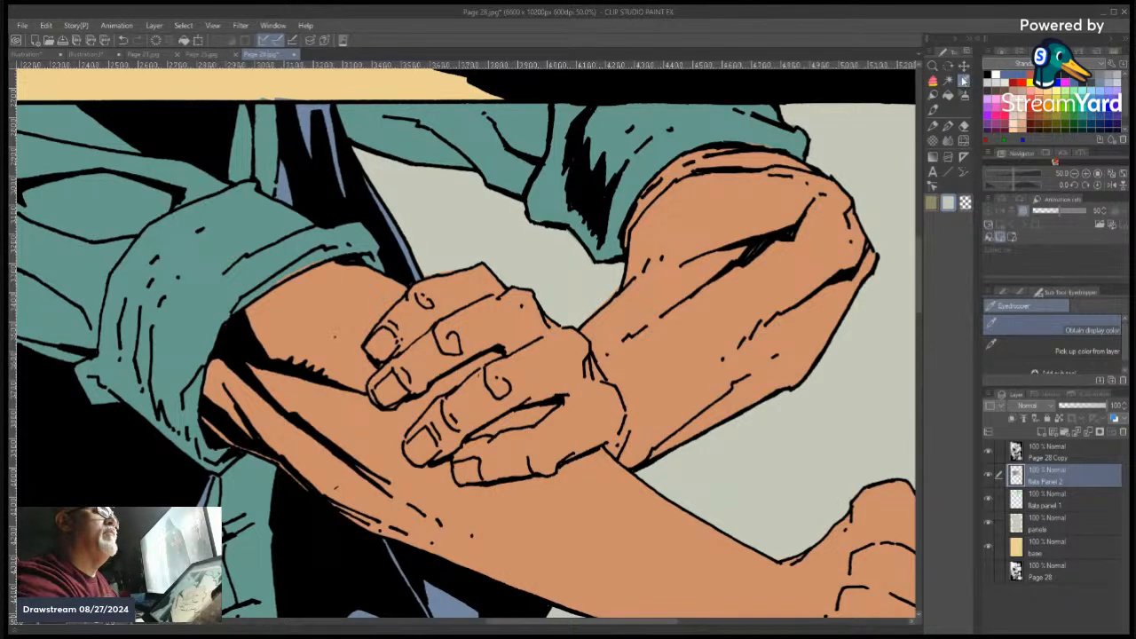
click(933, 81)
mouse_move(484, 258)
mouse_down()
mouse_move(429, 273)
mouse_move(423, 265)
mouse_move(466, 241)
mouse_up()
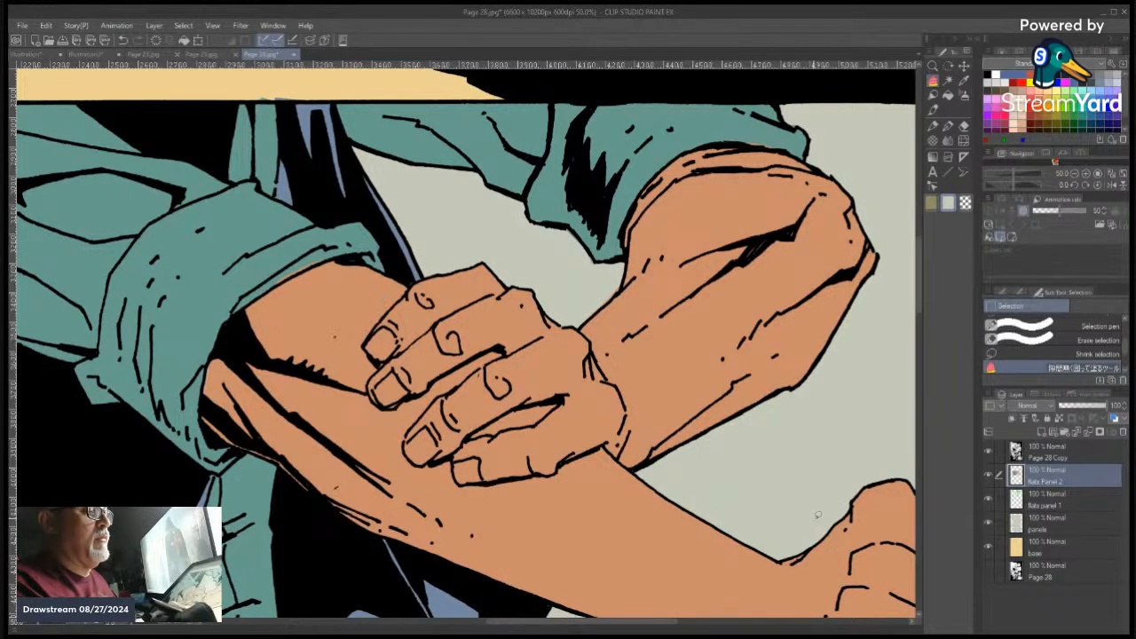
Sample the sleeve's teal and enclose-and-fill the edge where the rolled cuff meets the outstretched forearm
click(965, 82)
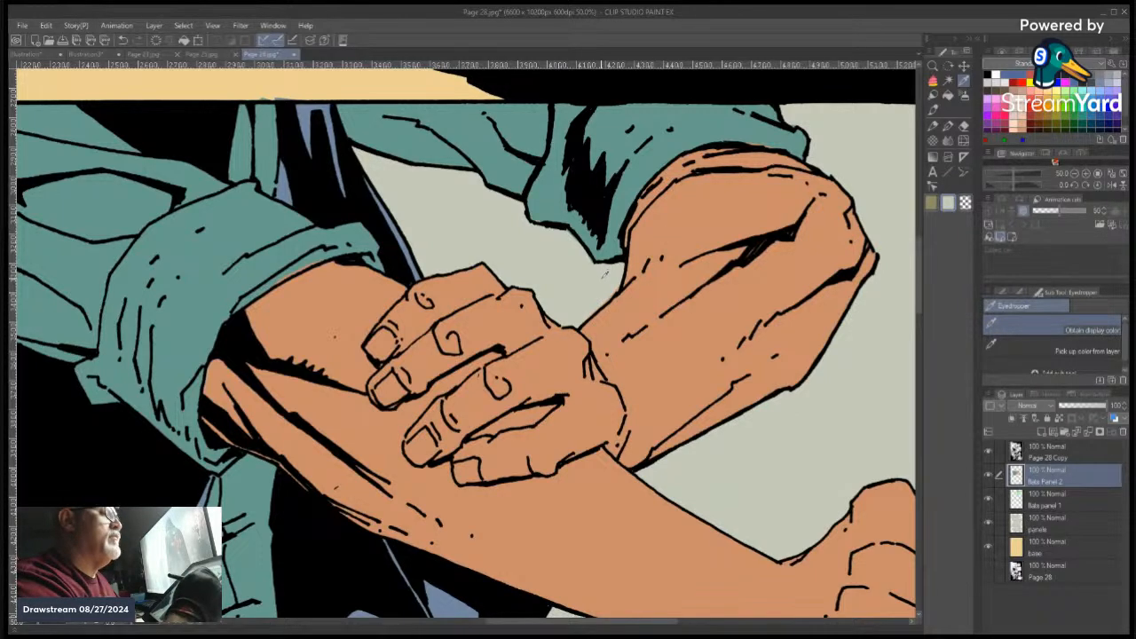
key(m)
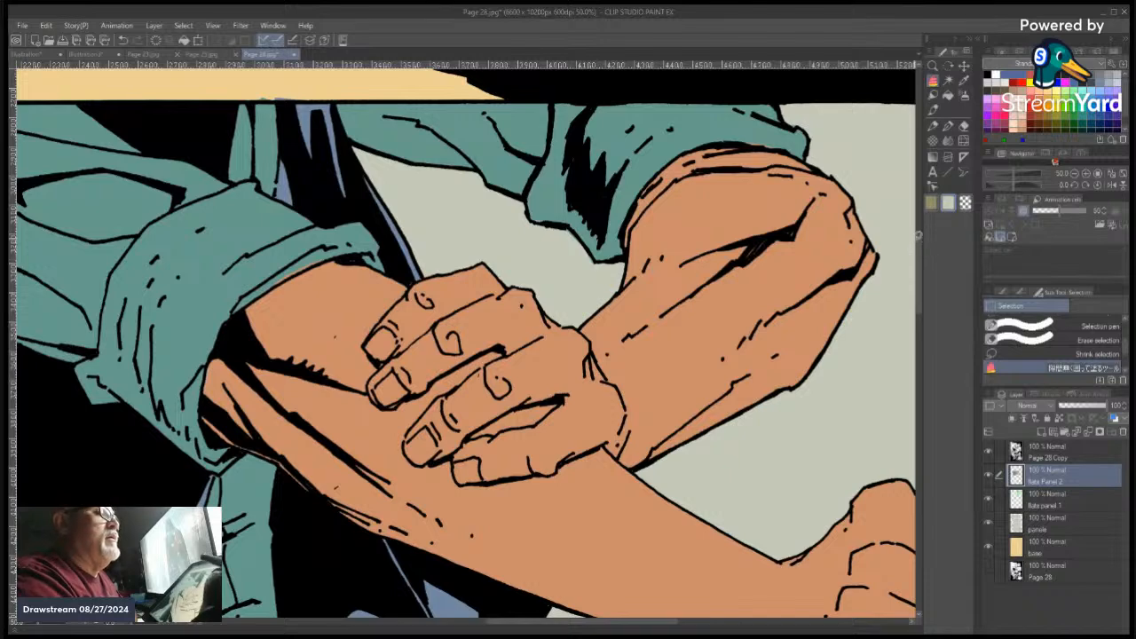
click(965, 82)
click(934, 82)
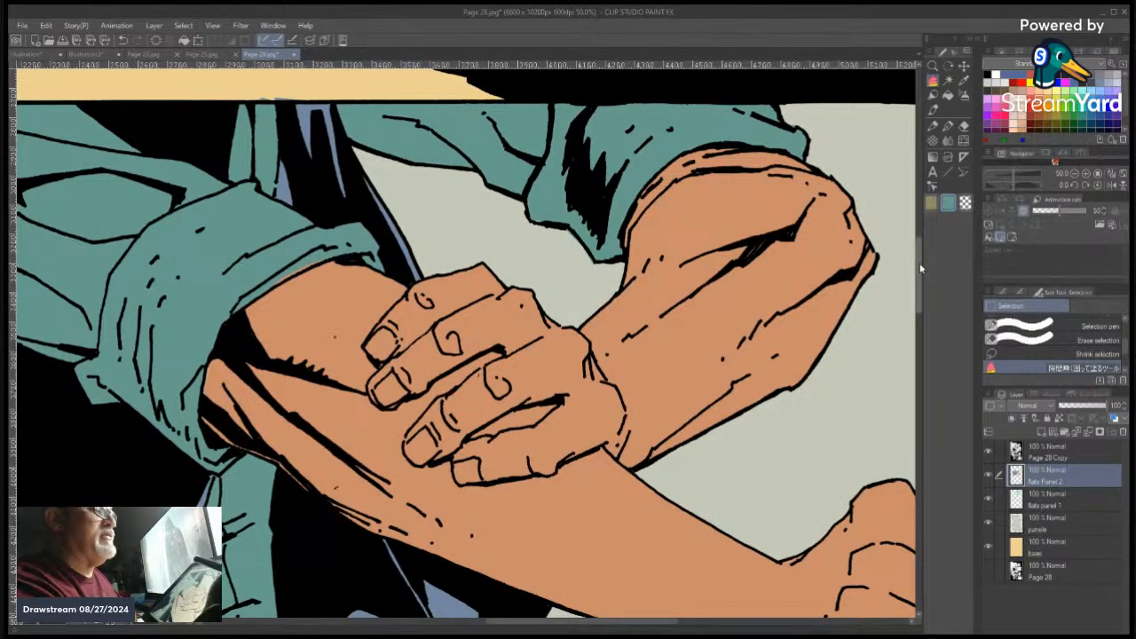
click(965, 82)
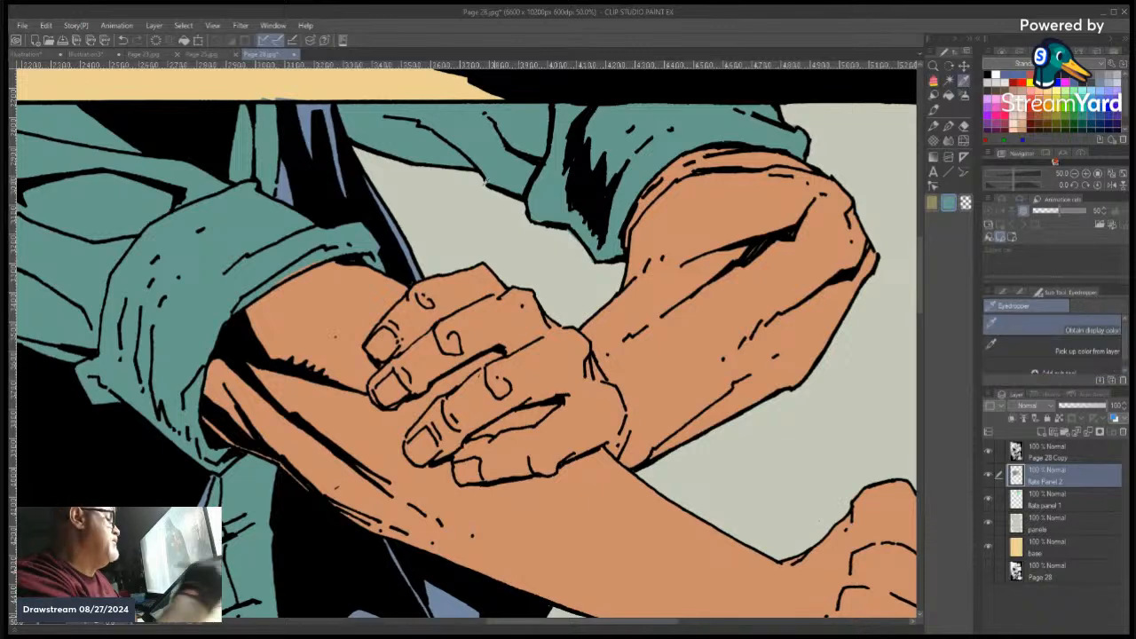
click(949, 81)
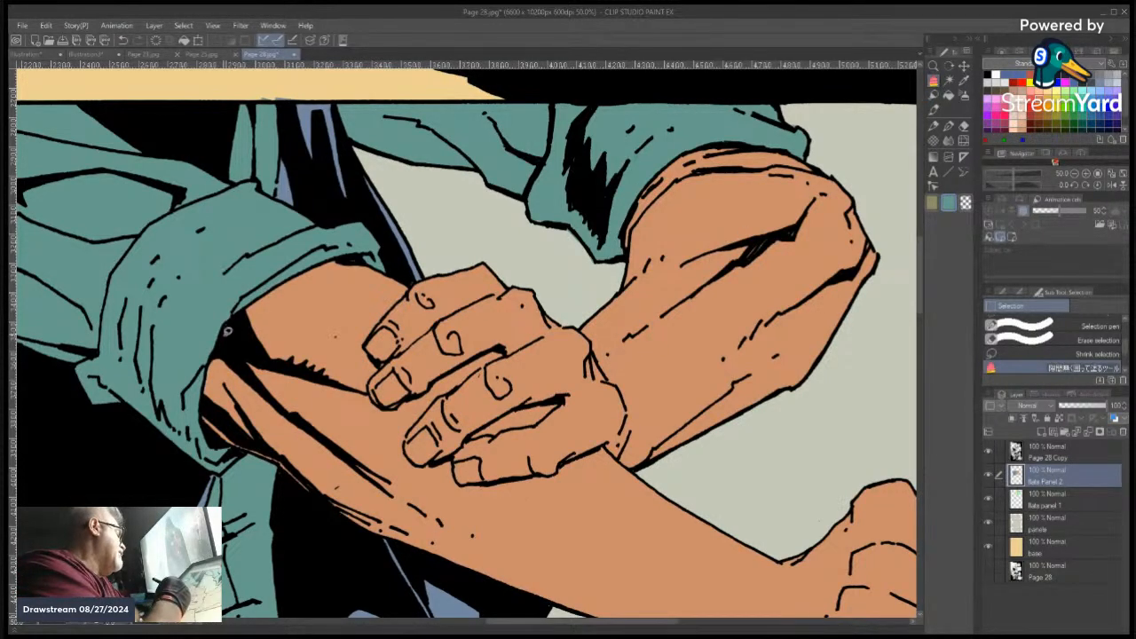
mouse_move(213, 352)
mouse_down()
mouse_move(205, 382)
mouse_move(243, 367)
mouse_up()
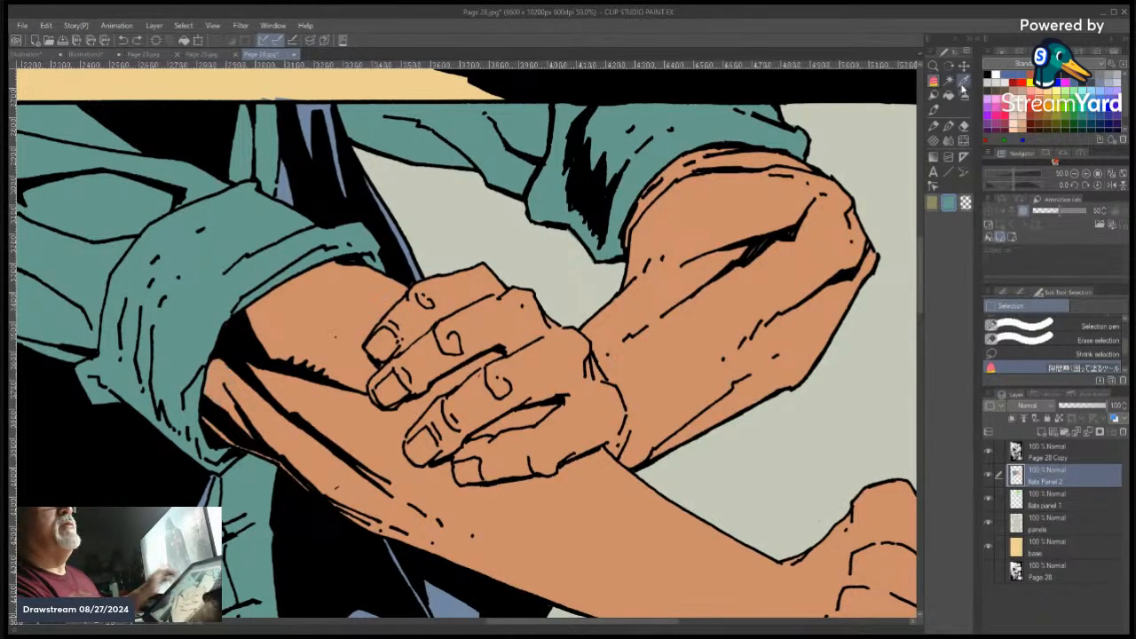
Sample the forearm's skin tone and the sleeve's teal as drawing colors for more enclose-and-fill touch-ups
click(964, 81)
click(797, 238)
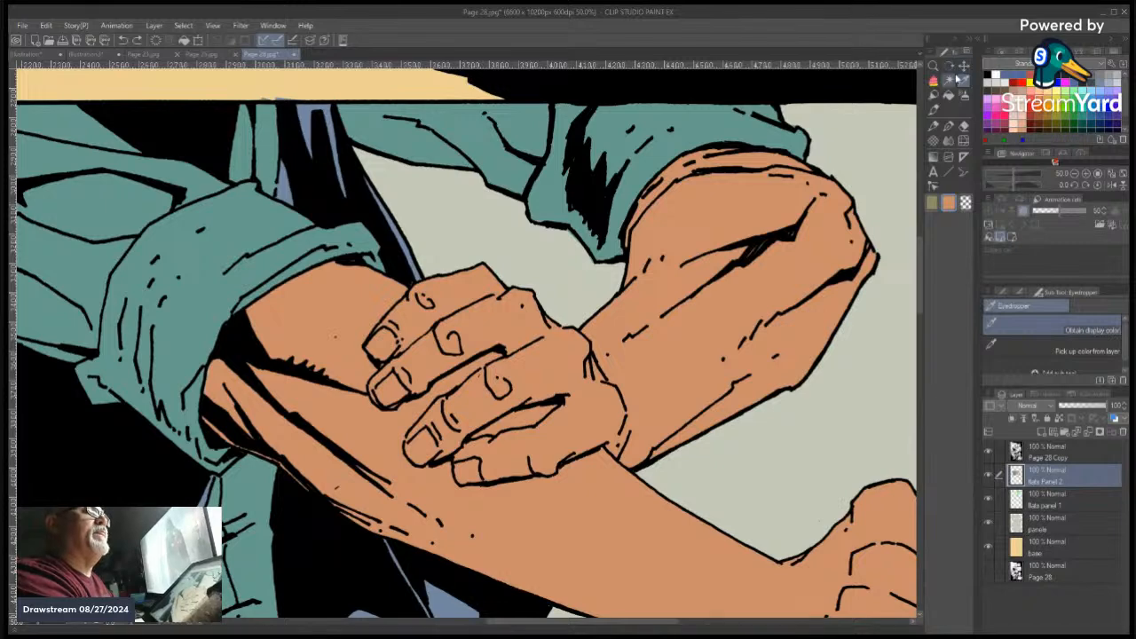
click(934, 81)
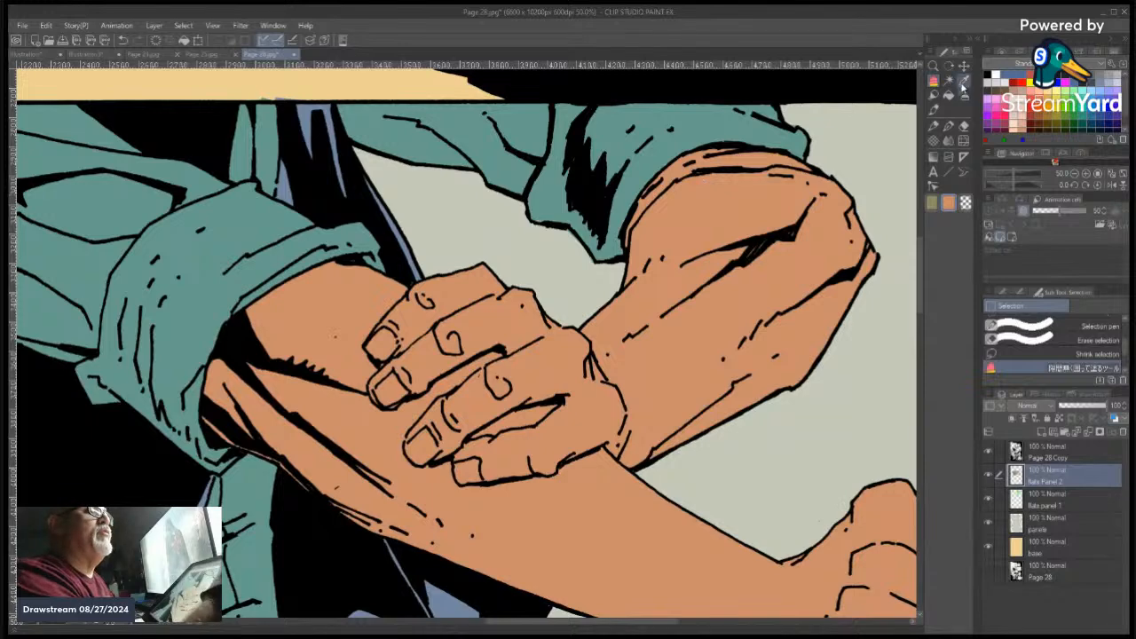
click(934, 81)
click(303, 212)
click(934, 81)
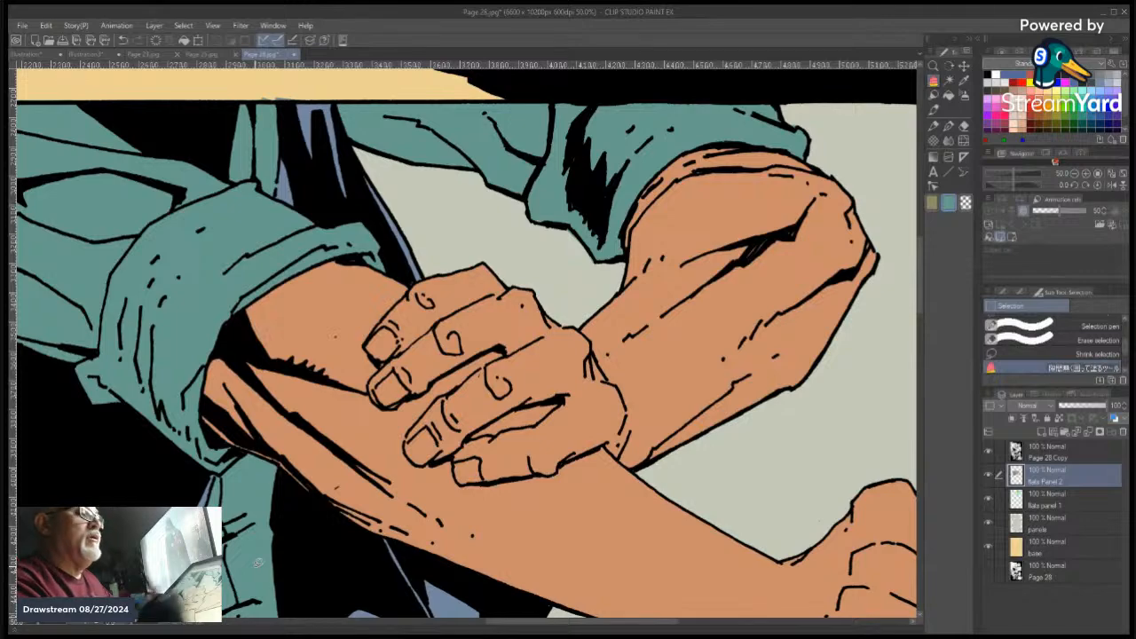
Sample the forearm's skin tone and lighten it to a pale pink for the fingernails
scroll(921, 271, up, 2)
mouse_move(920, 272)
mouse_down()
mouse_move(920, 247)
mouse_move(932, 323)
mouse_move(929, 256)
mouse_move(930, 282)
mouse_up()
key(i)
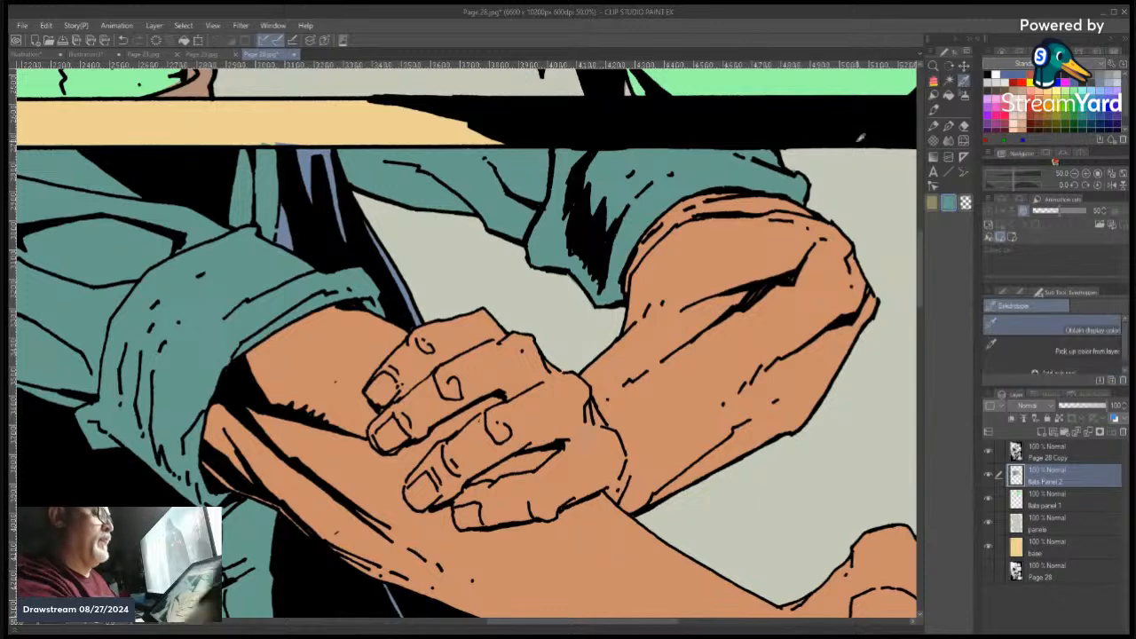
click(664, 410)
click(1012, 51)
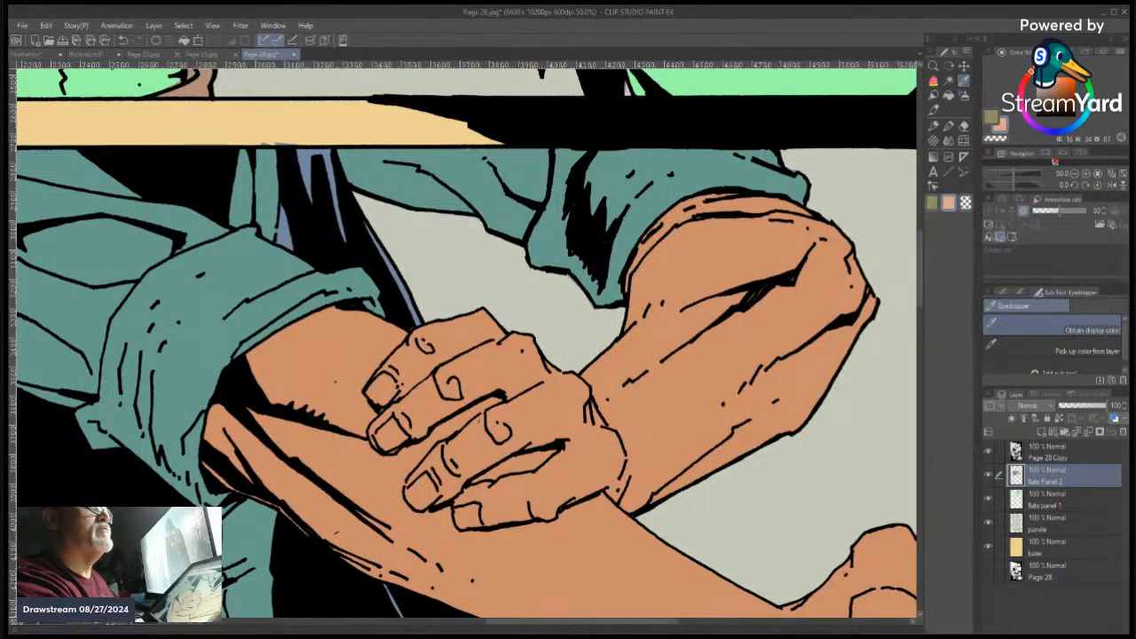
Enclose-and-fill the four fingernails of the gripping hand with the pale pink on the flats Panel 2 layer
click(934, 81)
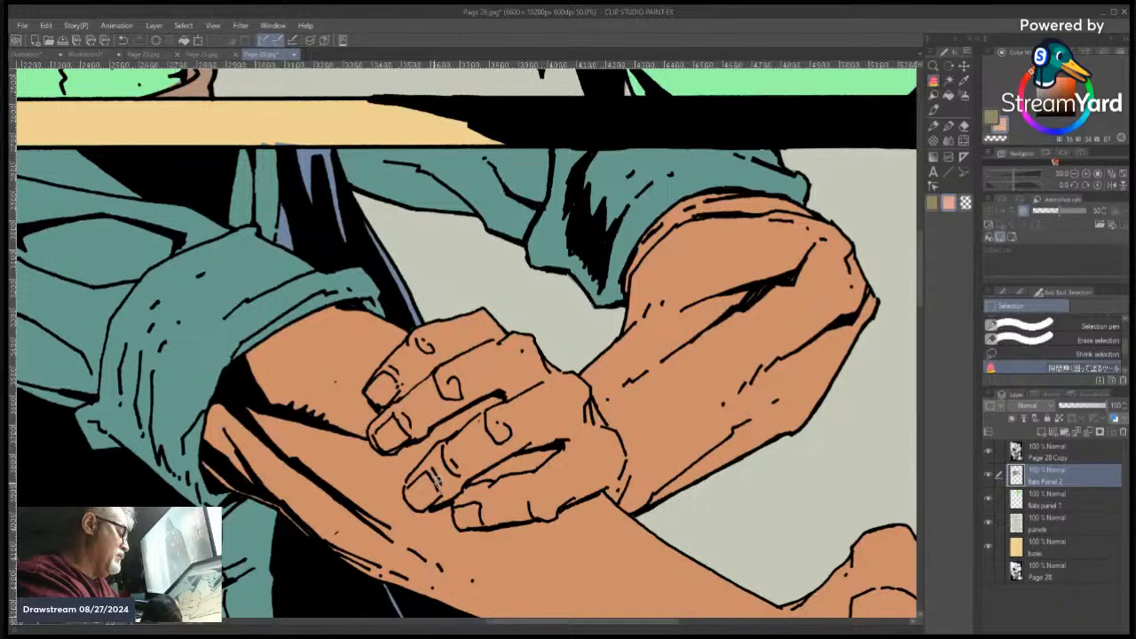
mouse_move(408, 486)
mouse_down()
mouse_move(424, 511)
mouse_move(441, 495)
mouse_move(411, 485)
mouse_up()
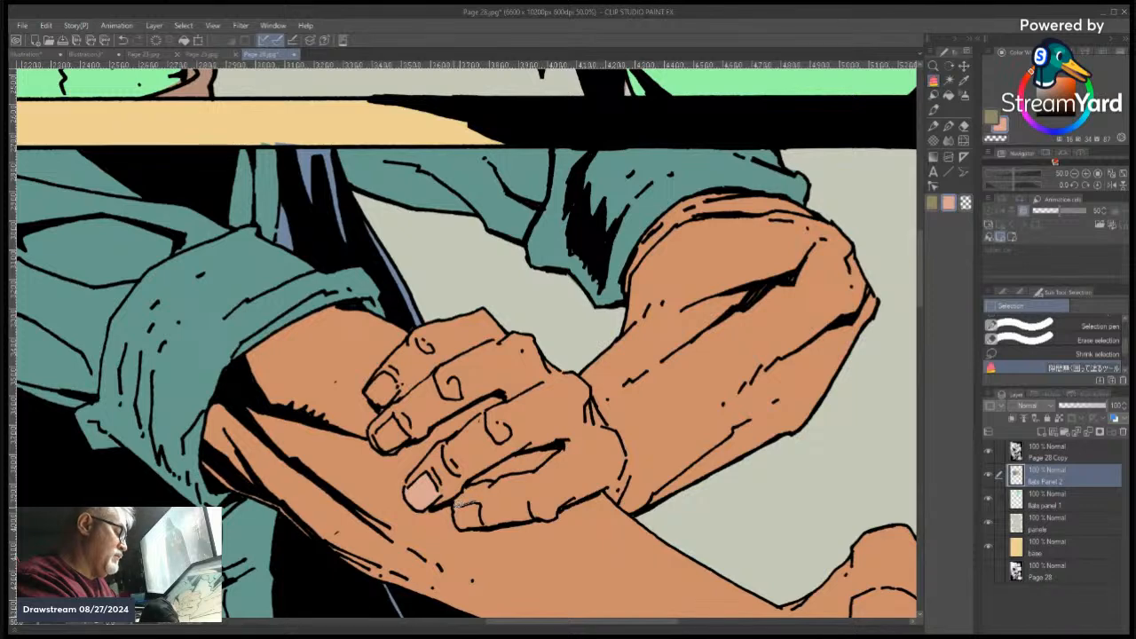
mouse_move(463, 529)
mouse_down()
mouse_move(487, 519)
mouse_move(456, 508)
mouse_up()
mouse_move(413, 435)
mouse_down()
mouse_move(384, 411)
mouse_move(380, 444)
mouse_move(392, 450)
mouse_move(411, 435)
mouse_up()
mouse_move(398, 383)
mouse_down()
mouse_move(387, 405)
mouse_move(364, 387)
mouse_move(377, 371)
mouse_move(396, 371)
mouse_move(400, 384)
mouse_up()
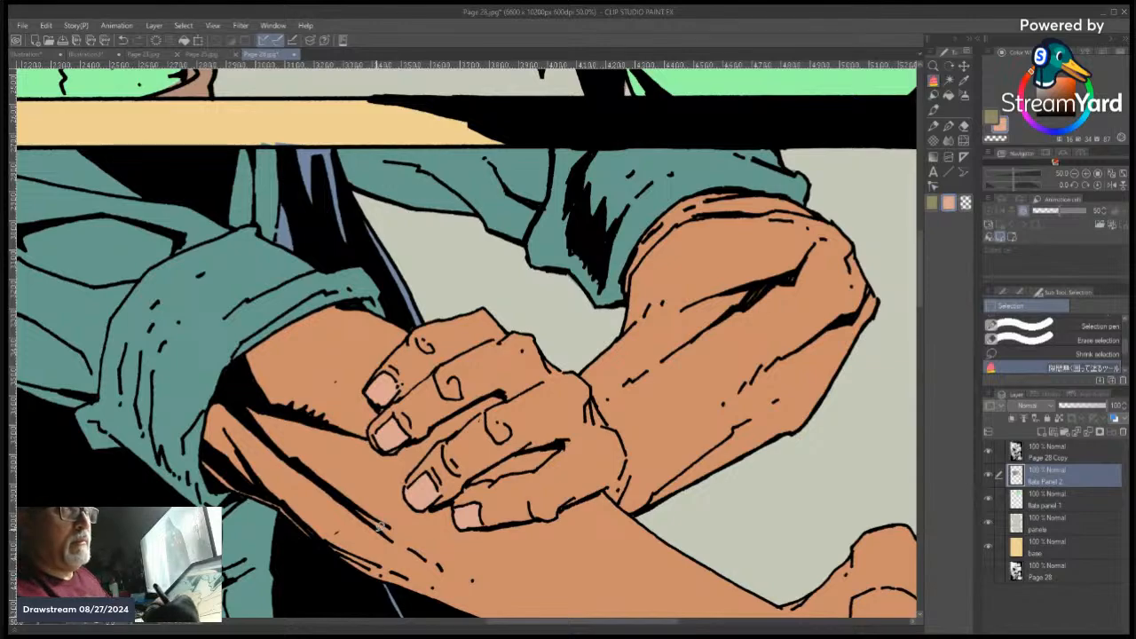
Review the colored second panel at reduced zoom and examine the uncolored panels below it
drag(920, 284, 914, 322)
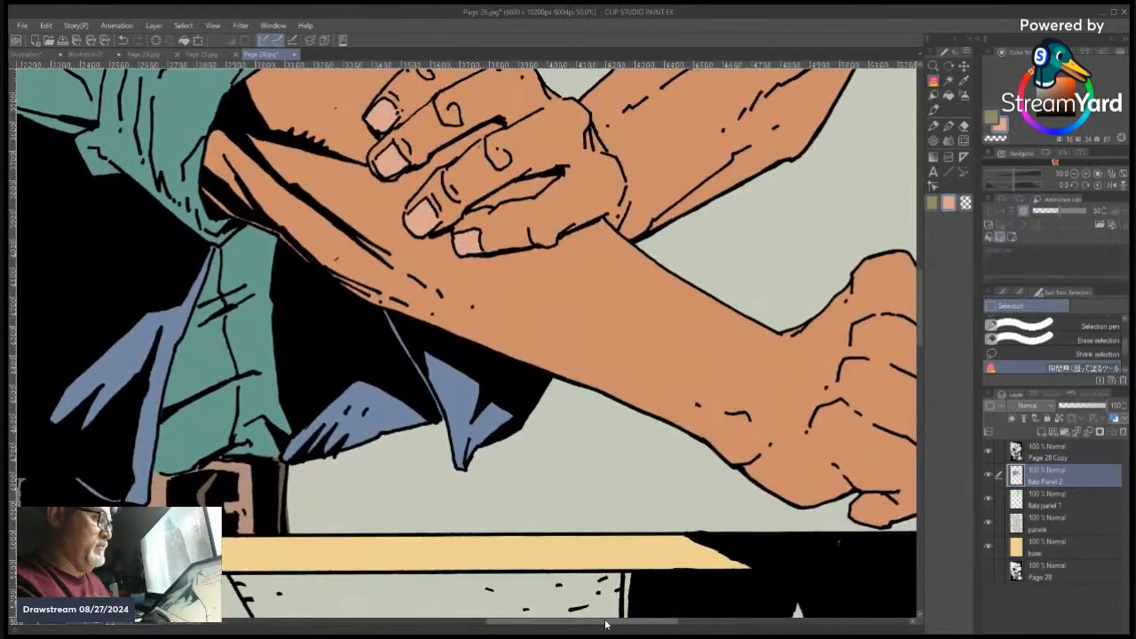
drag(606, 626, 656, 598)
drag(920, 346, 923, 315)
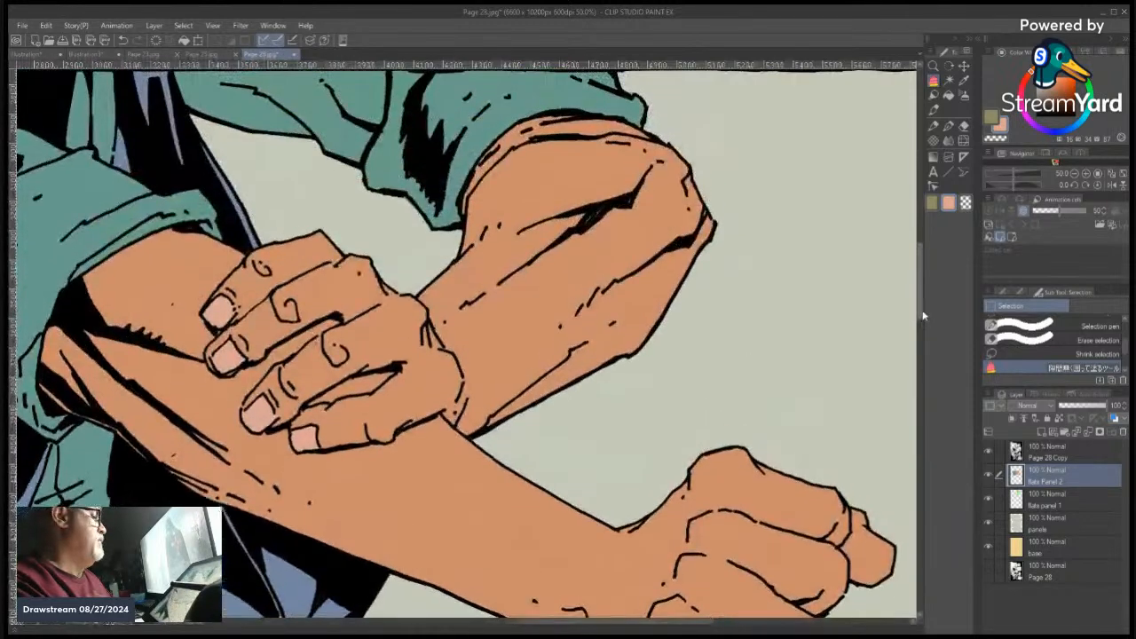
click(1075, 178)
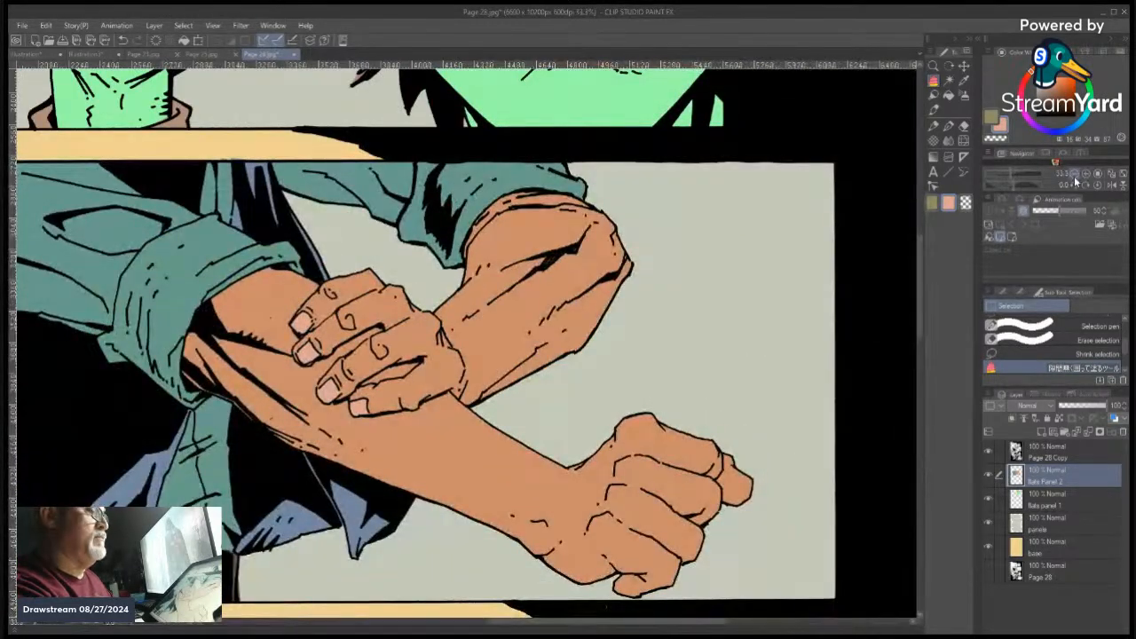
click(1075, 177)
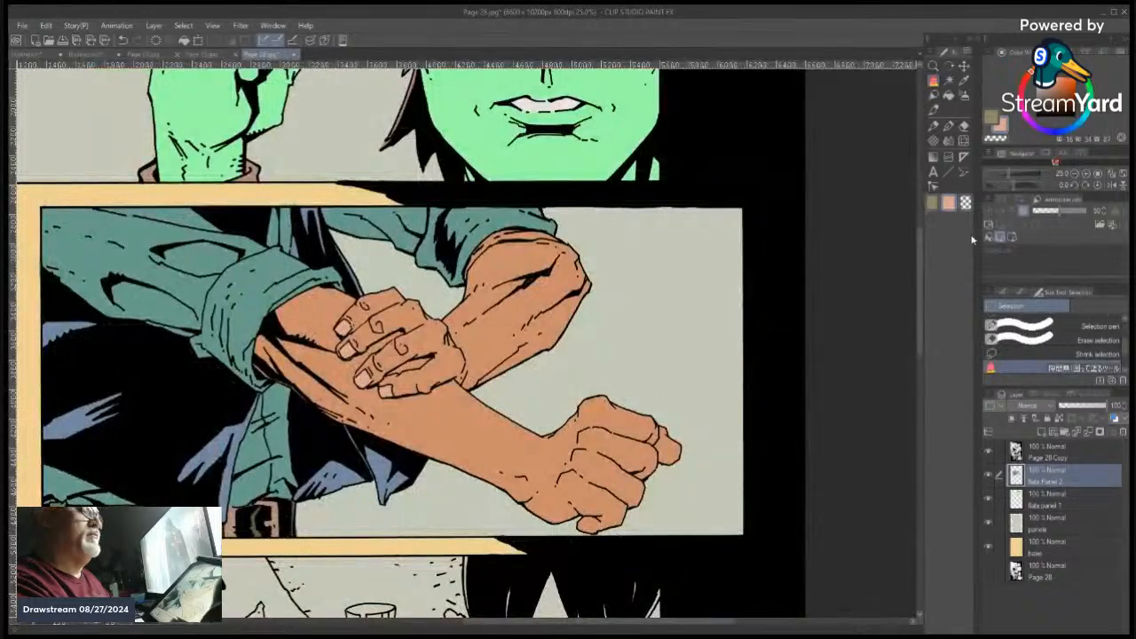
drag(641, 627, 580, 628)
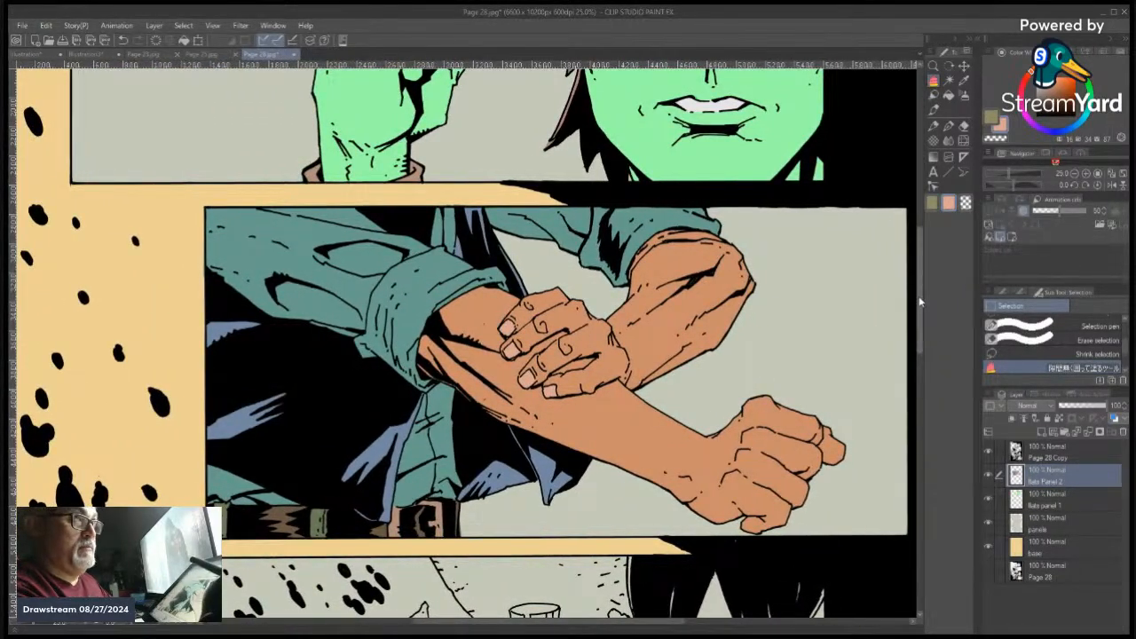
drag(920, 304, 930, 332)
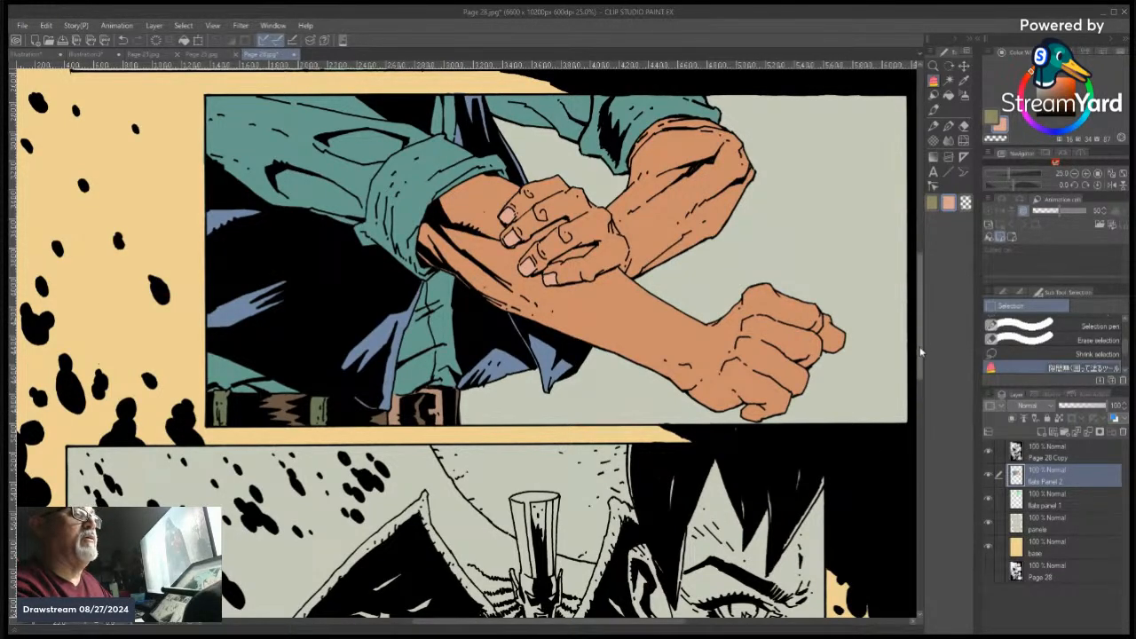
drag(921, 353, 919, 448)
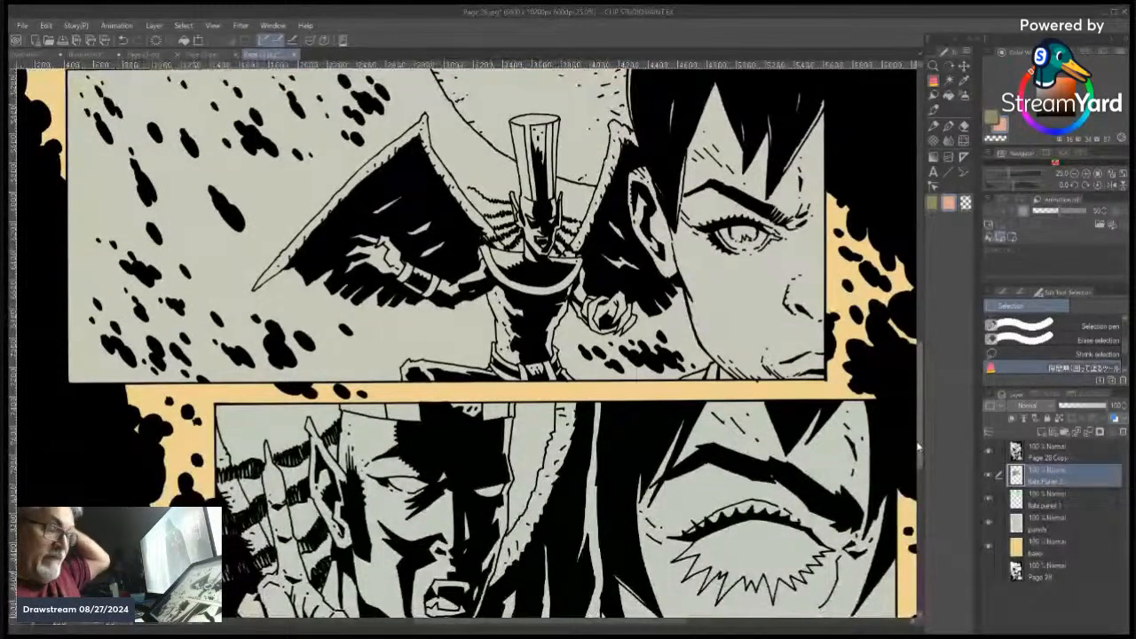
drag(918, 447, 923, 416)
scroll(923, 415, down, 2)
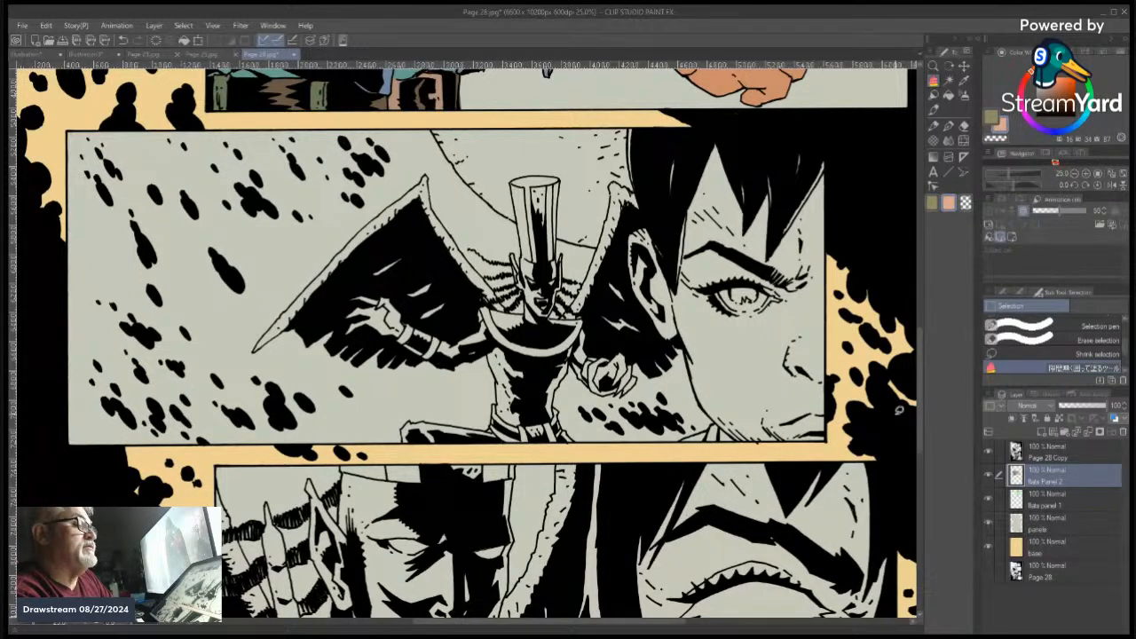
drag(611, 624, 617, 626)
drag(919, 386, 893, 365)
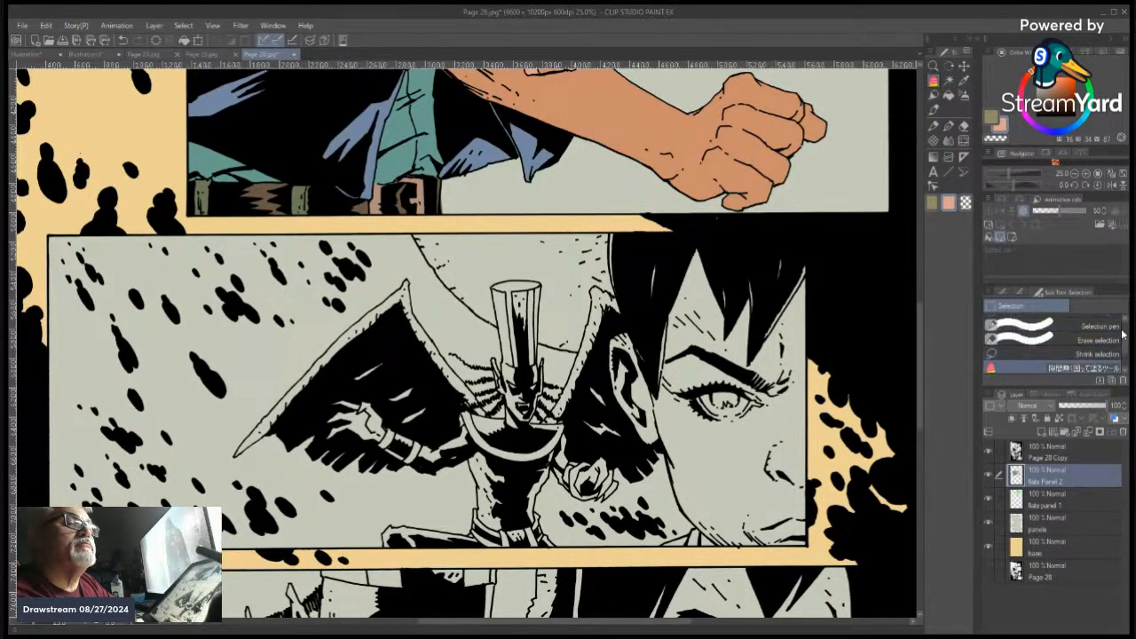
Make a polyline selection around the large disc behind the winged figure, extending across the hair and forehead to the third panel's edge
drag(1125, 343, 1122, 354)
scroll(1123, 354, up, 3)
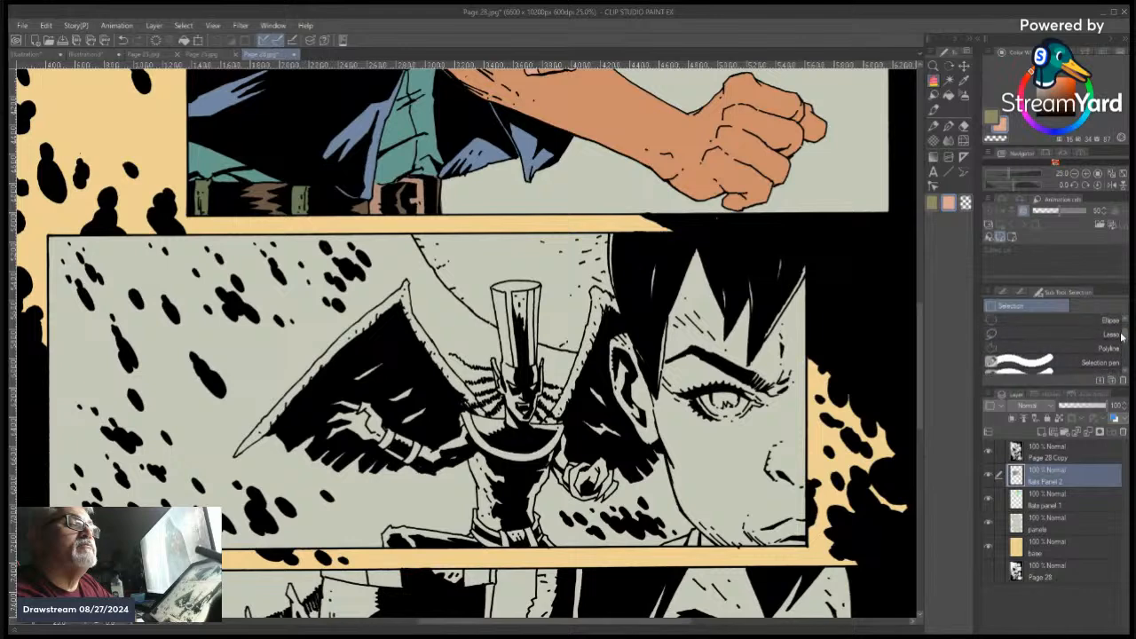
click(1035, 355)
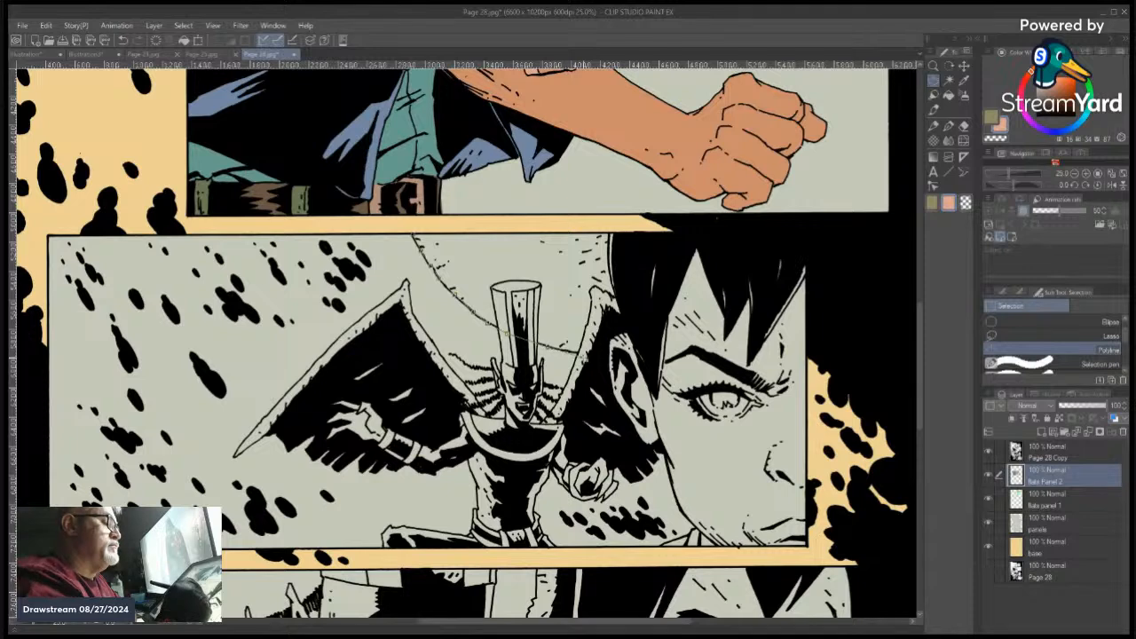
mouse_move(554, 354)
mouse_down()
mouse_move(697, 375)
mouse_move(812, 353)
mouse_up()
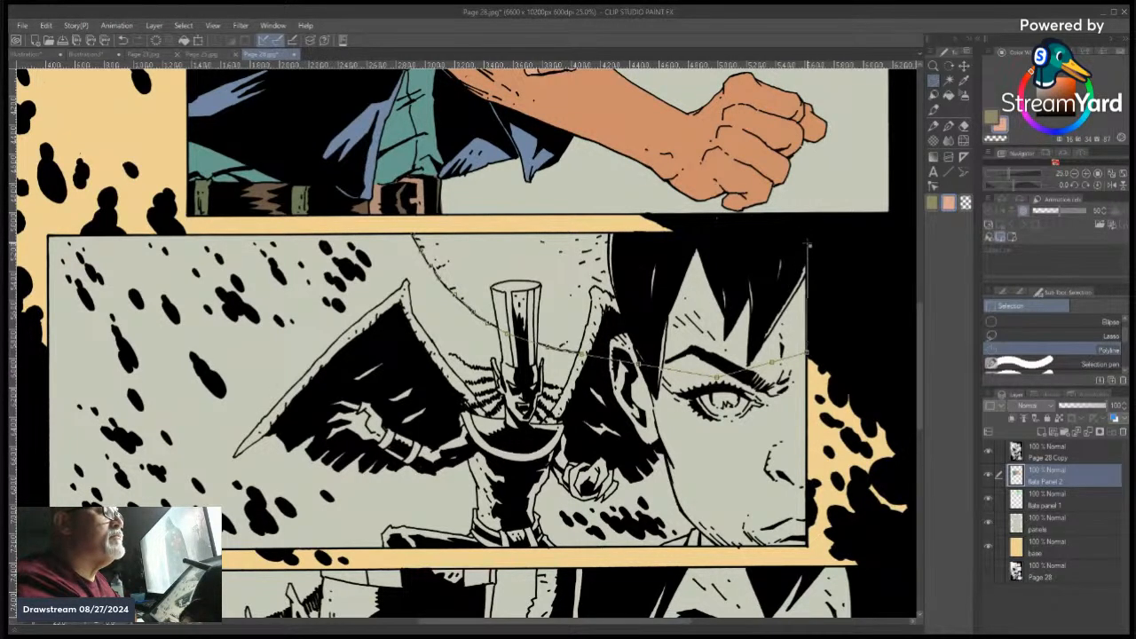
click(804, 239)
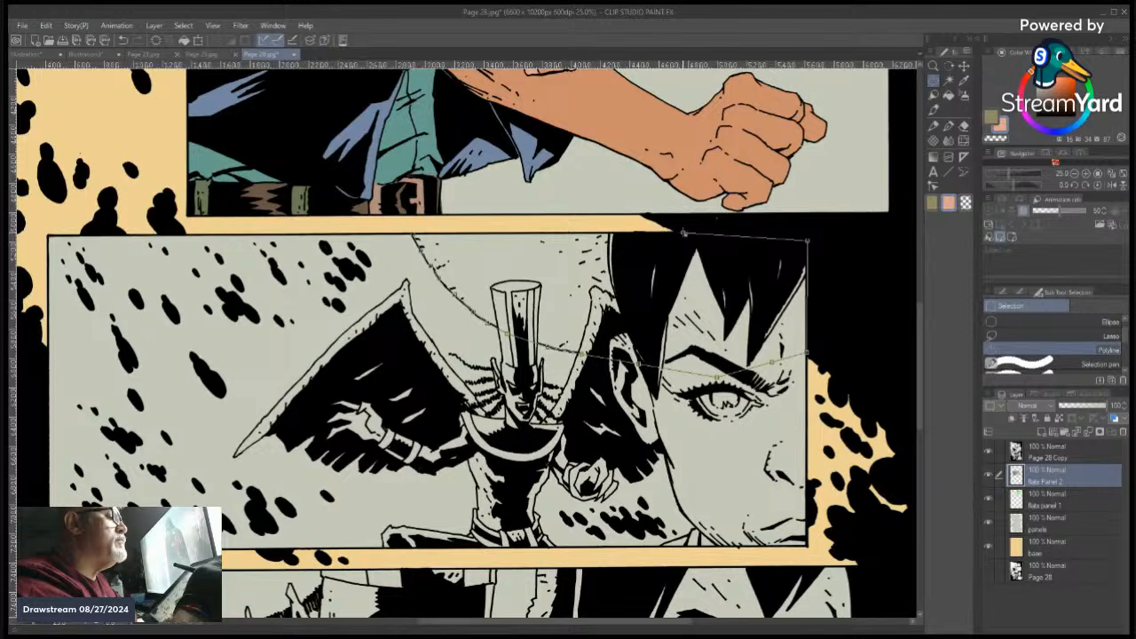
click(682, 232)
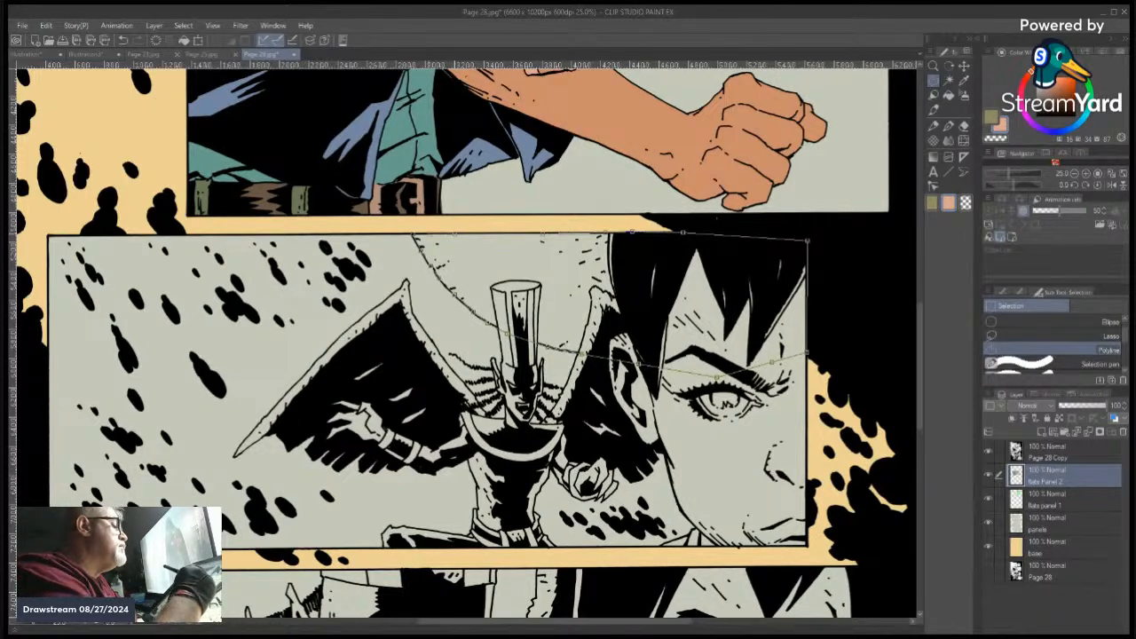
double_click(426, 235)
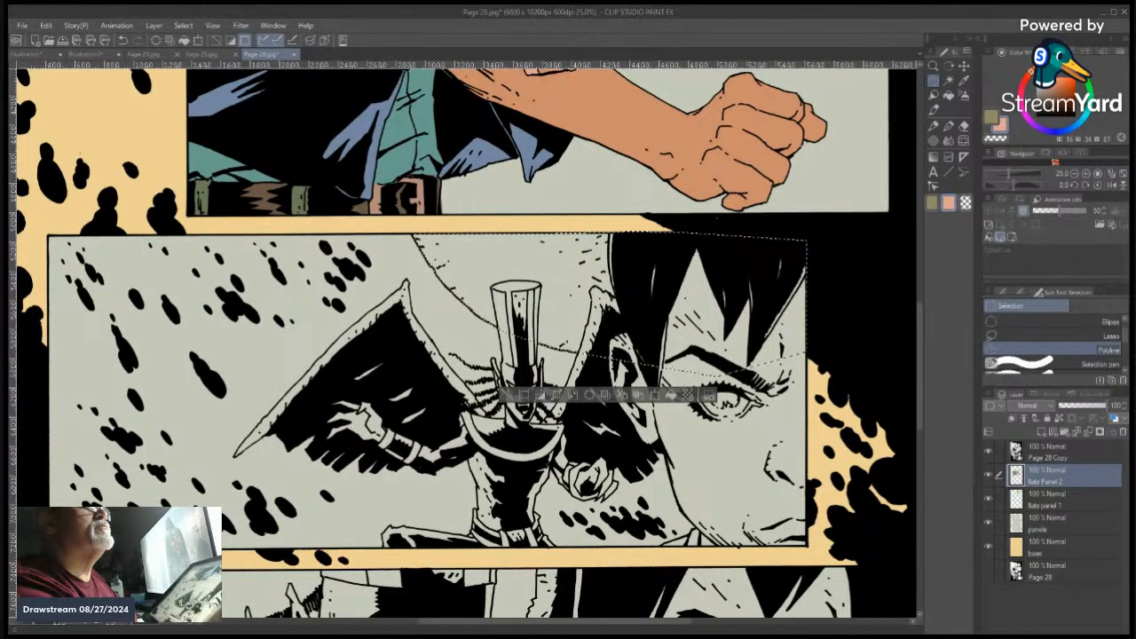
Fill the selected disc area with light green, mute it to a pale mint, and deselect
click(1093, 49)
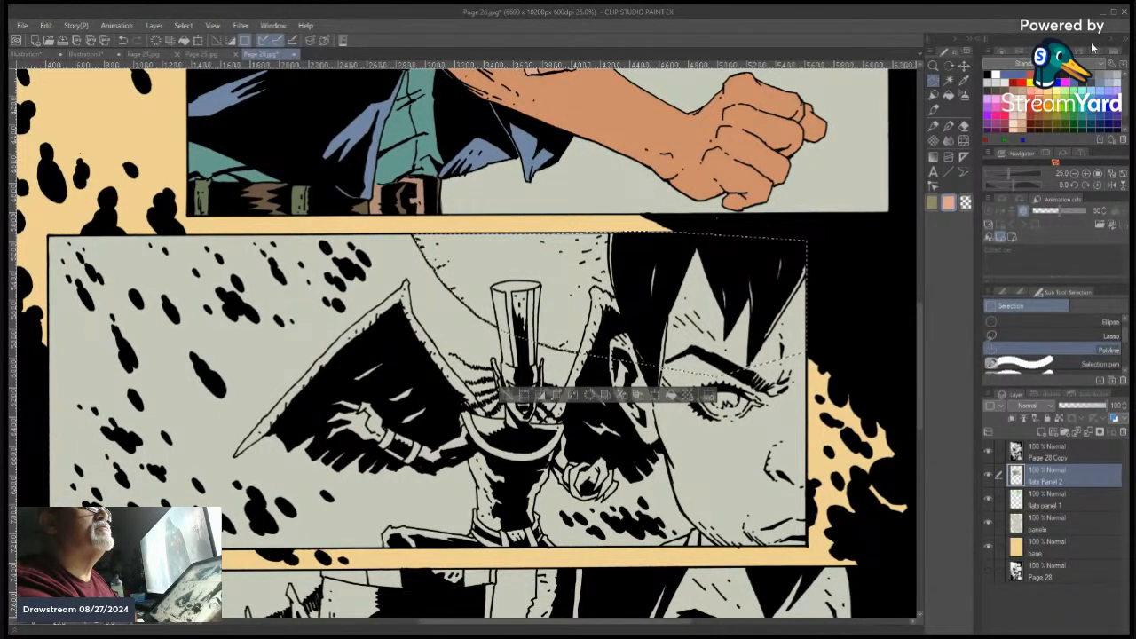
click(1070, 90)
click(666, 398)
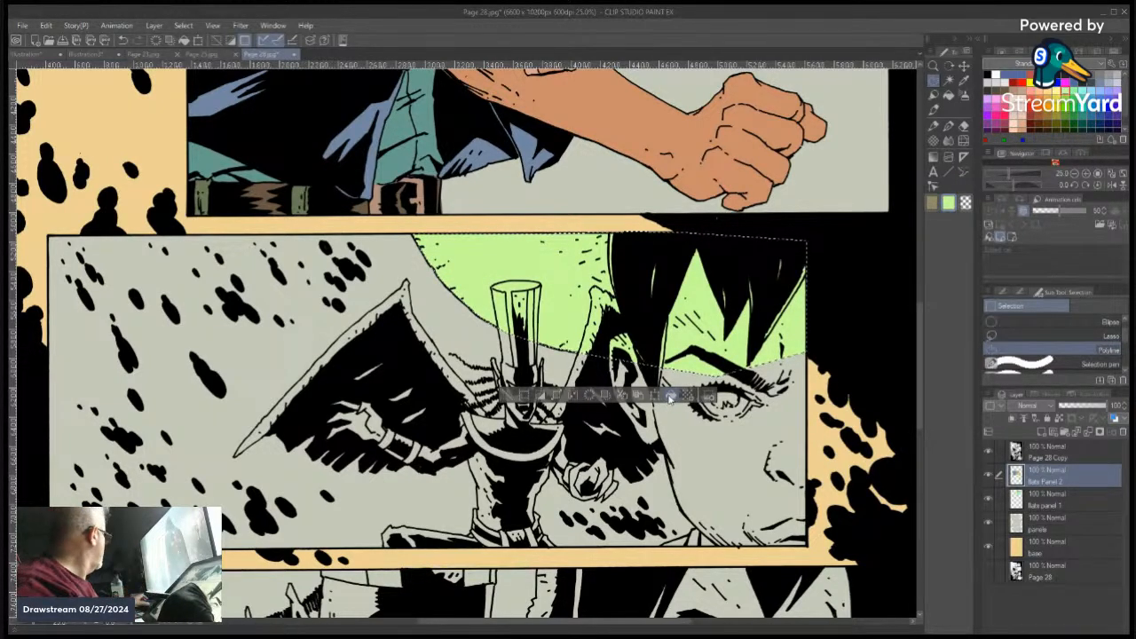
click(533, 442)
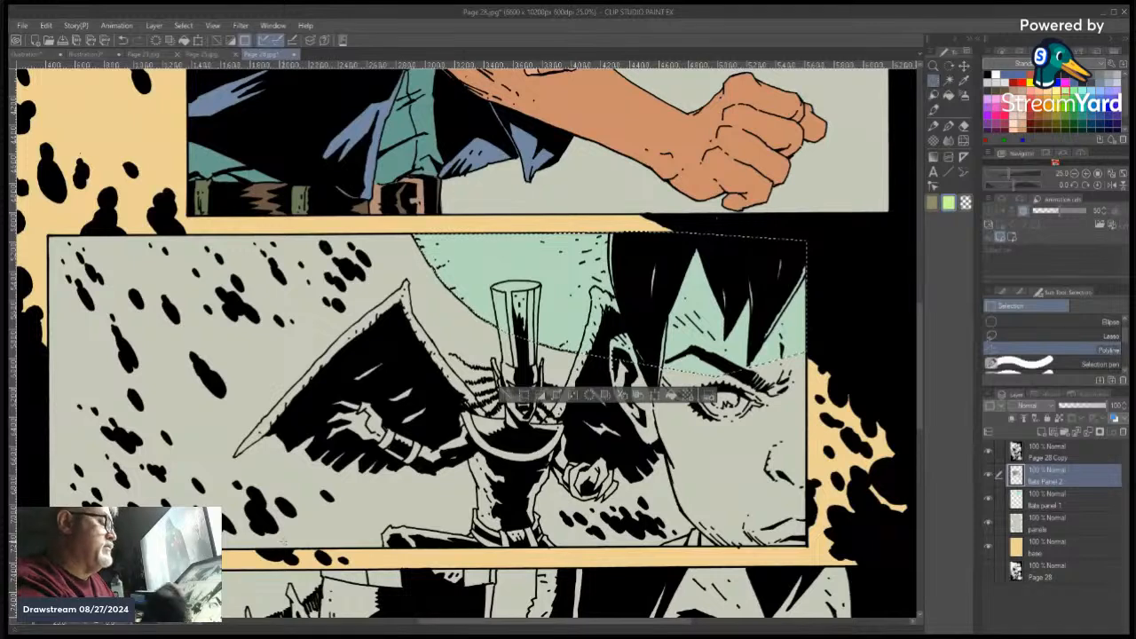
key(ctrl+d)
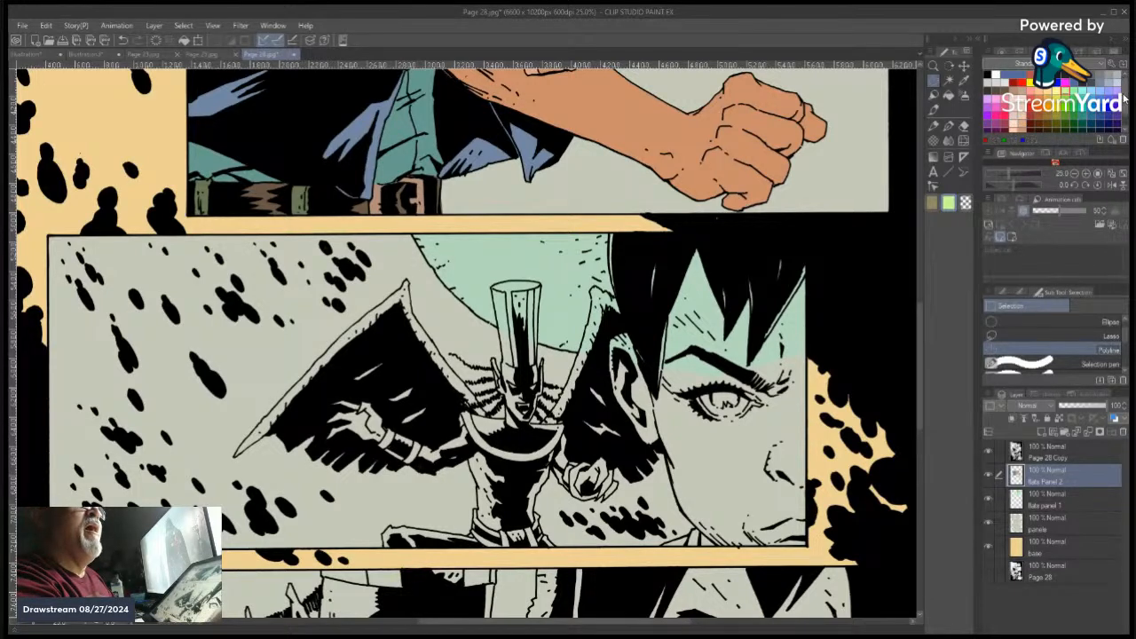
Choose a muted crimson as the drawing color for the winged figure
drag(1126, 106, 1128, 122)
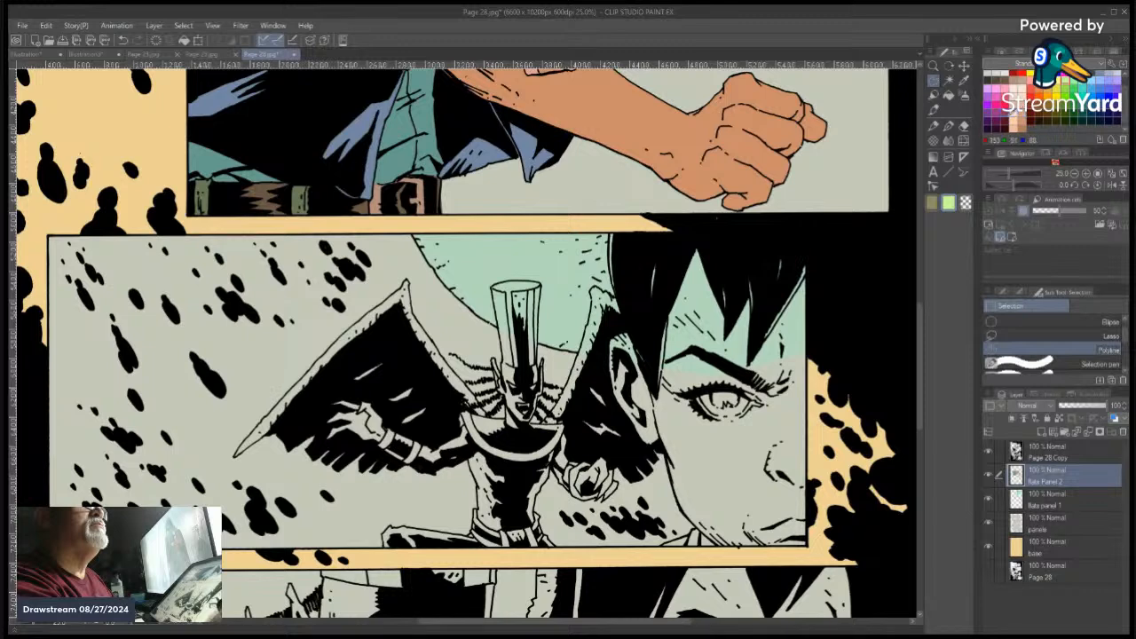
click(1006, 113)
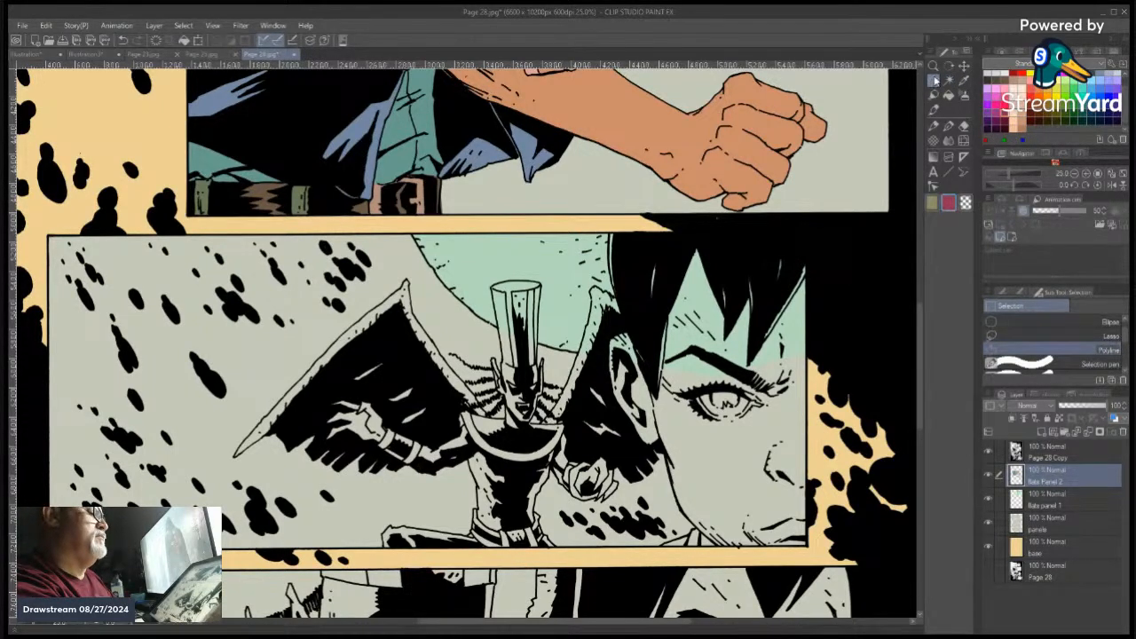
click(682, 246)
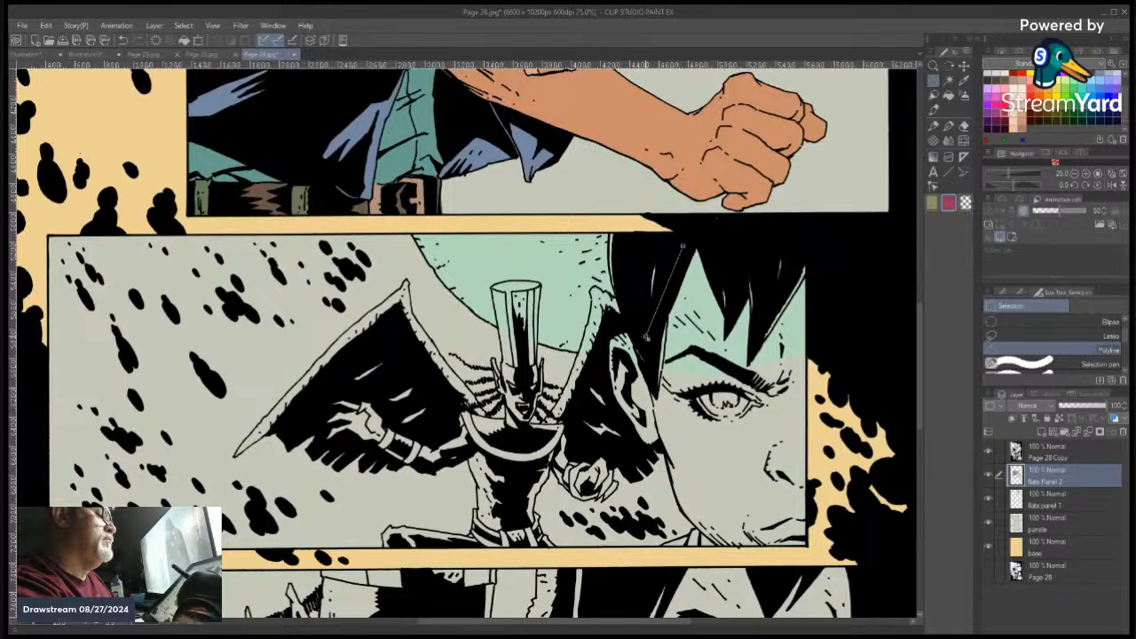
click(645, 335)
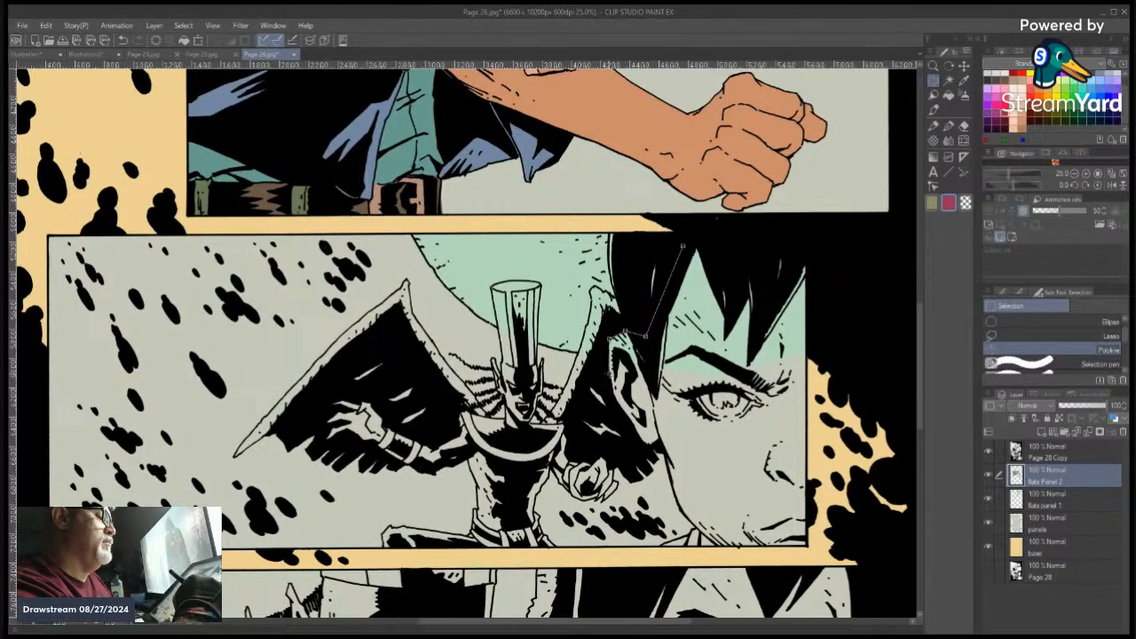
double_click(610, 373)
Start a polyline selection around the winged figure's cape-like wings, tracing their upper edges and the jagged feathers beneath the outstretched arm
click(545, 393)
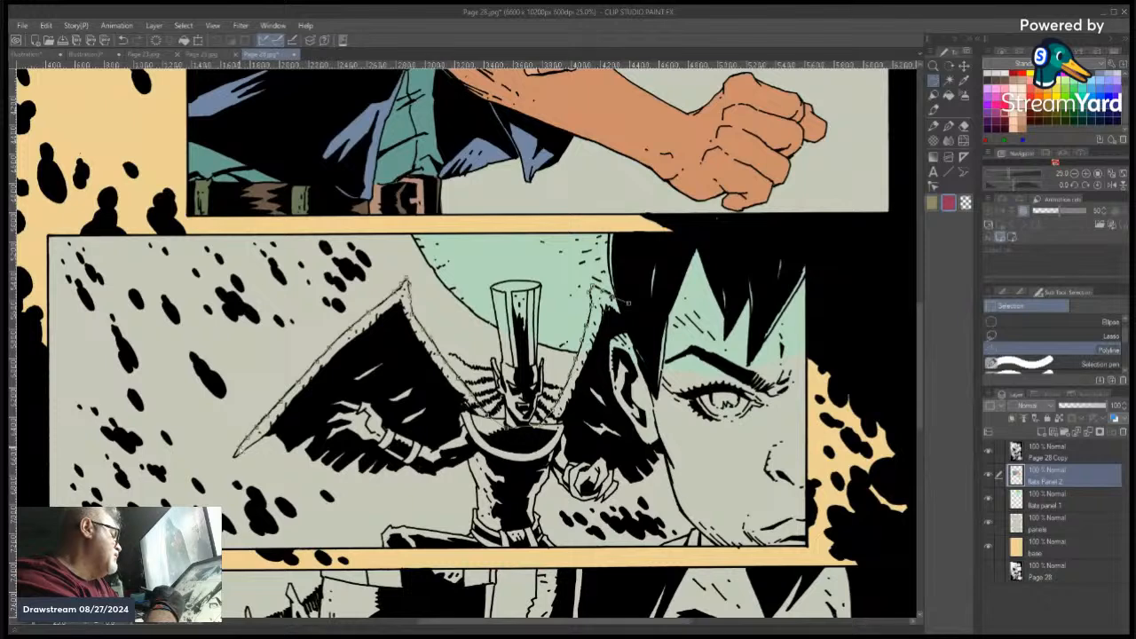
click(235, 458)
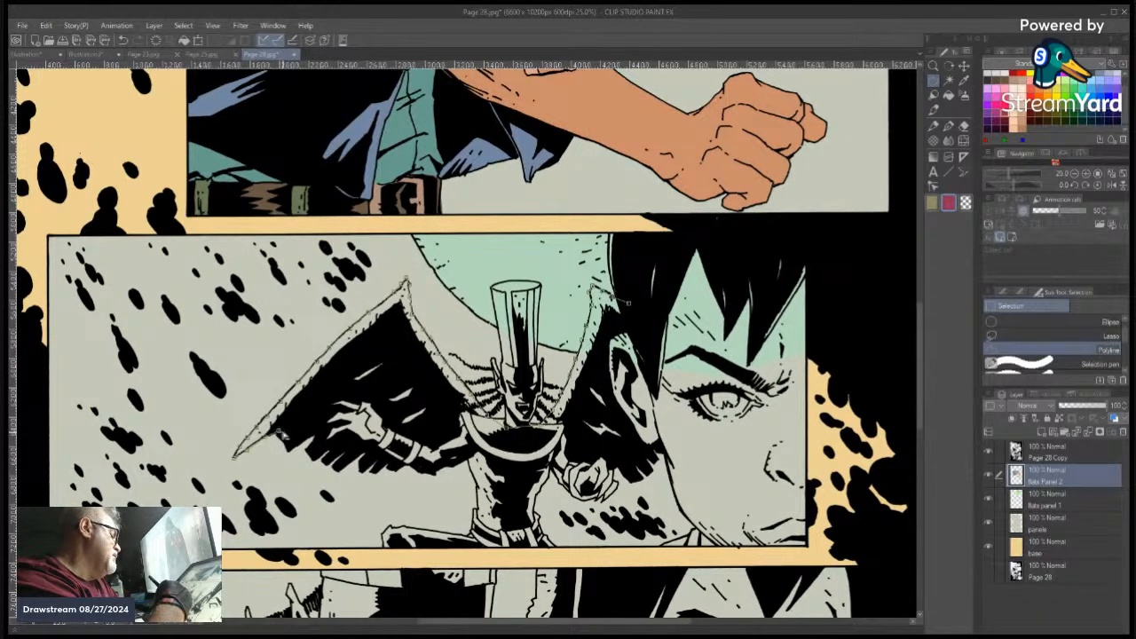
click(289, 450)
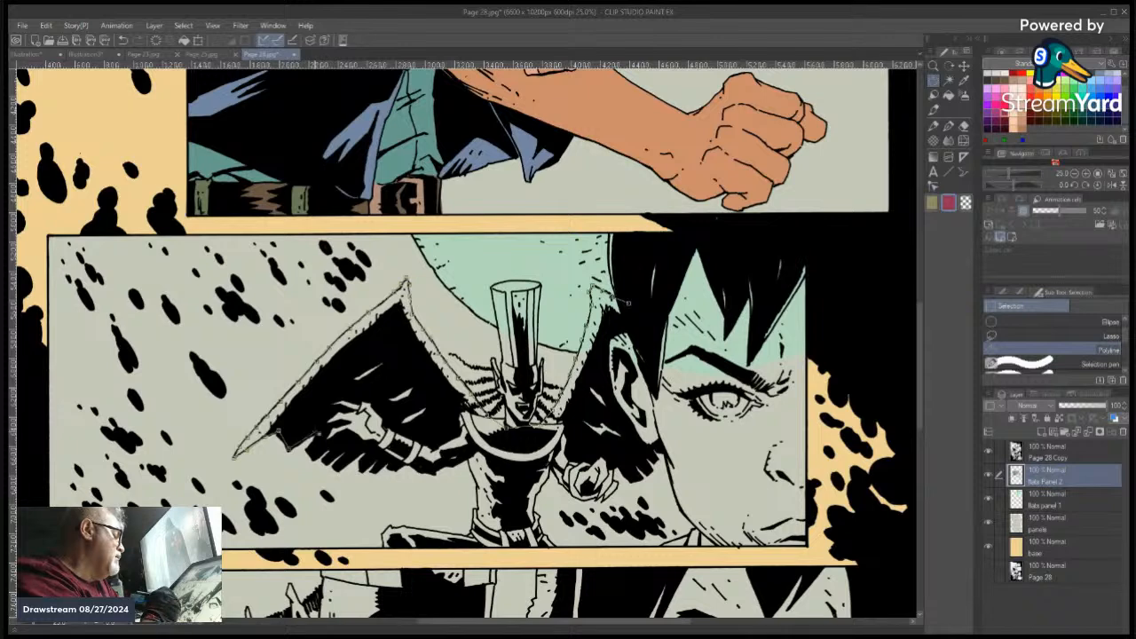
click(321, 432)
click(309, 446)
click(314, 458)
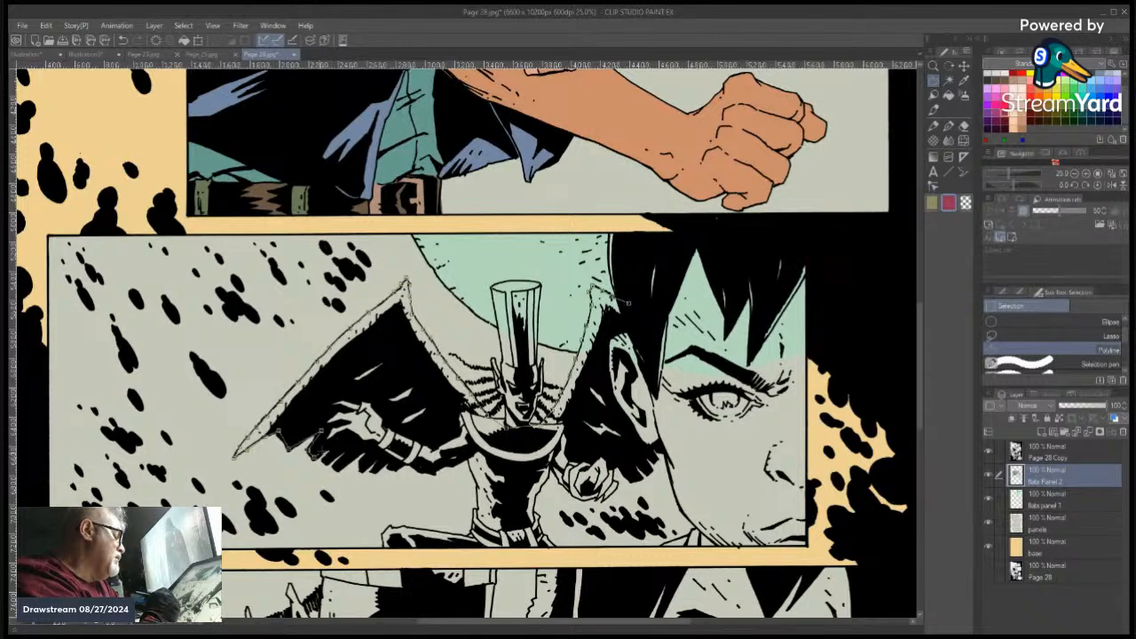
click(342, 444)
click(338, 443)
click(328, 458)
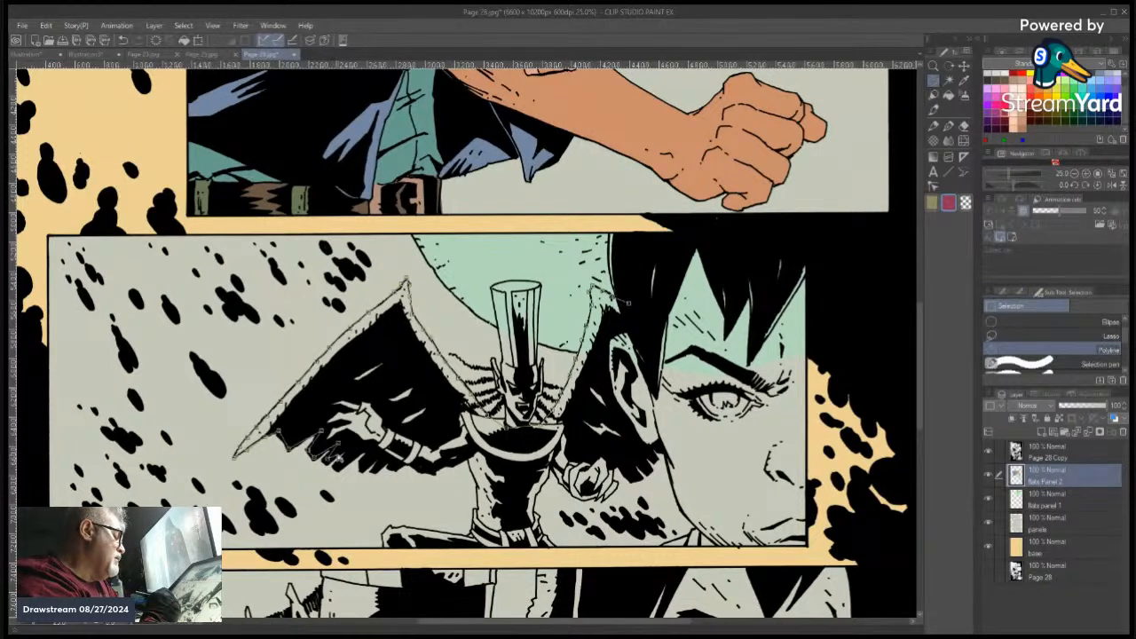
click(352, 445)
click(339, 467)
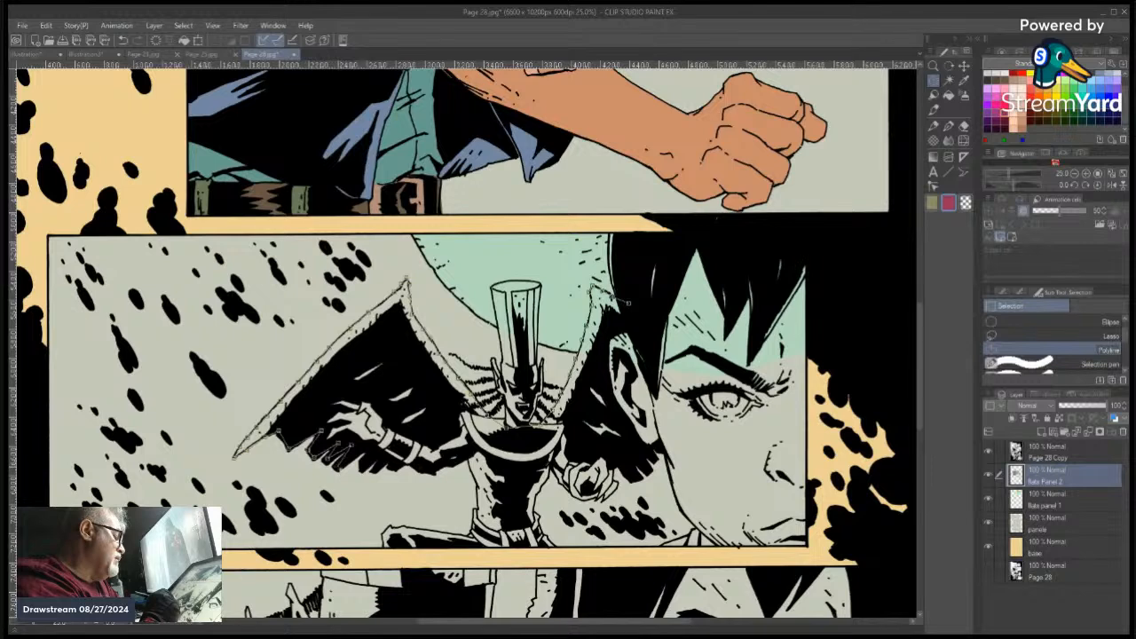
click(371, 449)
click(360, 469)
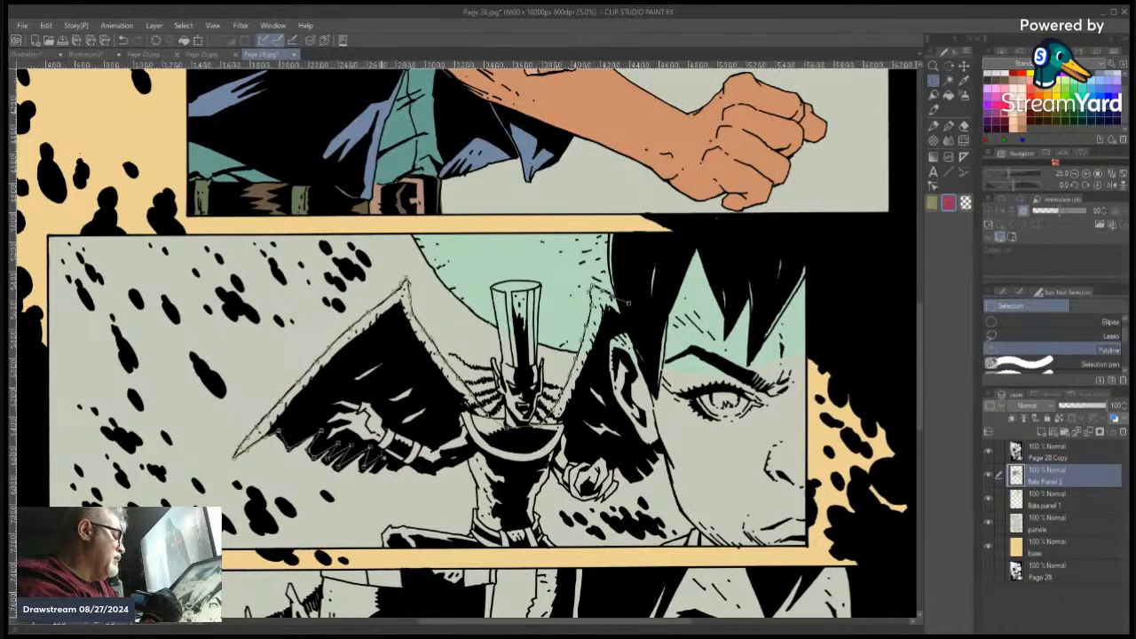
click(382, 453)
click(377, 469)
click(389, 457)
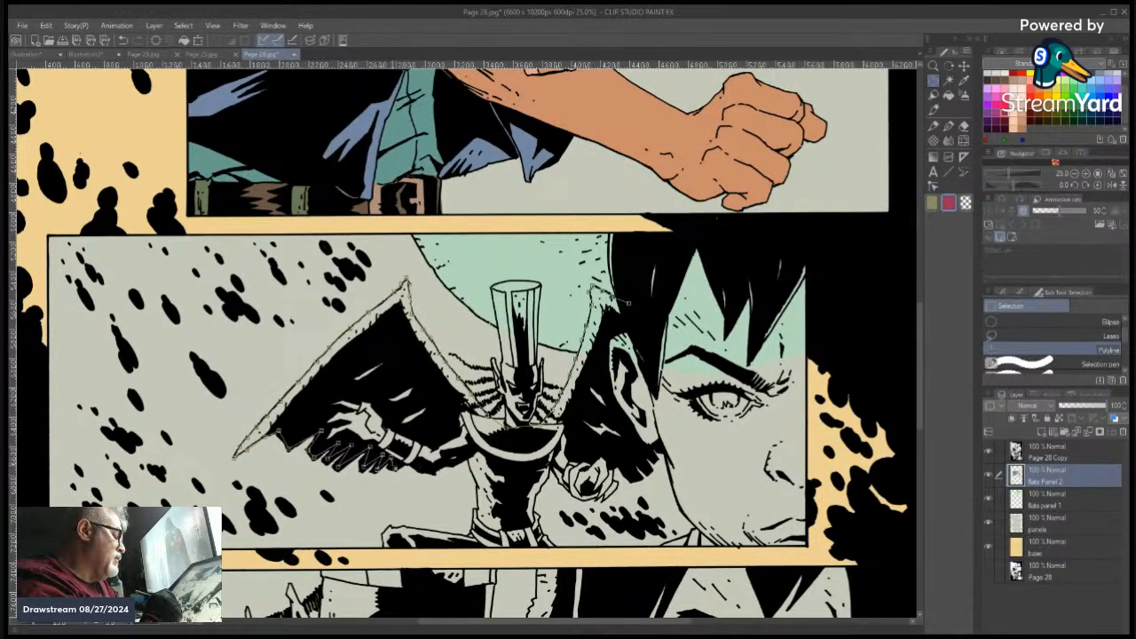
click(398, 469)
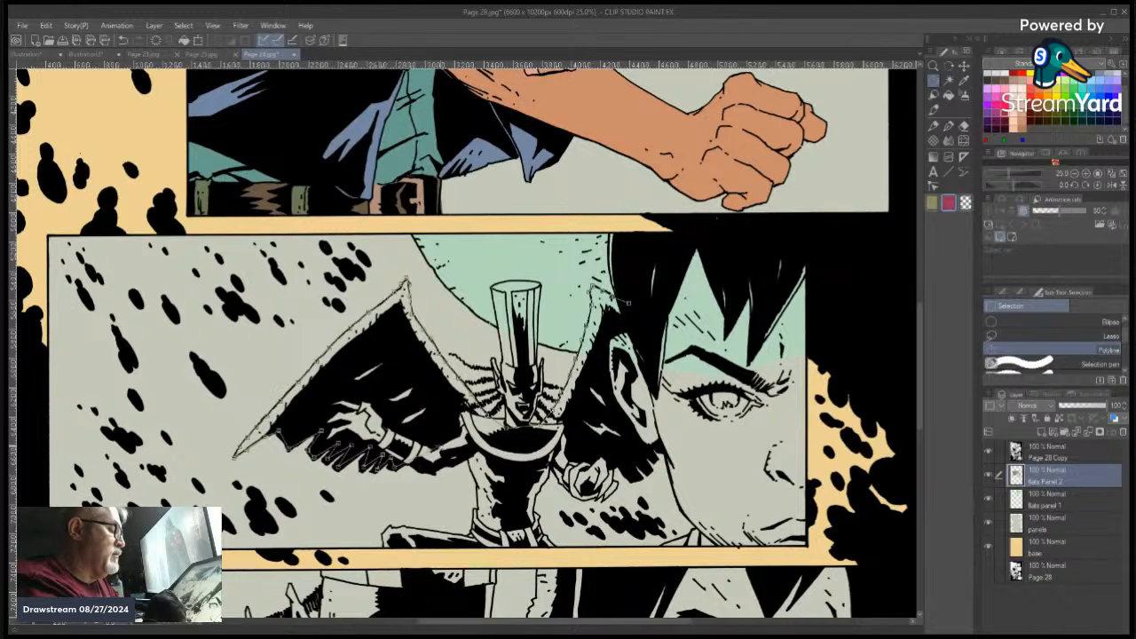
Extend the polyline selection across the figure's collar and along the other wing beside the large face's ear, closing the outline
click(440, 443)
click(505, 460)
click(579, 459)
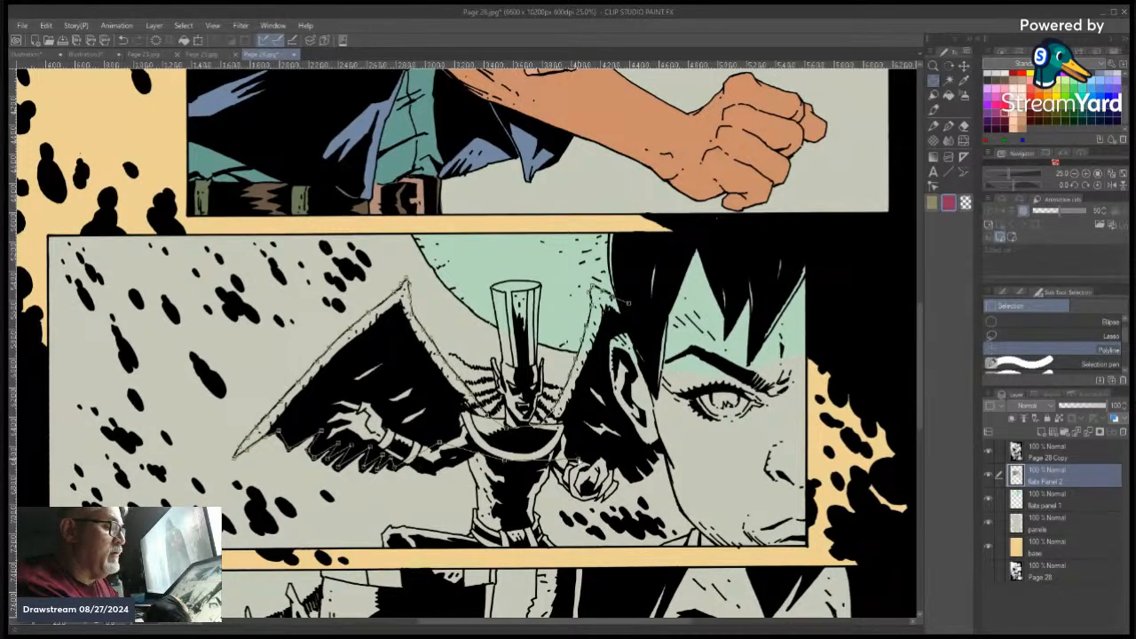
click(607, 458)
click(629, 464)
click(628, 475)
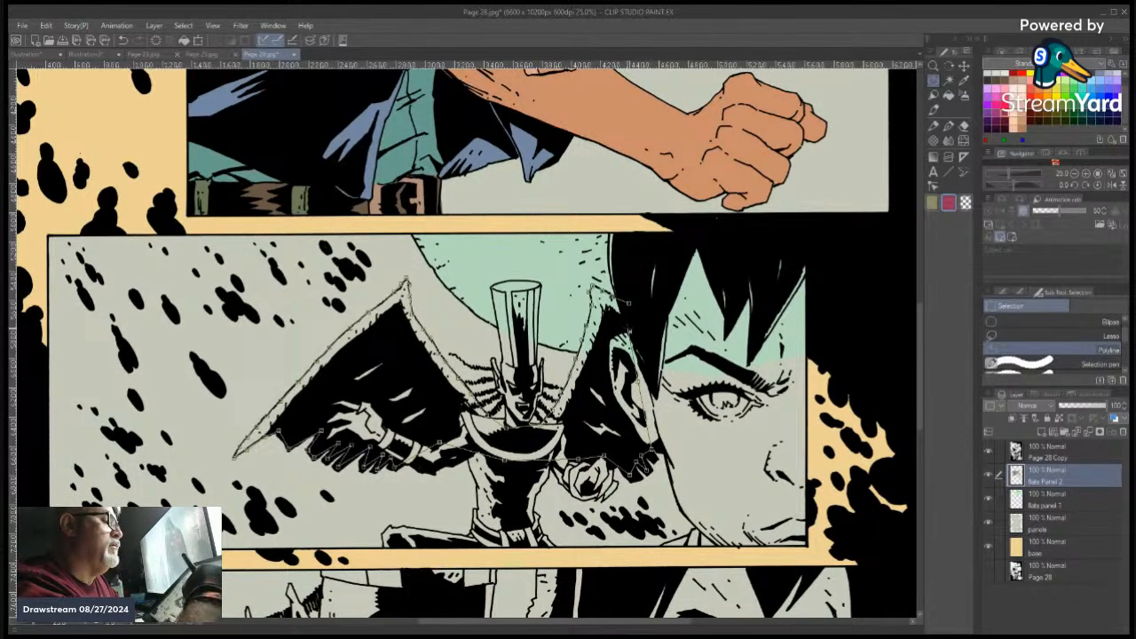
click(628, 305)
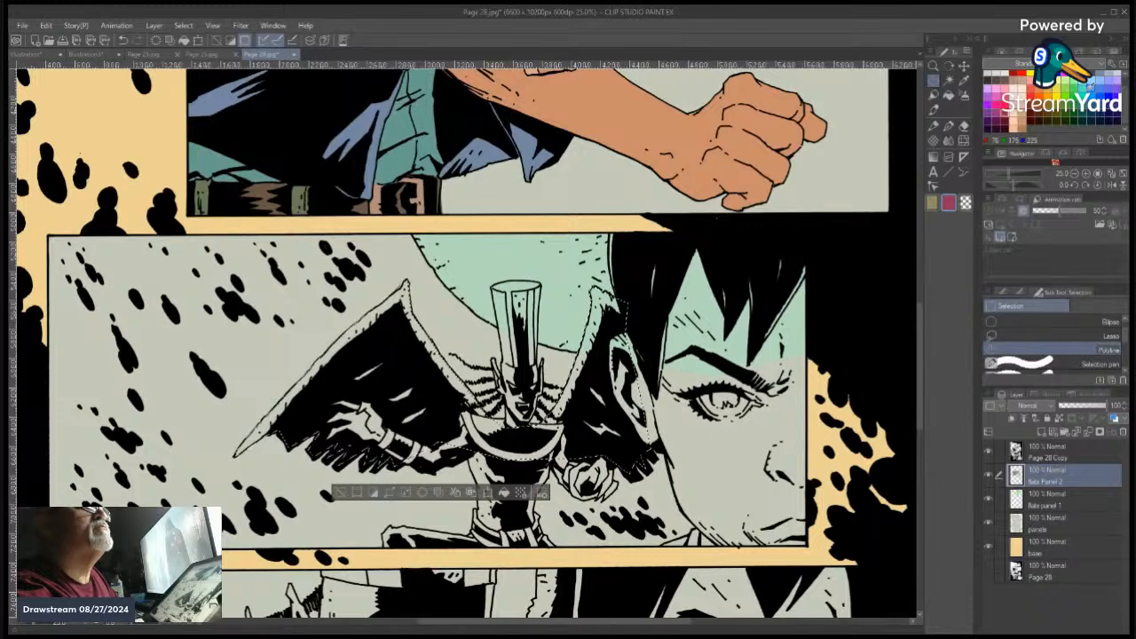
Fill the selected wings and collar with dark purple, lighten it to a muted purple, and deselect
click(998, 127)
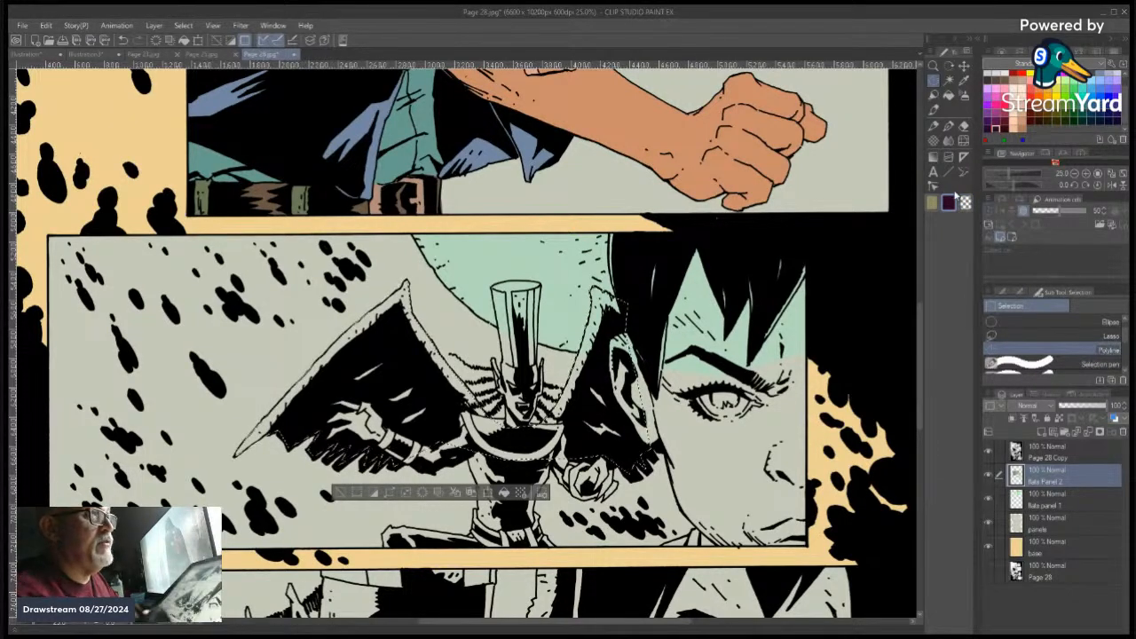
click(503, 495)
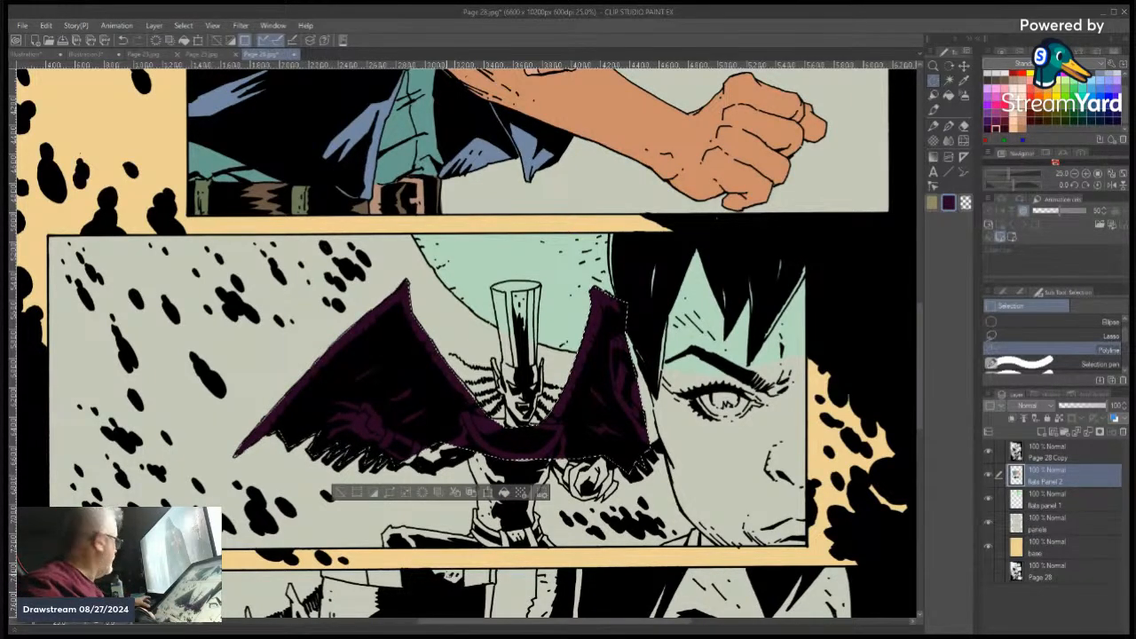
key(ctrl+u)
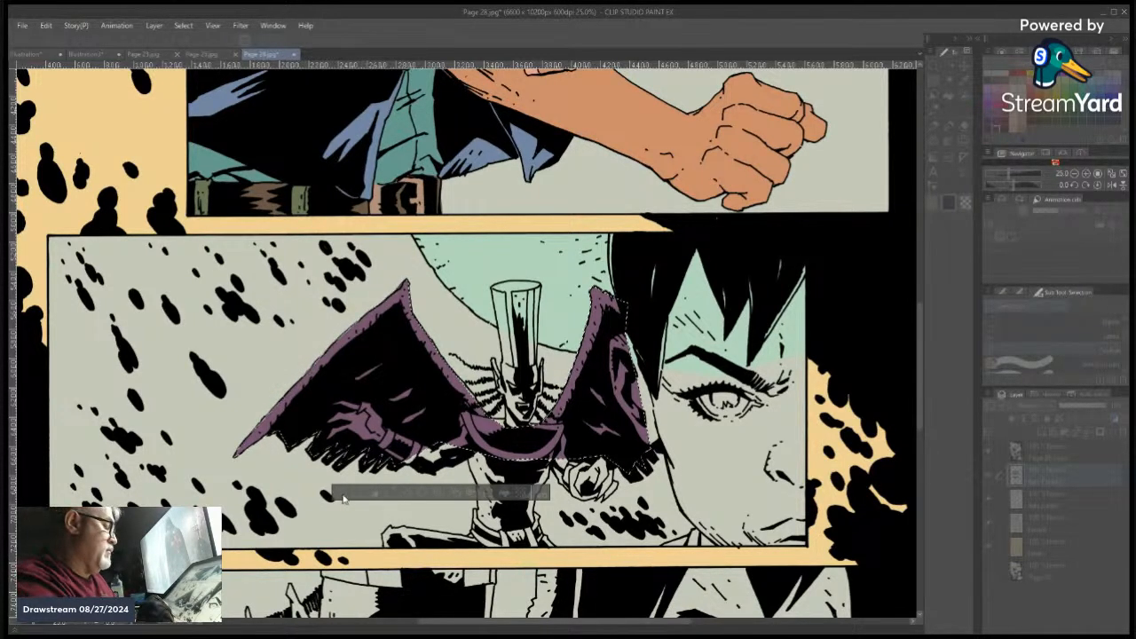
click(279, 498)
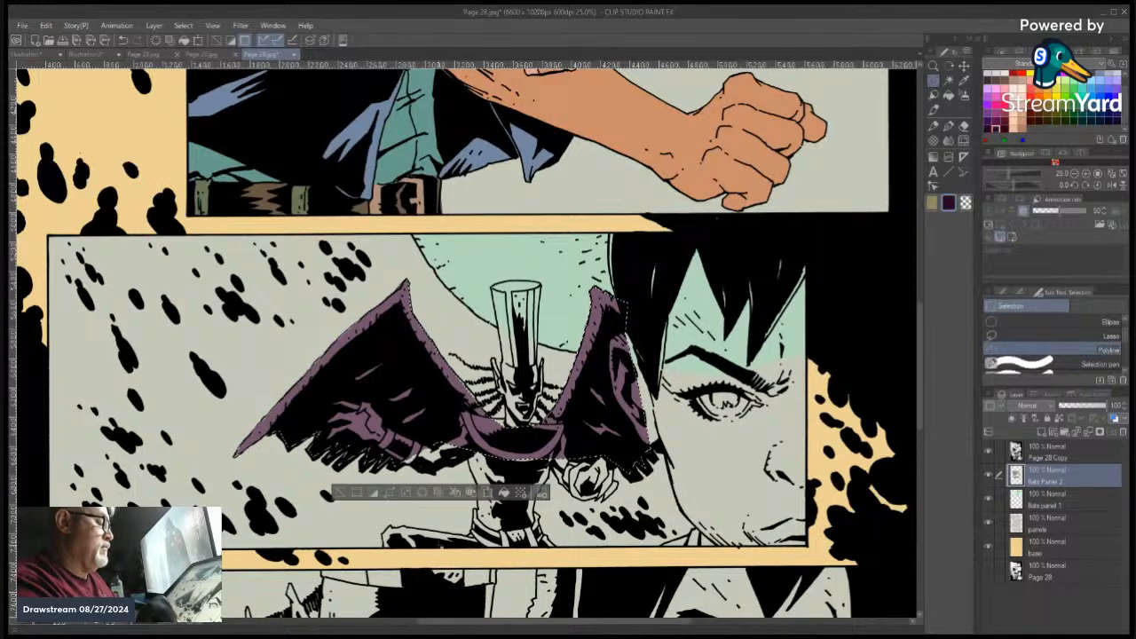
click(344, 496)
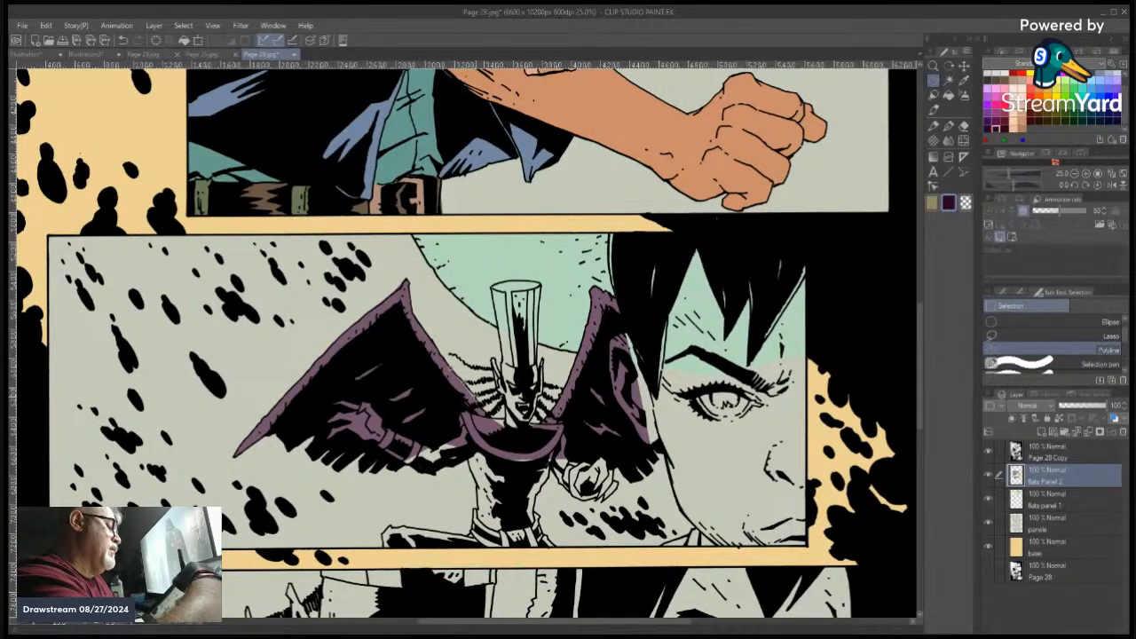
Select the small area where the wing meets the collar, fill it with the purple sampled from the wings, and deselect
click(475, 395)
click(494, 427)
click(430, 406)
double_click(453, 366)
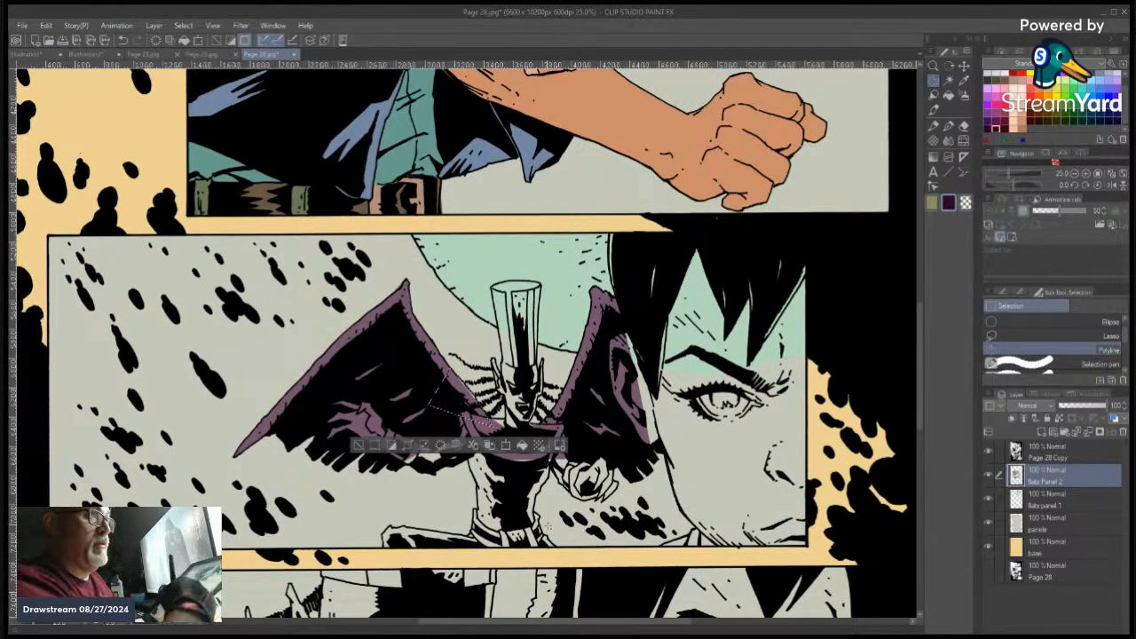
click(962, 82)
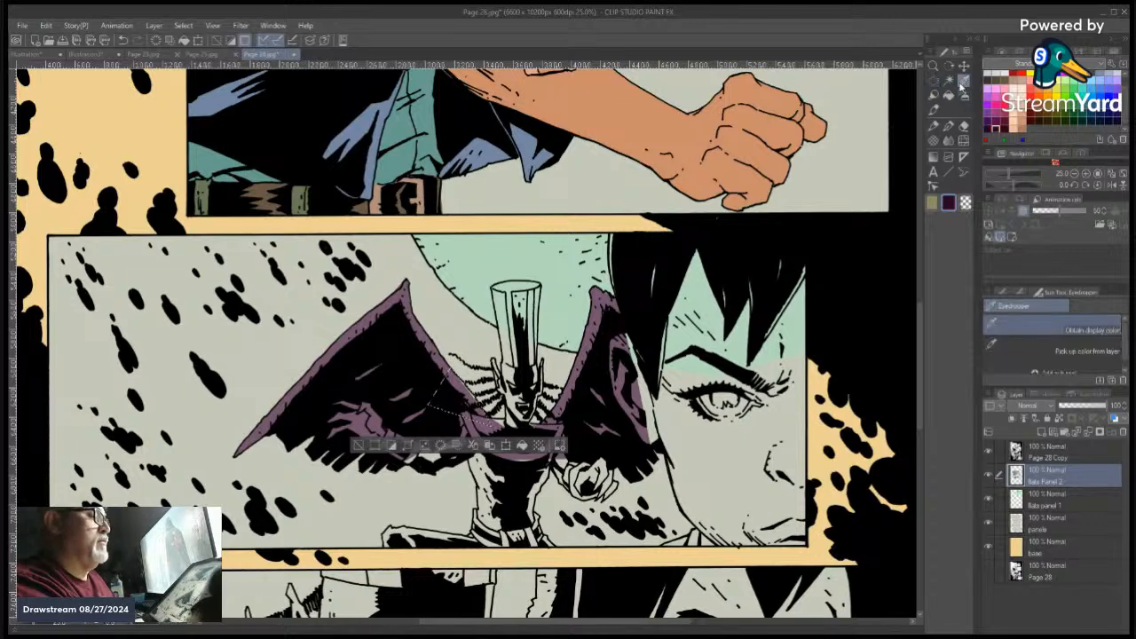
click(625, 375)
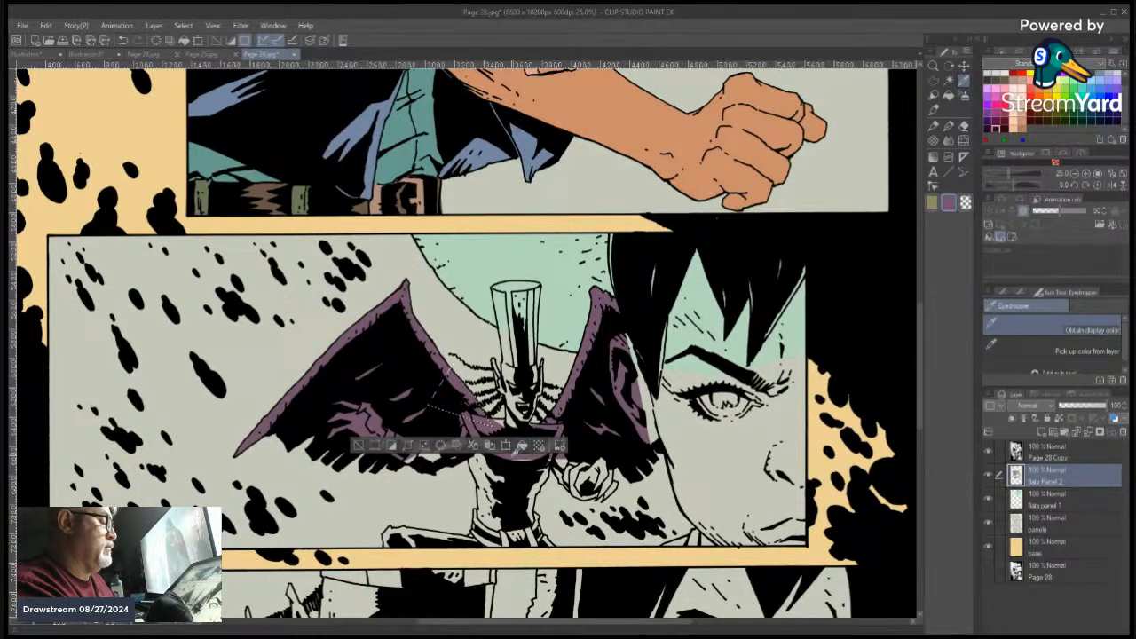
click(521, 448)
click(359, 446)
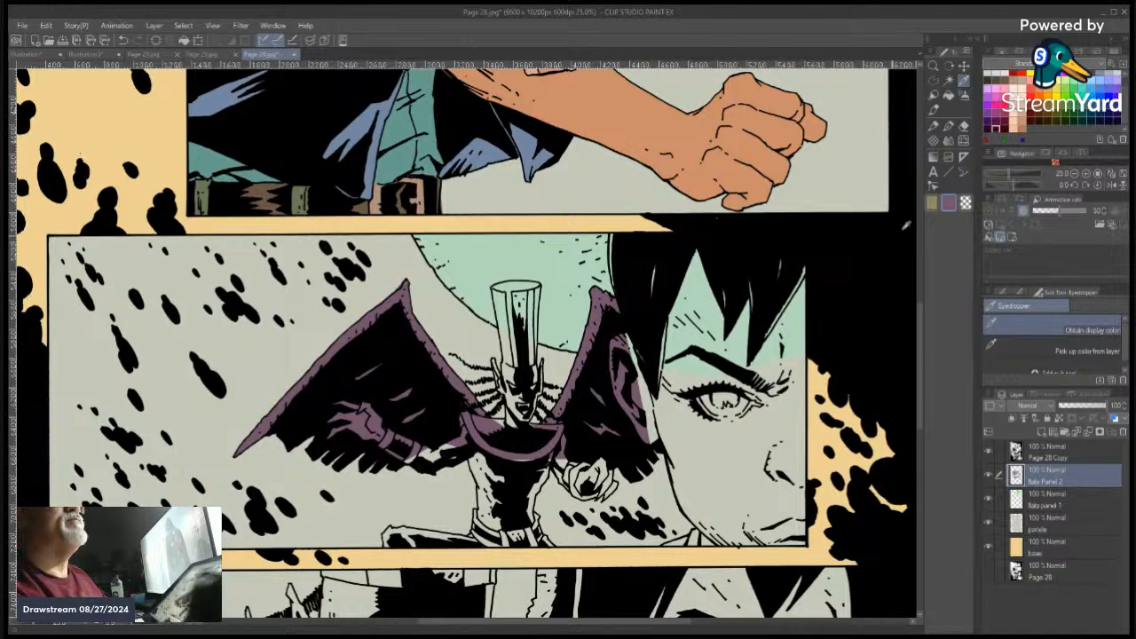
Choose a light orange skin color and start a polyline selection from the hair around the ear of the close-up face
click(996, 128)
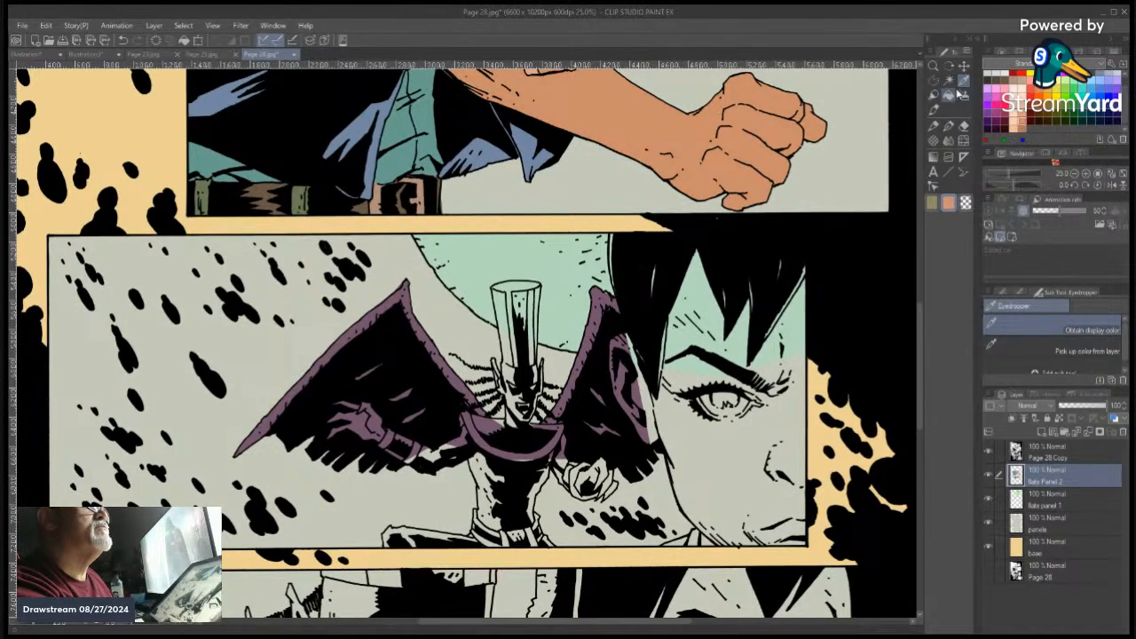
click(935, 82)
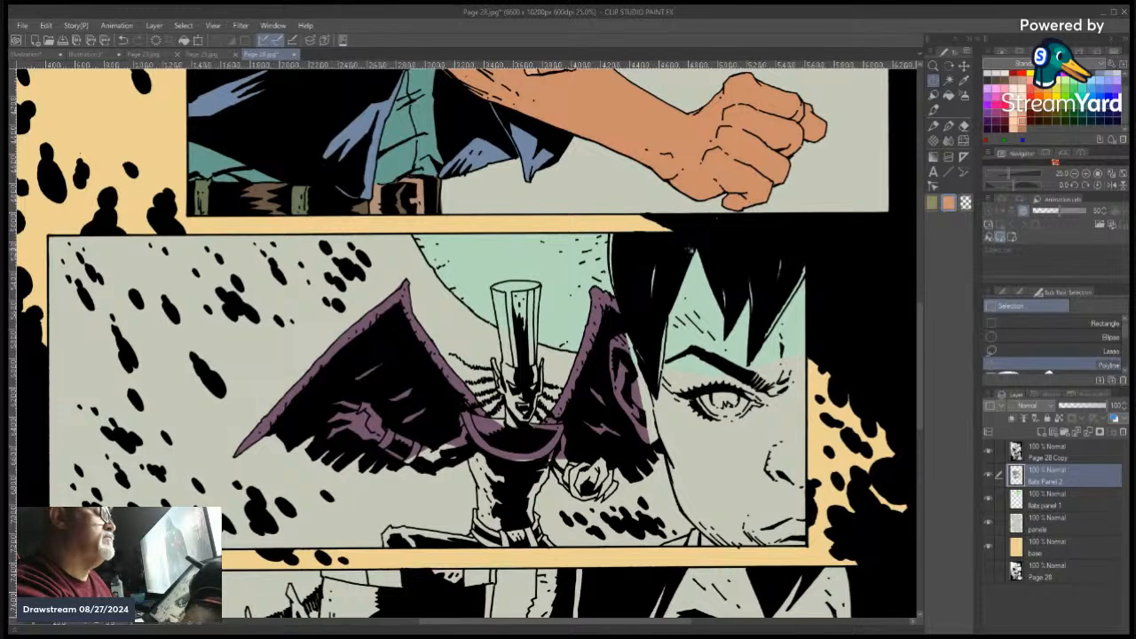
click(686, 249)
click(661, 299)
click(647, 337)
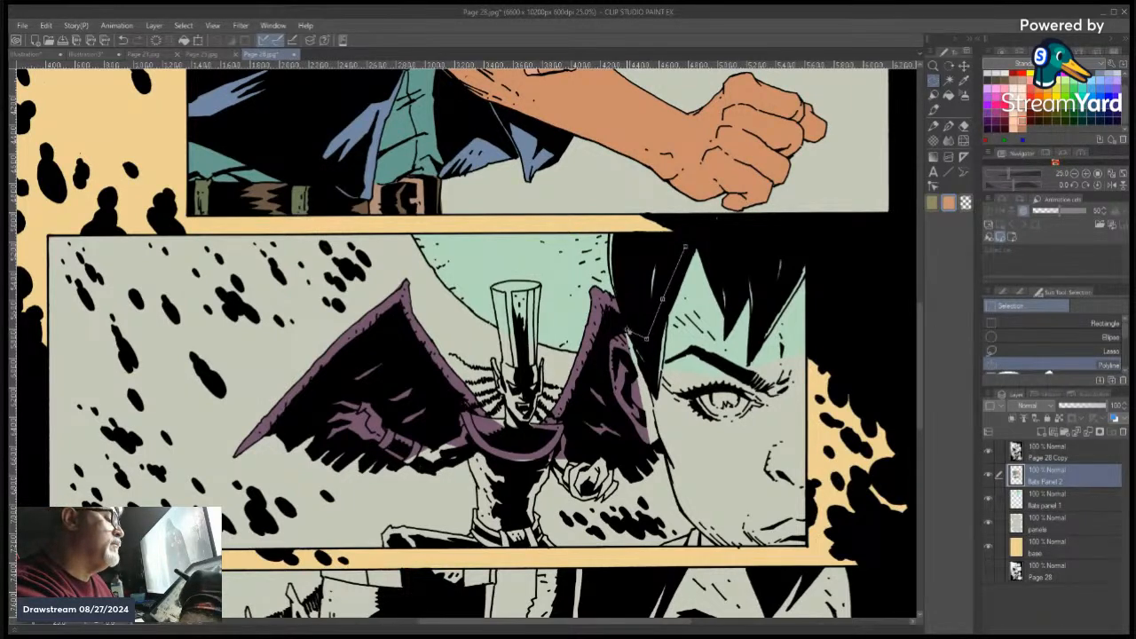
click(627, 331)
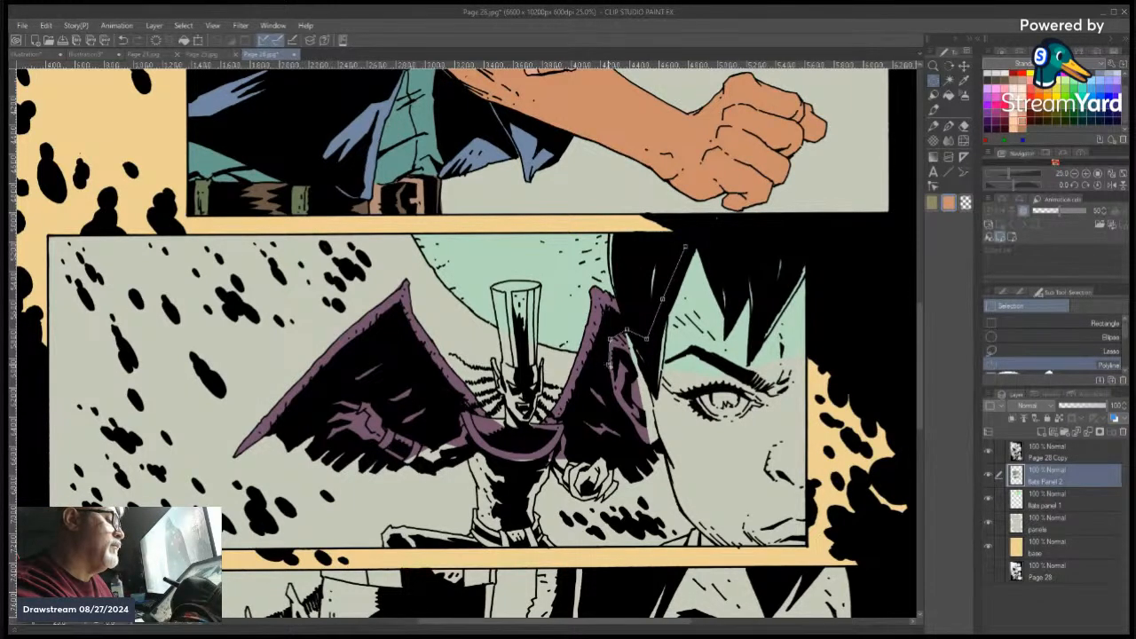
click(612, 385)
click(615, 400)
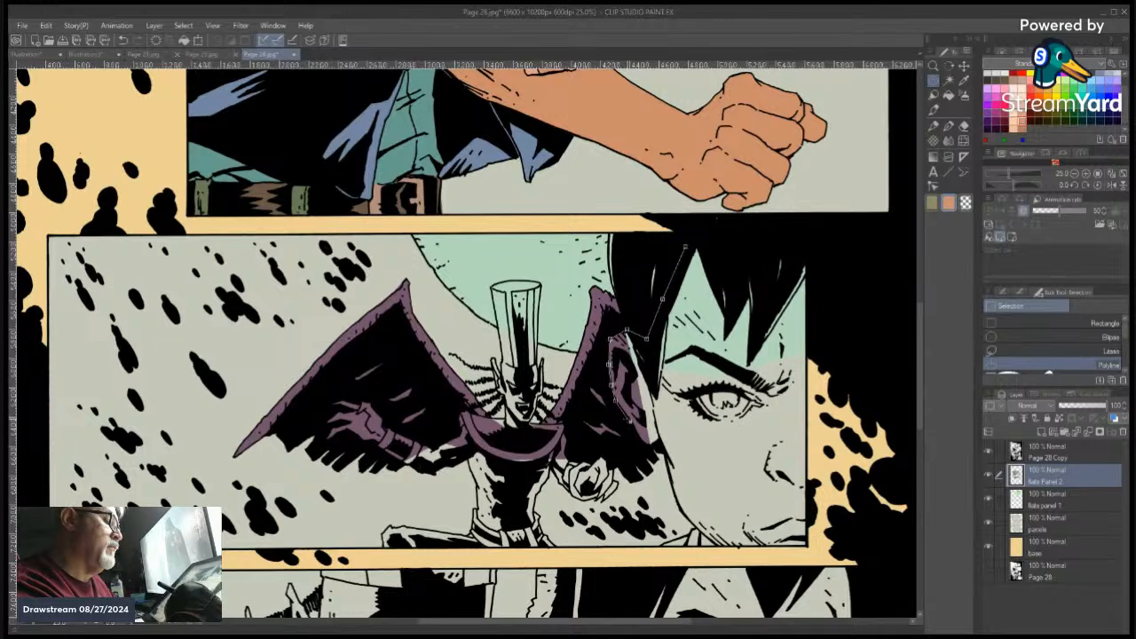
click(641, 437)
click(649, 448)
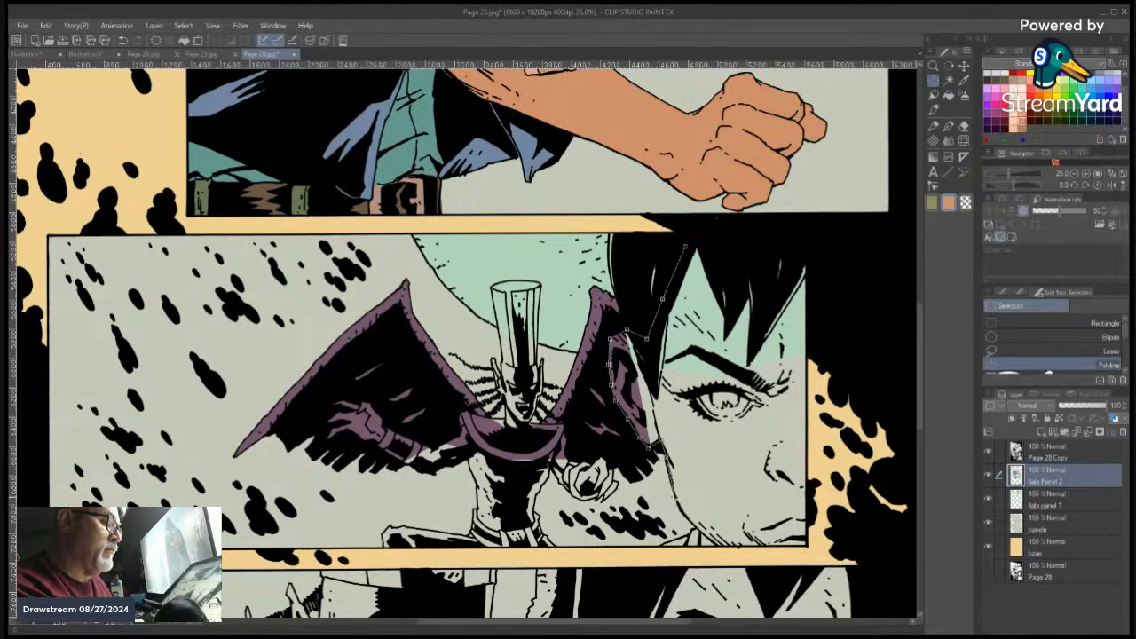
Continue the polyline selection along the jaw and the third panel's edge, closing it above the hair
click(680, 512)
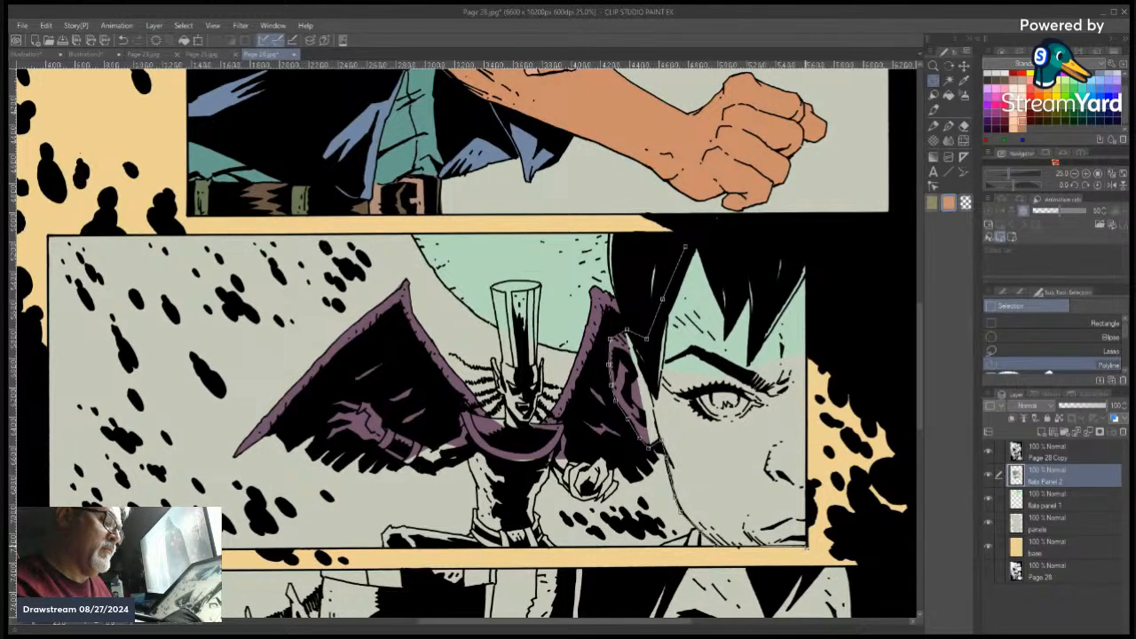
click(806, 543)
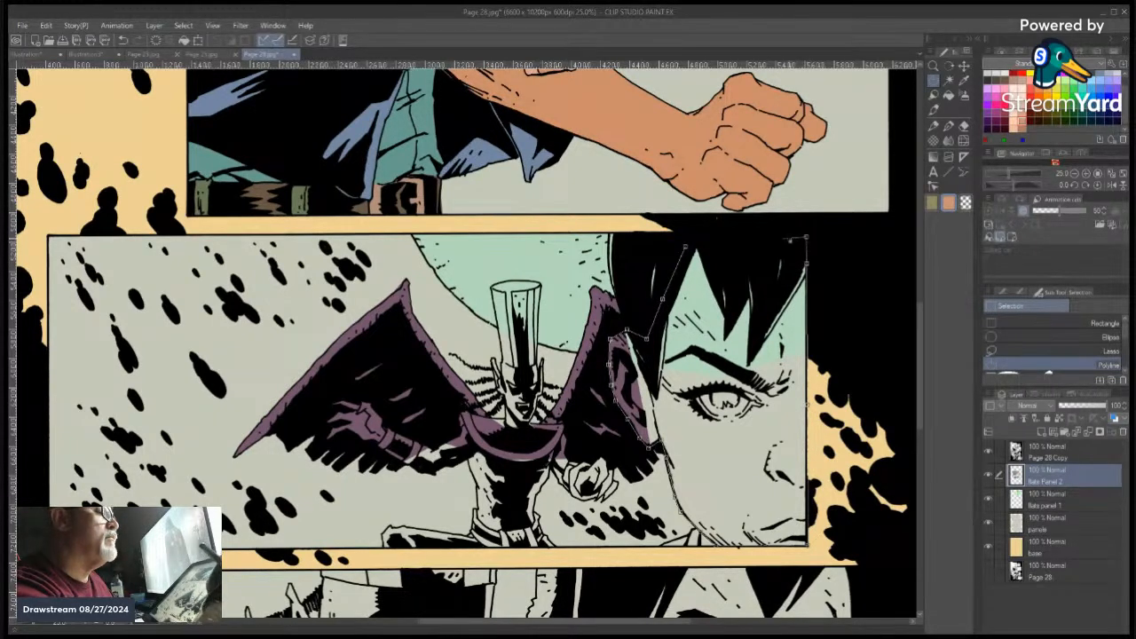
click(805, 237)
click(687, 246)
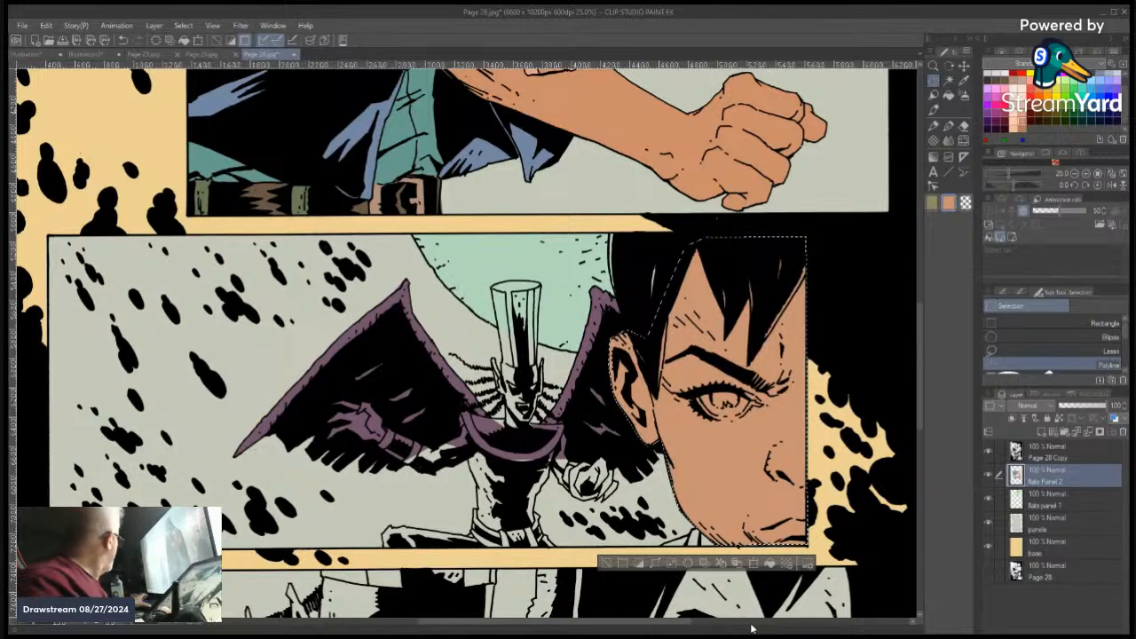
Fill the selected face with the orange skin color, shift its hue to a dusty pink, and deselect
key(ctrl+u)
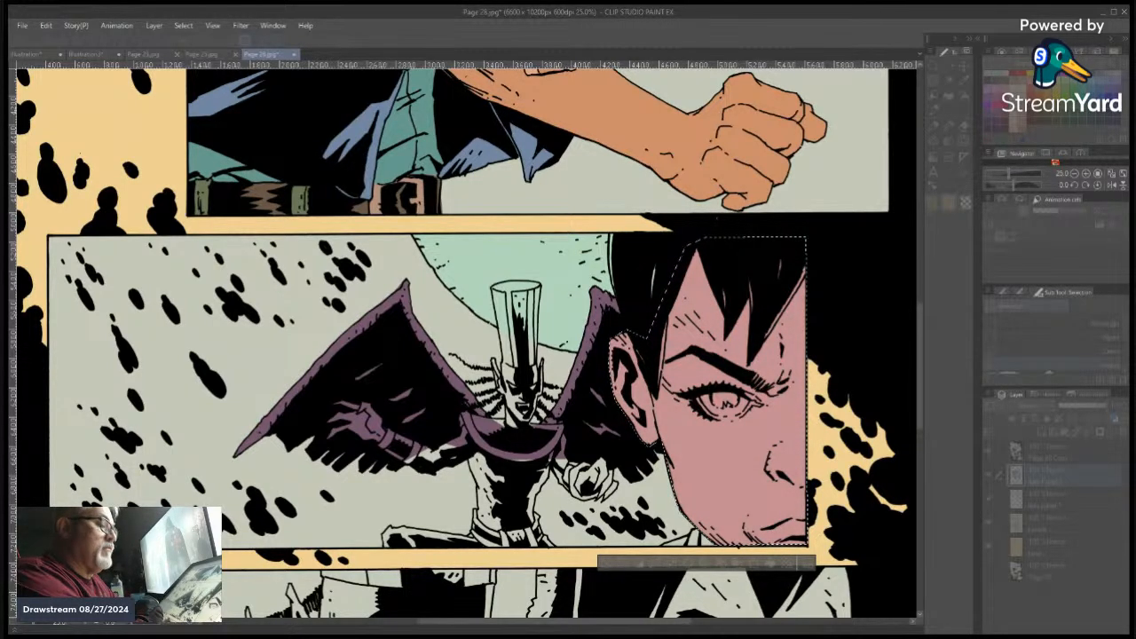
click(283, 473)
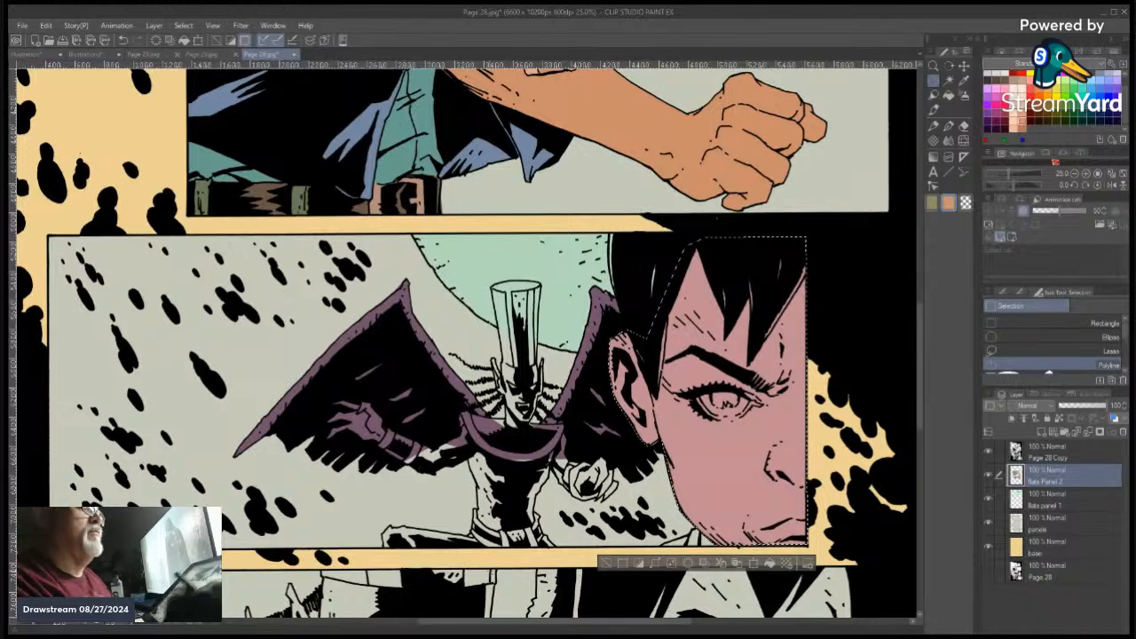
click(608, 565)
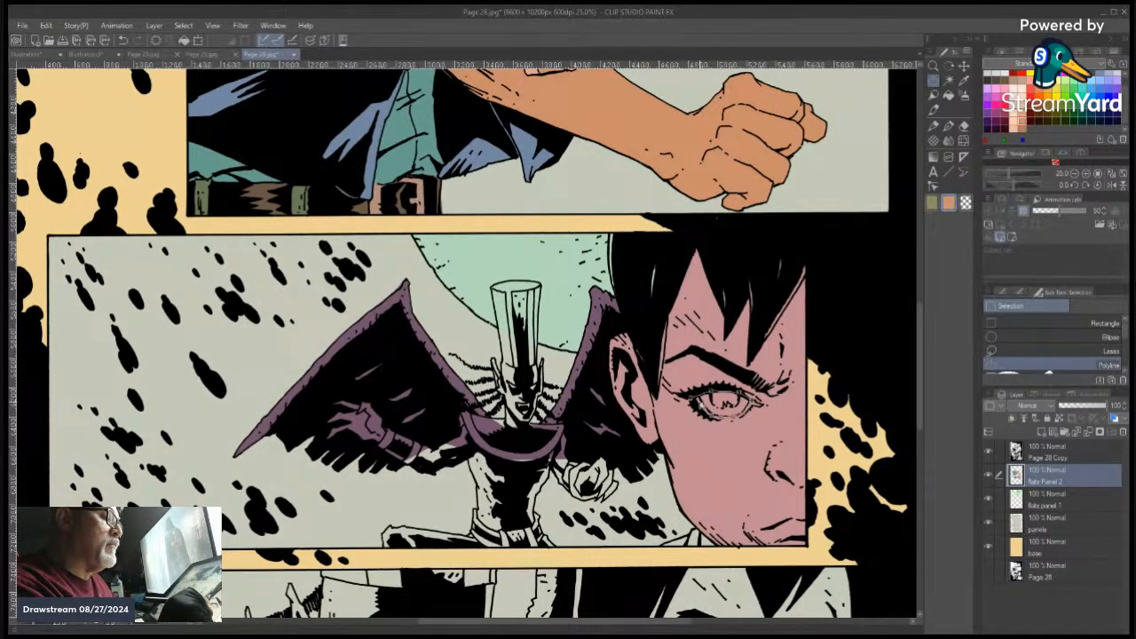
Select the eye of the close-up face and fill it with pale blue
double_click(693, 402)
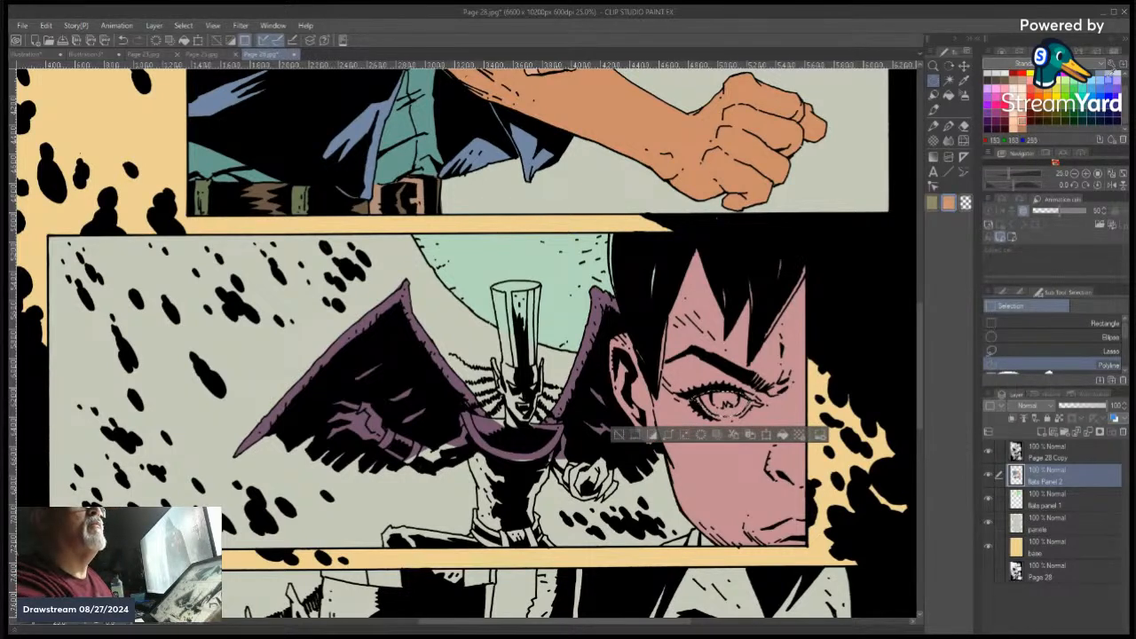
click(1110, 78)
click(783, 435)
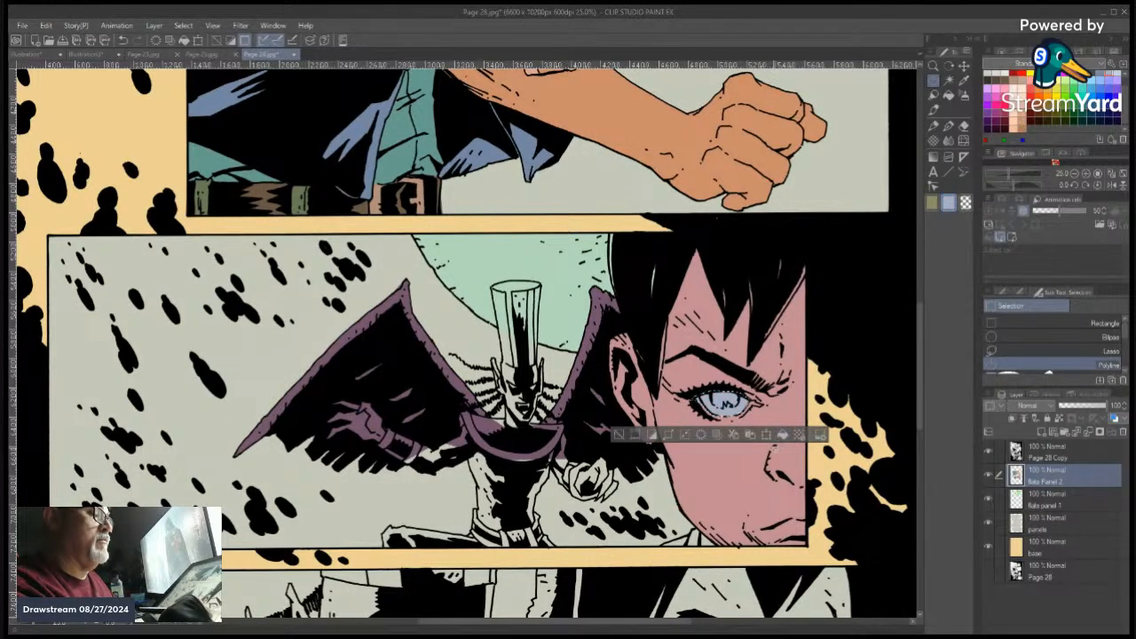
Outline the iris of the close-up eye with the polyline selection, fill it with pale yellow, and deselect
click(619, 434)
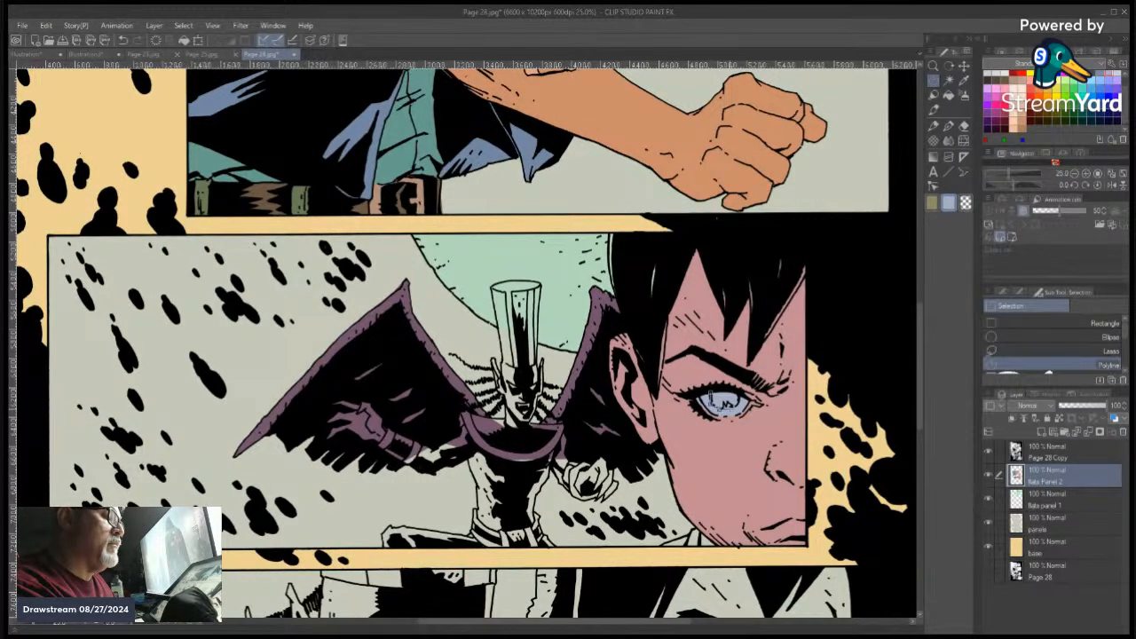
click(724, 389)
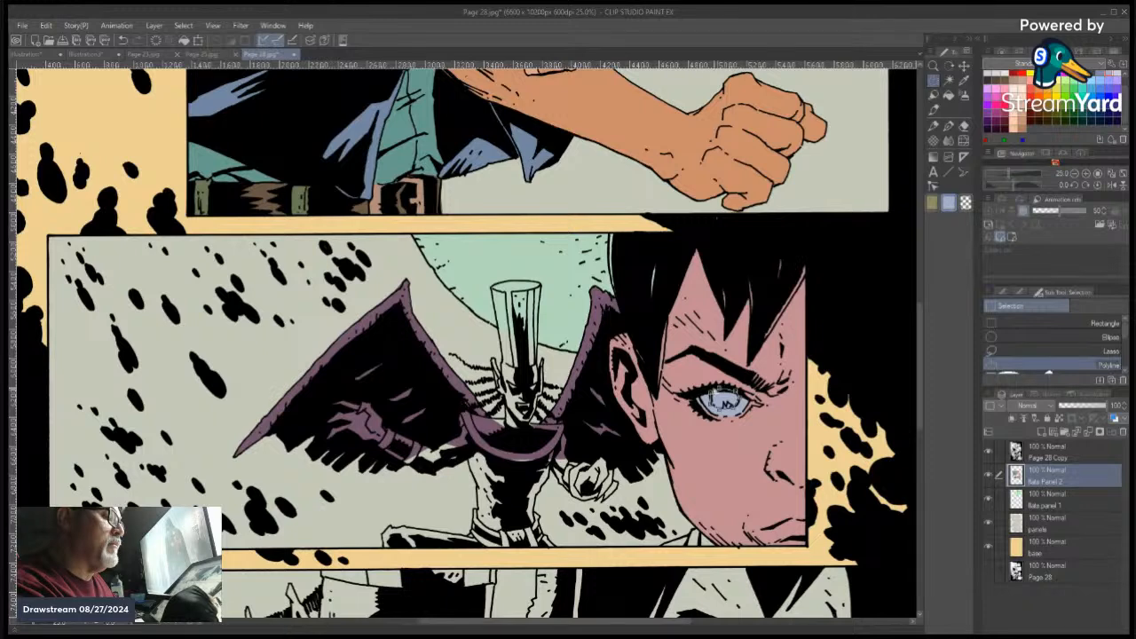
click(711, 394)
click(1022, 103)
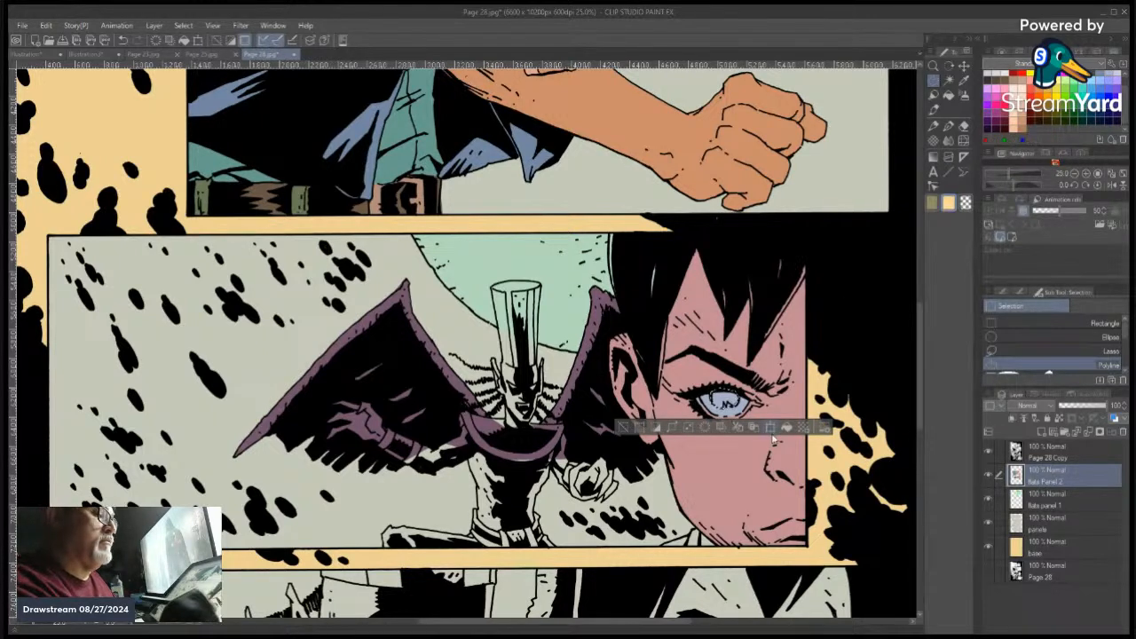
click(786, 427)
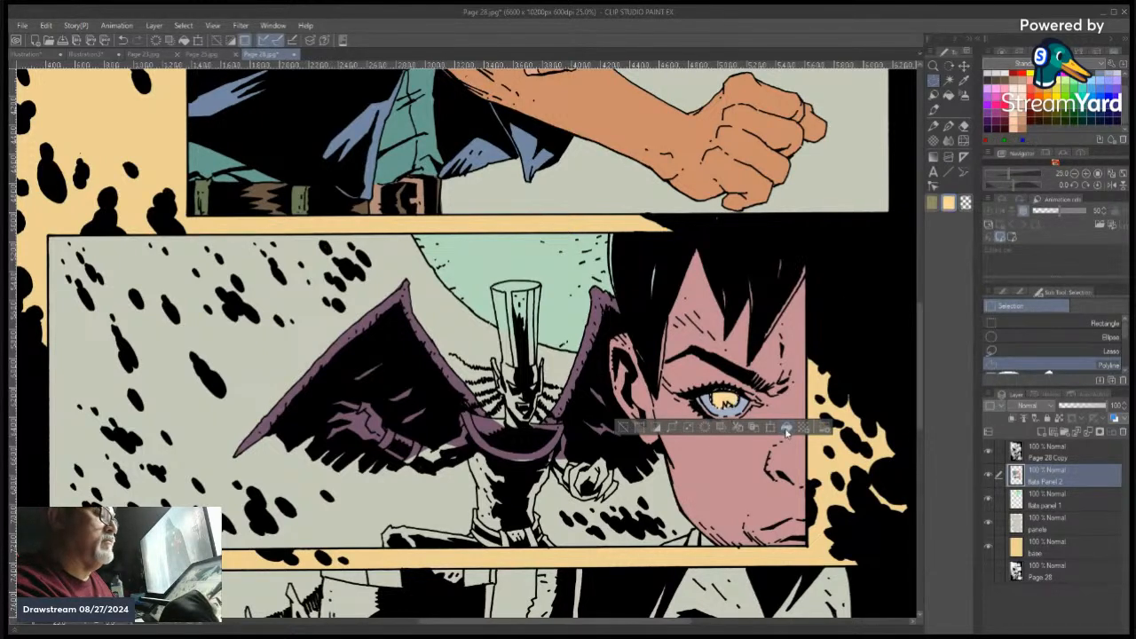
click(625, 430)
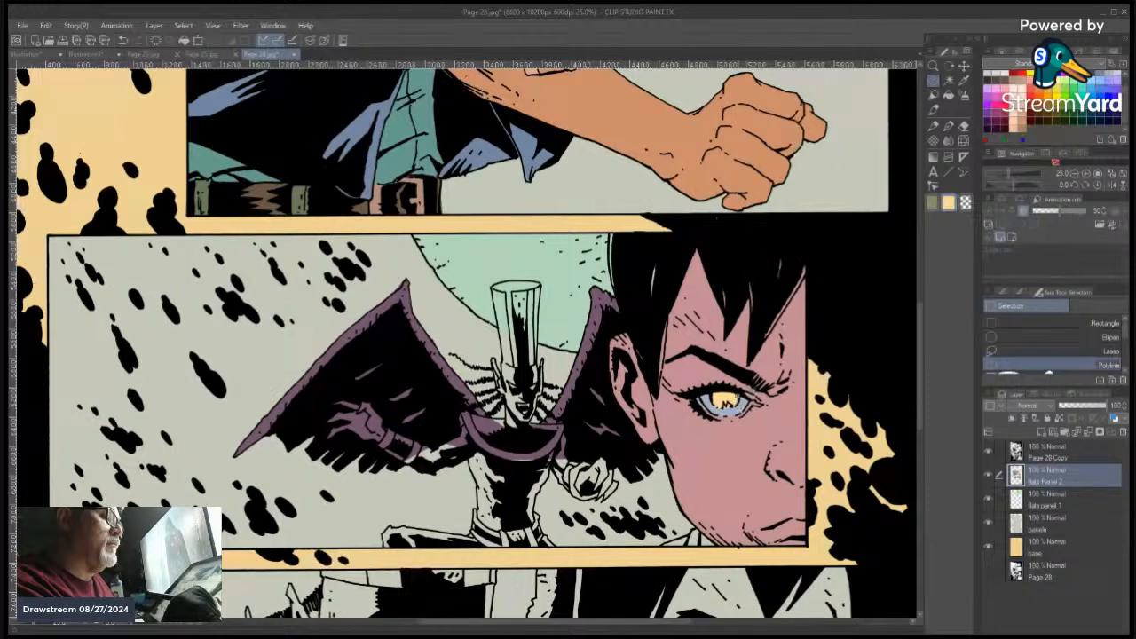
click(721, 410)
click(715, 406)
click(717, 395)
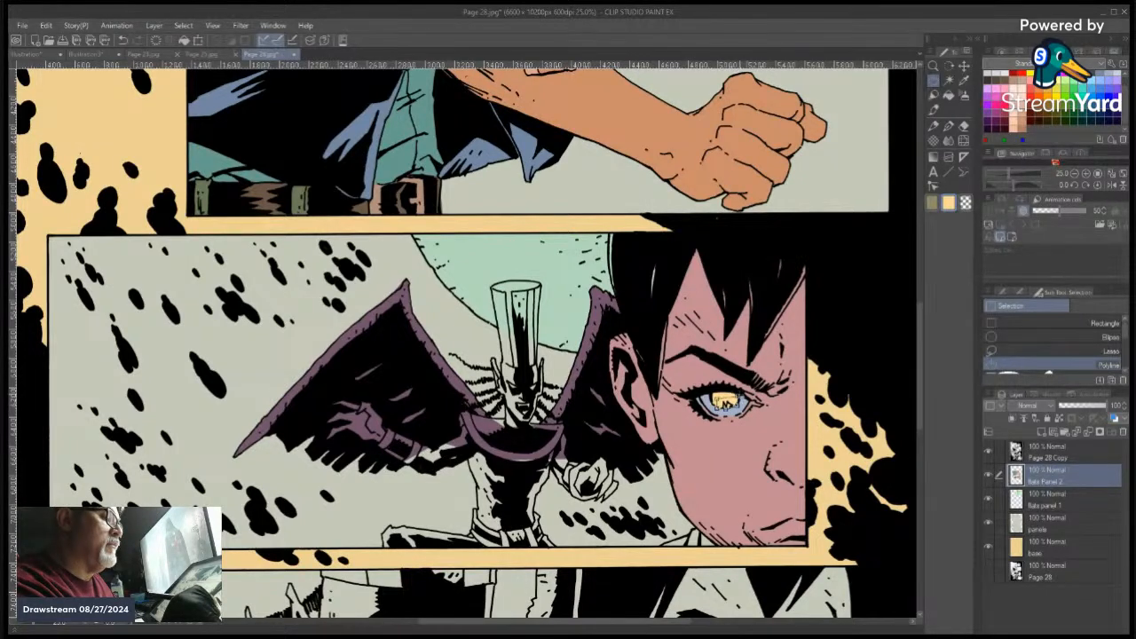
double_click(738, 396)
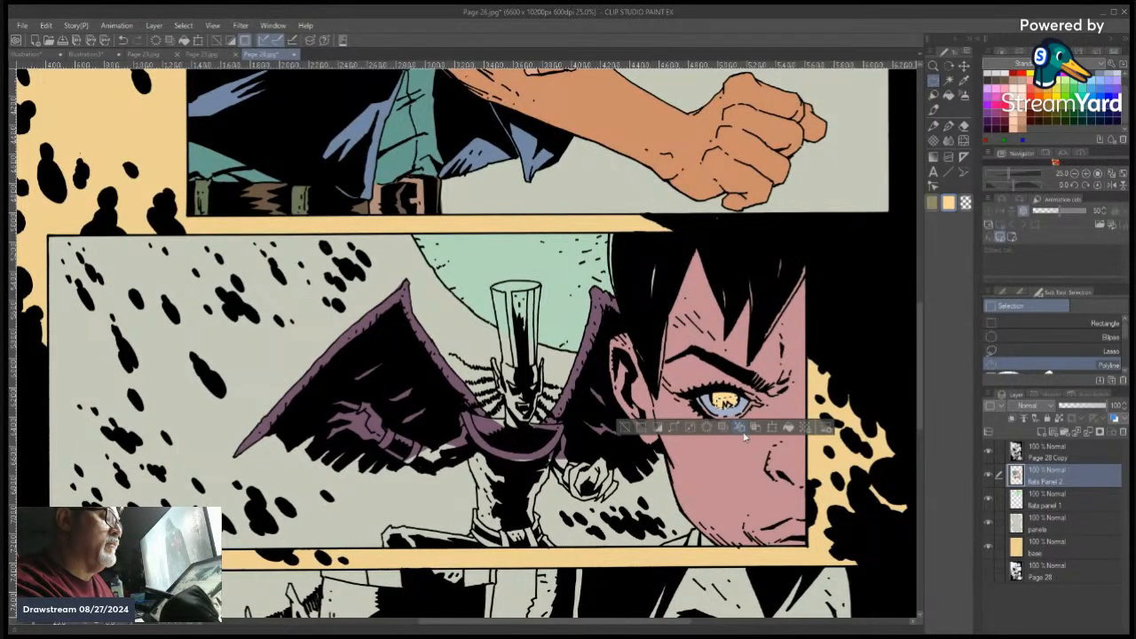
click(625, 430)
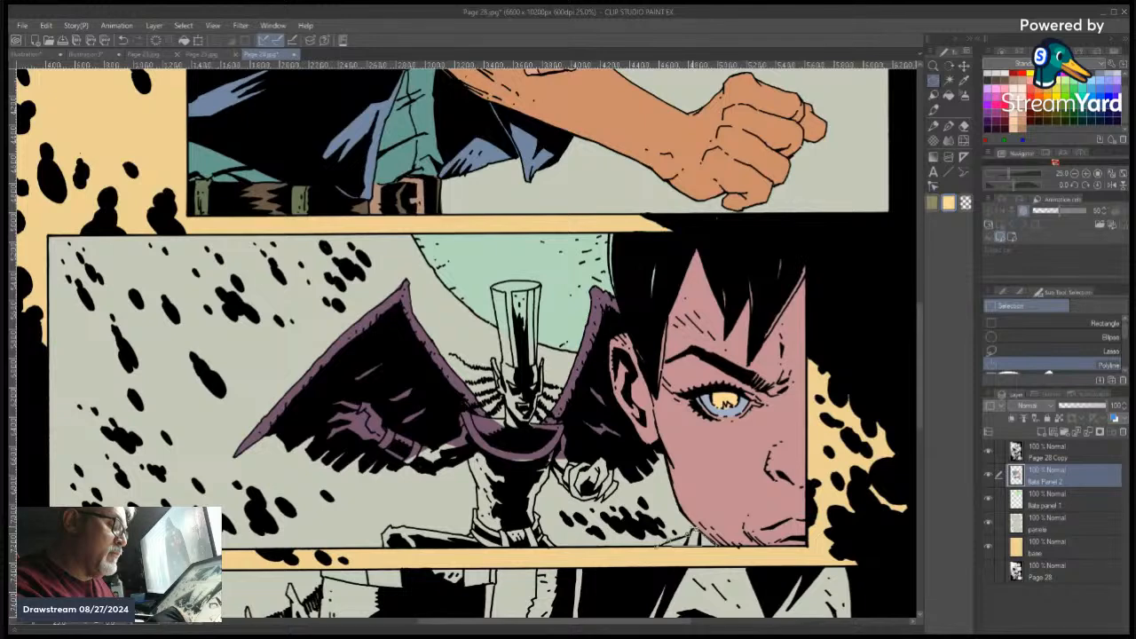
Fill the selected collar area beneath the close-up face's jaw with green and deselect
key(ctrl+a)
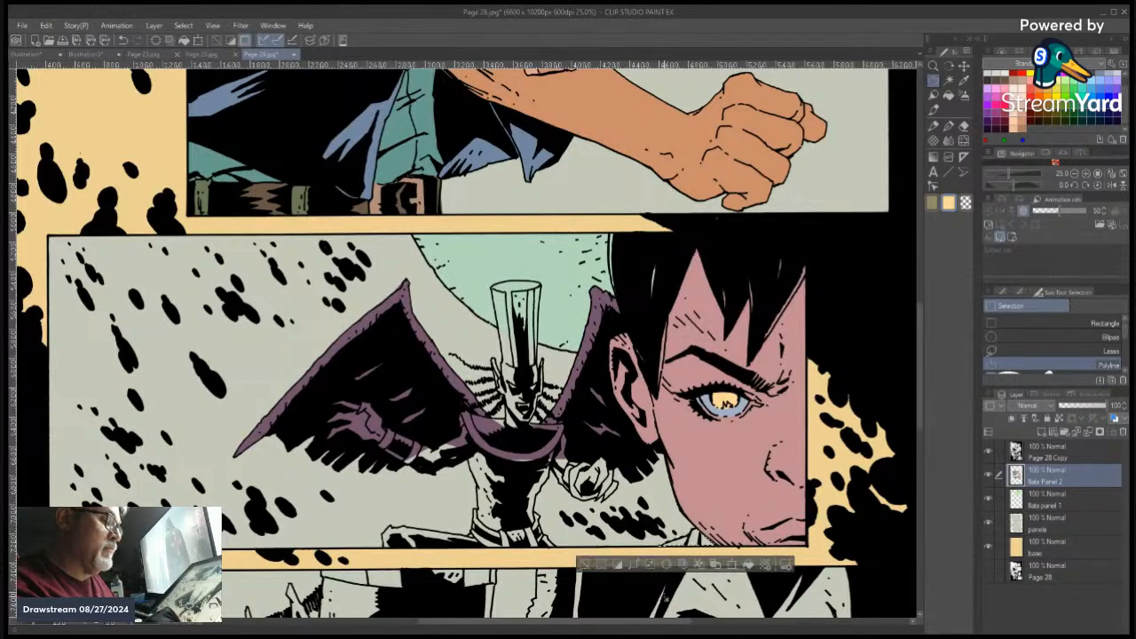
click(1068, 87)
click(748, 565)
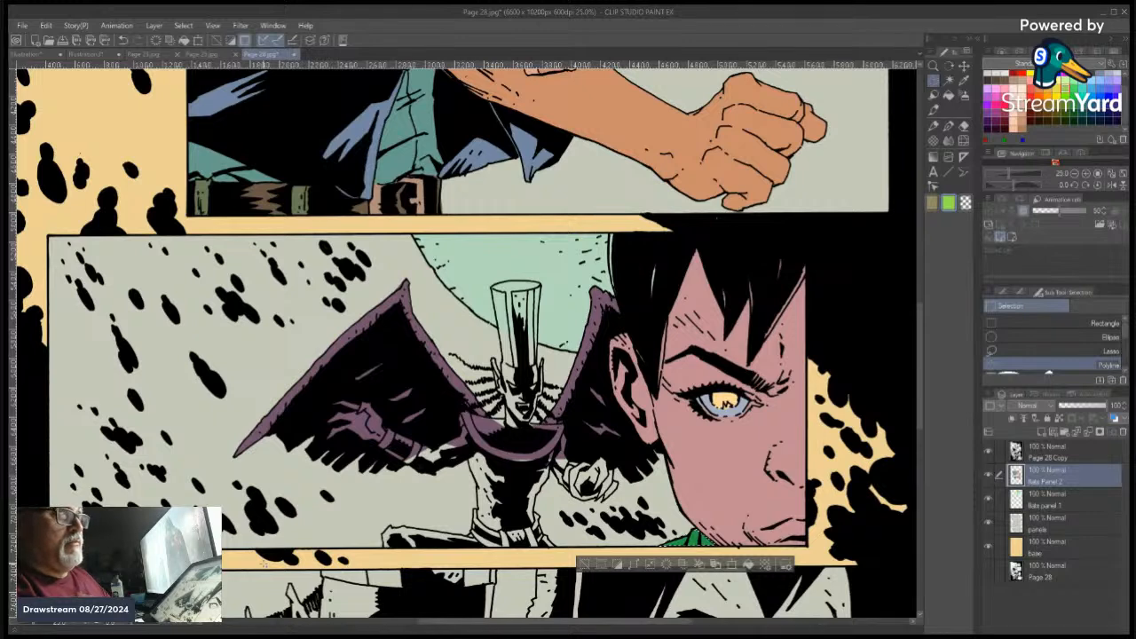
click(585, 565)
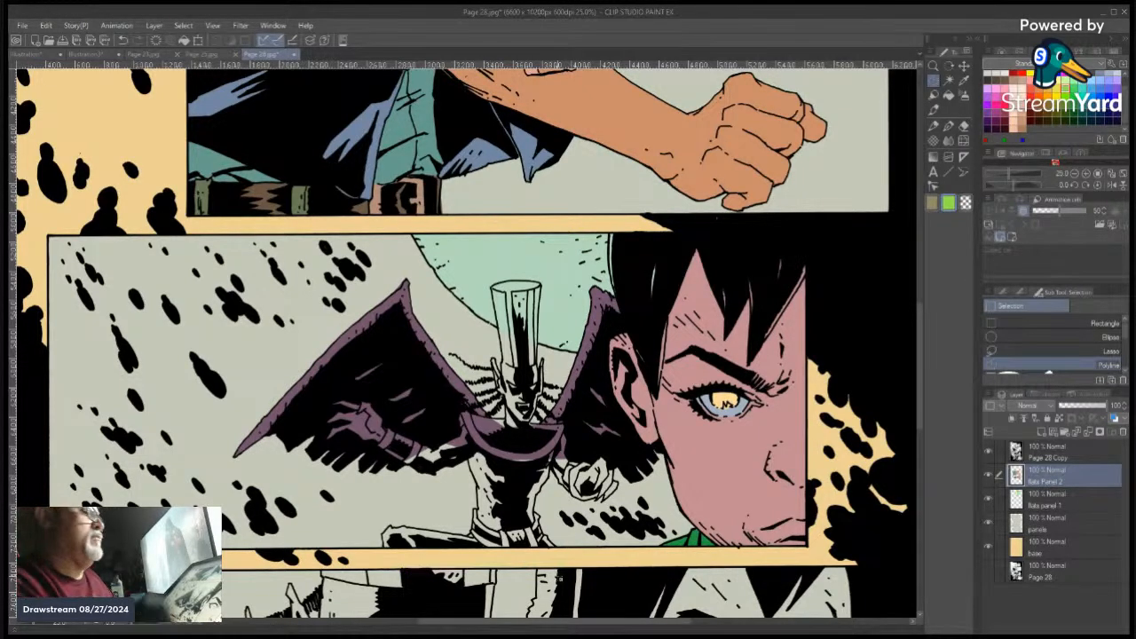
Choose a bright blue and trace a polyline selection around the close-up face's hair, following its spikes and the panel edge
click(1110, 88)
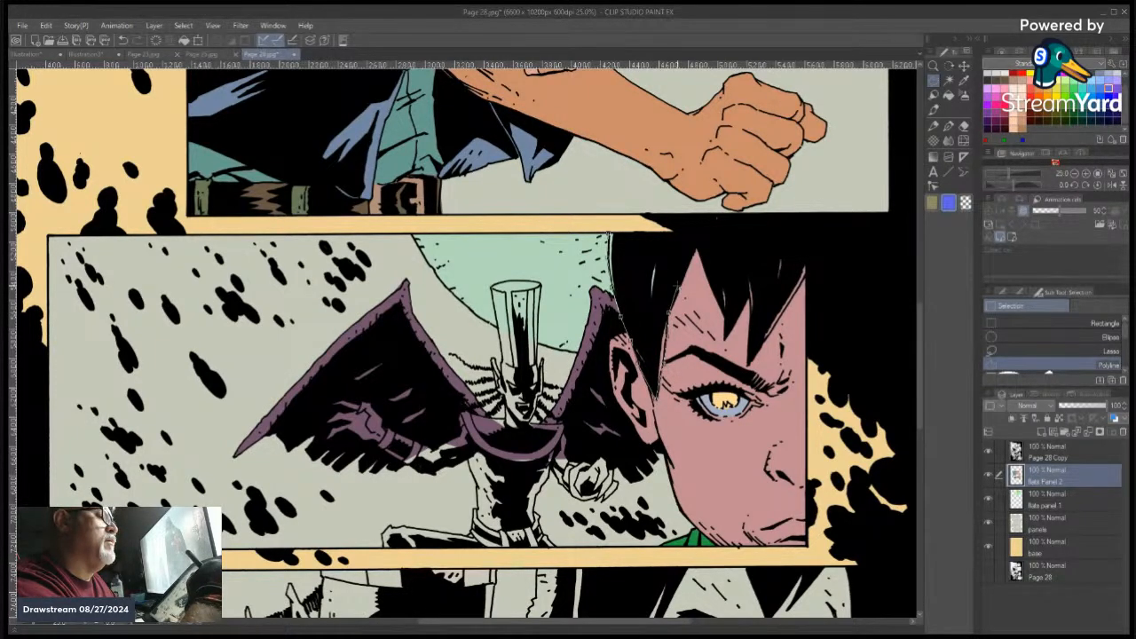
click(688, 260)
click(699, 243)
click(711, 279)
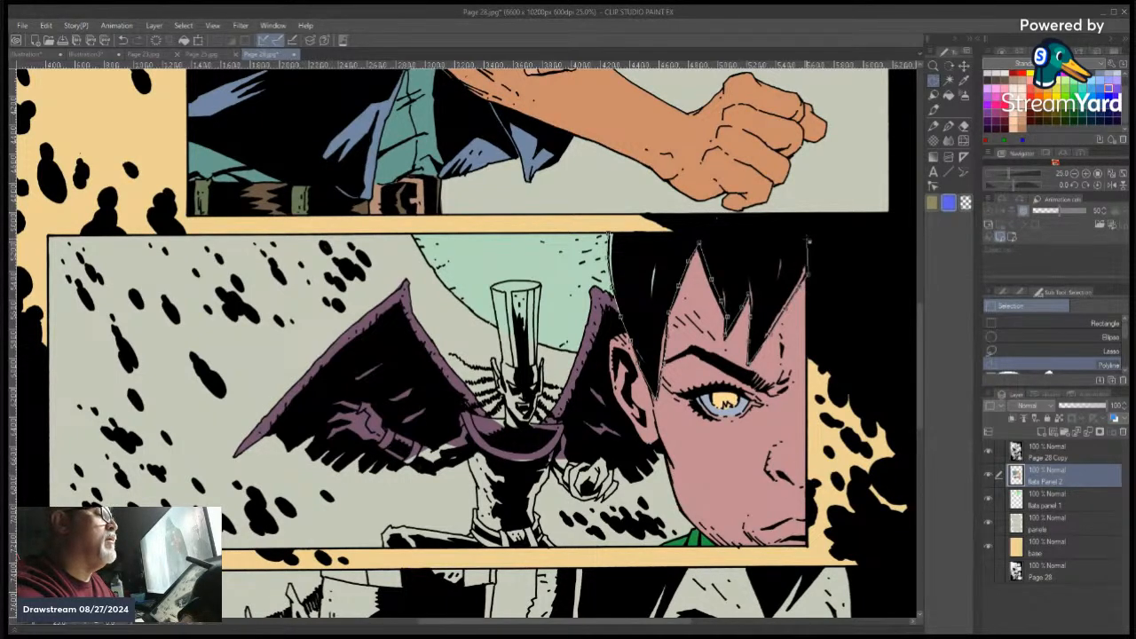
click(807, 238)
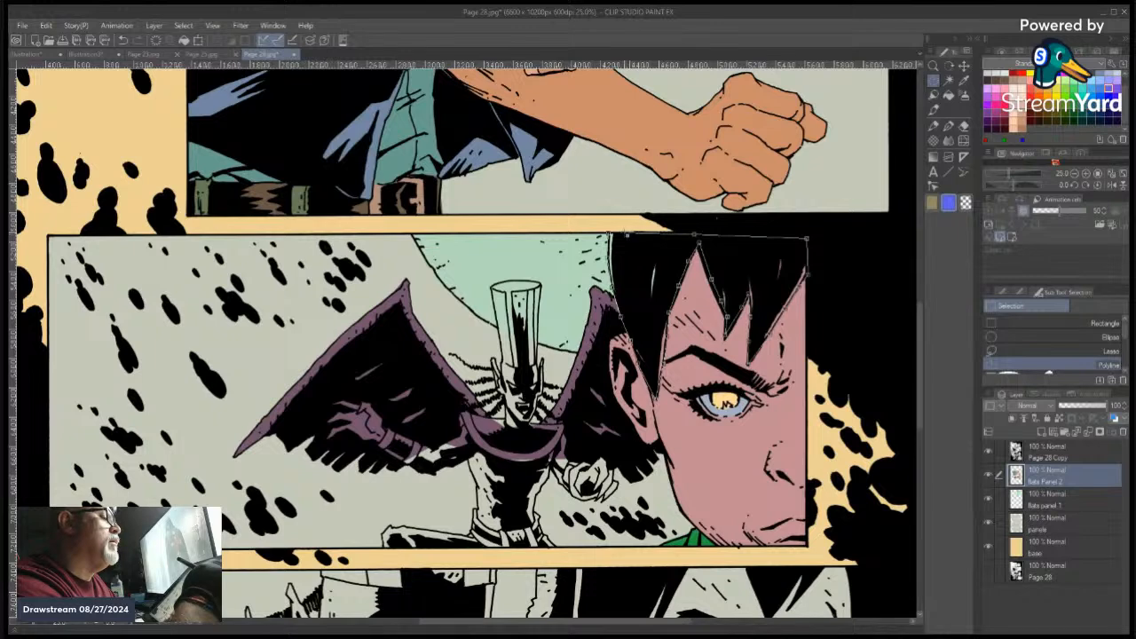
click(611, 233)
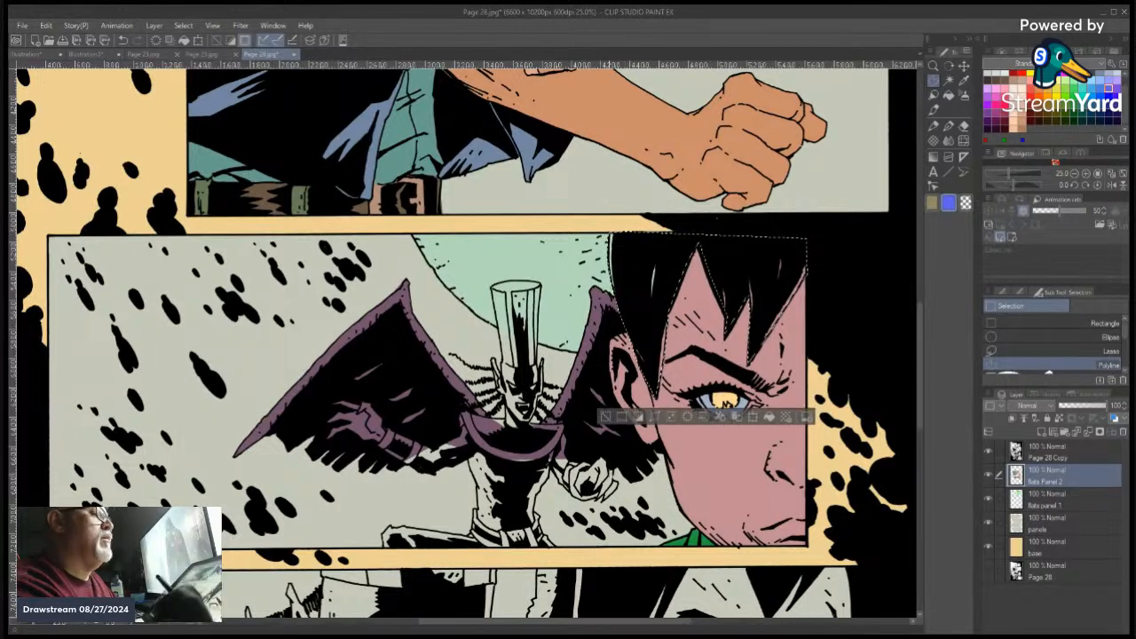
Fill the selected hair with the bright blue, soften the color with a hue and saturation adjustment, and deselect
click(771, 416)
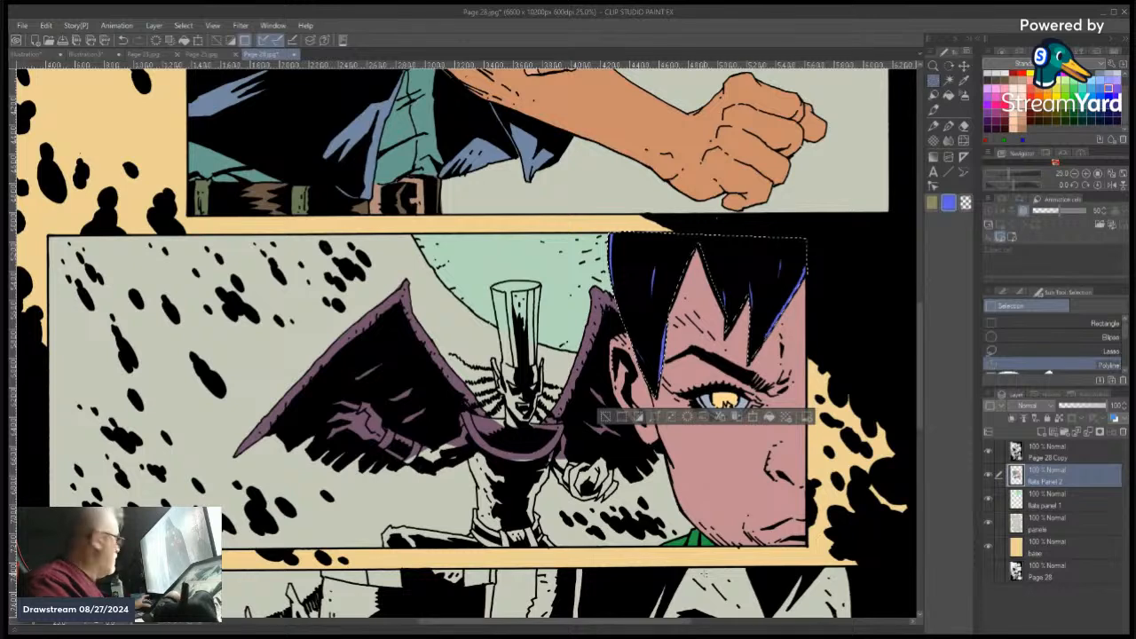
key(ctrl+u)
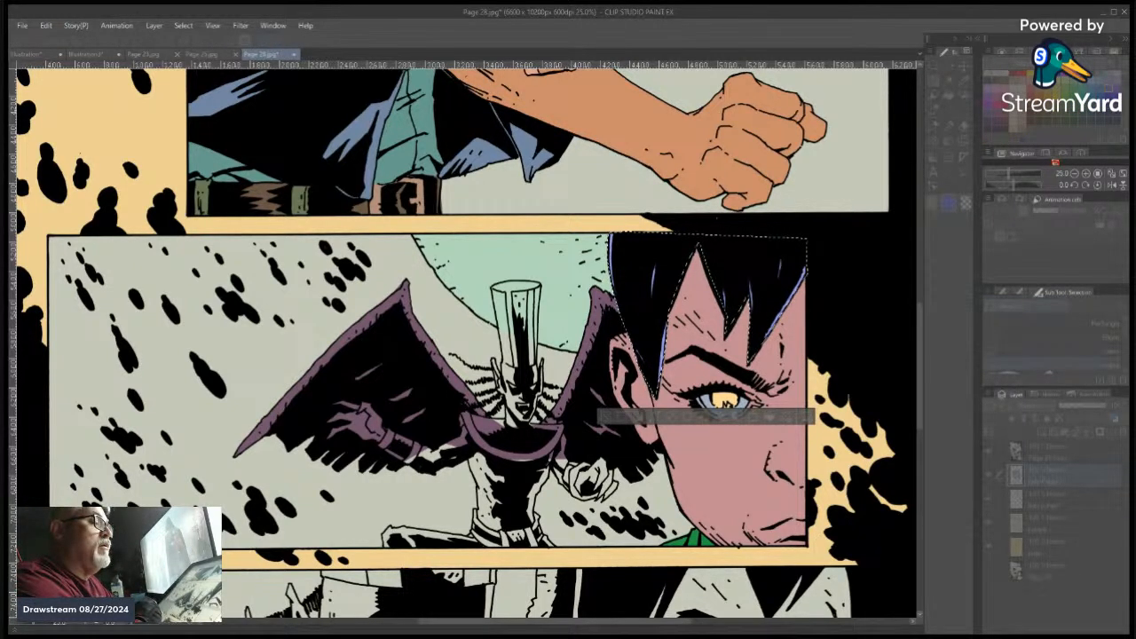
click(238, 507)
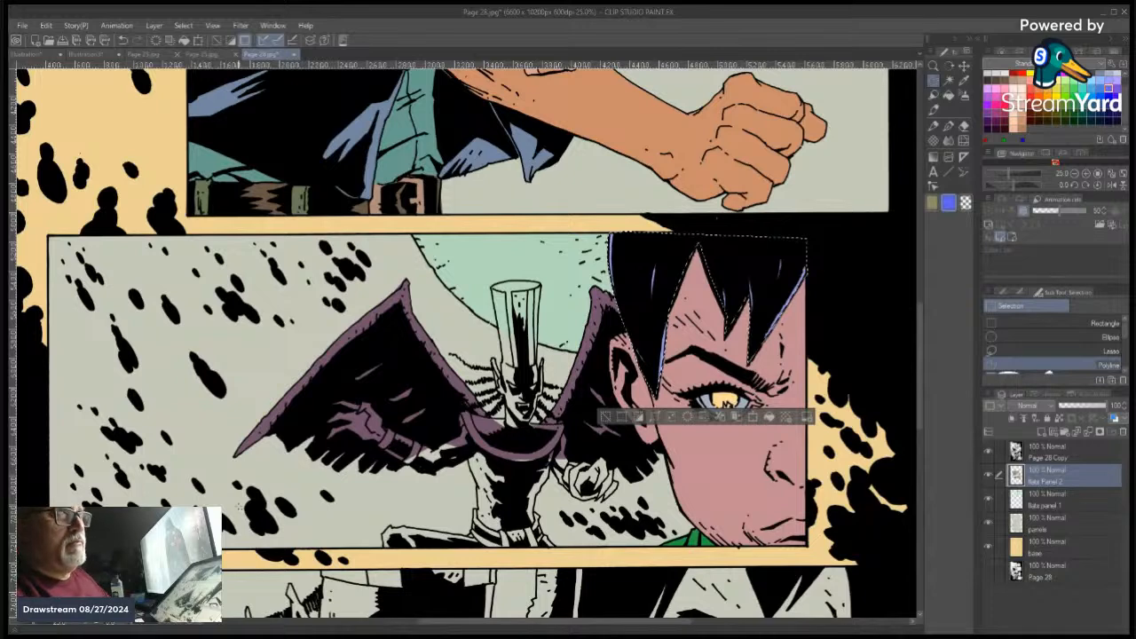
click(605, 419)
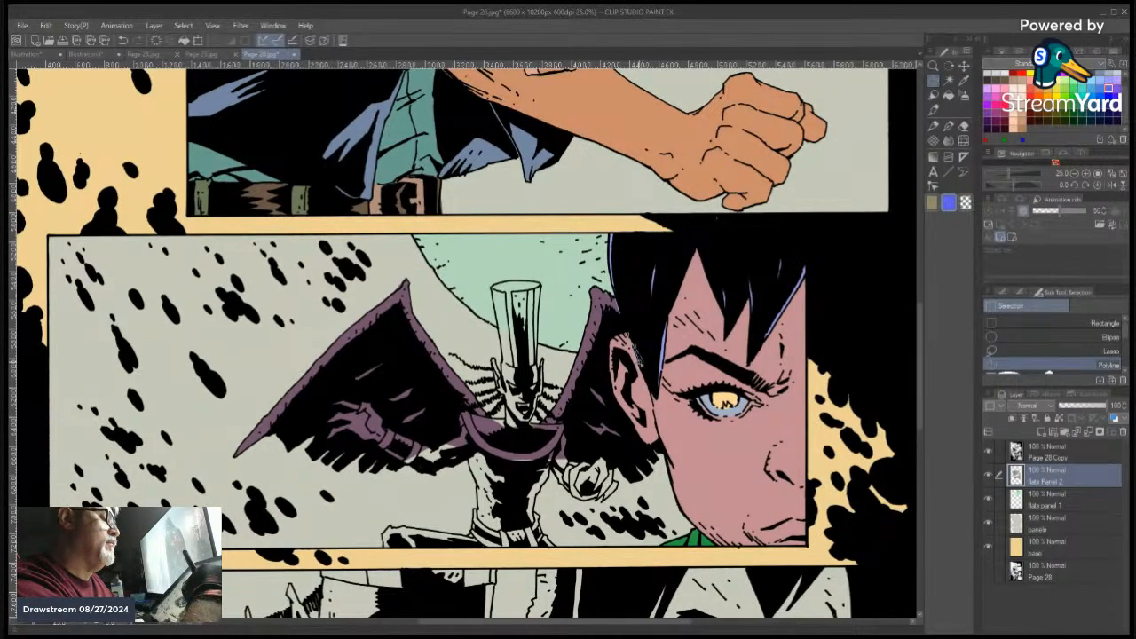
Select the inside of the close-up face's ear, fill it with the dusty pink sampled from the face, and deselect
double_click(641, 390)
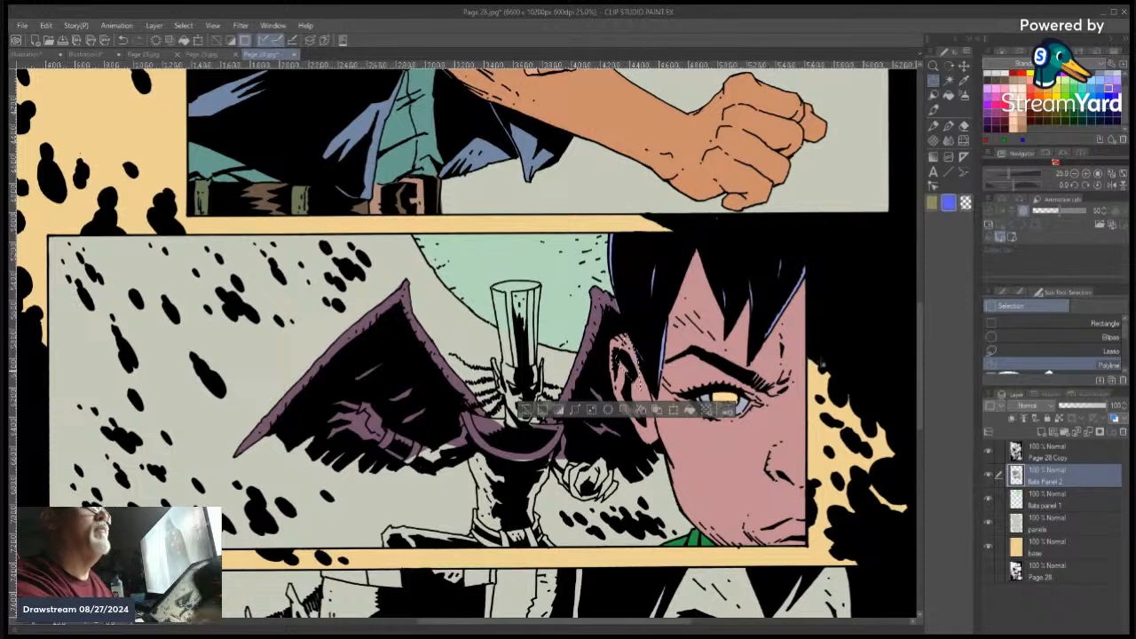
click(965, 81)
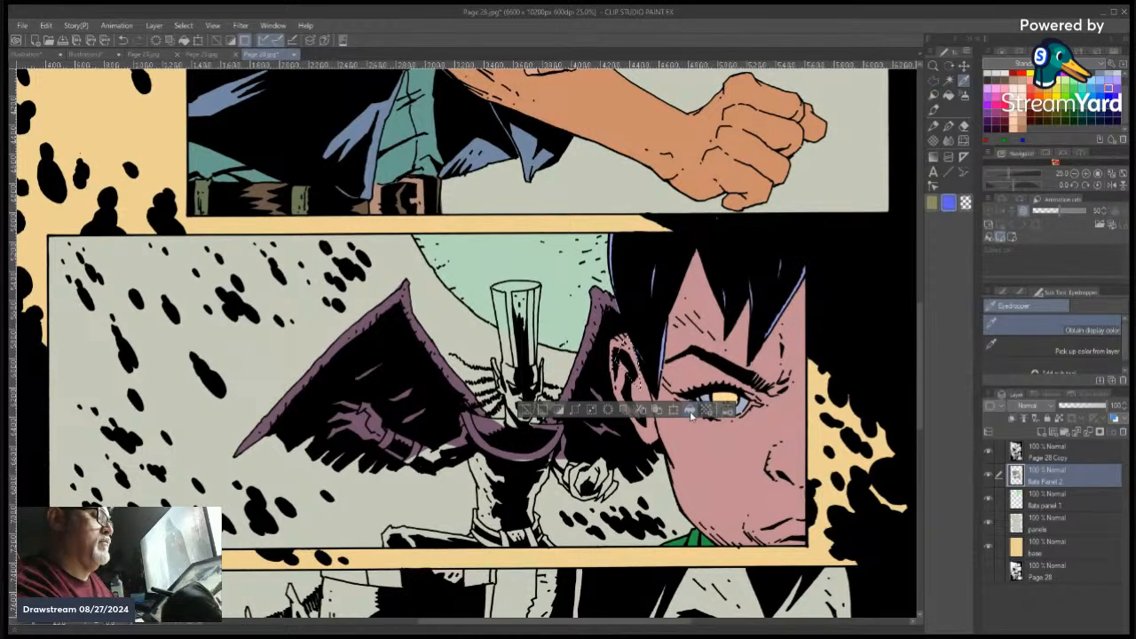
click(691, 411)
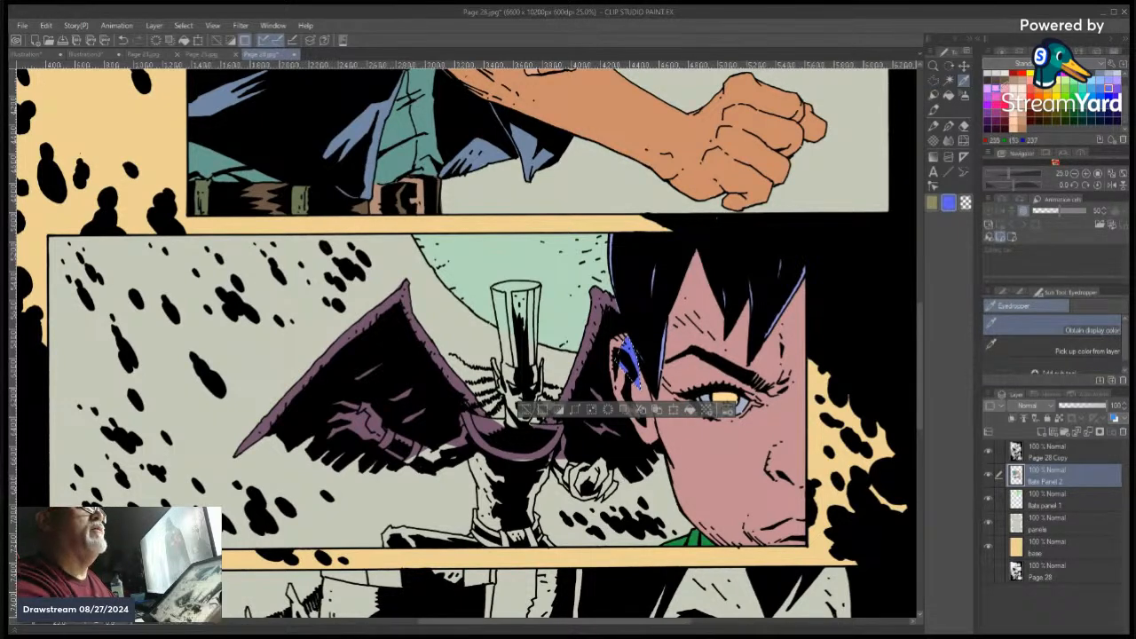
click(737, 431)
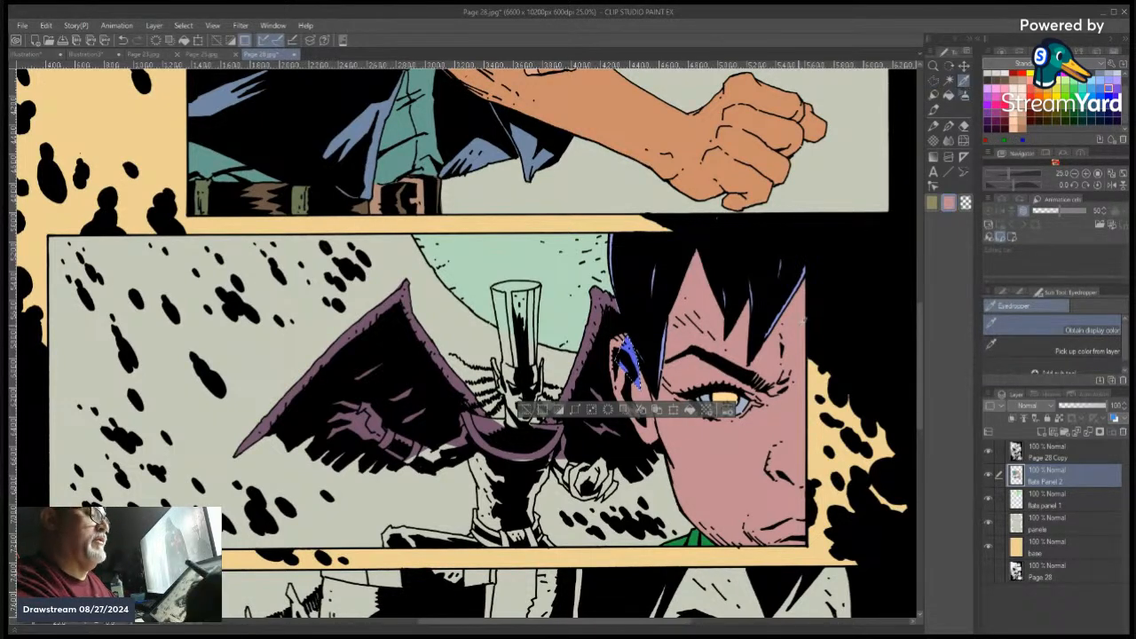
click(692, 411)
click(525, 411)
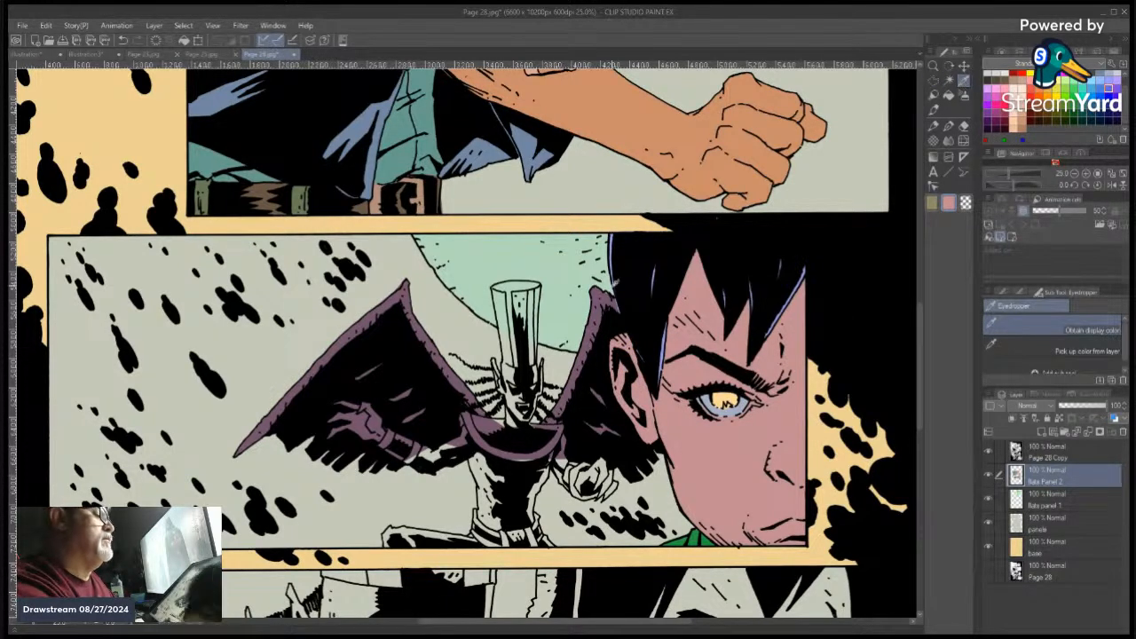
Color the winged figure's tall hat medium blue, including its top and side facets, with the Japanese-named lasso-style fill sub tool
click(604, 300)
click(934, 82)
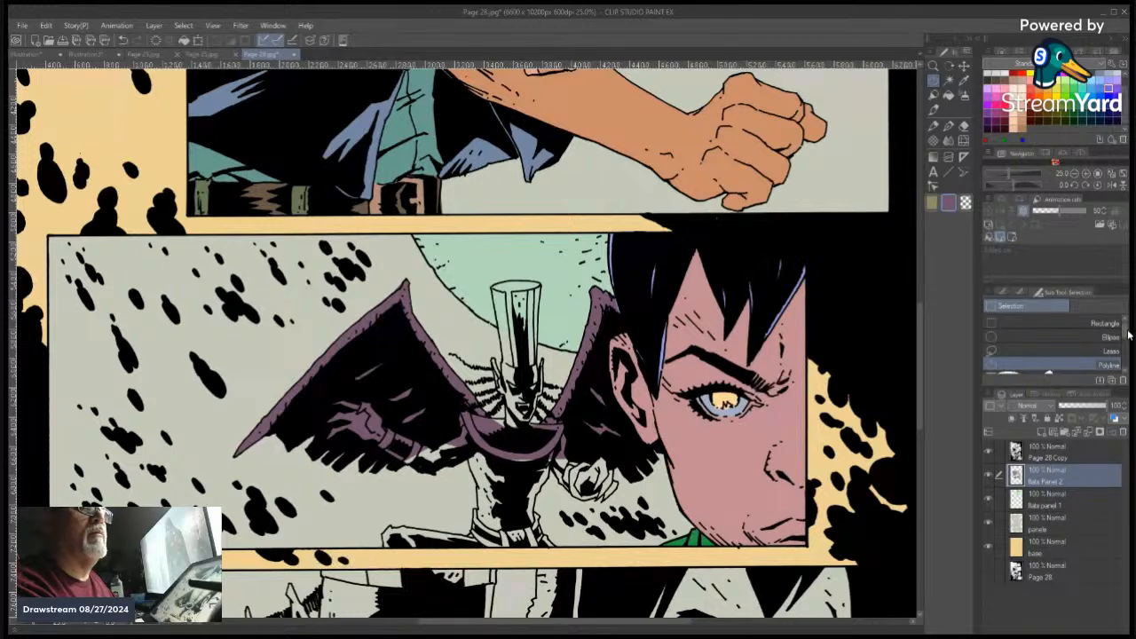
drag(1124, 335, 1122, 365)
click(1058, 354)
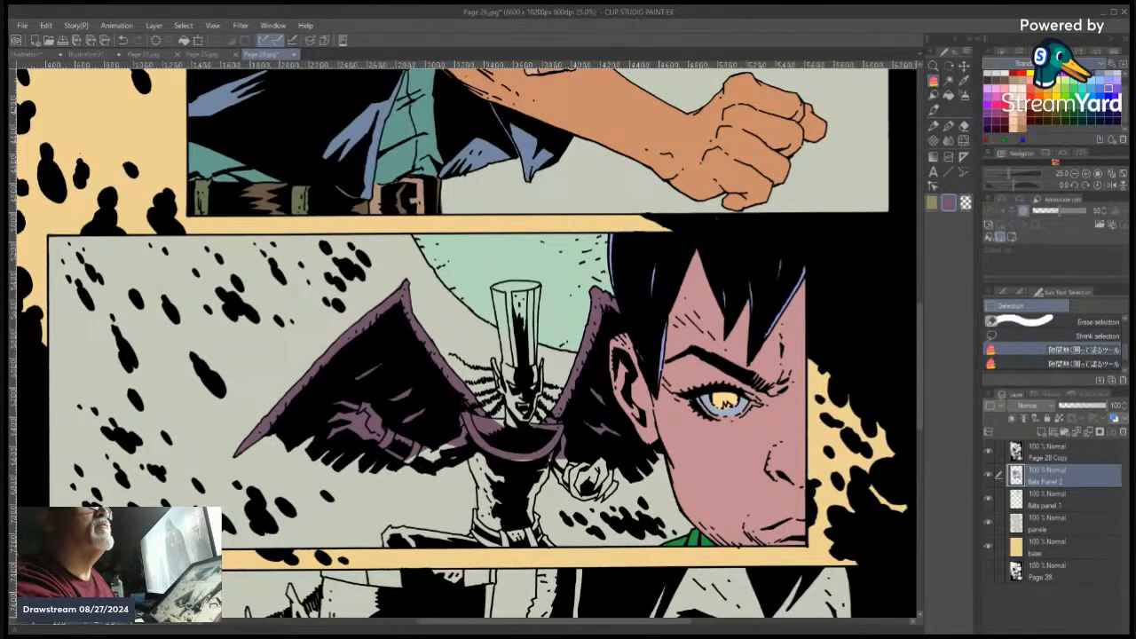
scroll(1125, 100, up, 3)
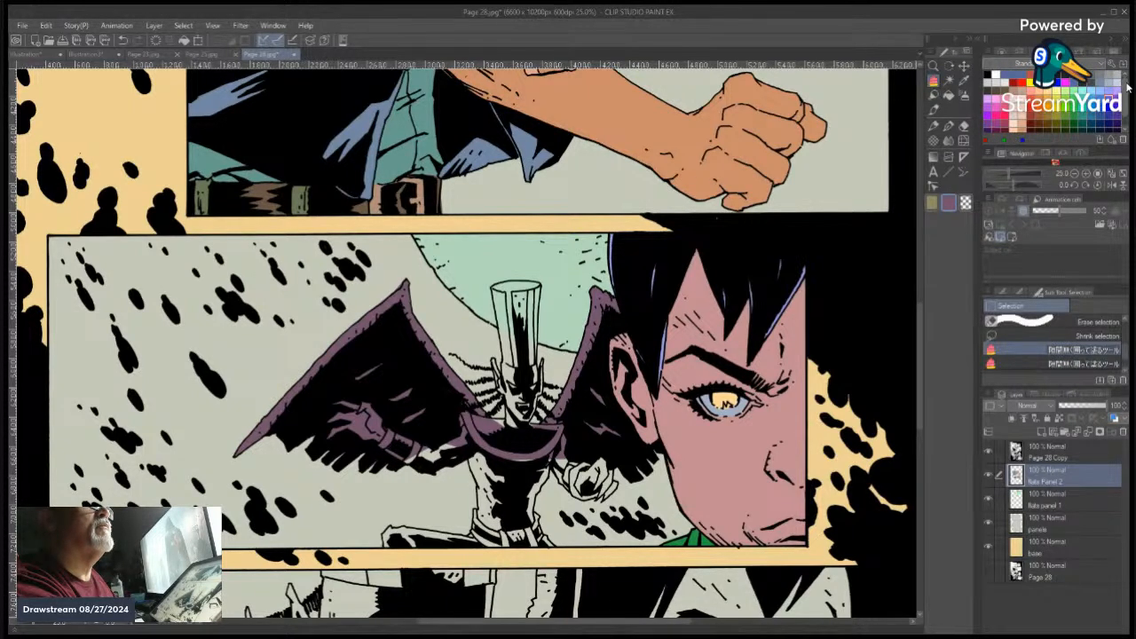
click(1024, 72)
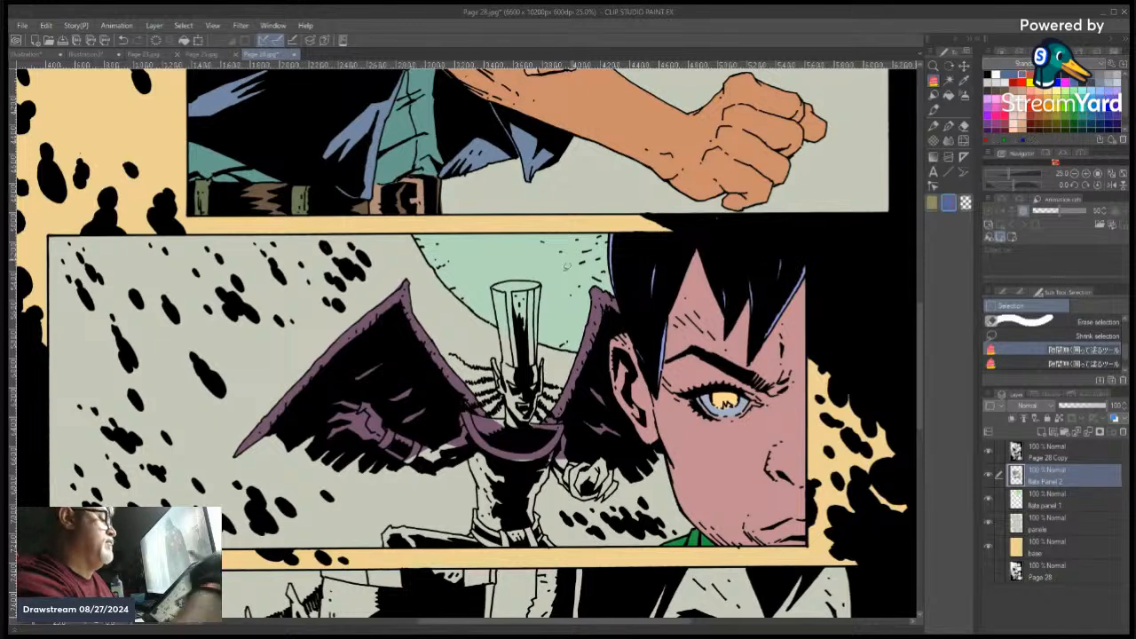
mouse_move(495, 286)
mouse_down()
mouse_move(503, 336)
mouse_move(536, 350)
mouse_move(497, 286)
mouse_up()
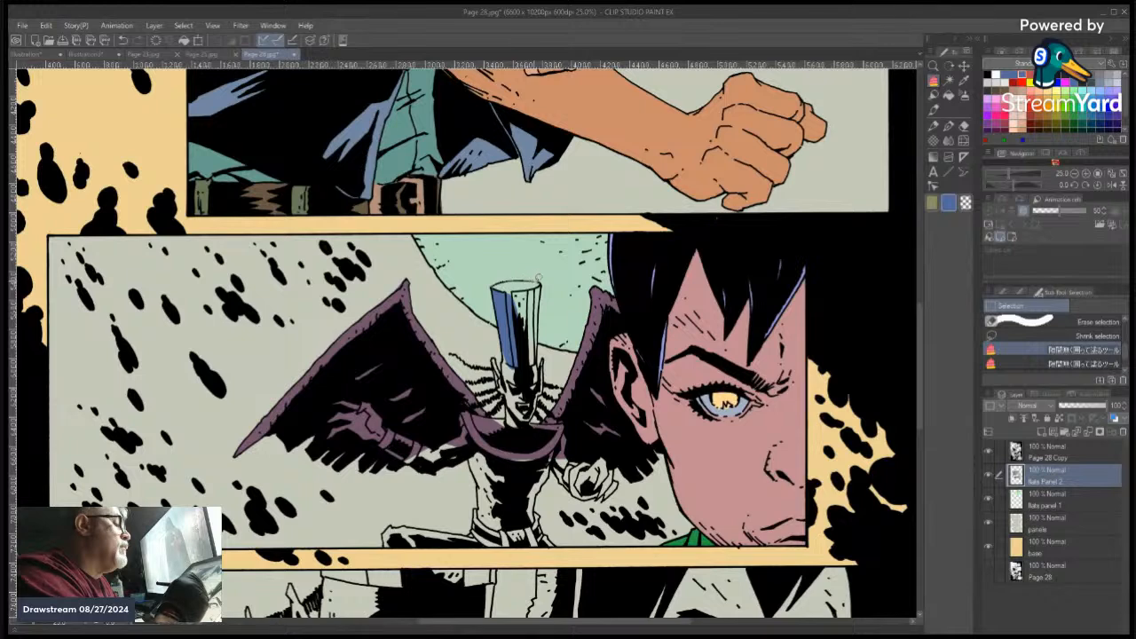
mouse_move(545, 280)
mouse_down()
mouse_move(535, 326)
mouse_move(517, 283)
mouse_up()
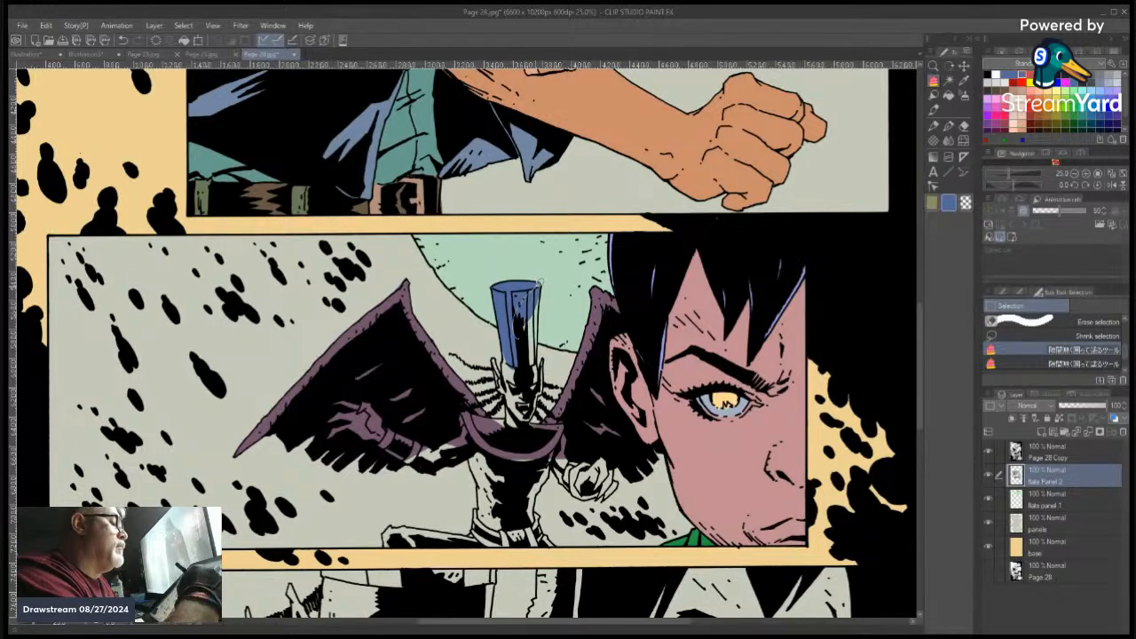
mouse_move(541, 326)
mouse_down()
mouse_move(540, 351)
mouse_move(519, 355)
mouse_move(521, 341)
mouse_up()
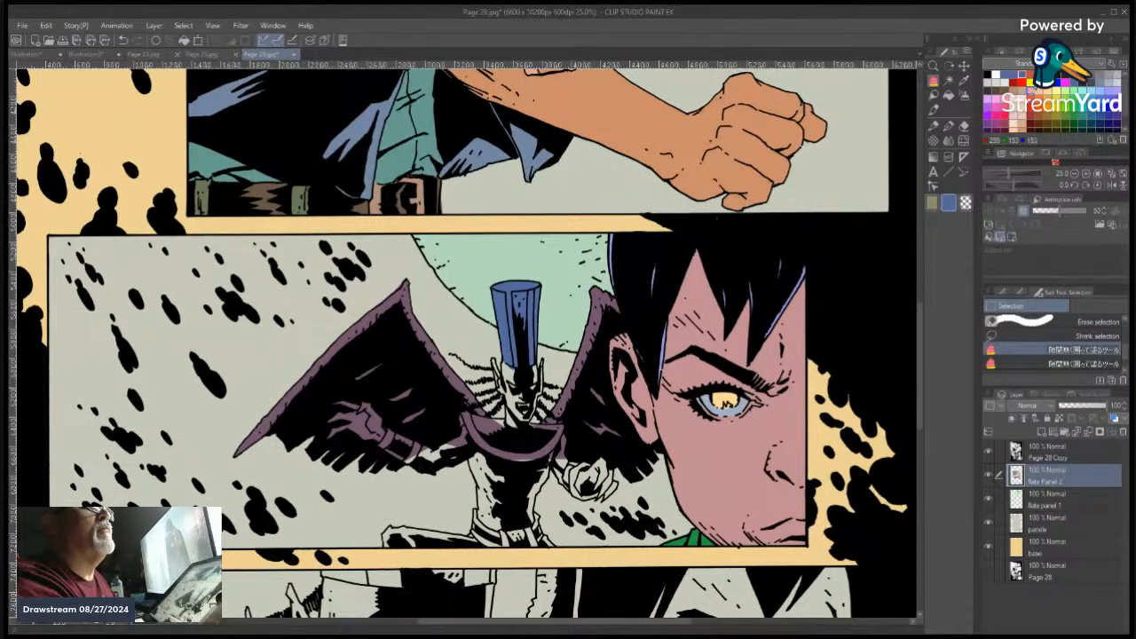
Auto-select the winged figure's blue hat, referring to the editing layer only, and fill it with salmon pink
click(1028, 90)
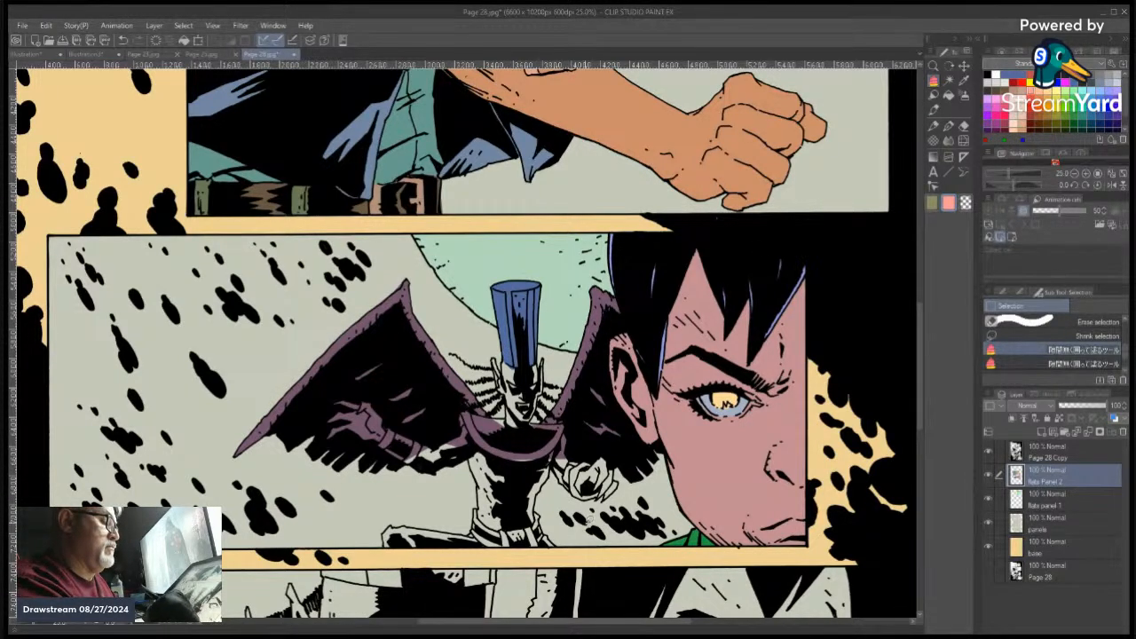
click(949, 81)
click(516, 324)
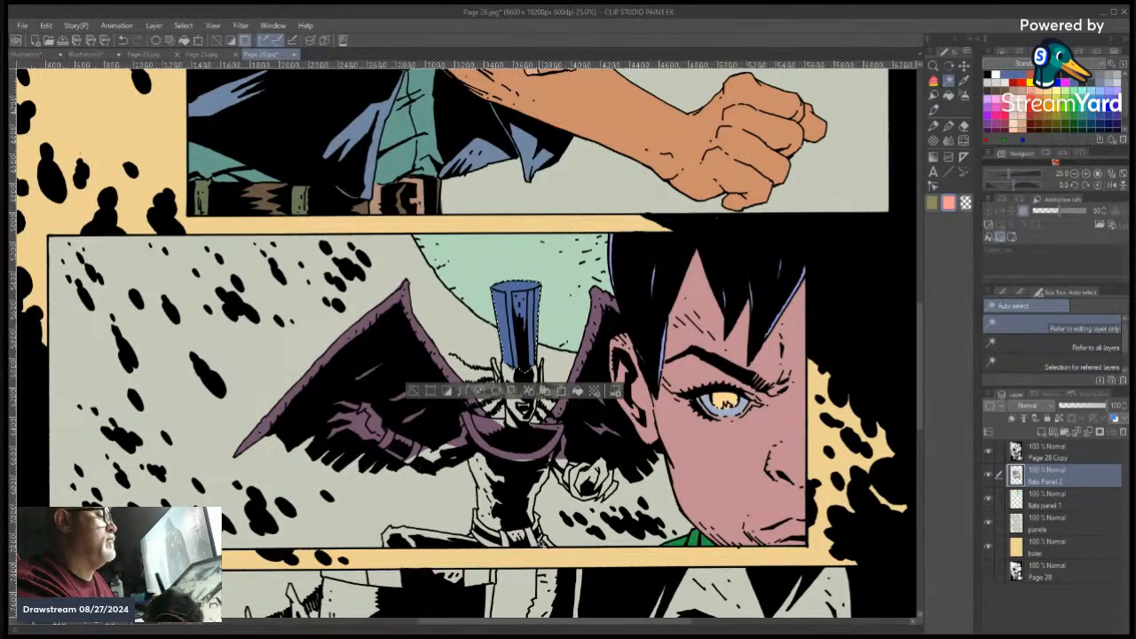
click(578, 394)
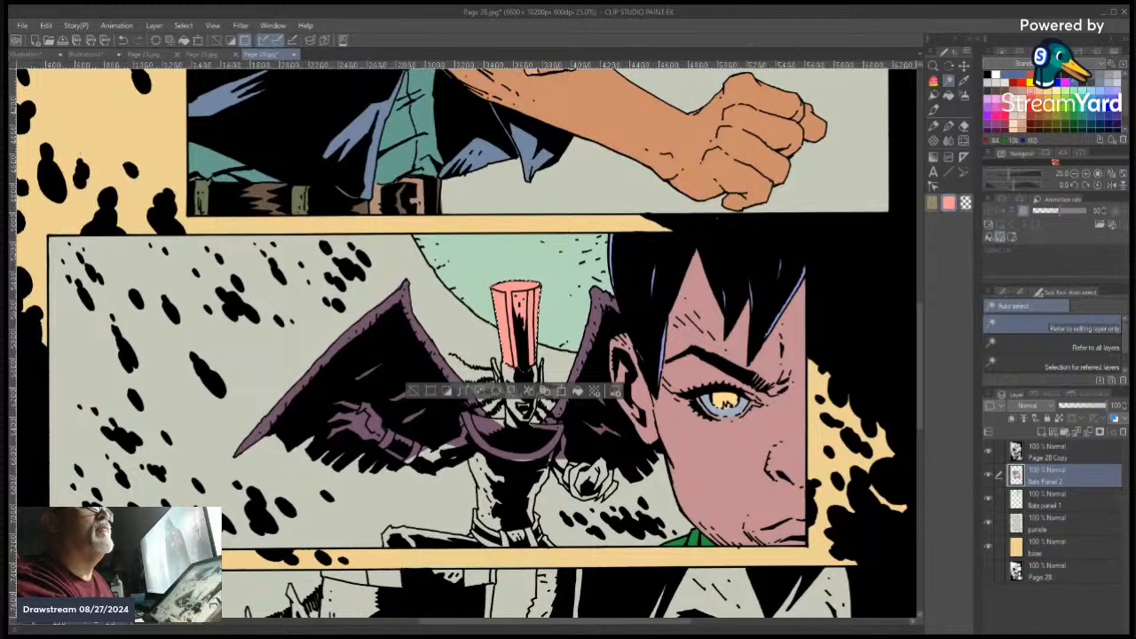
Try medium blue as the fill for the selected hat
click(1021, 74)
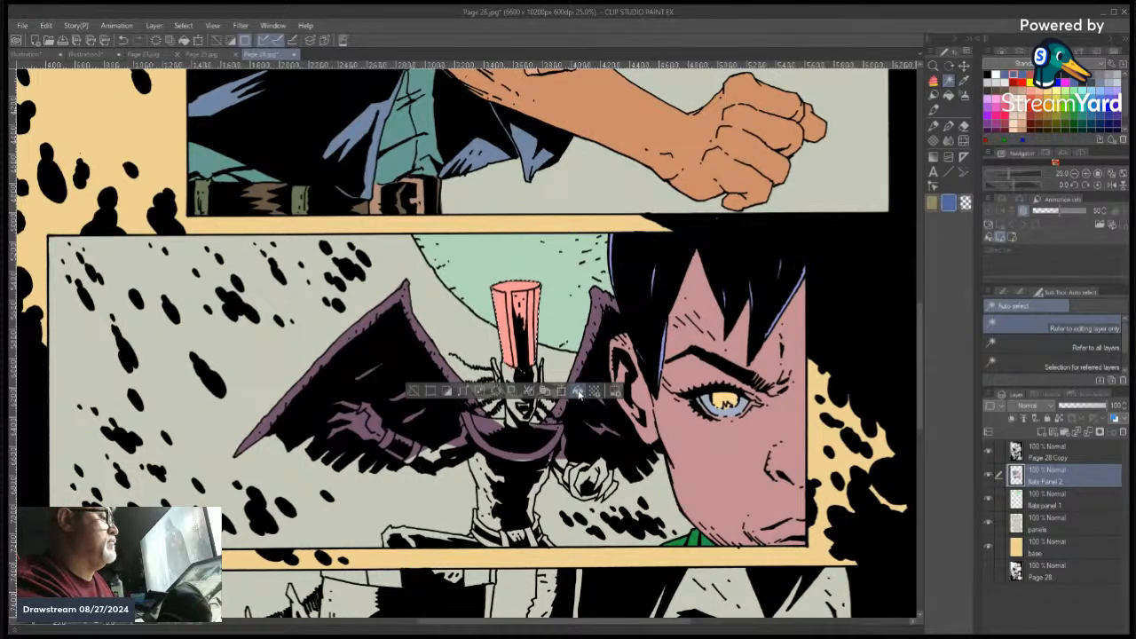
click(578, 391)
mouse_move(919, 330)
mouse_down()
mouse_move(915, 203)
mouse_move(912, 328)
mouse_up()
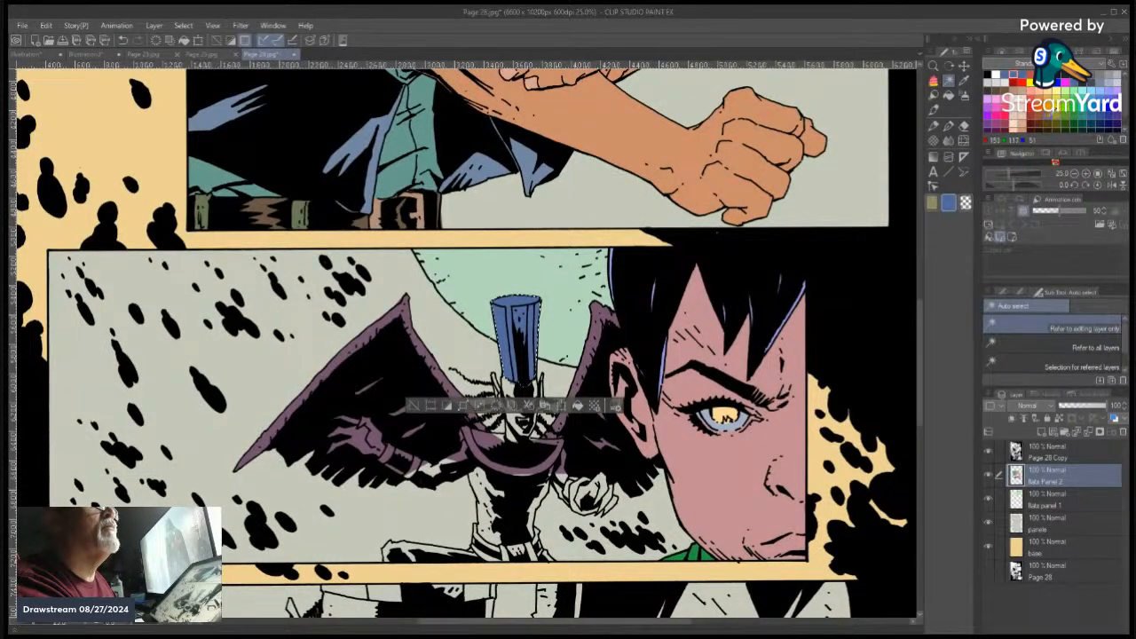
Fill the selected hat with golden brown and deselect
click(1047, 115)
click(579, 406)
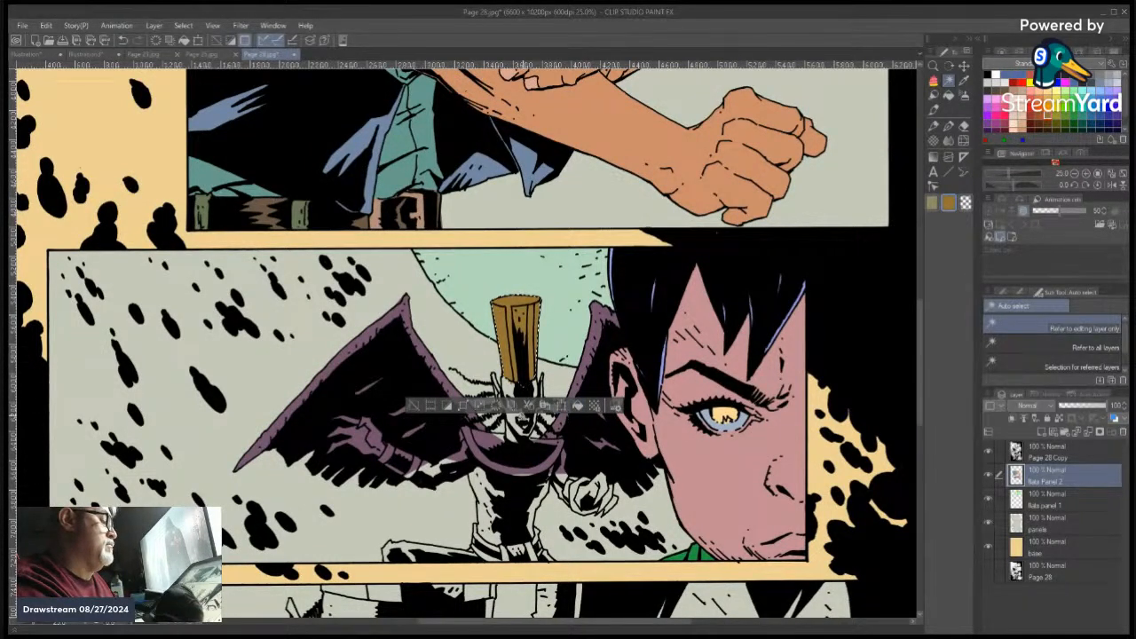
click(414, 406)
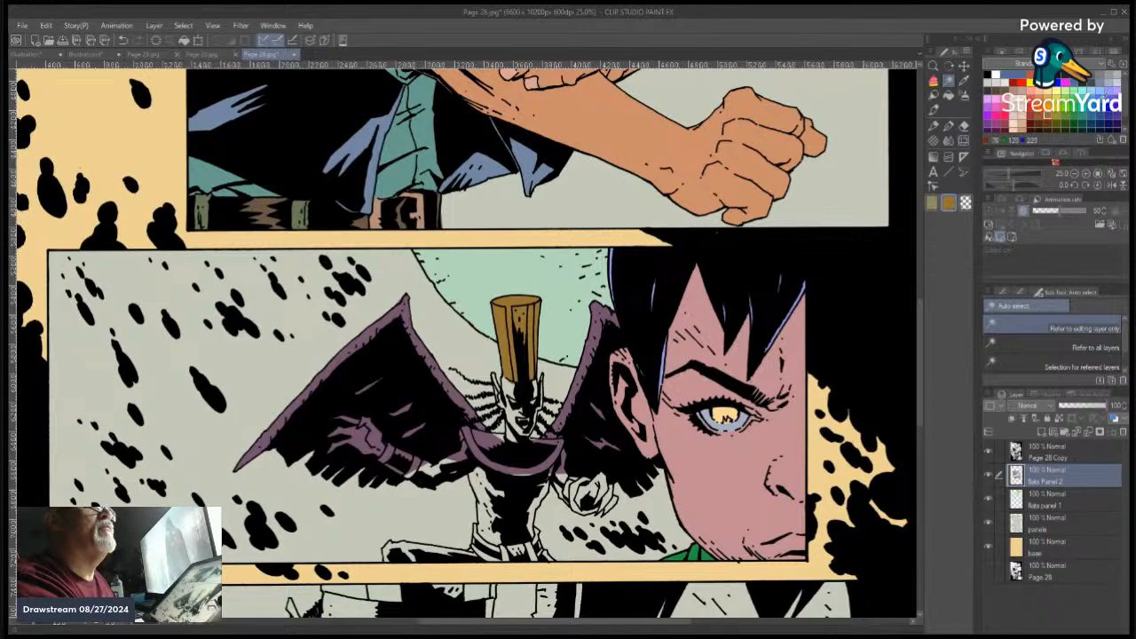
Choose teal and color the winged figure's face, ears, lowered arm and hand with the Japanese-named lasso-style fill sub tool
click(1083, 113)
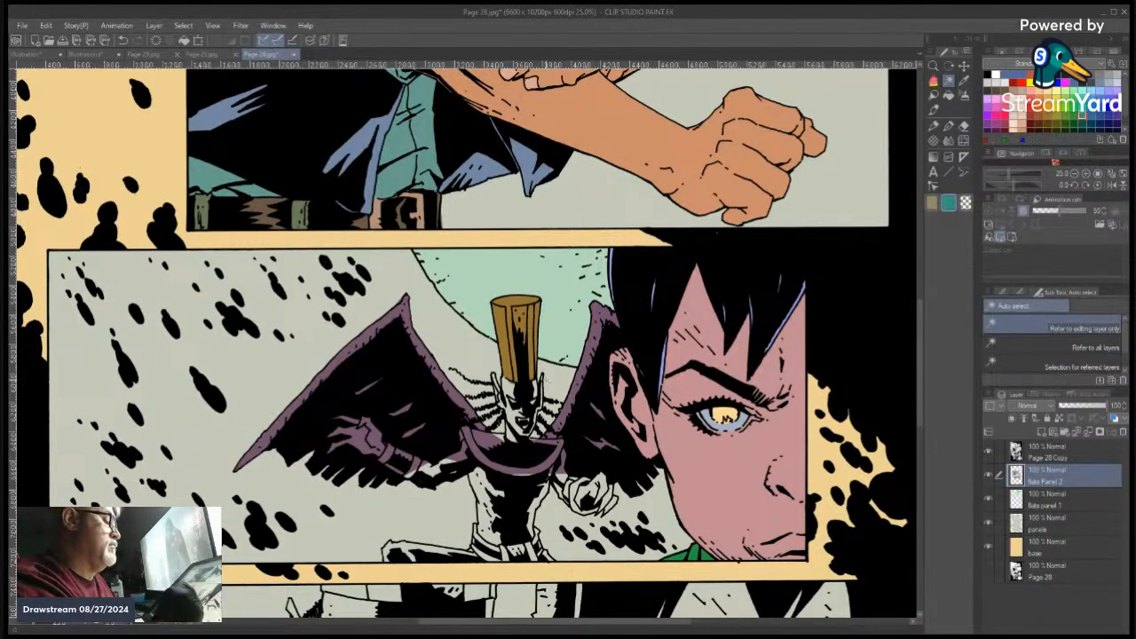
key(m)
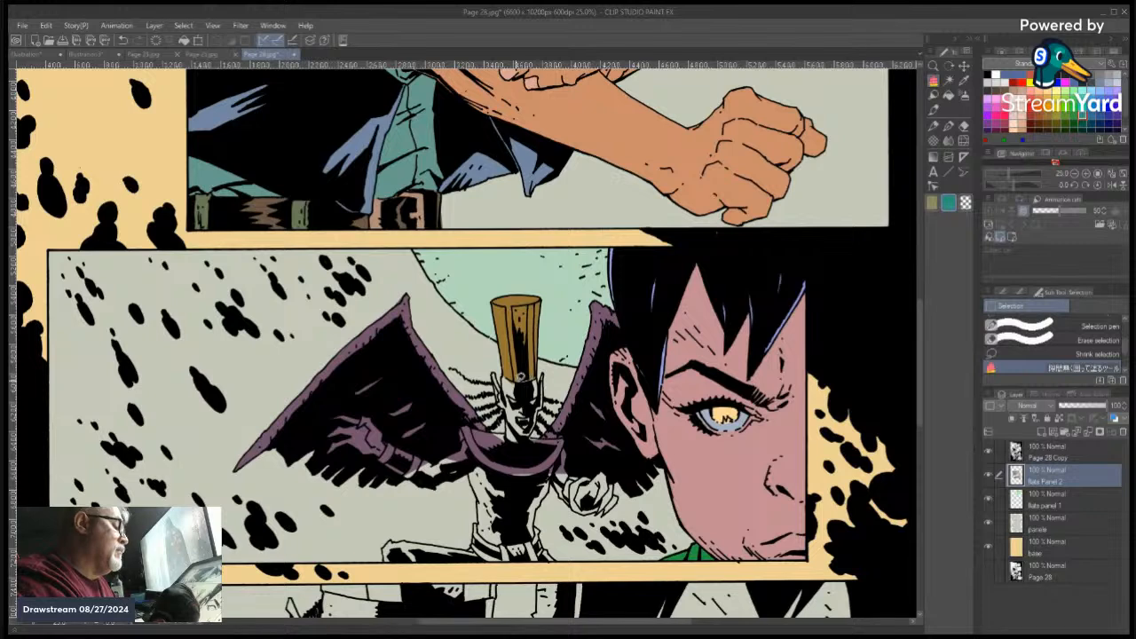
mouse_move(505, 377)
mouse_down()
mouse_move(522, 422)
mouse_move(535, 384)
mouse_up()
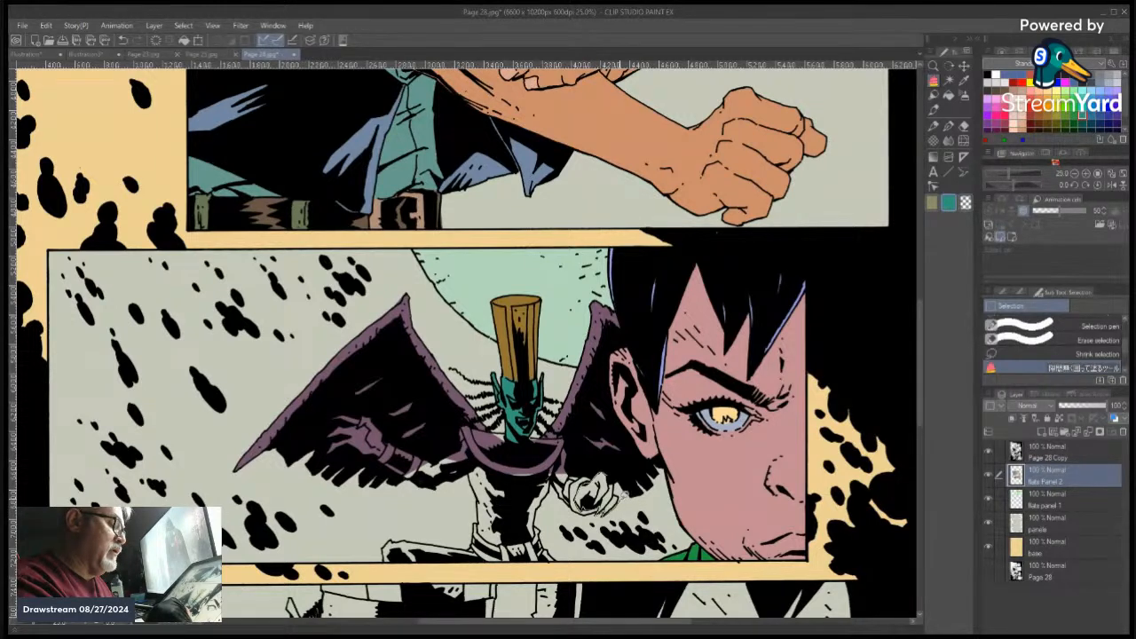
click(611, 484)
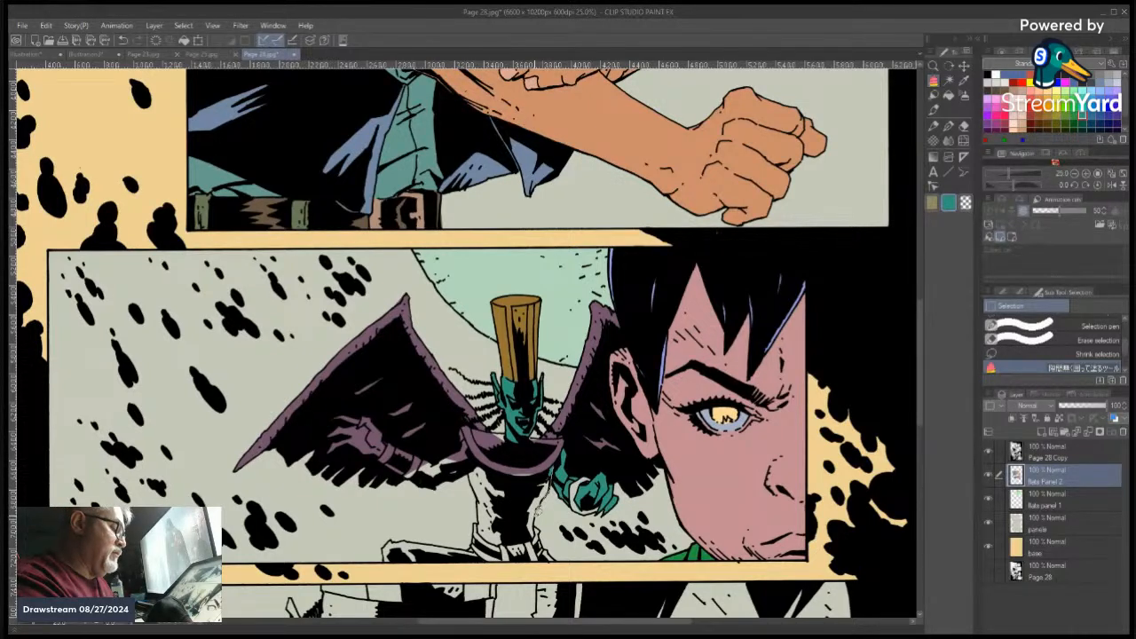
Color the winged figure's torso, raised arm and hand, and bent leg teal with the same lasso-style fill
mouse_move(538, 510)
mouse_down()
mouse_move(531, 547)
mouse_move(558, 505)
mouse_move(547, 468)
mouse_up()
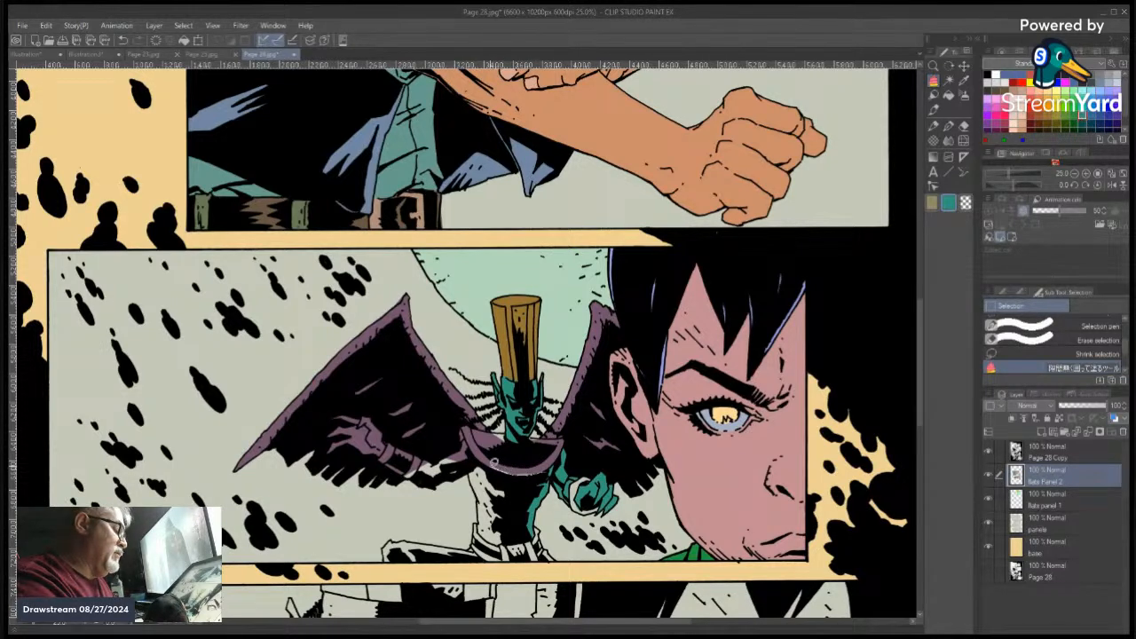
drag(535, 496, 535, 497)
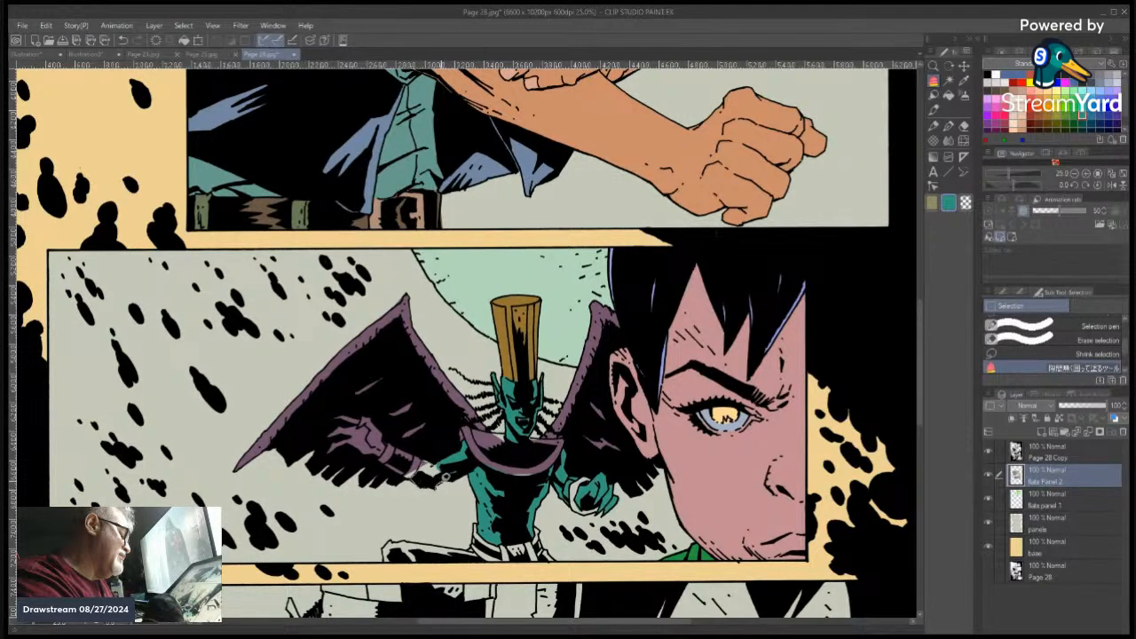
drag(471, 454, 469, 469)
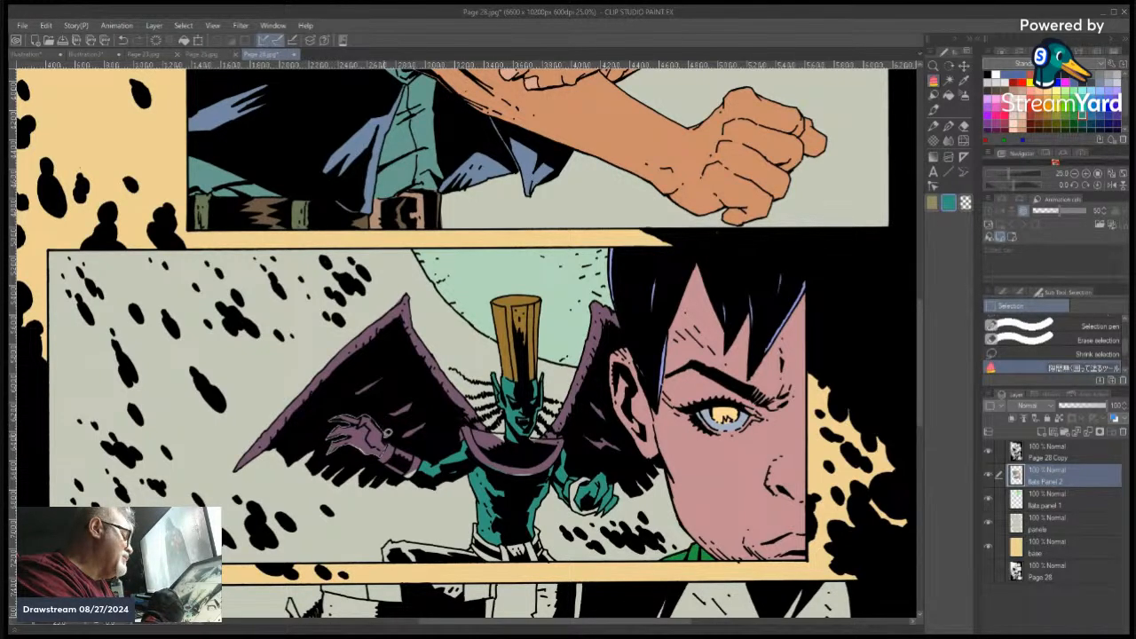
click(389, 442)
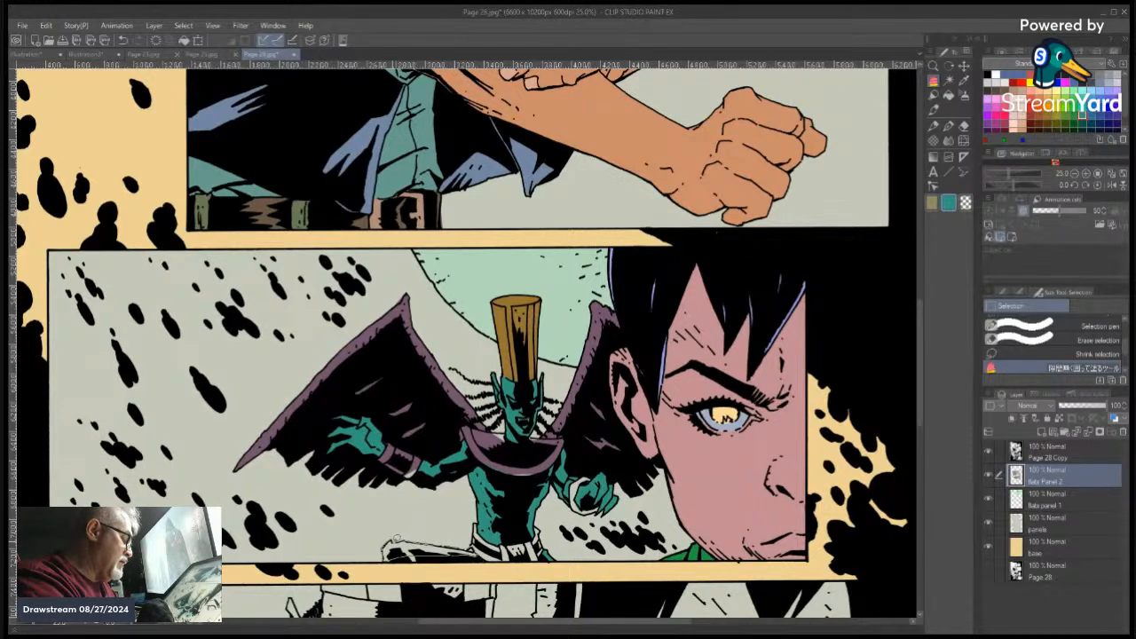
click(392, 543)
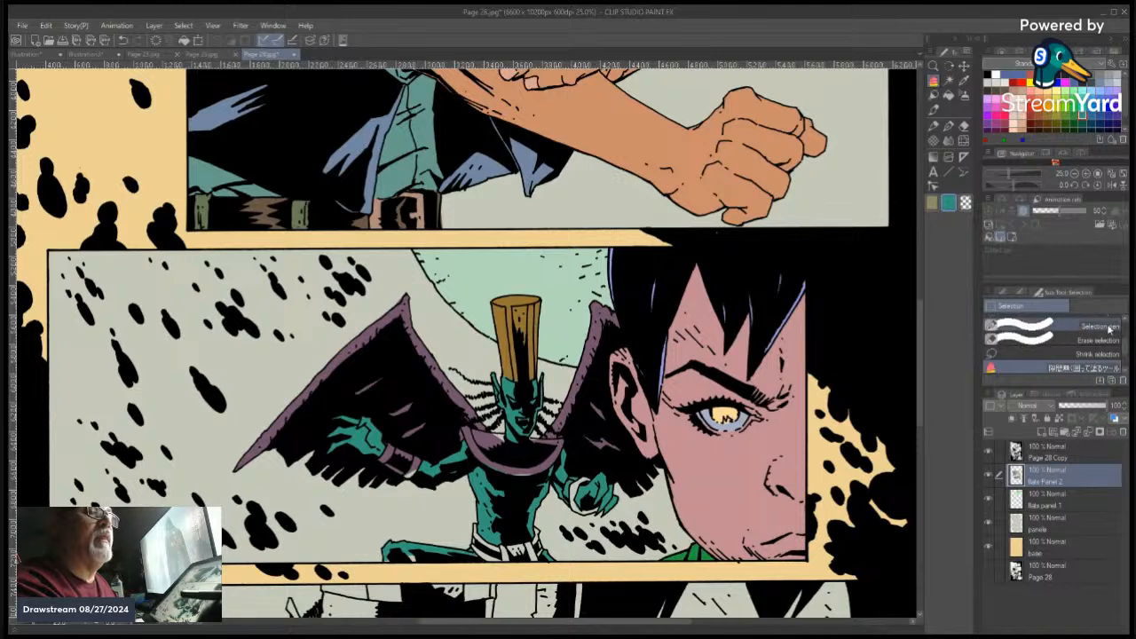
Trace a polyline selection around the bent leg's uncolored lower strip along the panel border, fill it teal and deselect
scroll(1083, 335, up, 2)
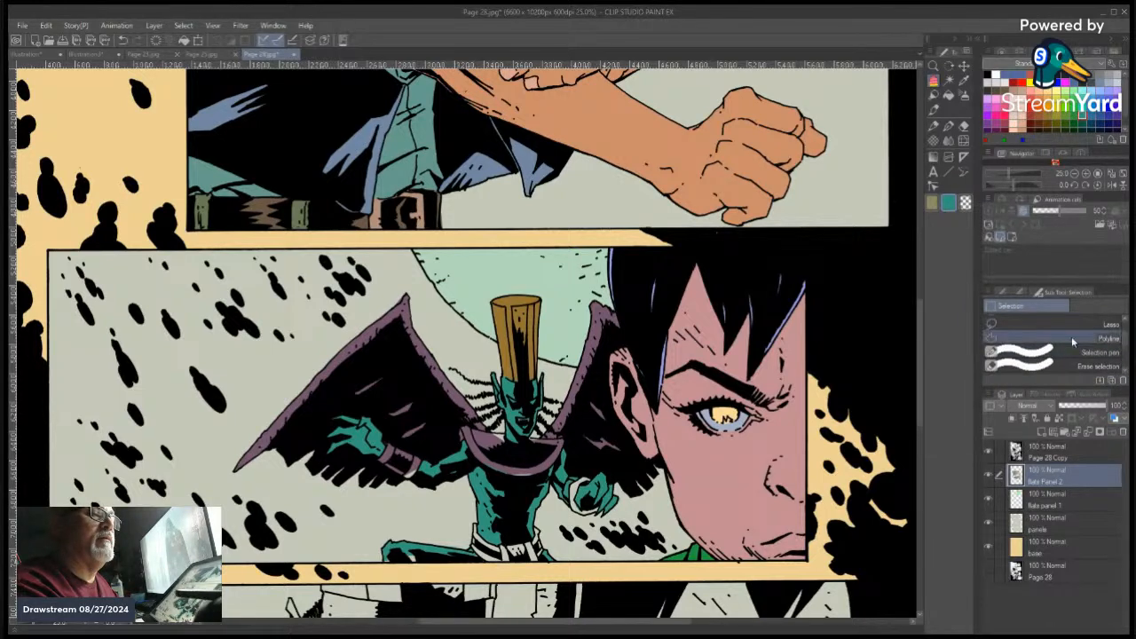
click(1071, 337)
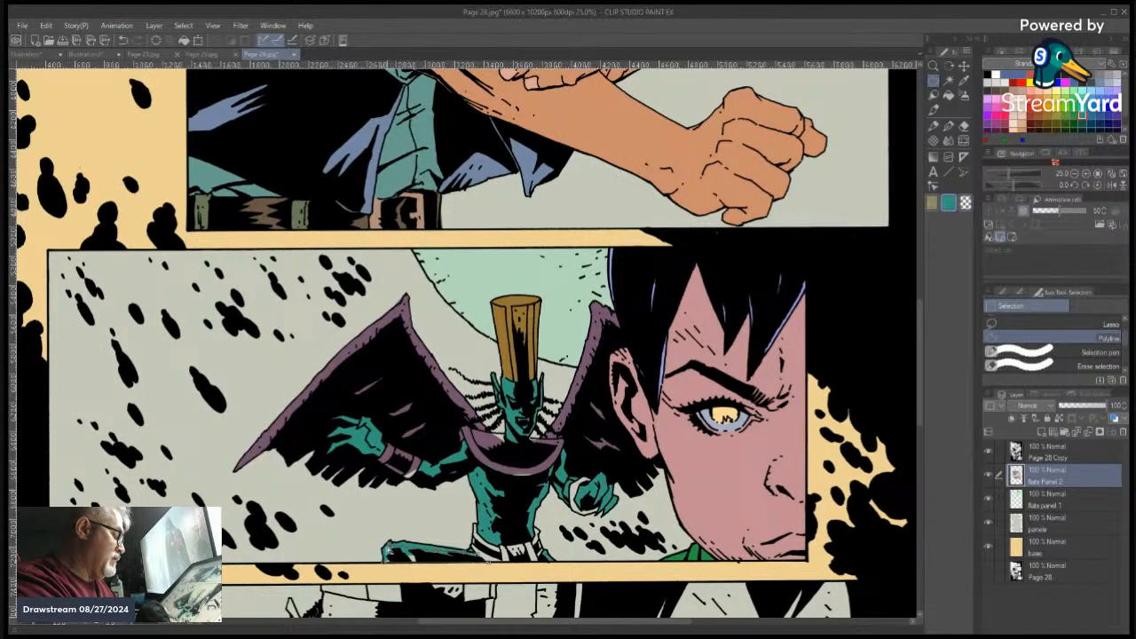
click(383, 560)
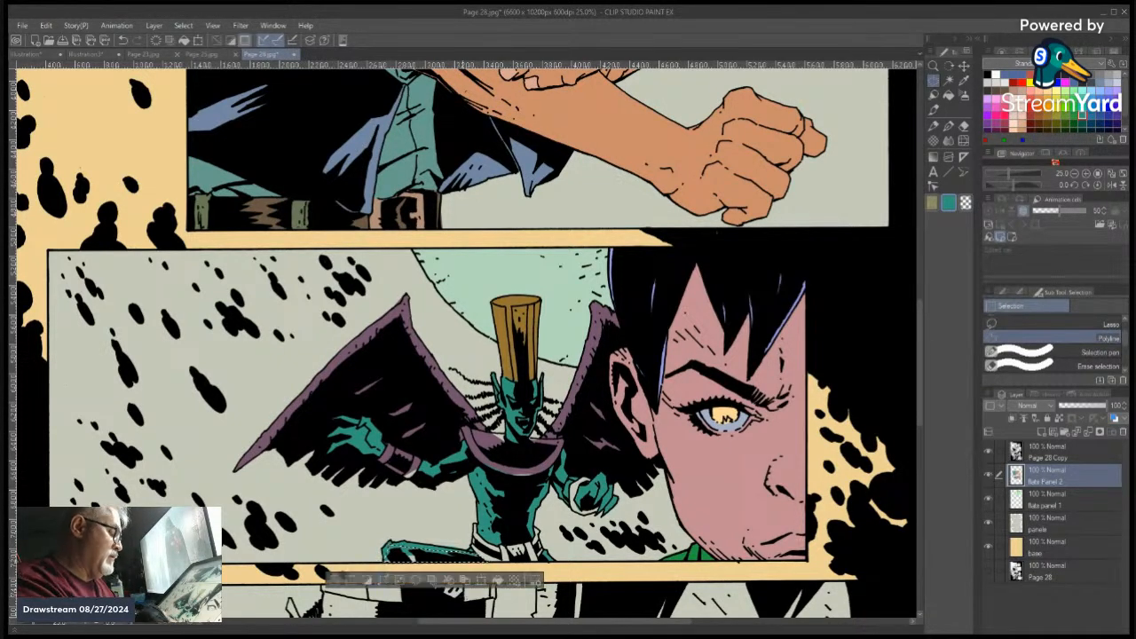
click(495, 582)
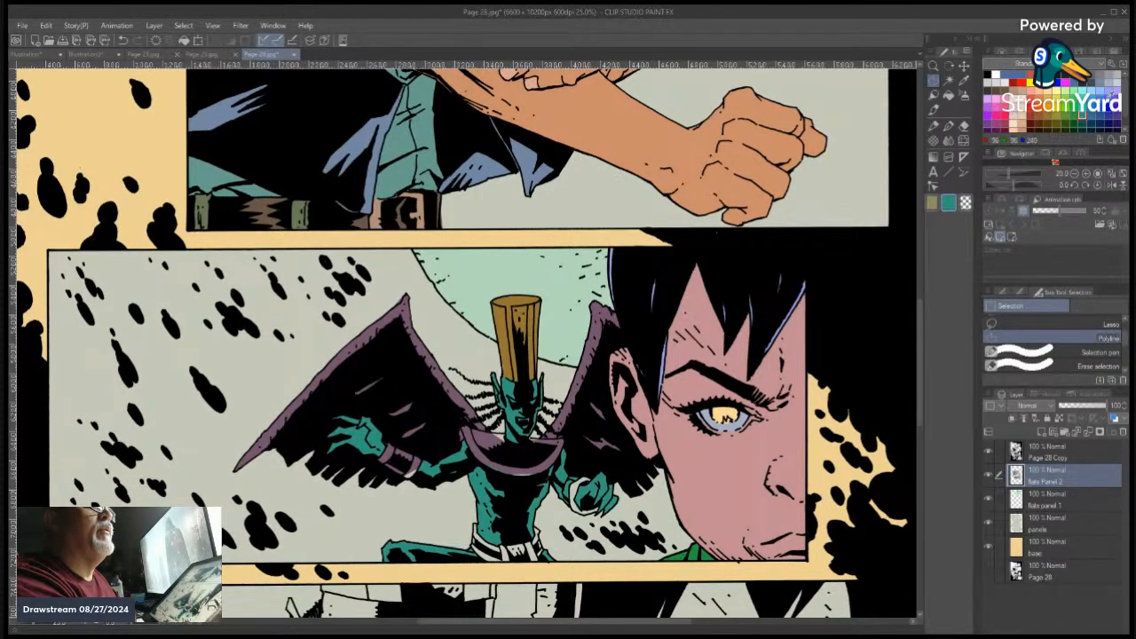
Choose light peach and fill polyline selections of both the winged figure's wristbands, deselecting after each
drag(1125, 105, 1125, 119)
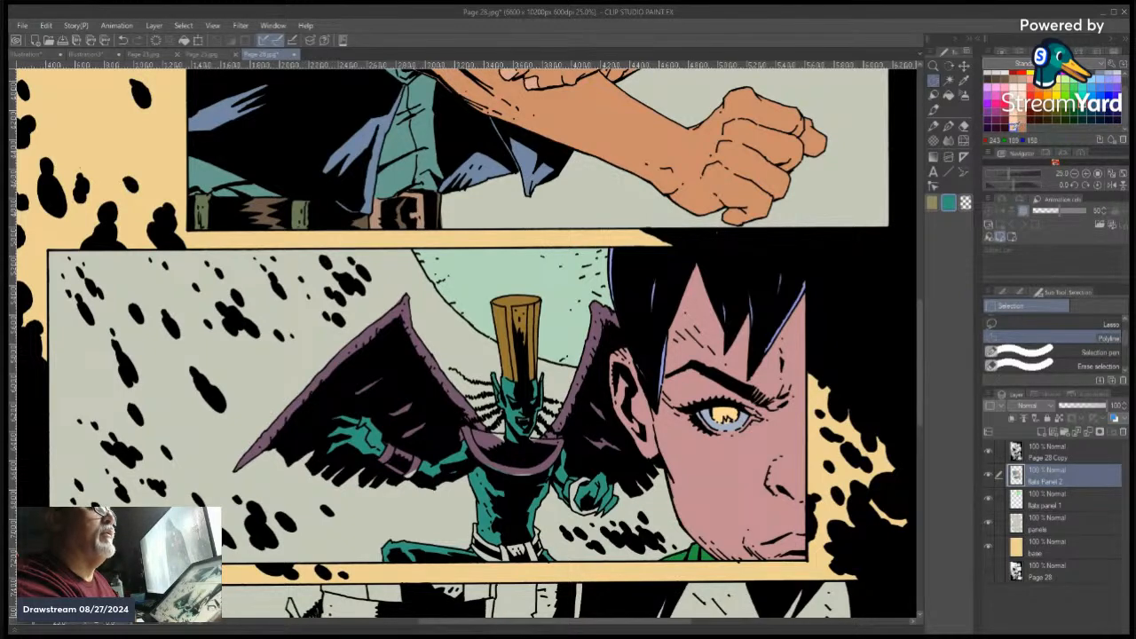
click(1014, 127)
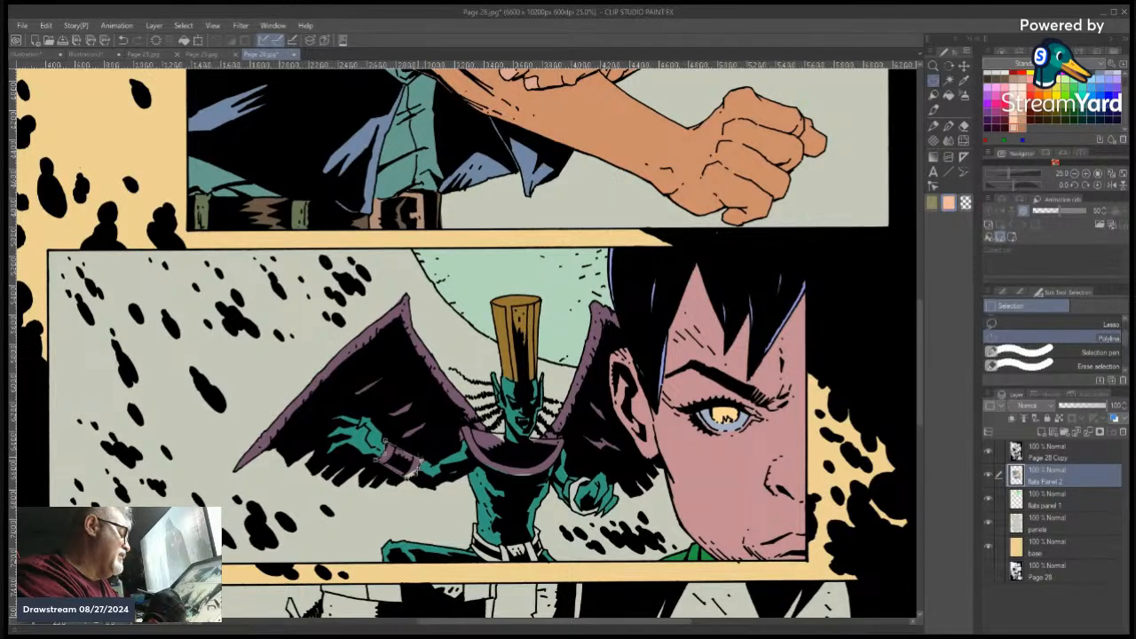
double_click(417, 467)
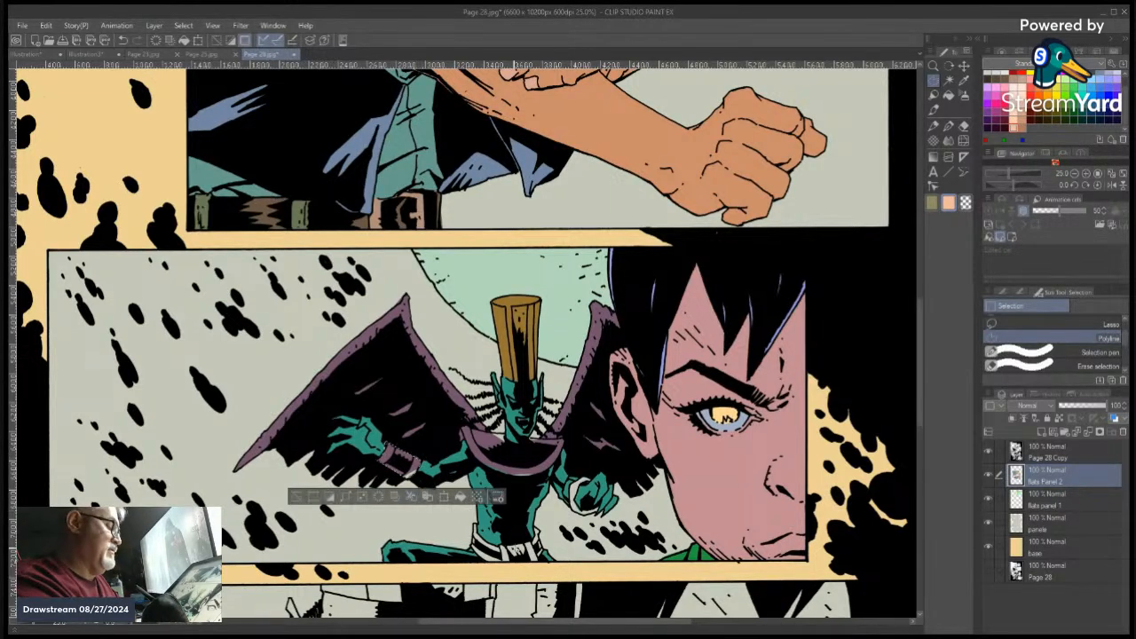
click(460, 496)
click(311, 498)
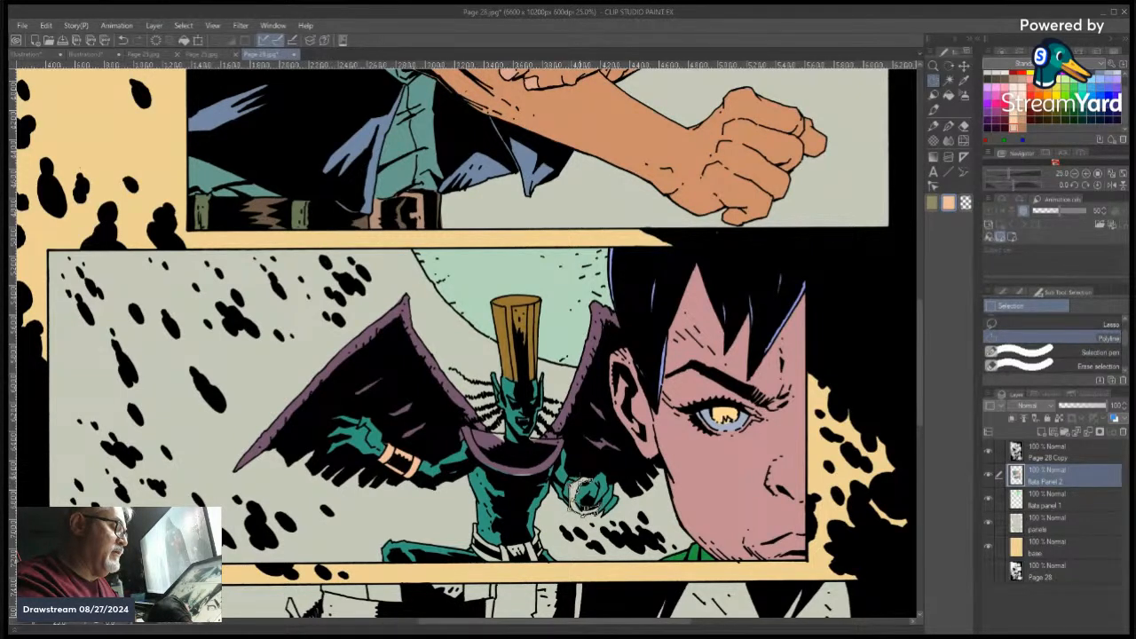
drag(583, 487, 575, 509)
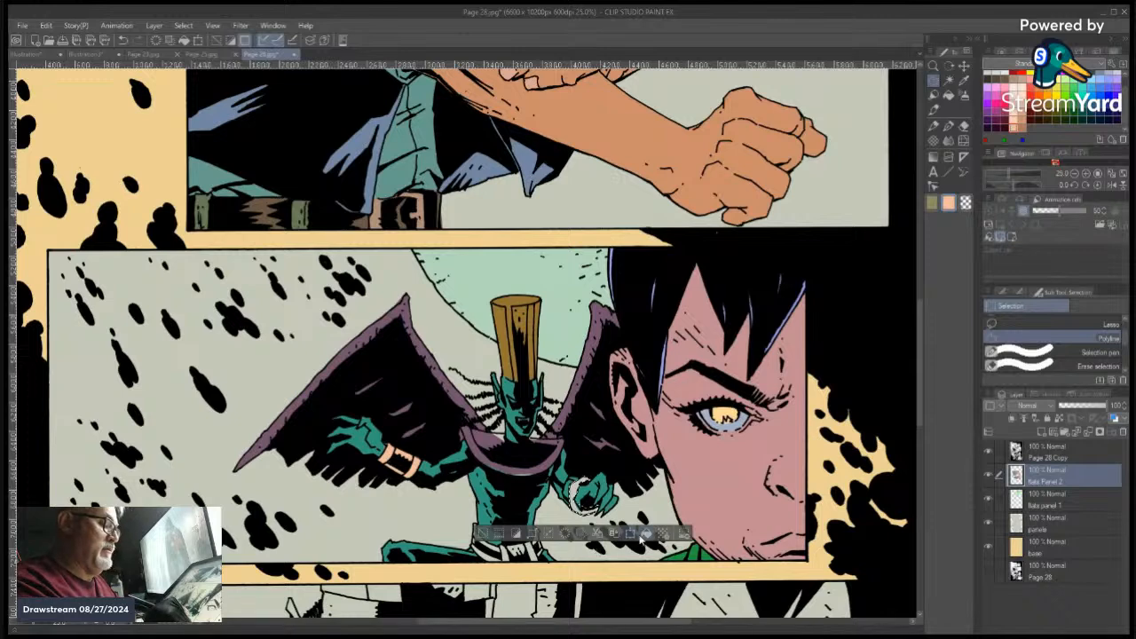
click(482, 533)
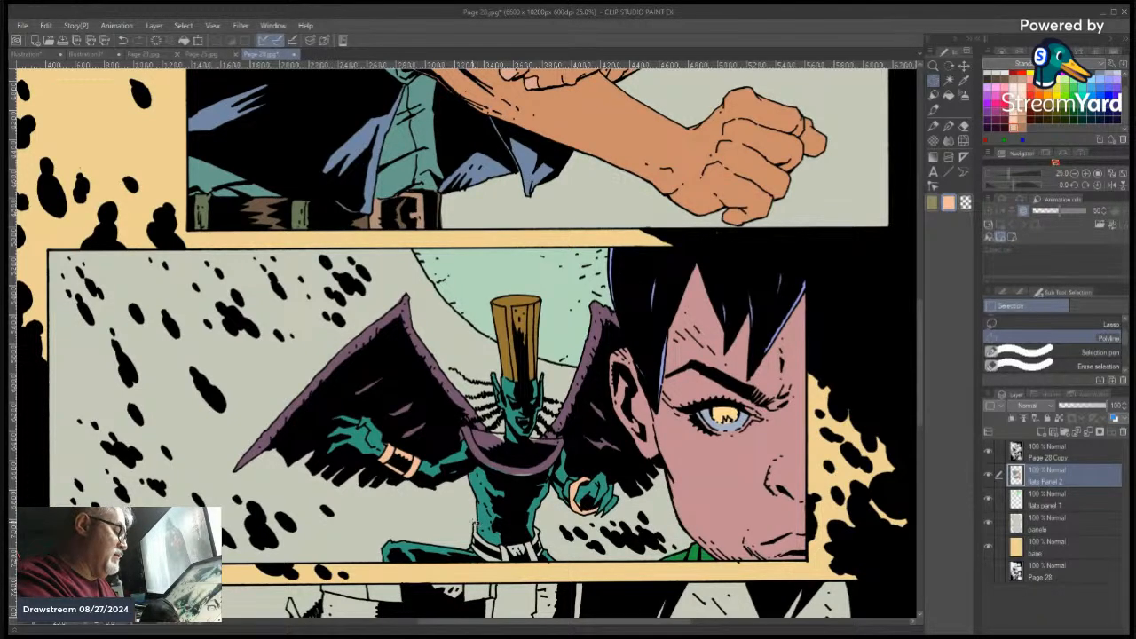
Trace a polyline selection around the winged figure's belt, fill it with light peach and deselect
click(472, 549)
click(487, 562)
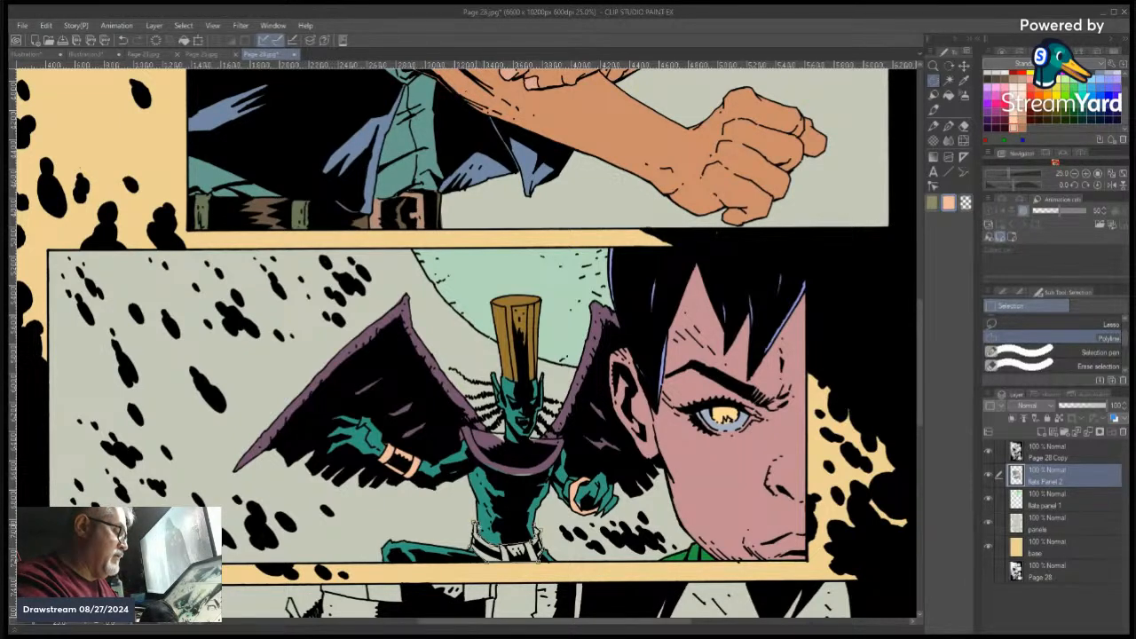
click(478, 528)
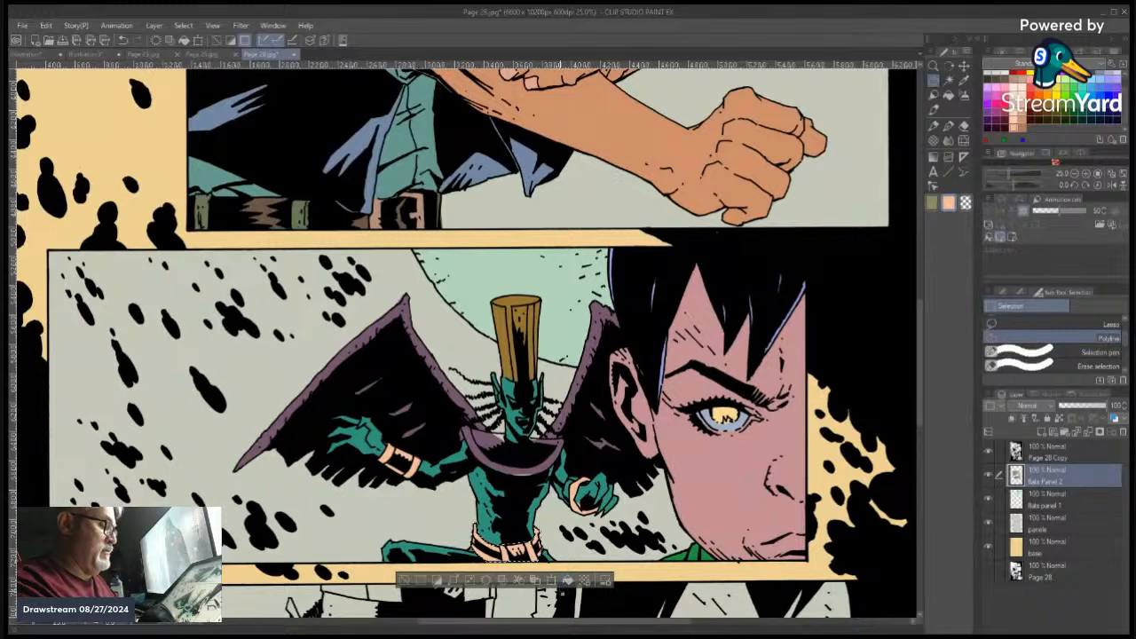
click(405, 580)
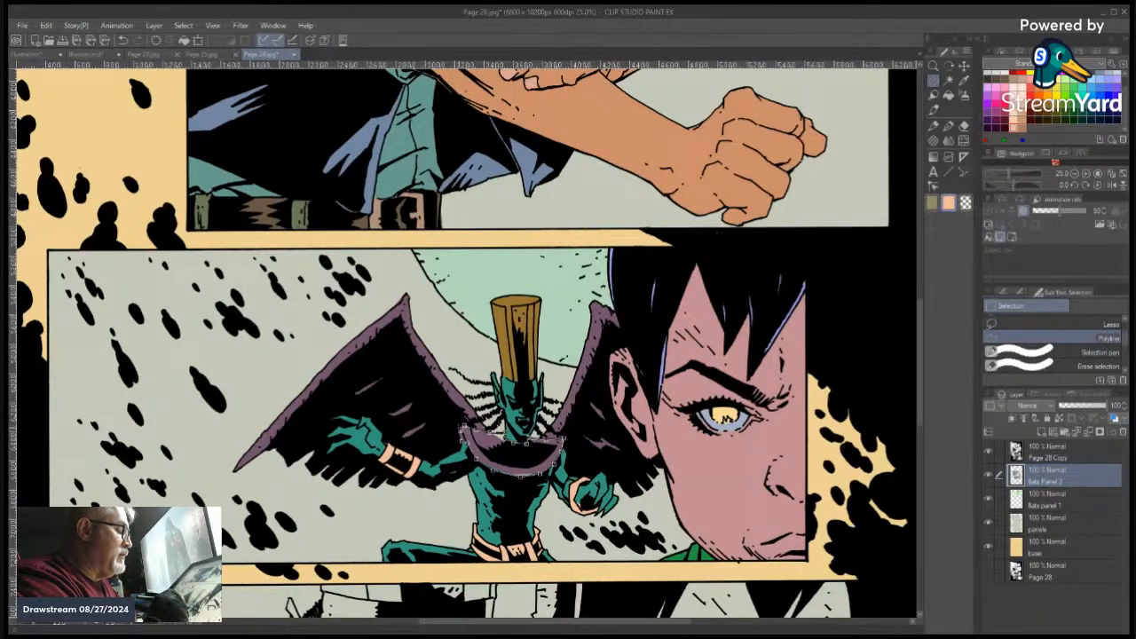
Select the winged figure's crescent-shaped collar with a polyline, fill it with light peach and deselect
click(462, 435)
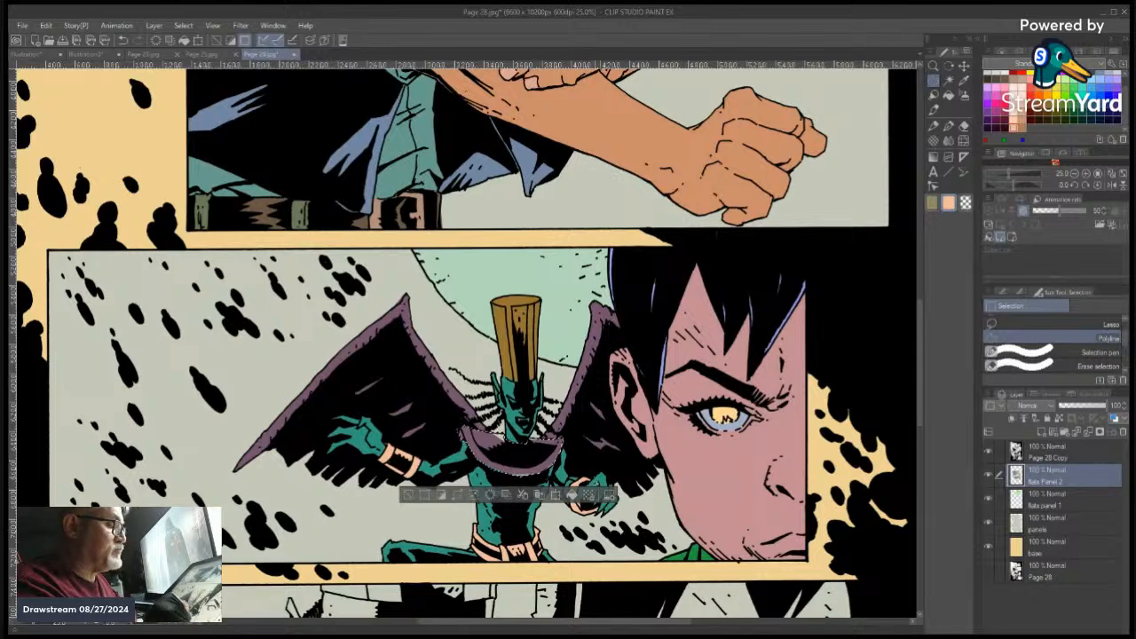
click(571, 494)
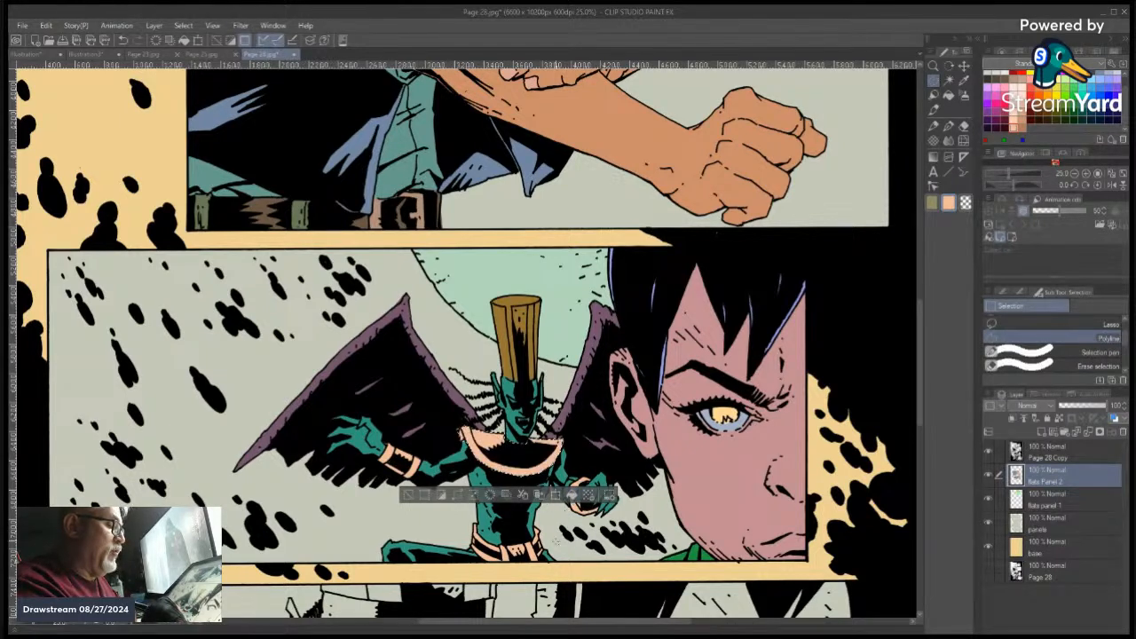
click(408, 494)
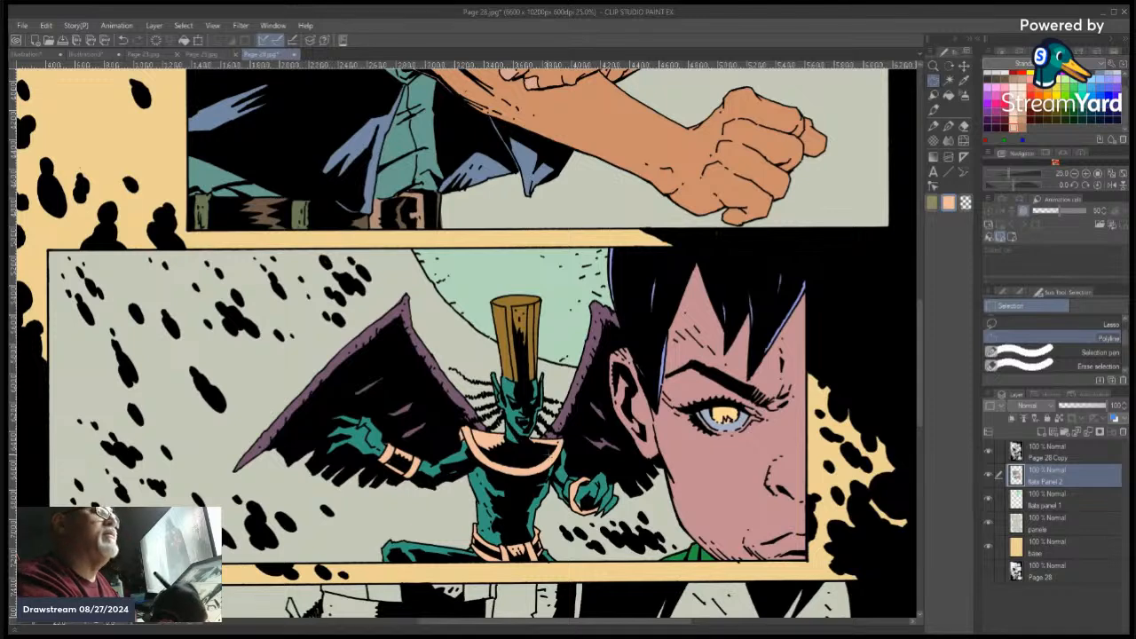
Sample the hat's brown, fill a polyline selection along the hat's lower edge with it and deselect
key(i)
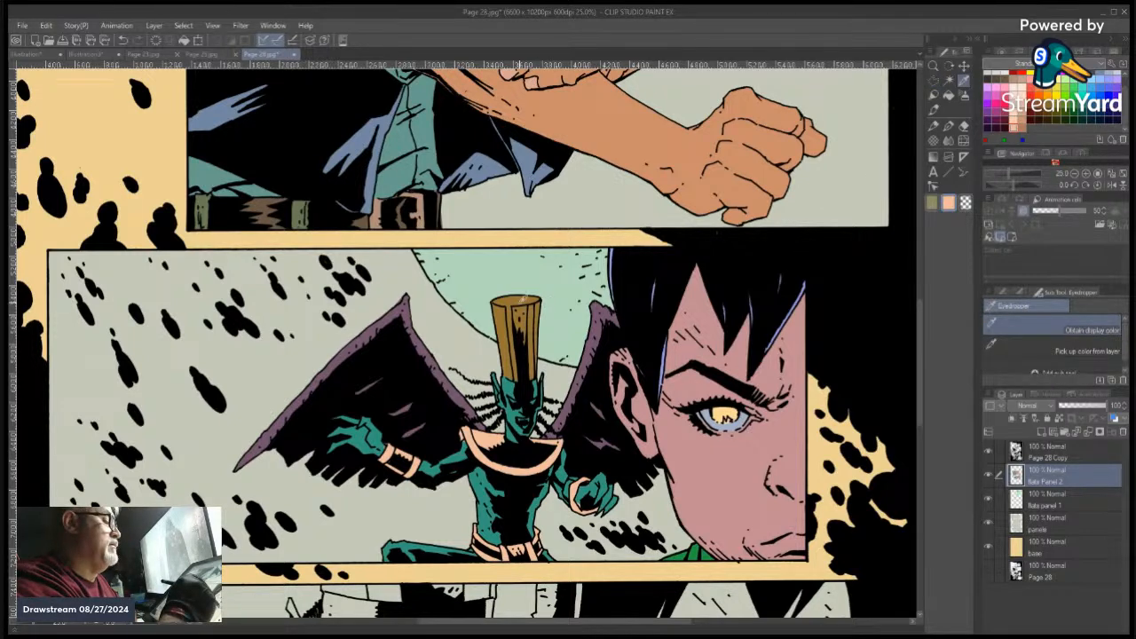
click(524, 299)
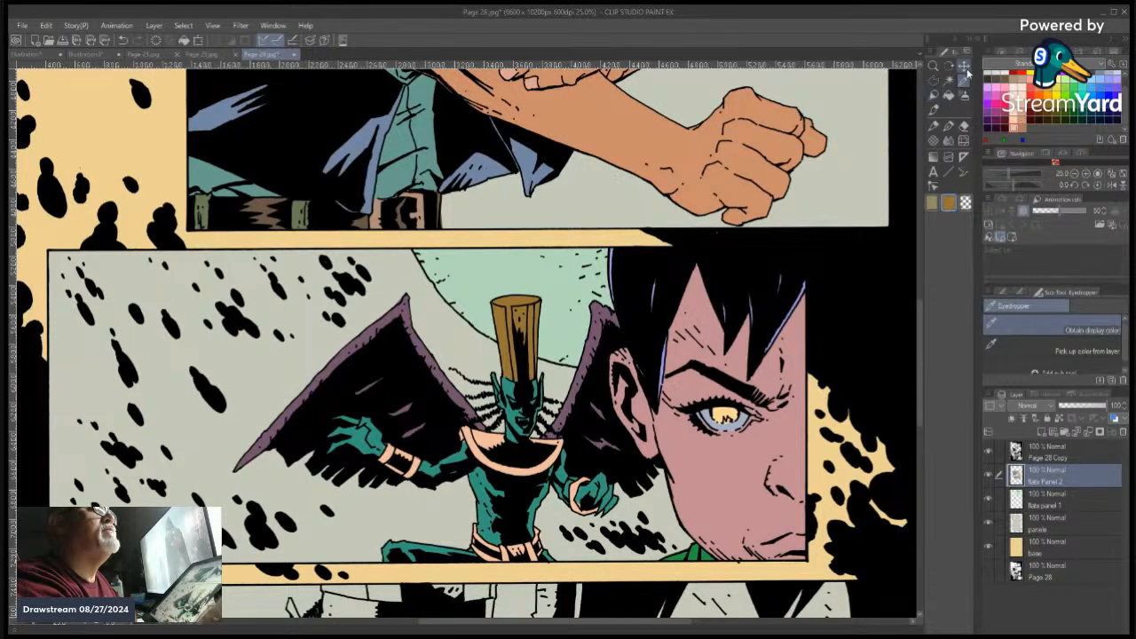
click(933, 80)
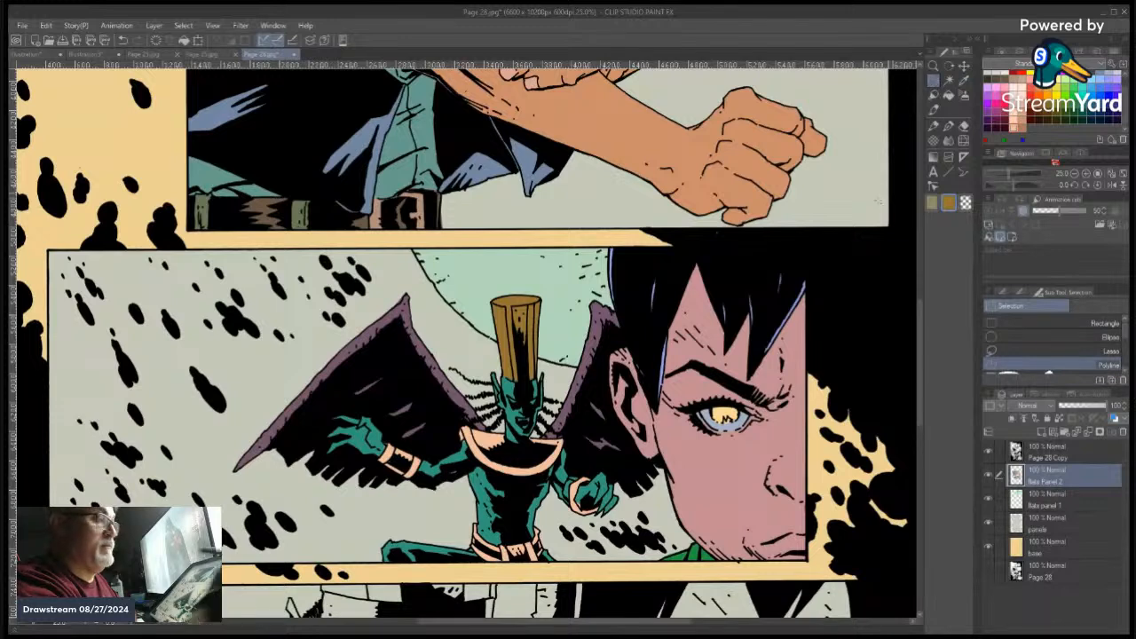
double_click(521, 385)
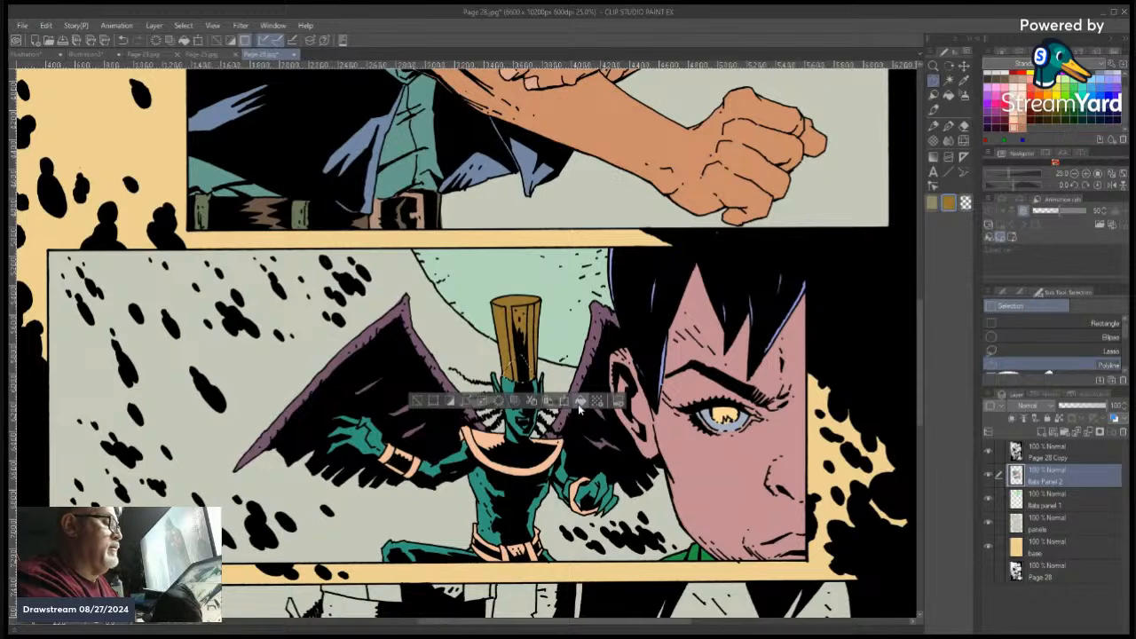
click(417, 401)
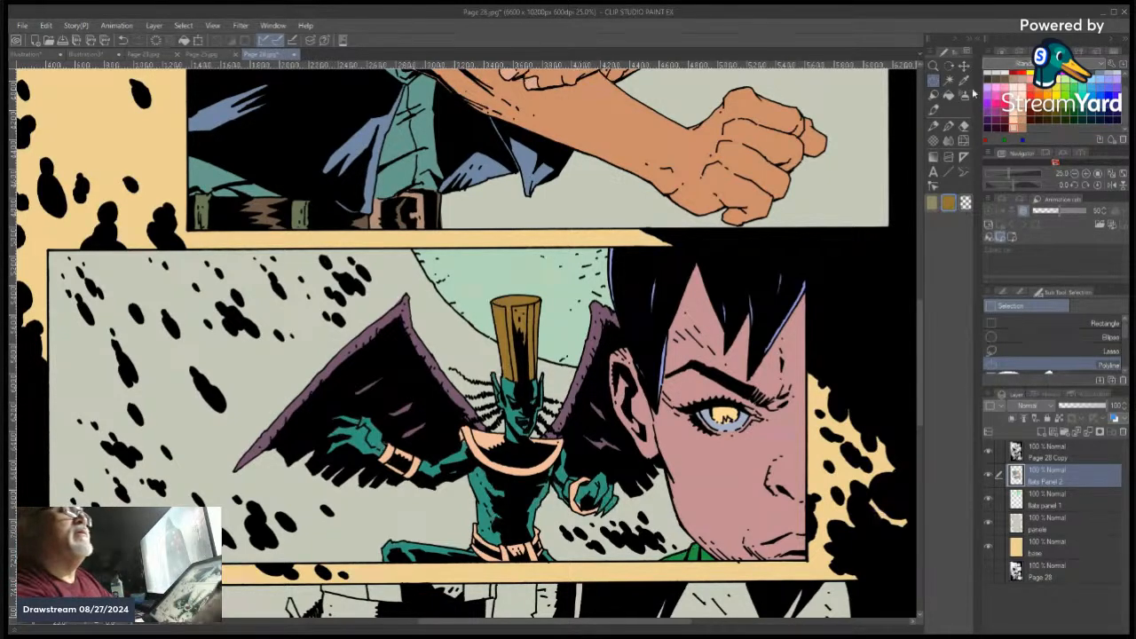
Choose the gap-filling lasso subtool and sample the winged figure's teal skin for touching up small unfilled spots
scroll(1116, 330, down, 3)
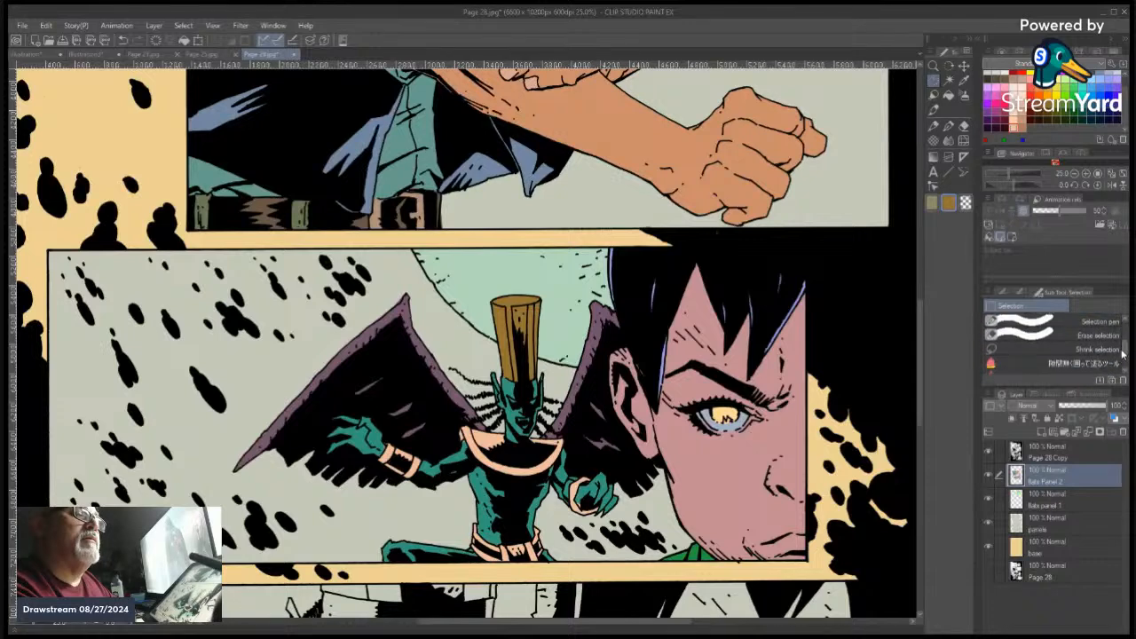
click(1057, 352)
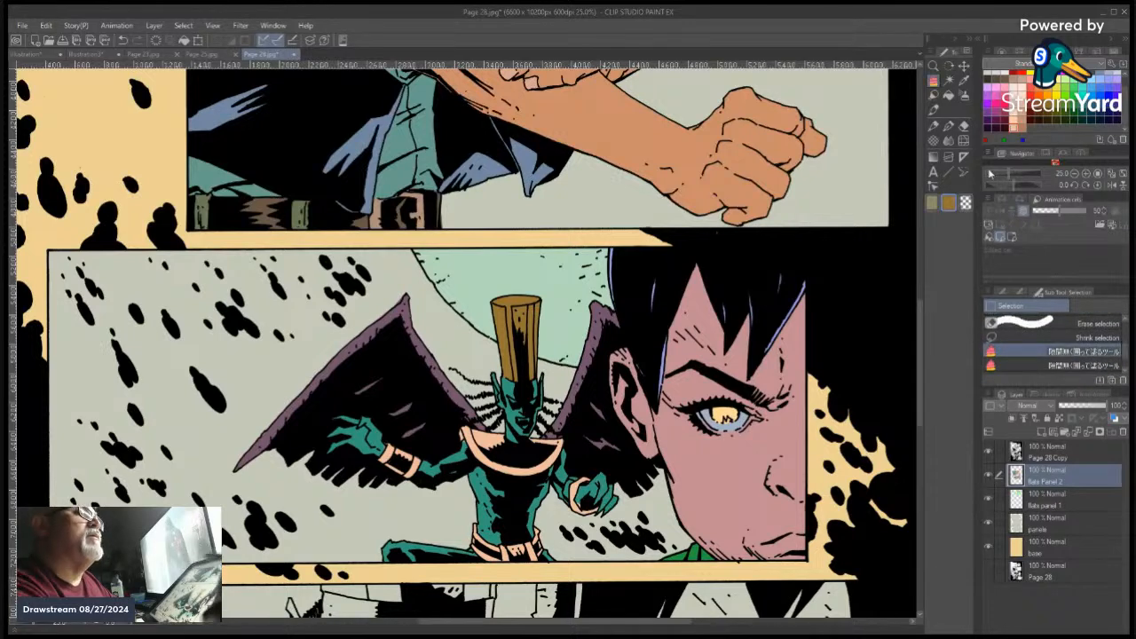
click(949, 94)
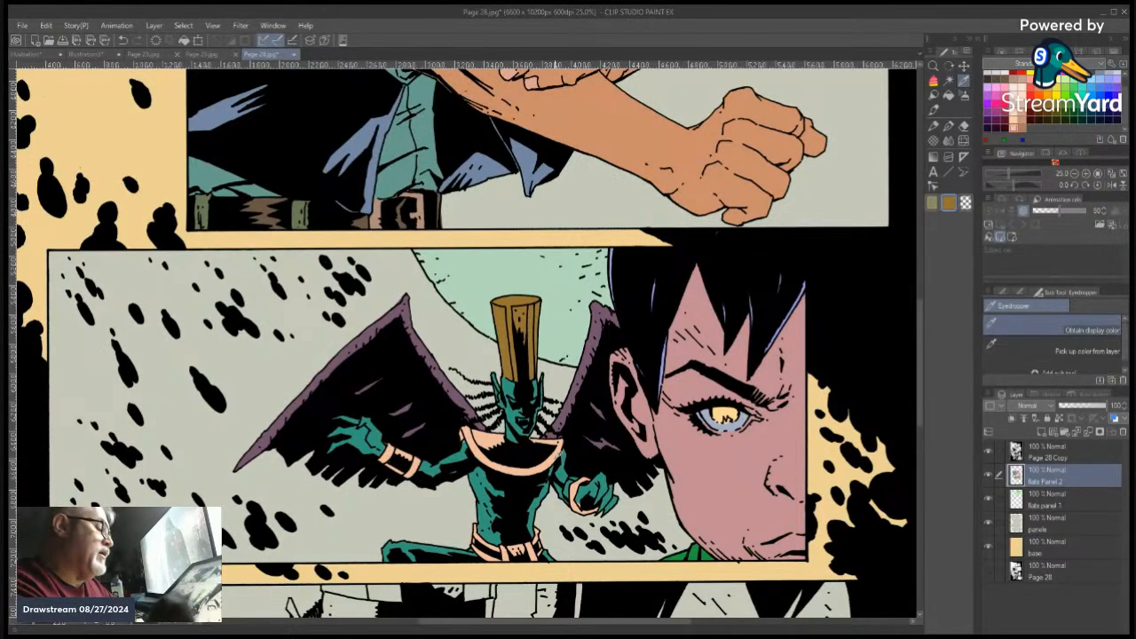
click(497, 491)
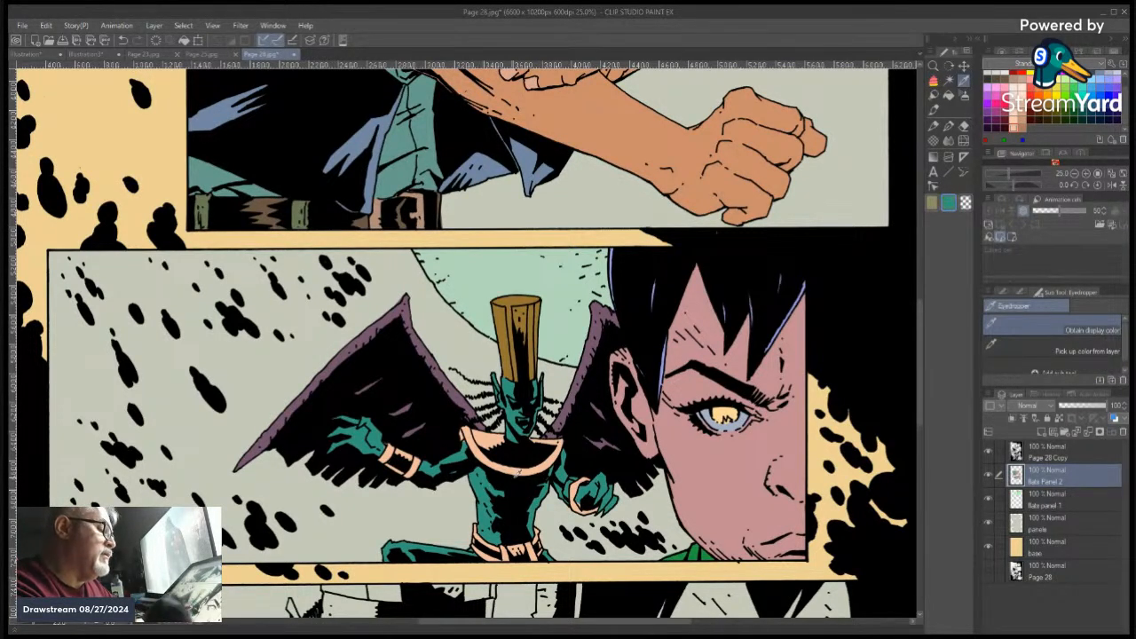
click(1087, 176)
click(1087, 176)
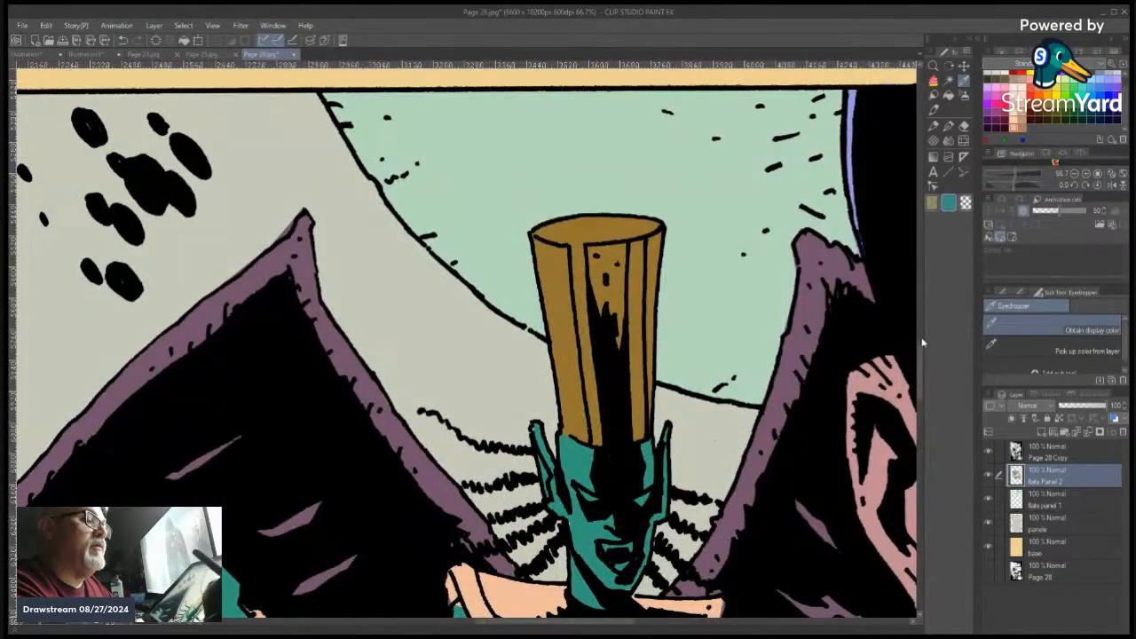
scroll(922, 342, down, 5)
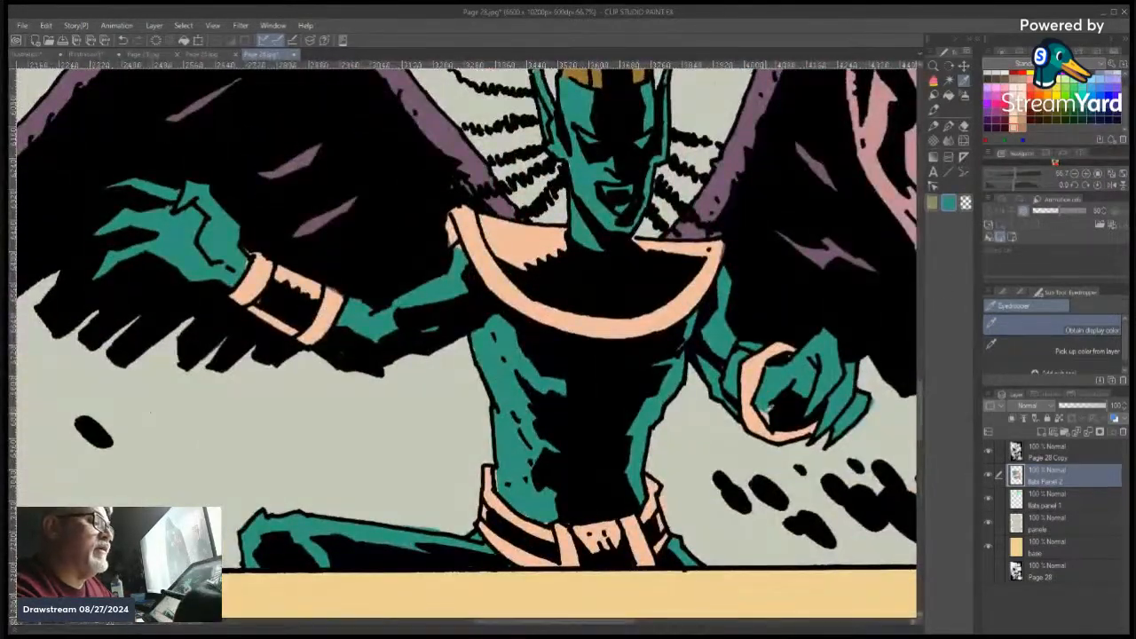
key(m)
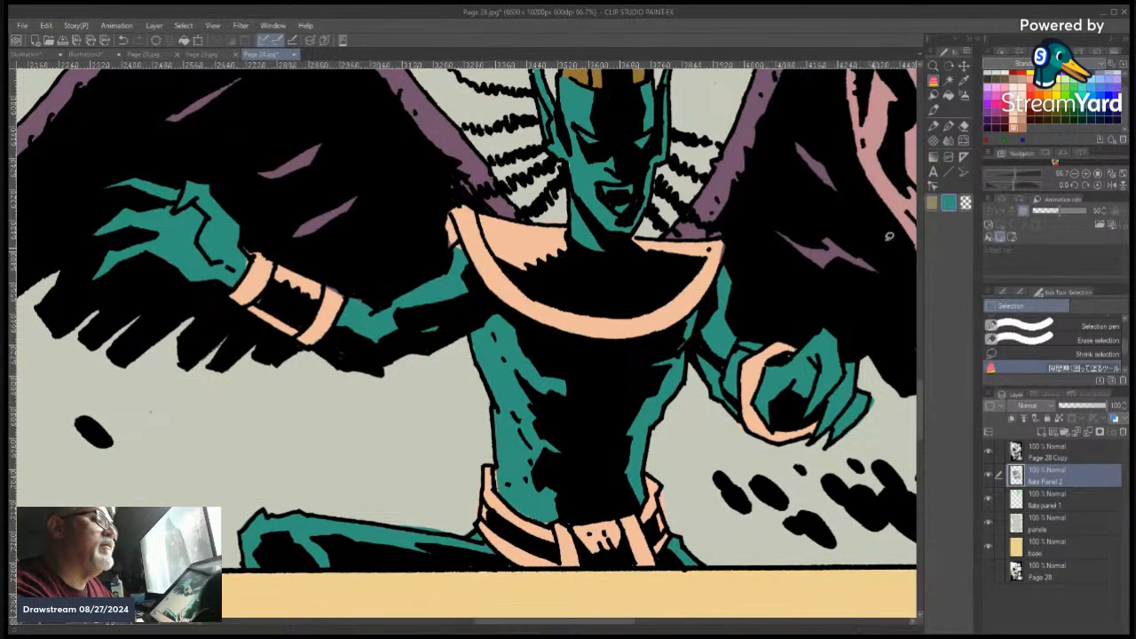
Sample the panel's light gray background for cleaning stray color around the winged figure with the gap-filling lasso
click(949, 82)
click(725, 417)
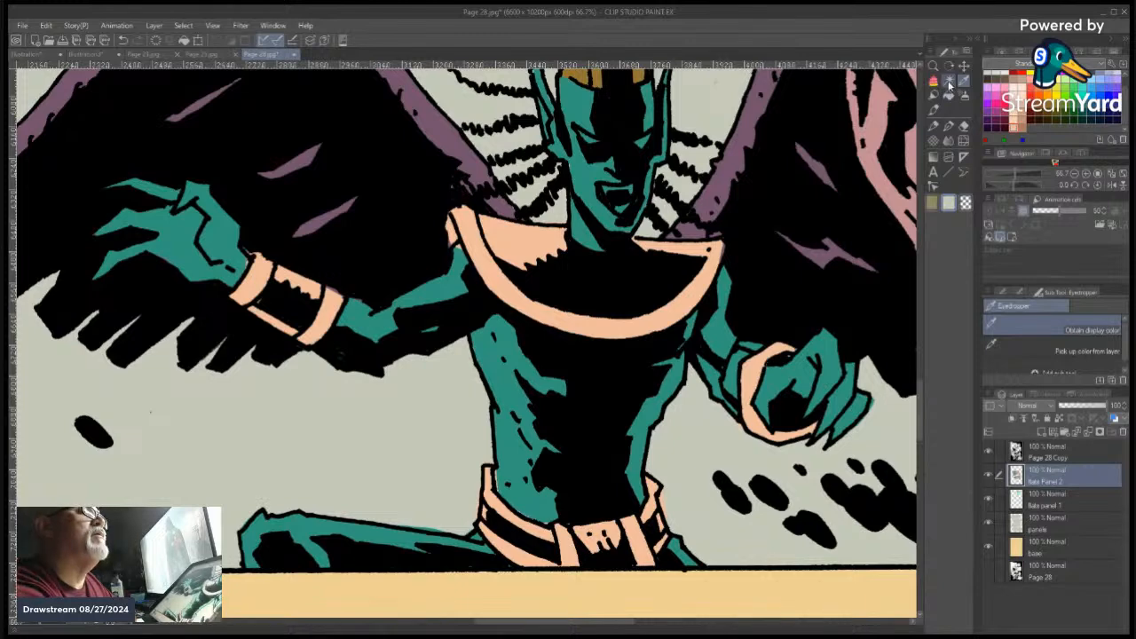
click(933, 82)
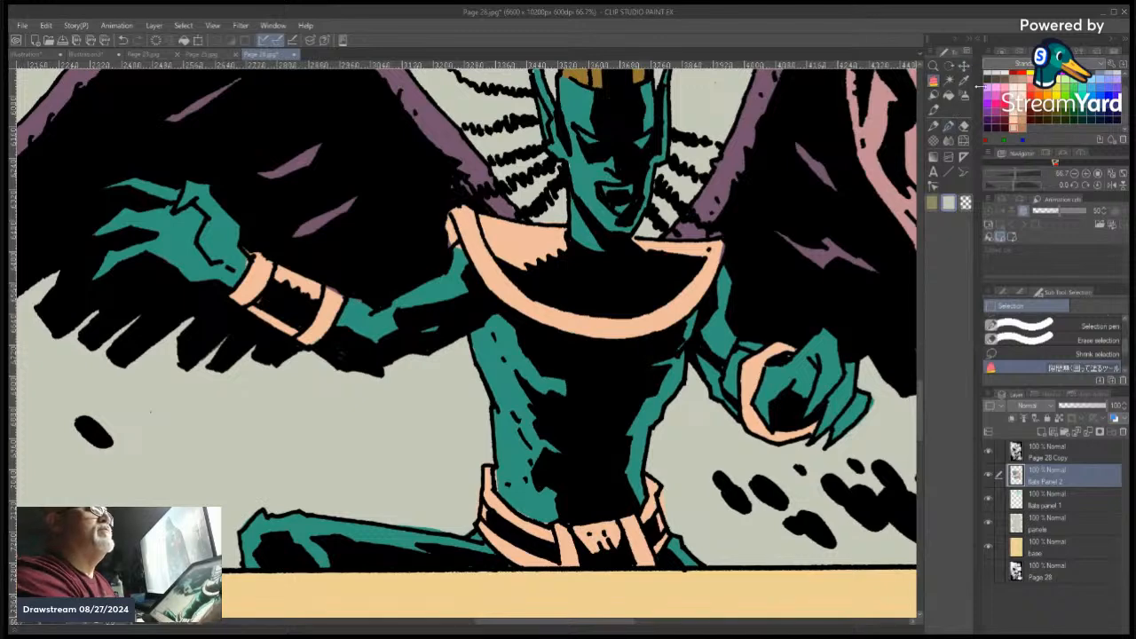
Sample light peach from the accessories and teal from the hand in turn for touching up the winged figure with the gap-filling lasso
click(949, 82)
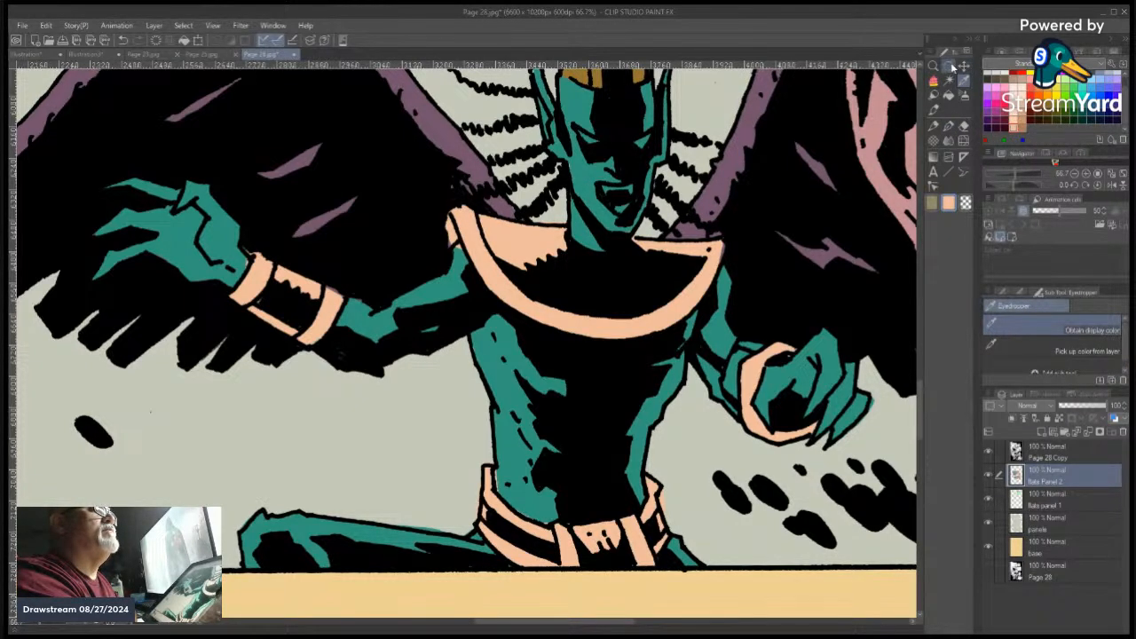
click(938, 88)
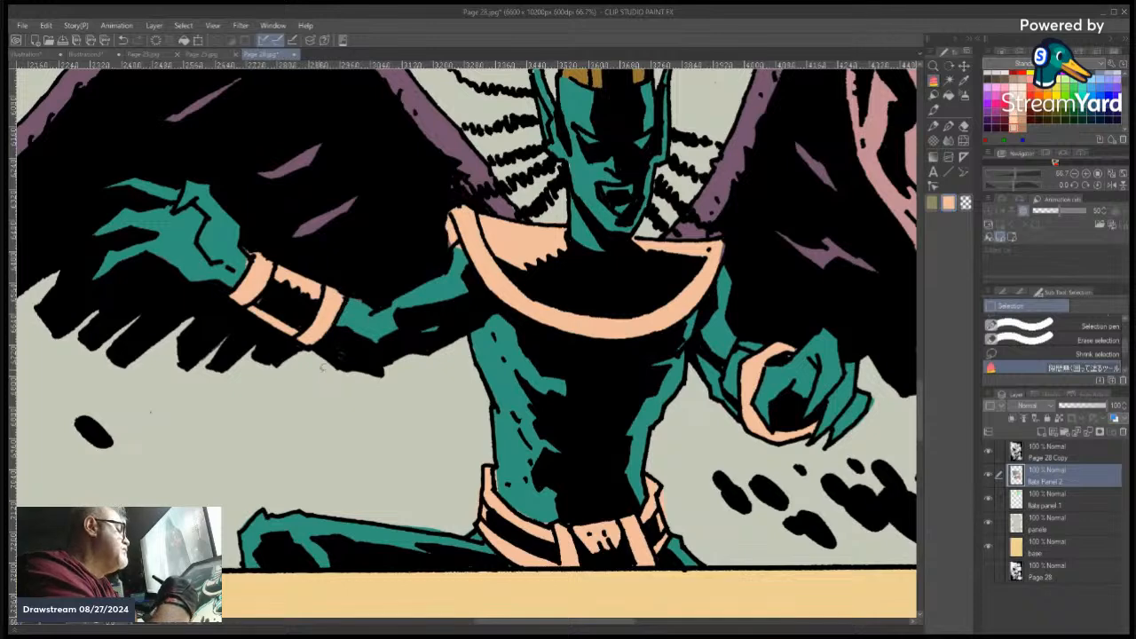
click(964, 80)
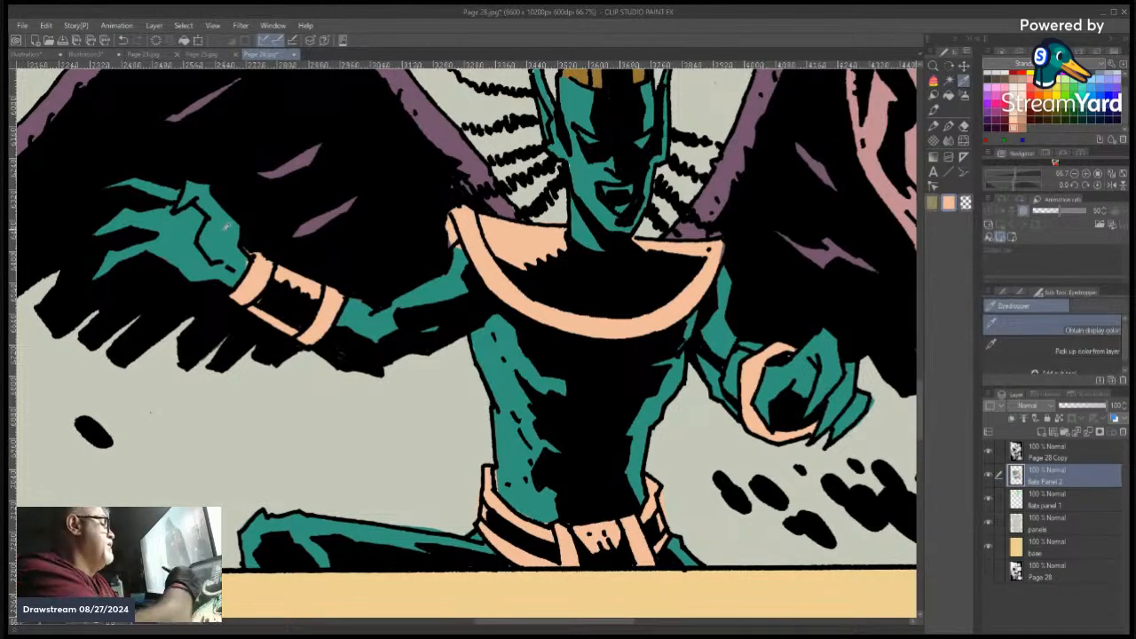
click(225, 227)
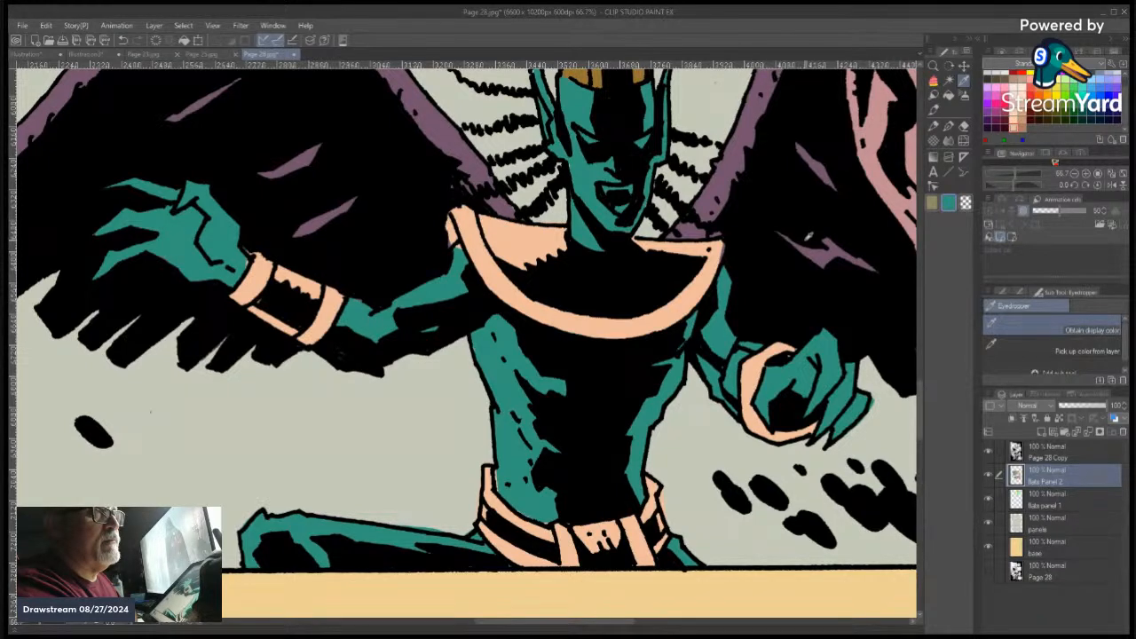
click(934, 81)
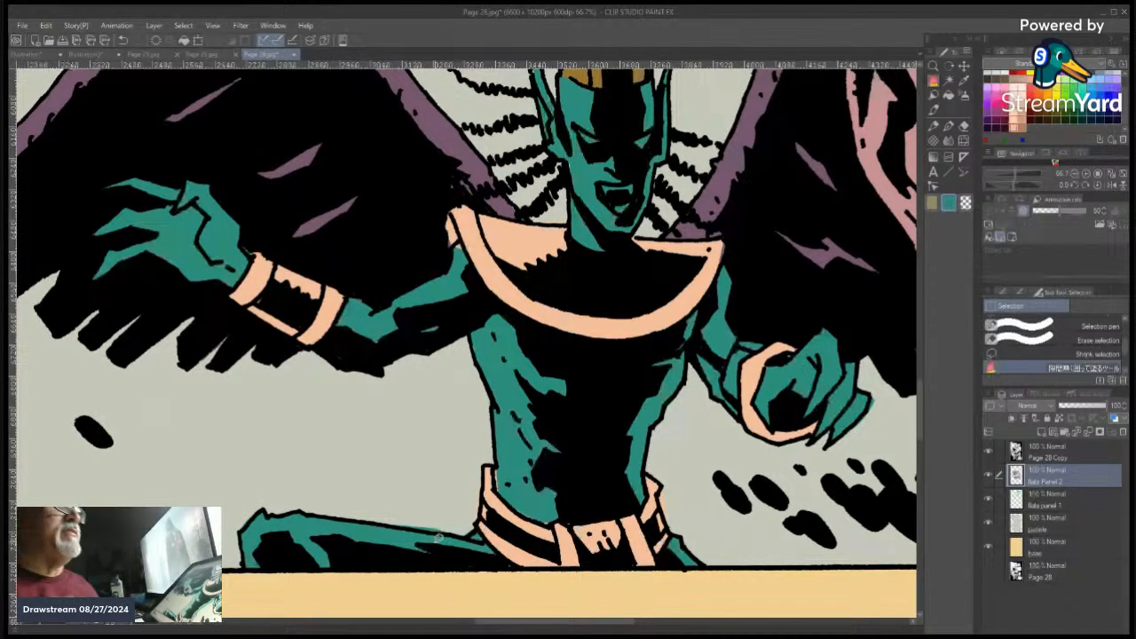
Sample purple from the wing's edge and return to the gap-filling lasso for touching up the wing outline
drag(920, 400, 914, 351)
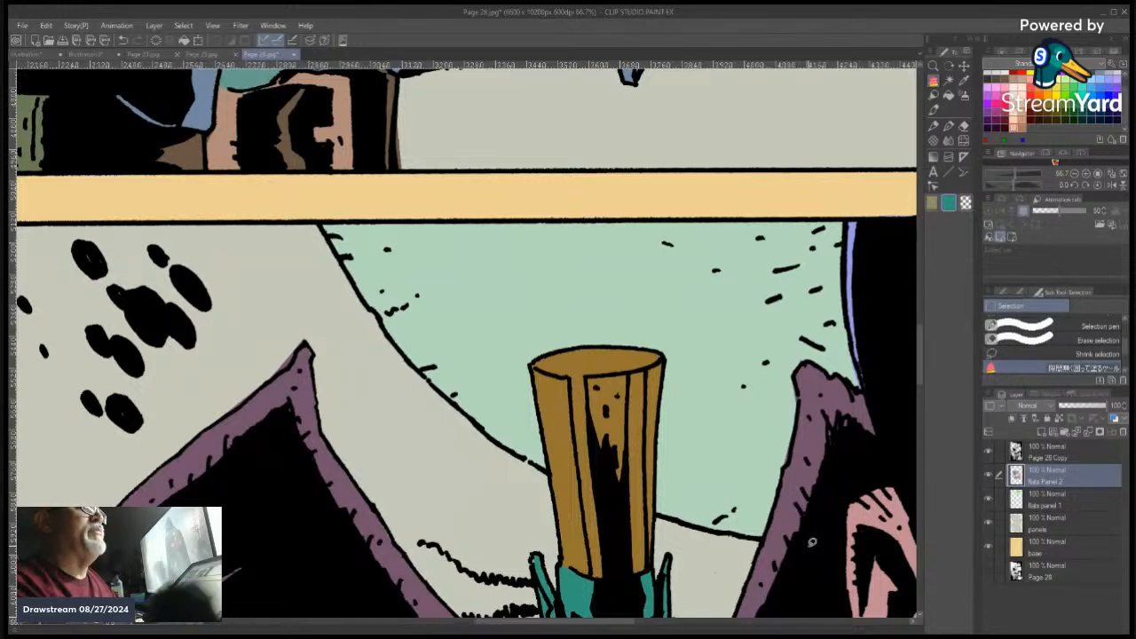
key(i)
click(316, 394)
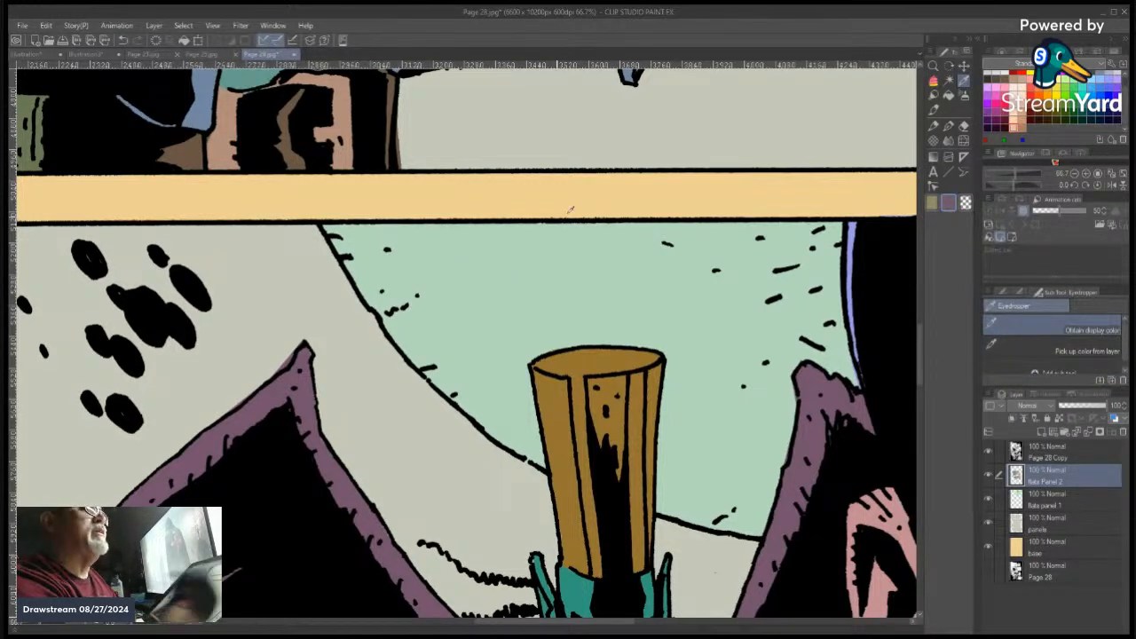
key(m)
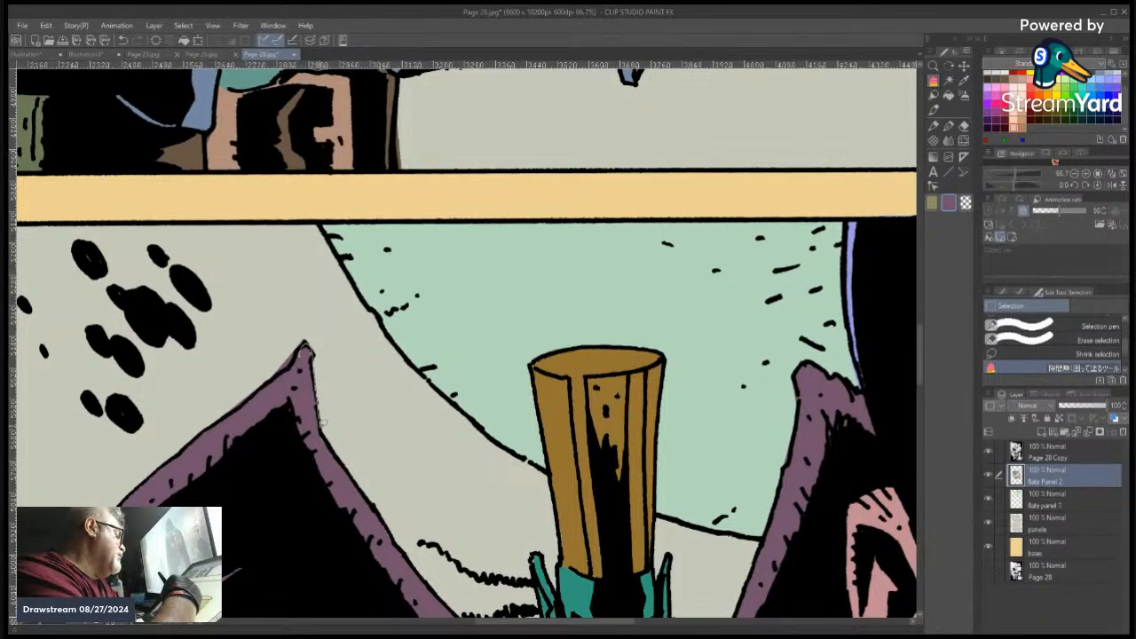
Review the flat colors across the whole page, from the uncolored fourth panel up to the first panel
click(1074, 177)
click(1074, 178)
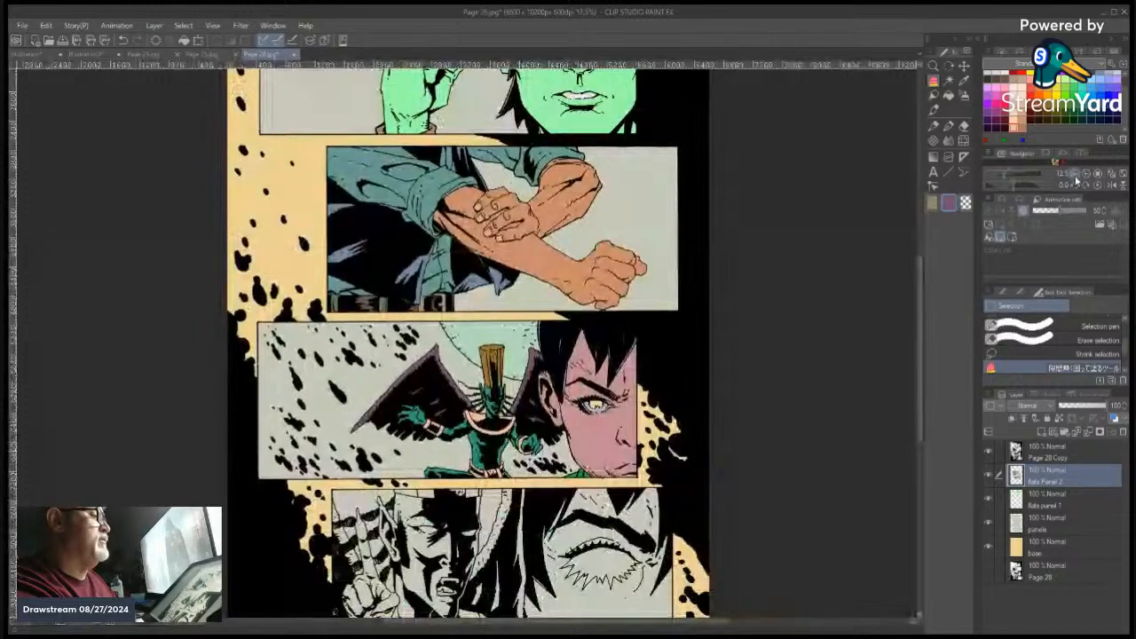
click(1074, 178)
mouse_move(920, 309)
mouse_down()
mouse_move(920, 323)
mouse_move(920, 313)
mouse_up()
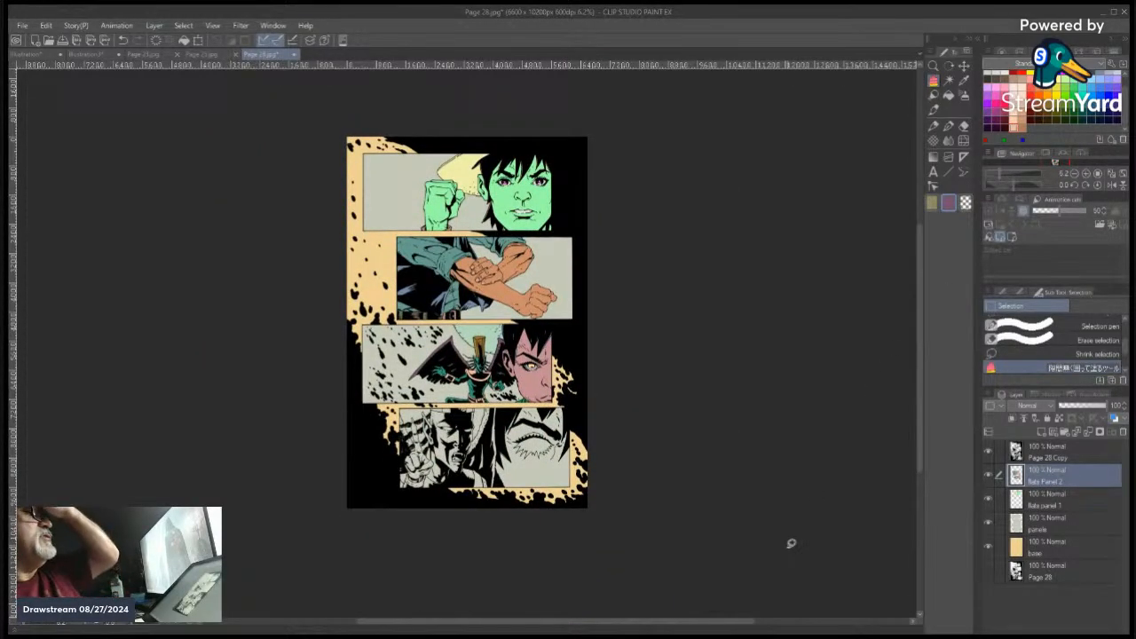
click(1085, 175)
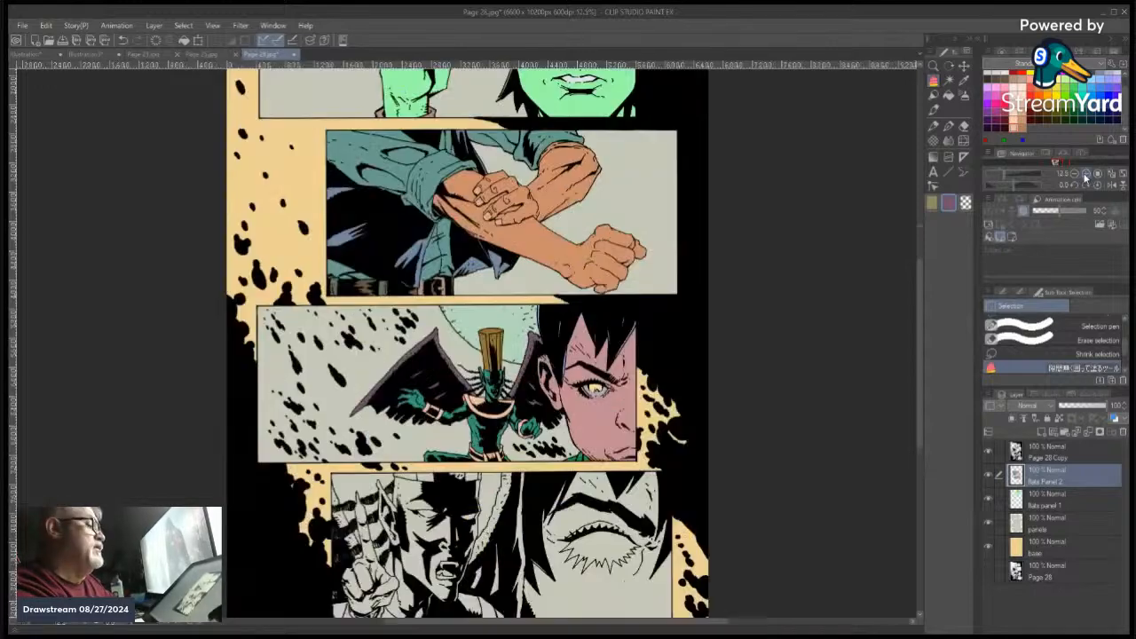
drag(921, 326, 907, 381)
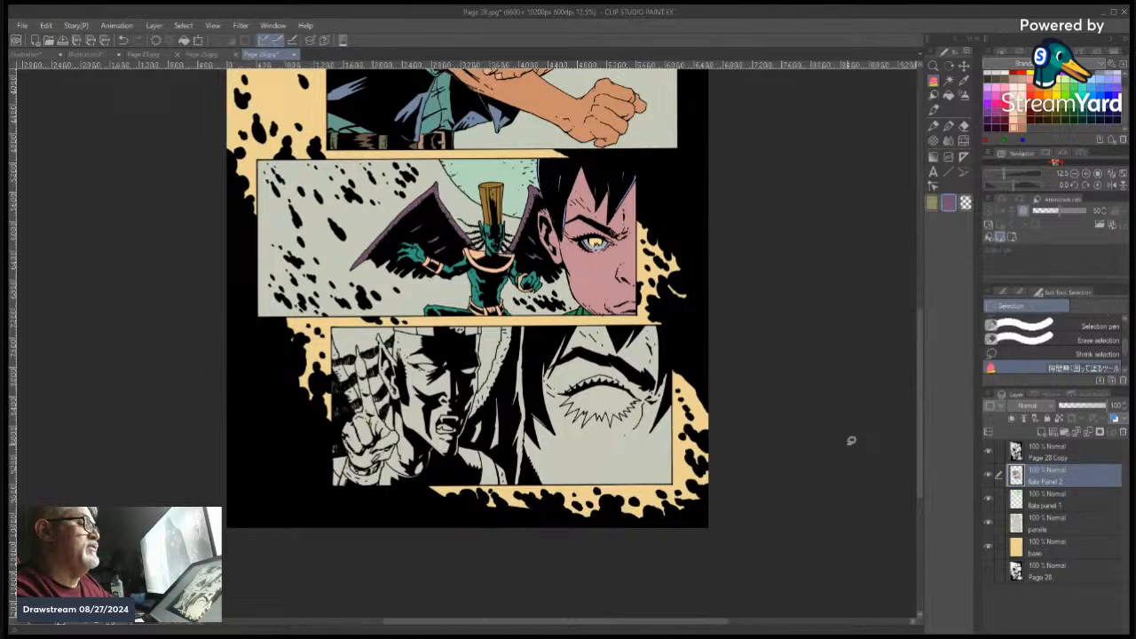
drag(918, 364, 906, 264)
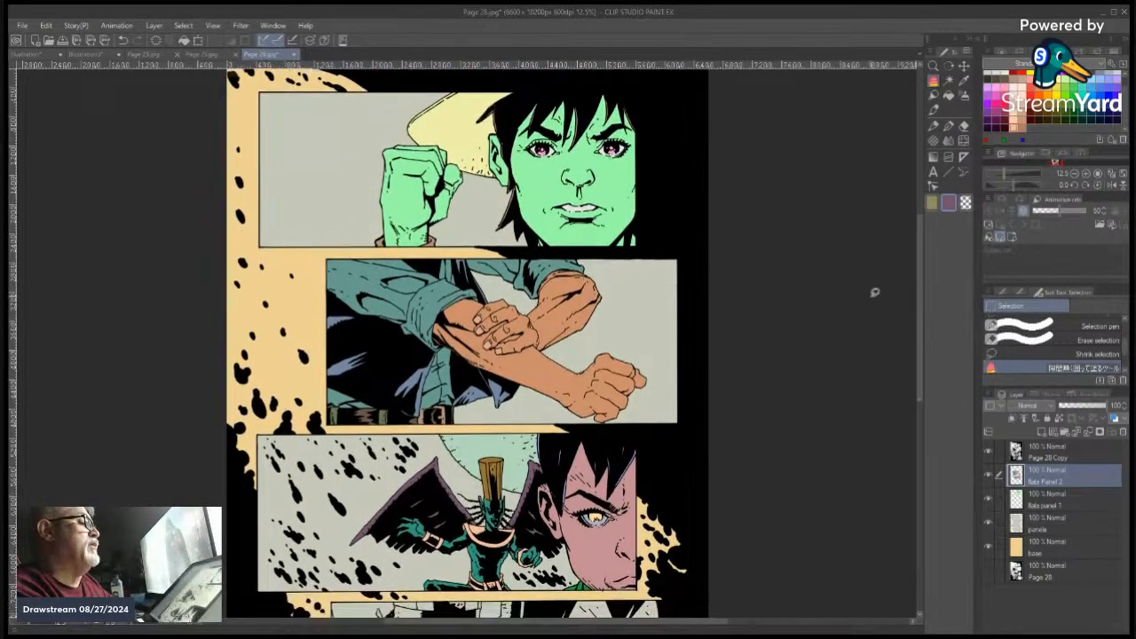